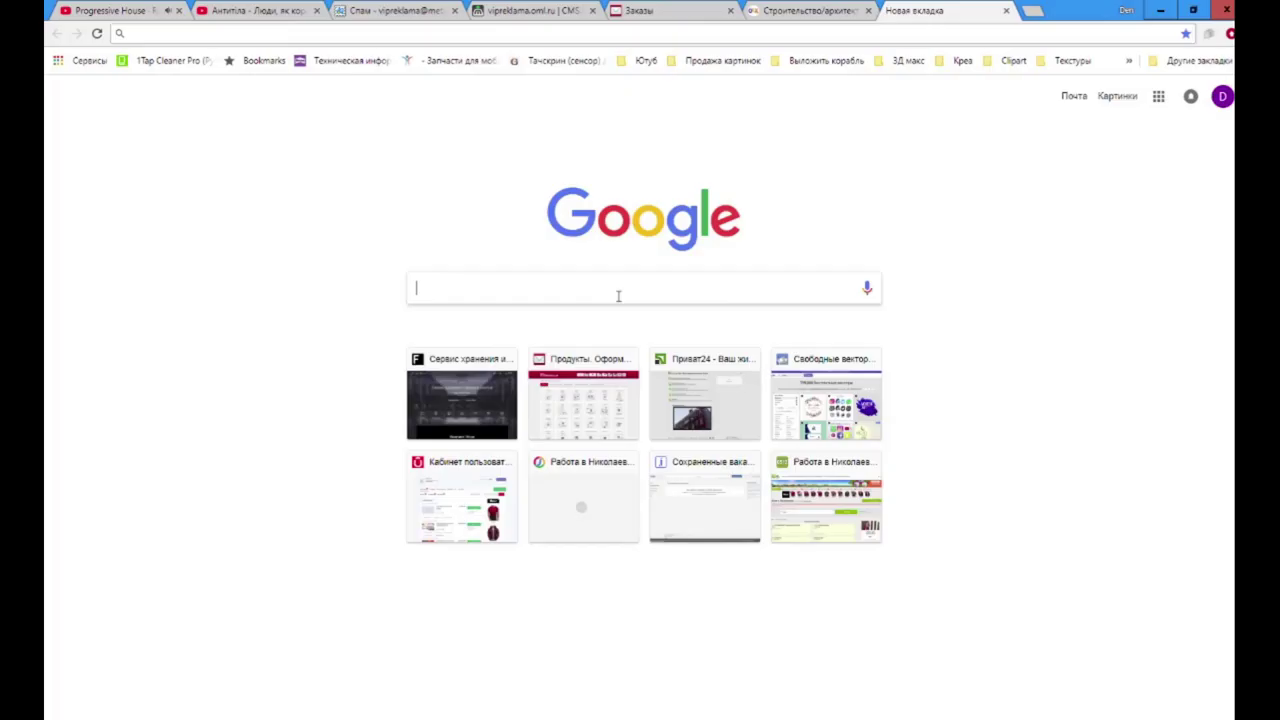
Search Google Images for "очаг" and look through the pictures for sign ideas.
type("очаг")
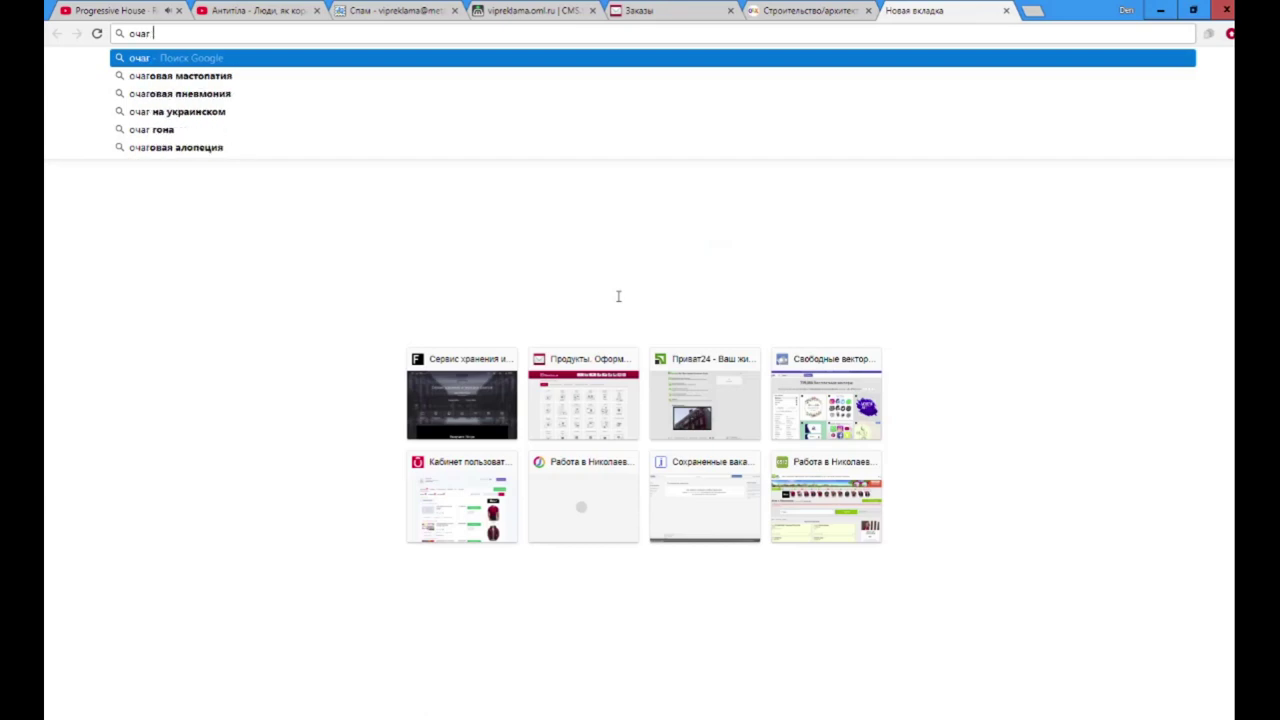
key("Return")
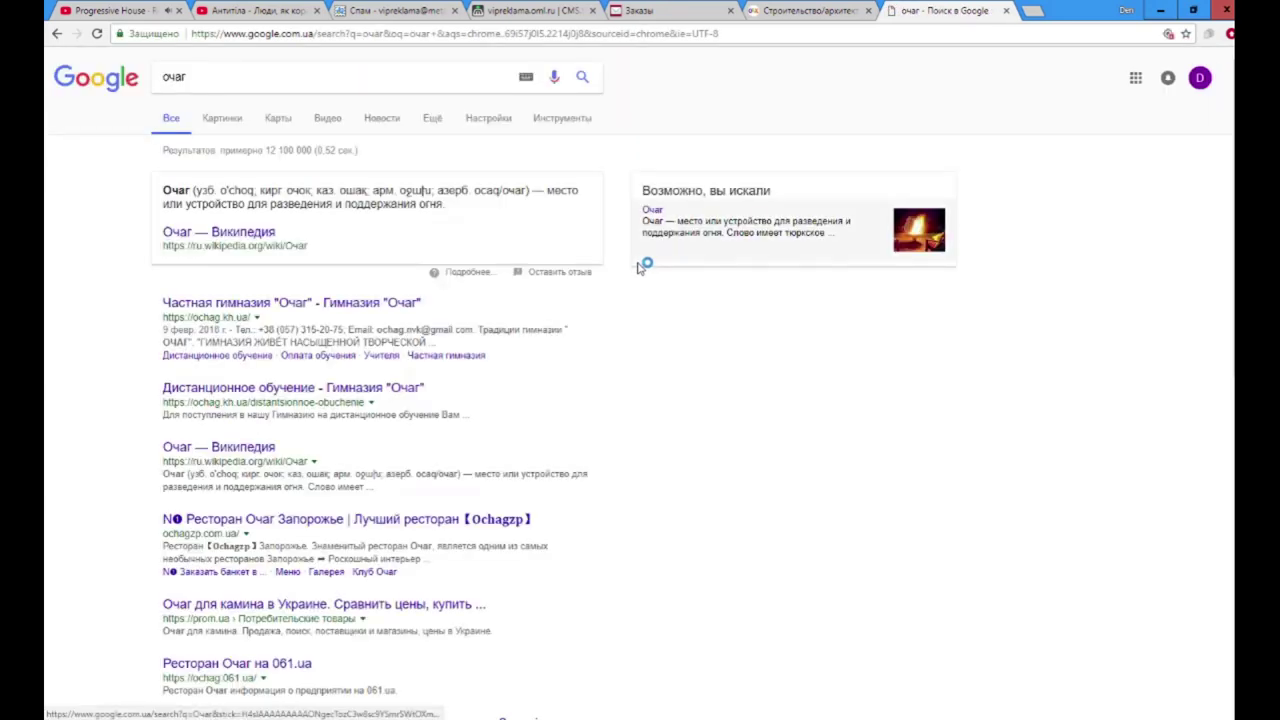
left_click(222, 117)
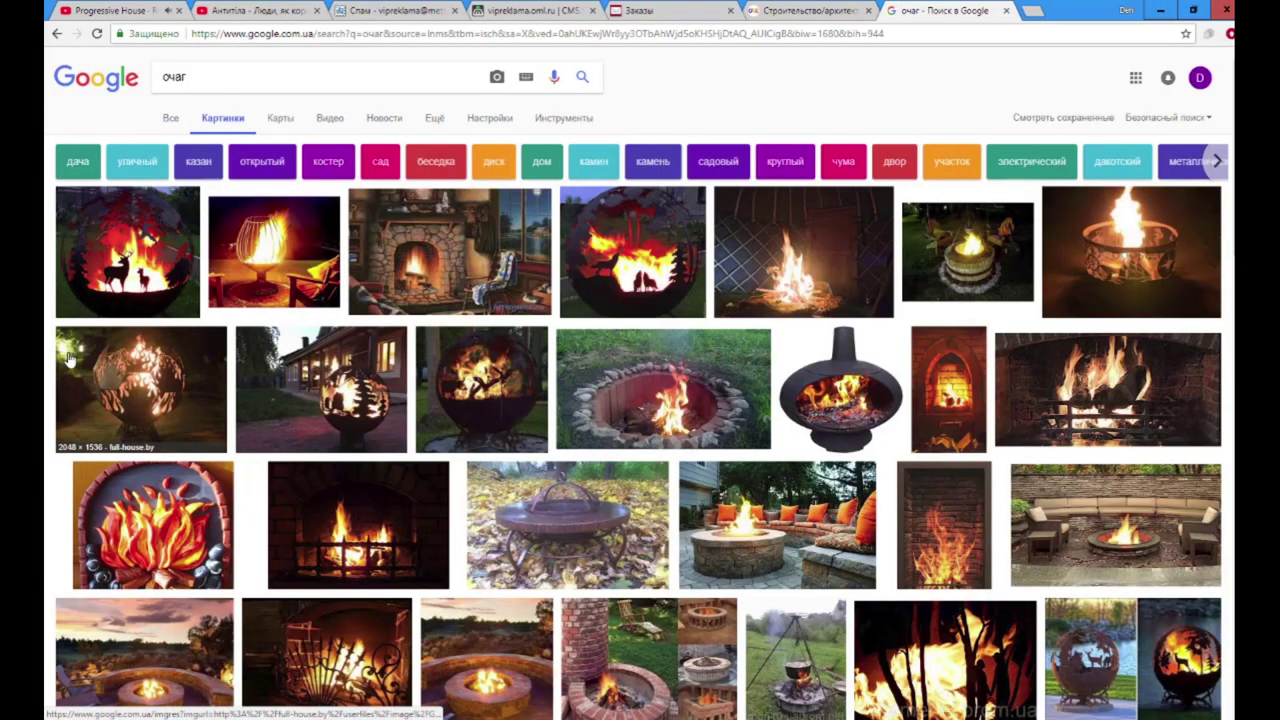
scroll(69, 358, "down", 4)
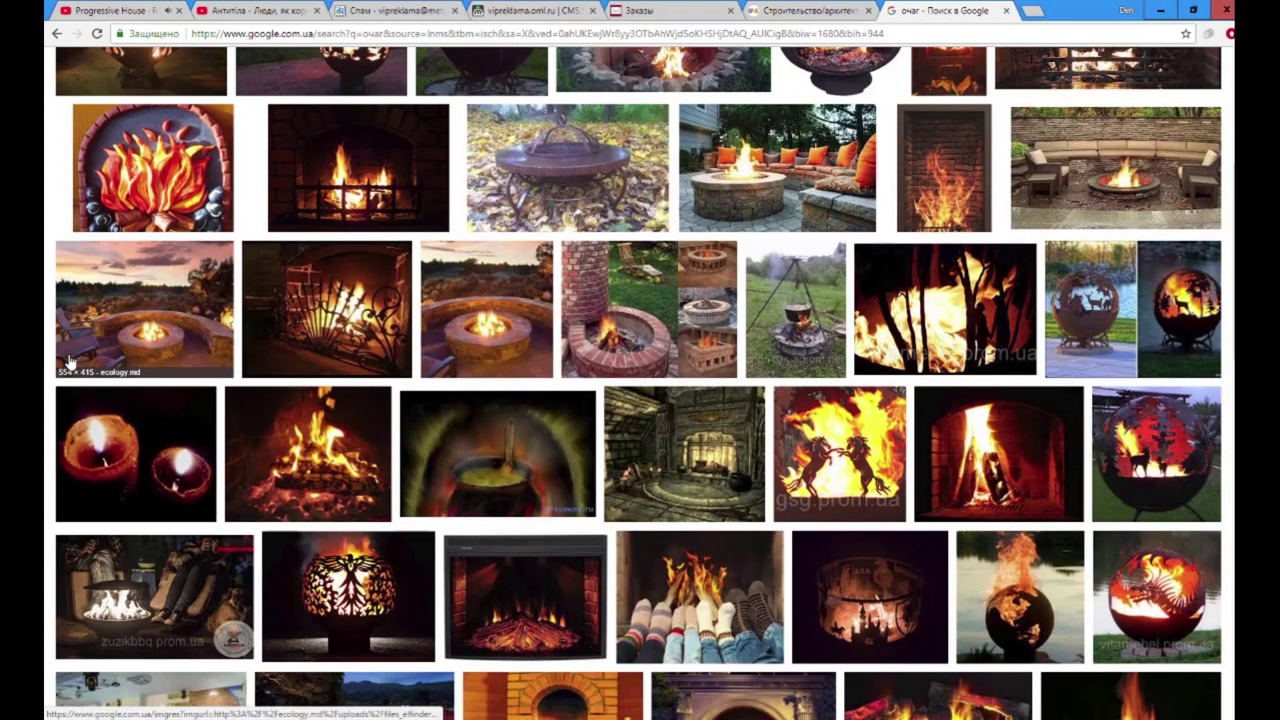
scroll(69, 358, "down", 5)
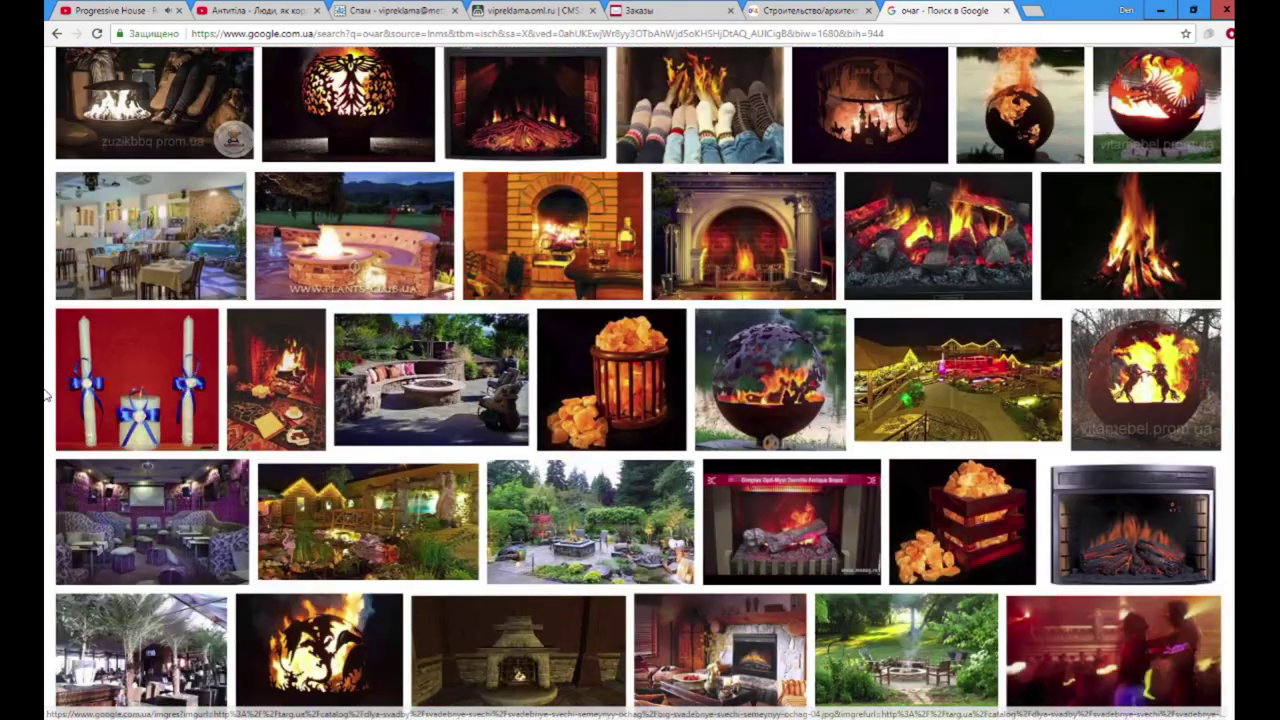
scroll(45, 395, "down", 4)
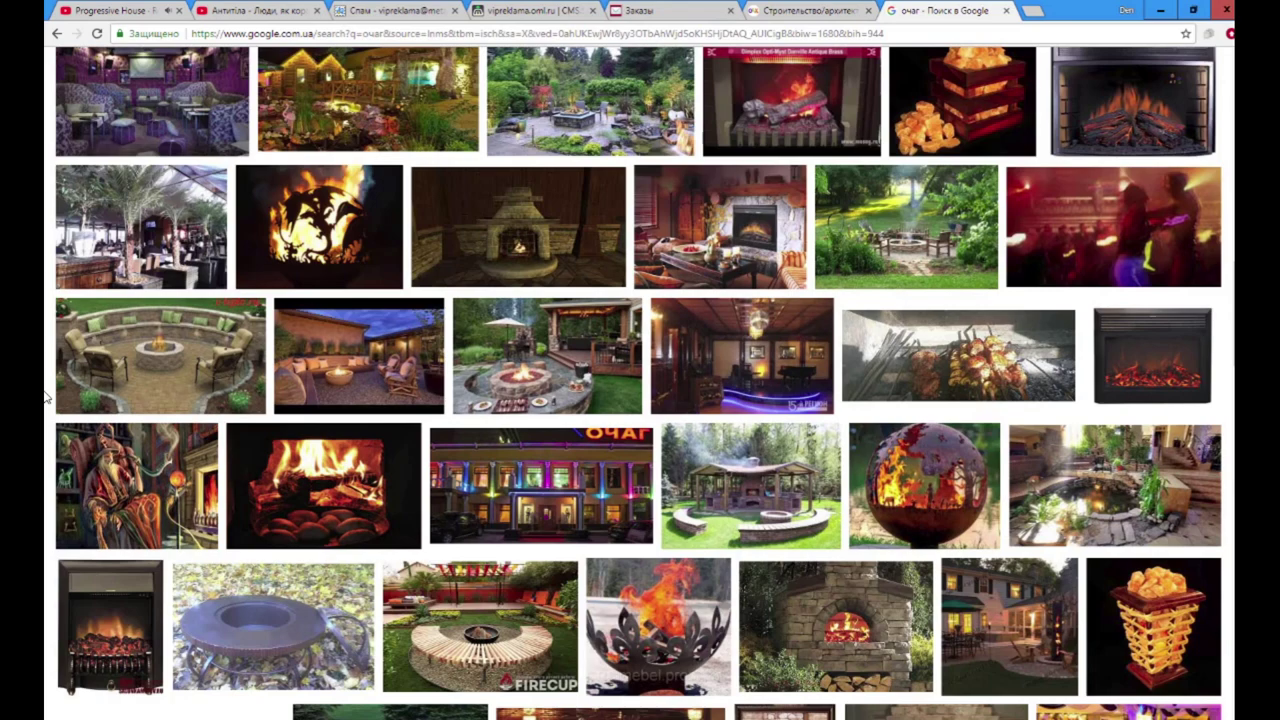
scroll(45, 397, "down", 5)
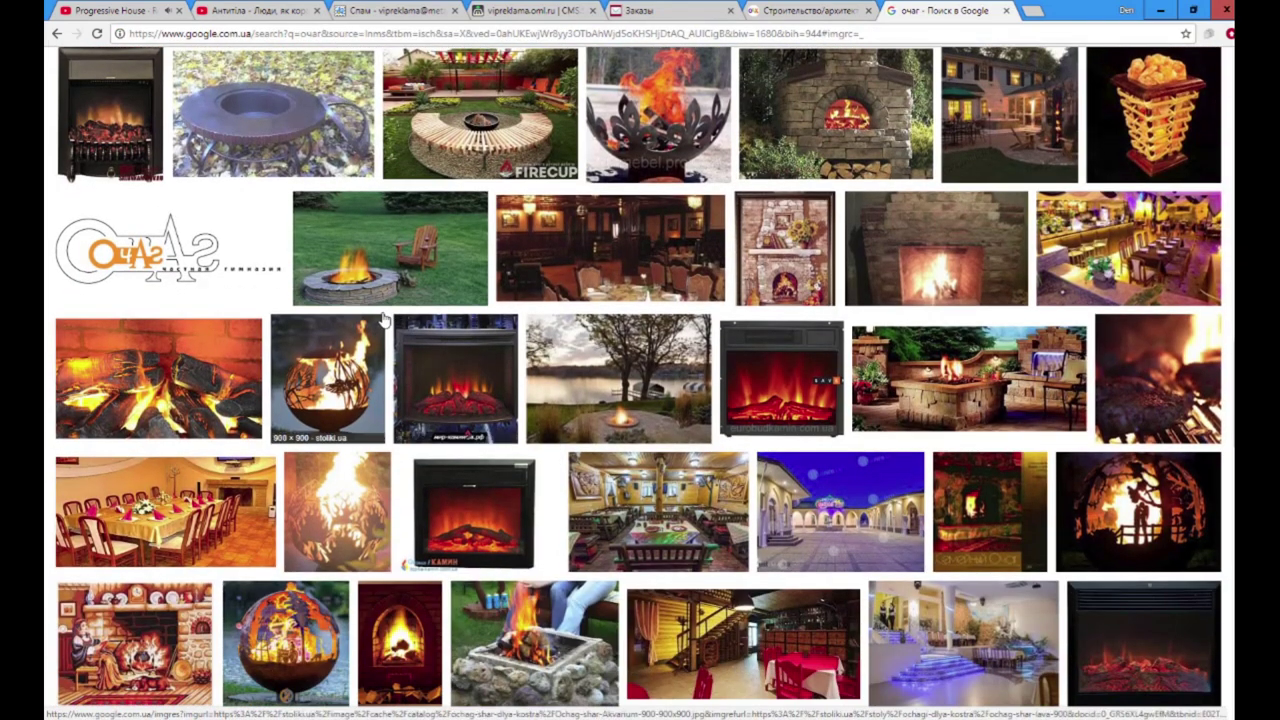
scroll(380, 336, "down", 5)
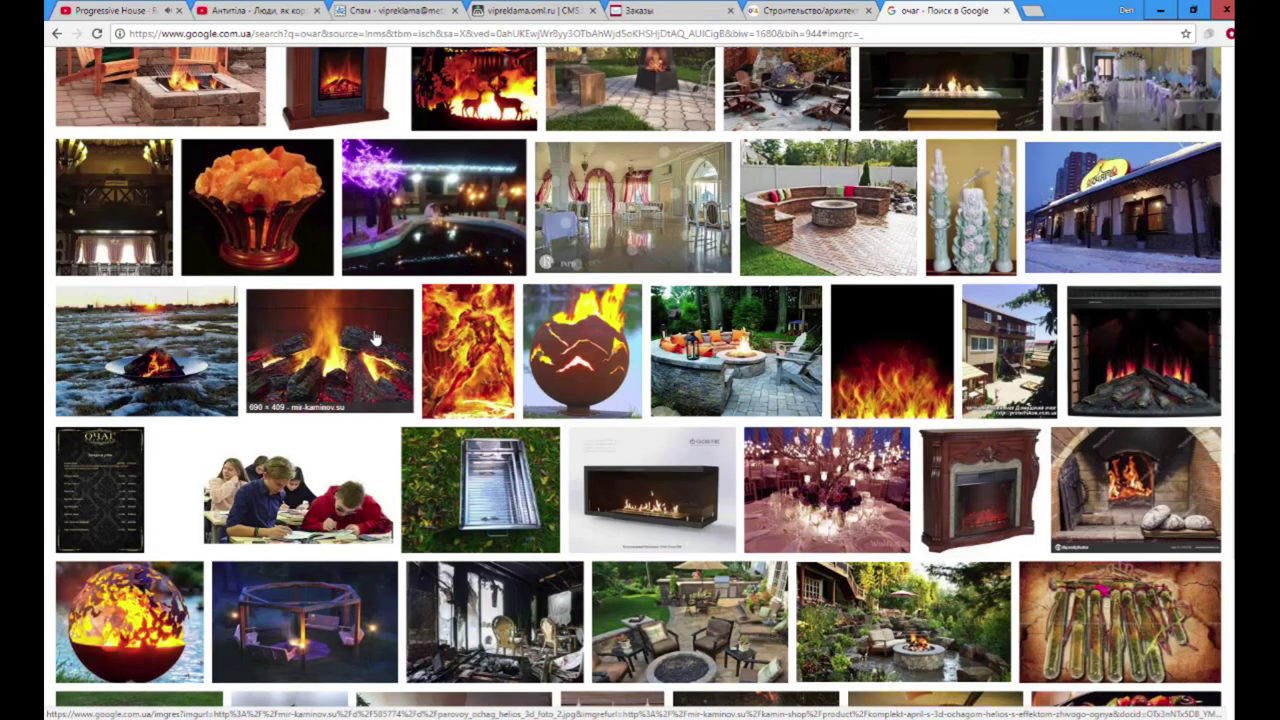
Refine the image search to "очаг вектор" and look through the vector pictures.
key("Home")
left_click(185, 78)
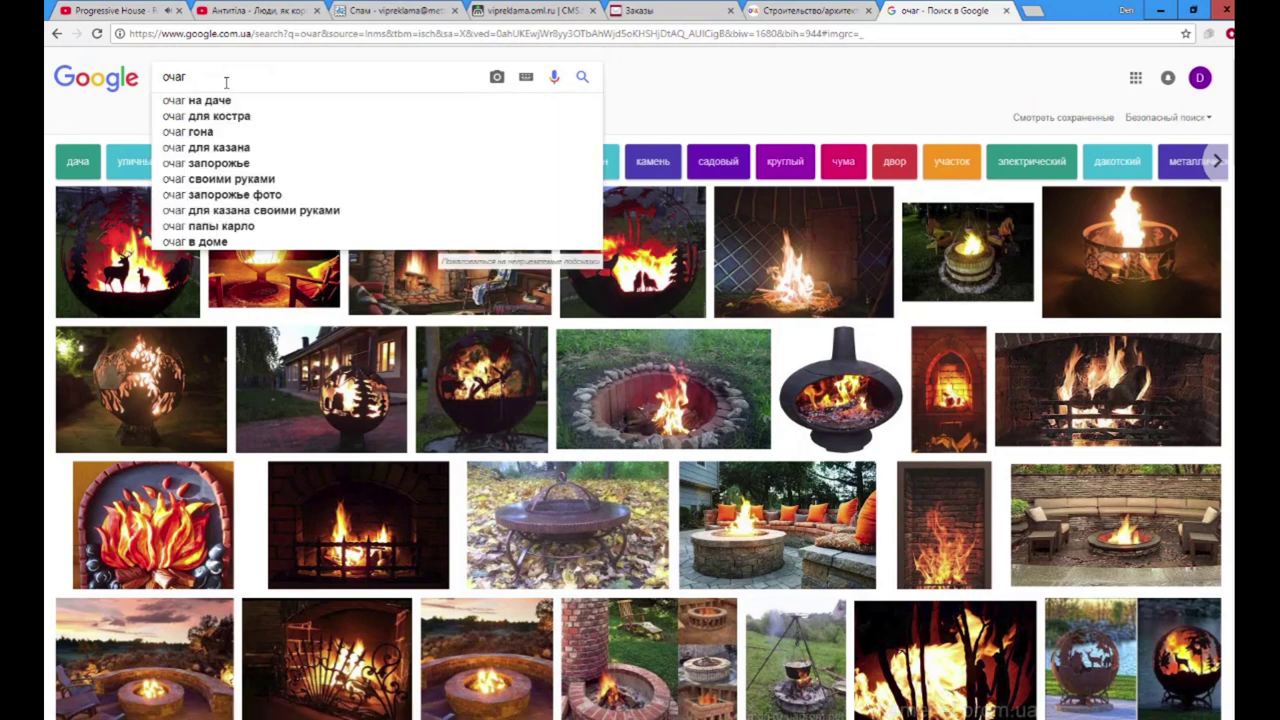
type("вектор")
key("Return")
scroll(316, 218, "down", 5)
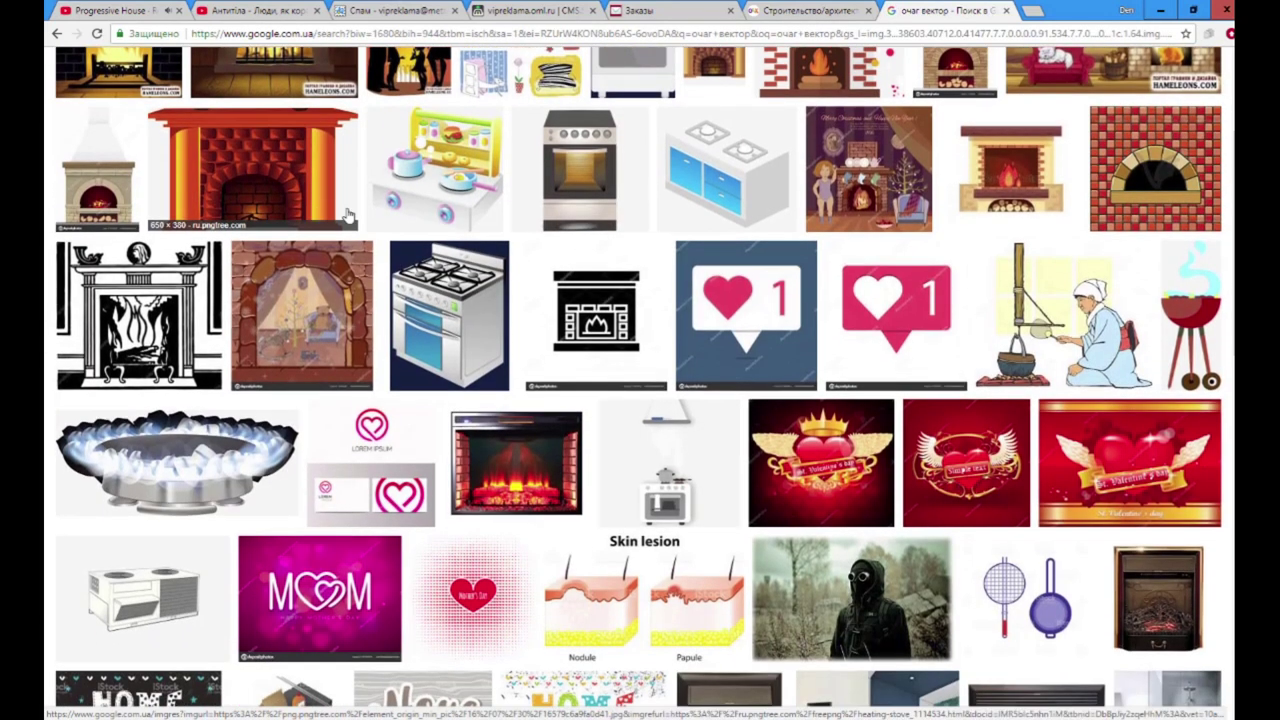
scroll(316, 218, "down", 6)
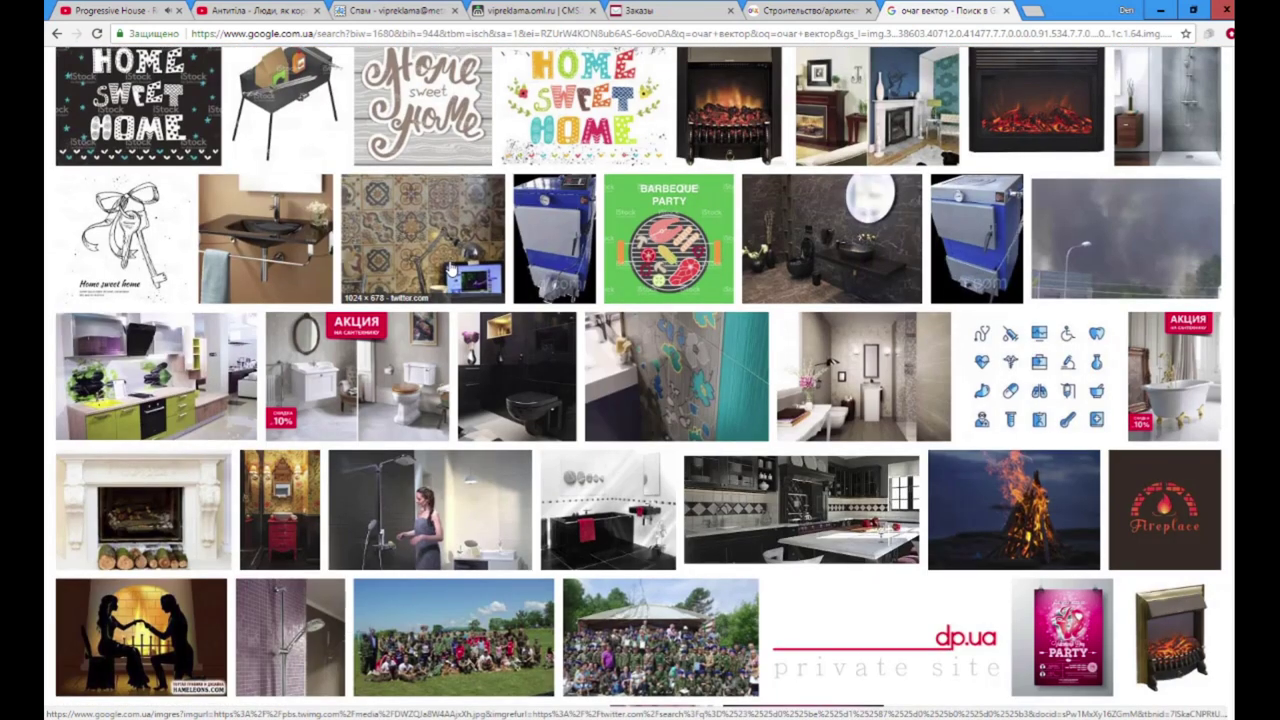
scroll(450, 268, "down", 4)
scroll(450, 268, "up", 15)
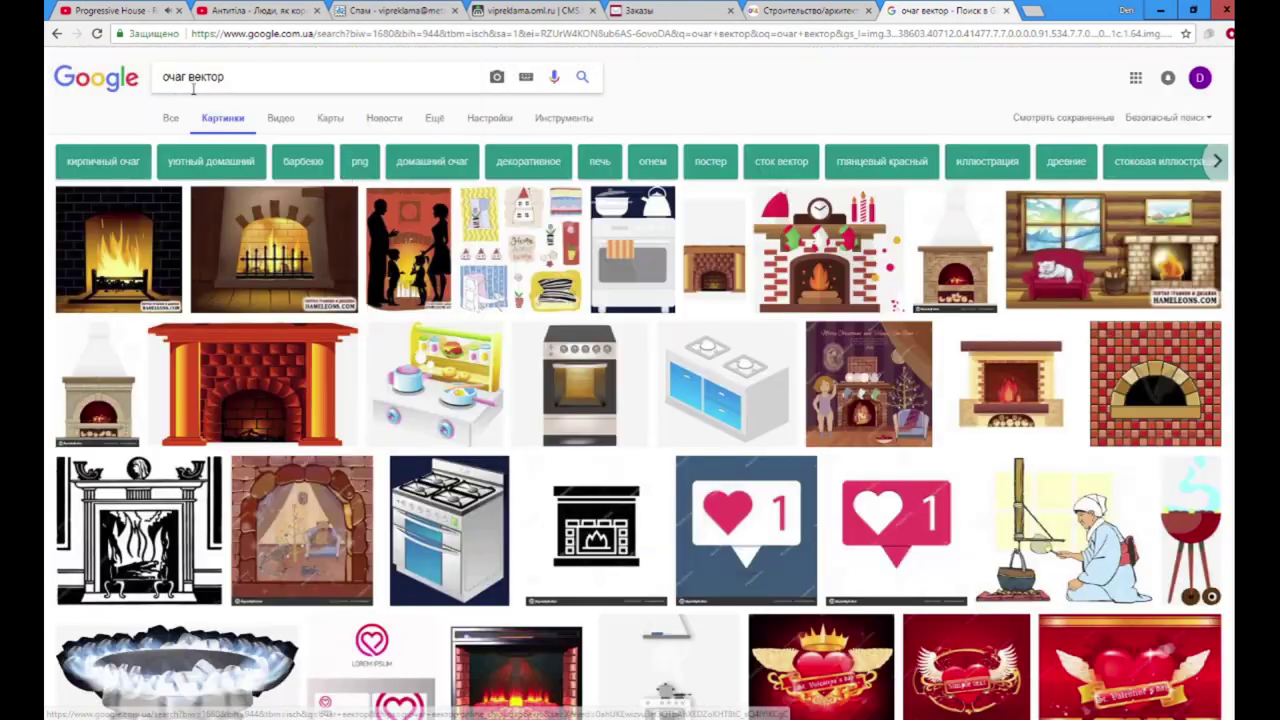
Change the image search to "огонь вектор".
double_click(176, 77)
type("огонь")
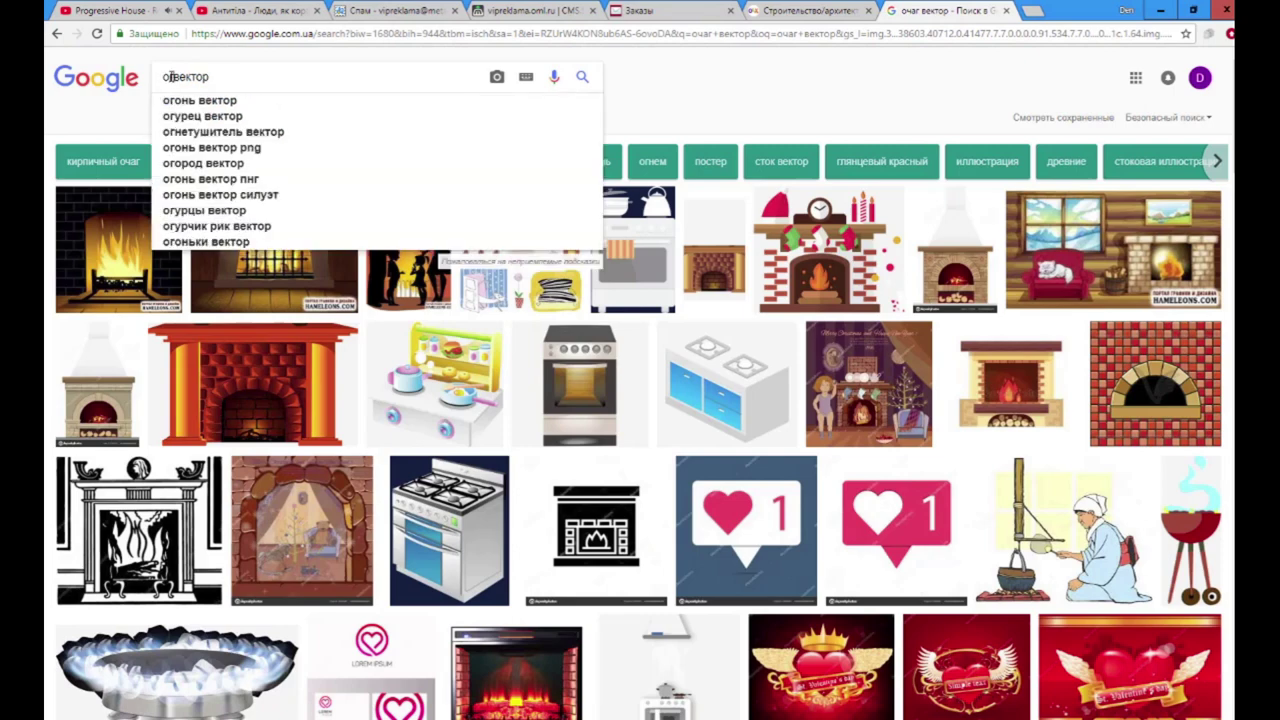
key("Return")
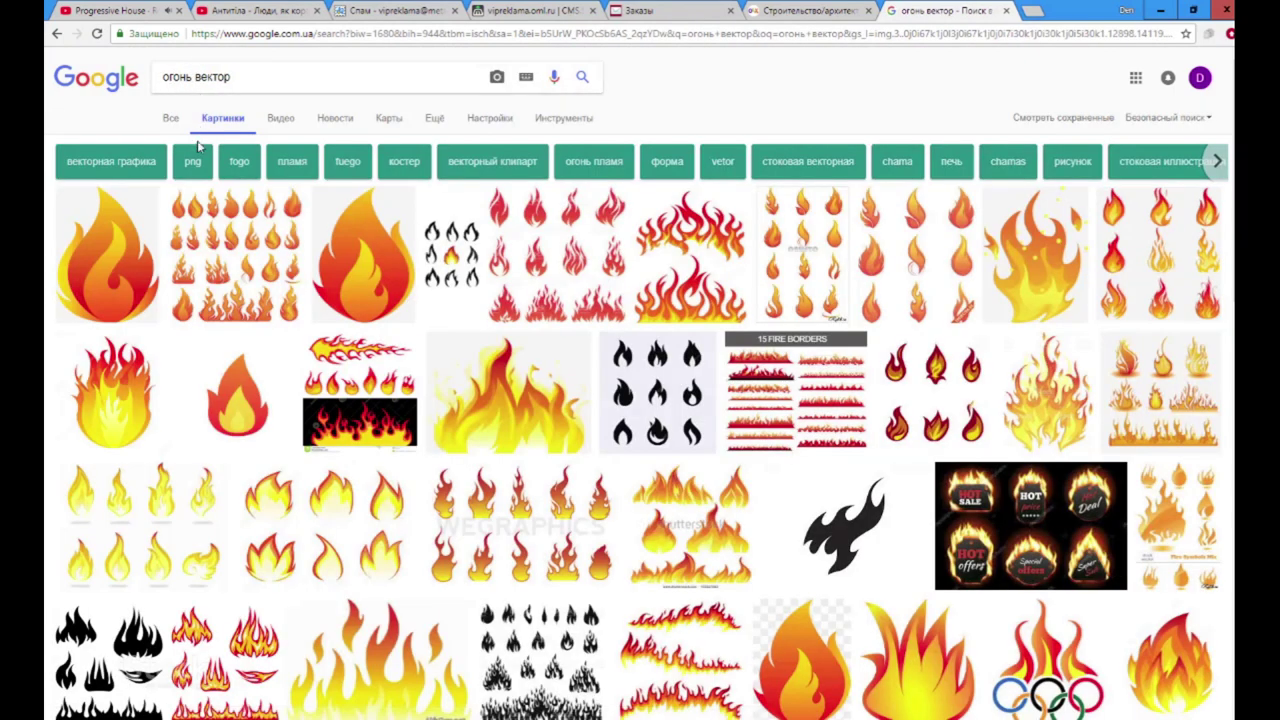
Save the Depositphotos picture with eight black flame icons around a coloured one to the Вывеска folder.
left_click(452, 255)
right_click(432, 384)
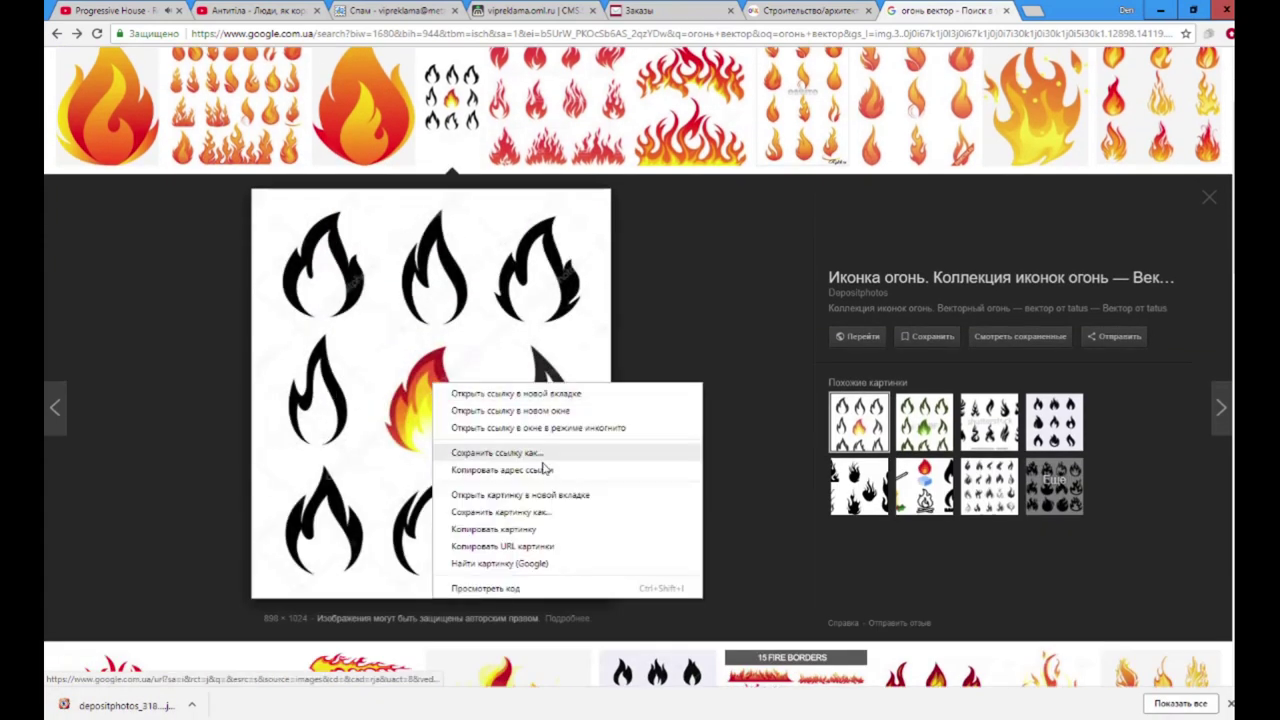
left_click(481, 512)
left_click(535, 353)
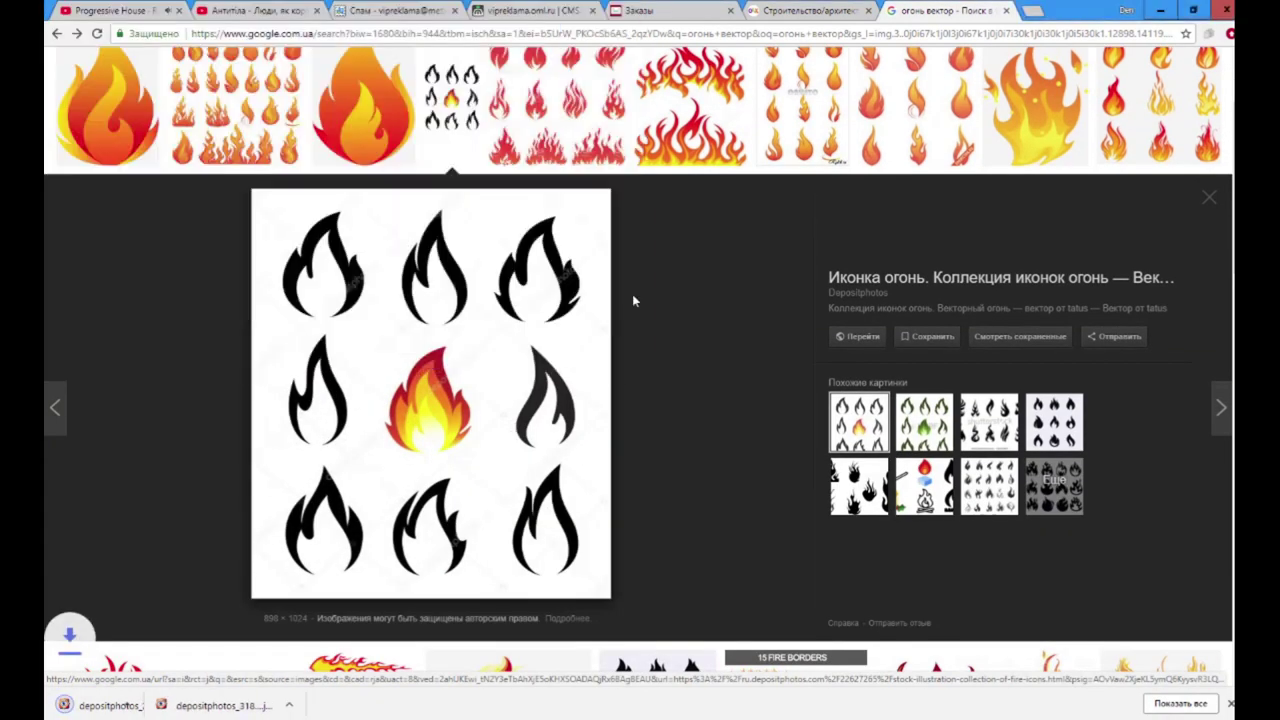
Save the picture with two red-orange flame bands as a JPEG in the Вывеска folder and close its preview.
scroll(580, 288, "up", 2)
left_click(668, 260)
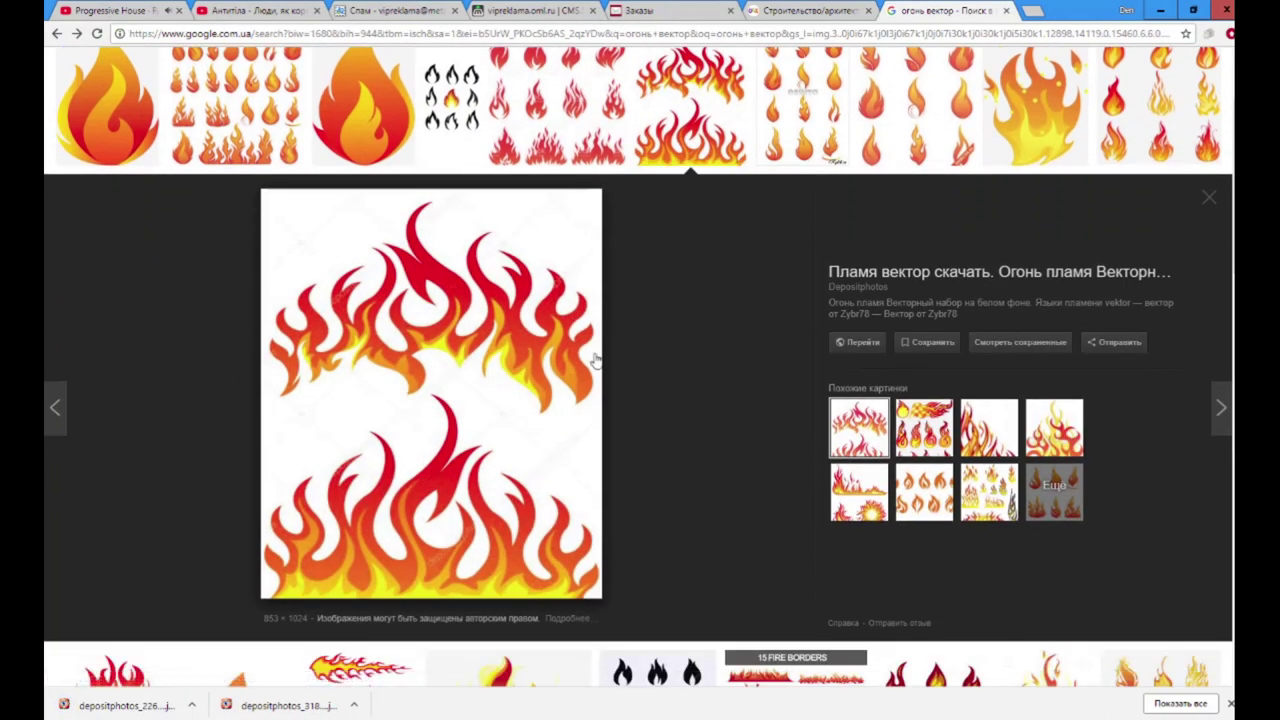
scroll(430, 418, "up", 1)
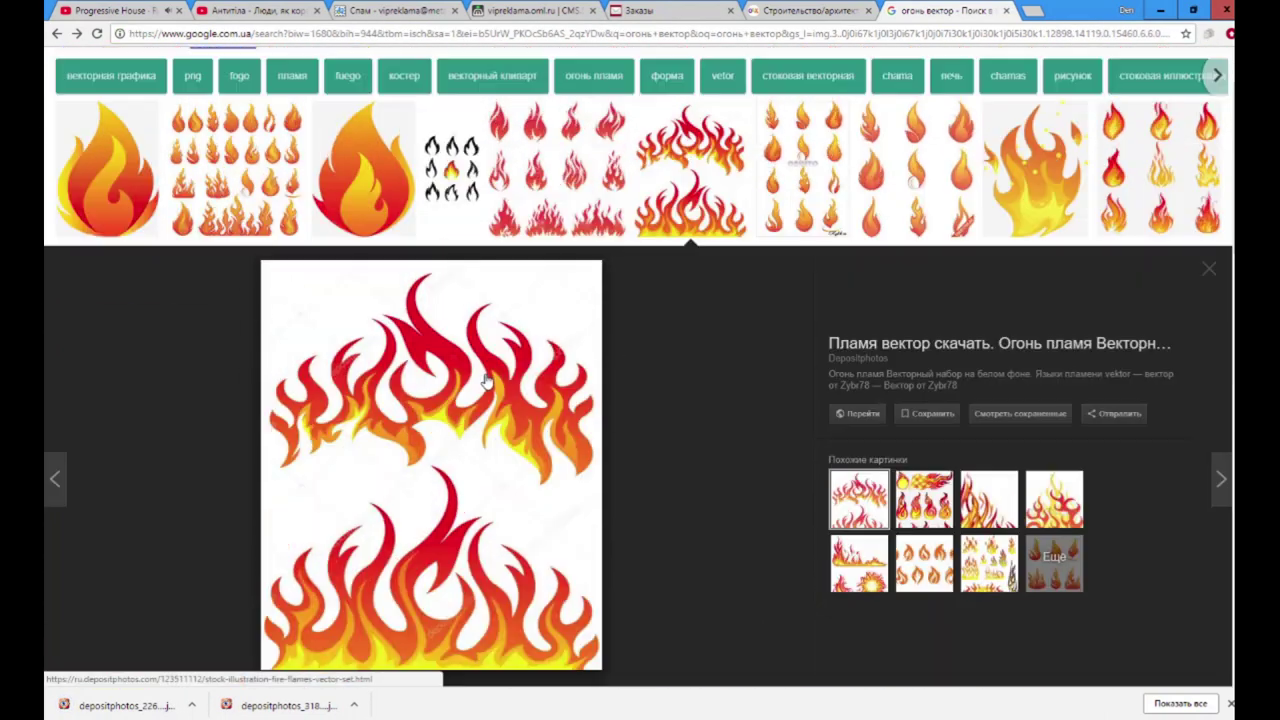
right_click(484, 370)
left_click(532, 510)
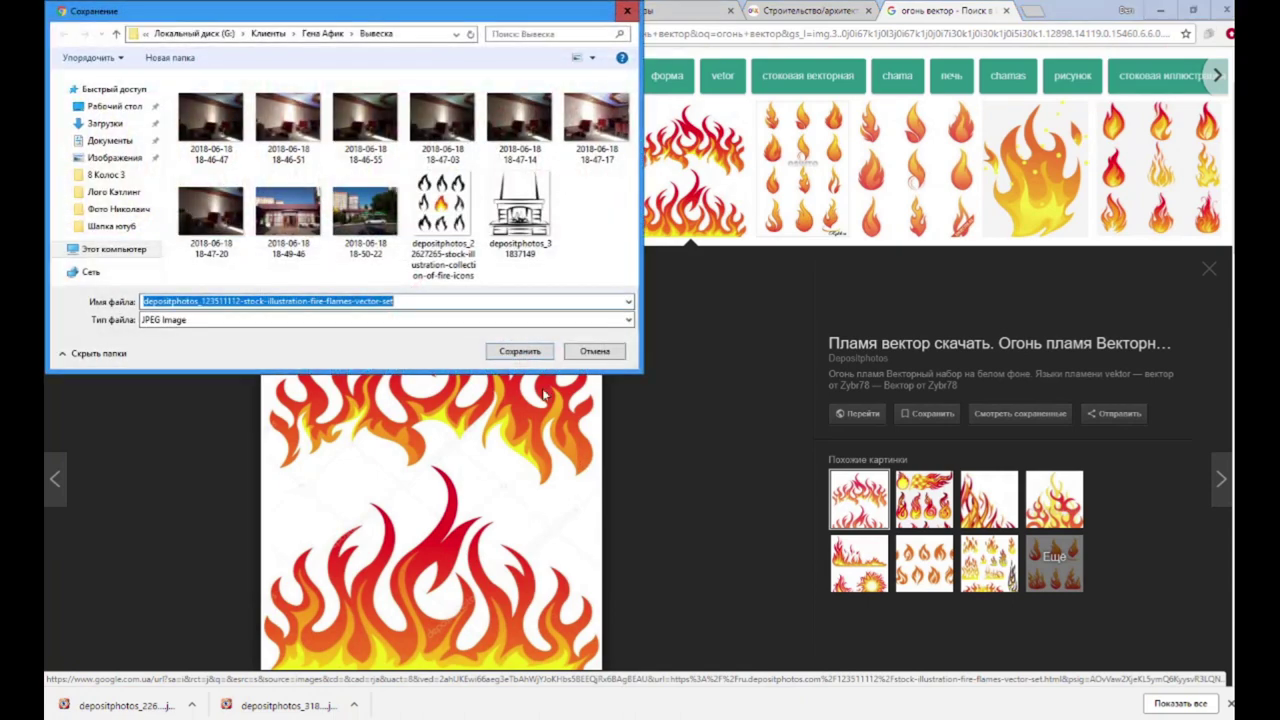
left_click(517, 350)
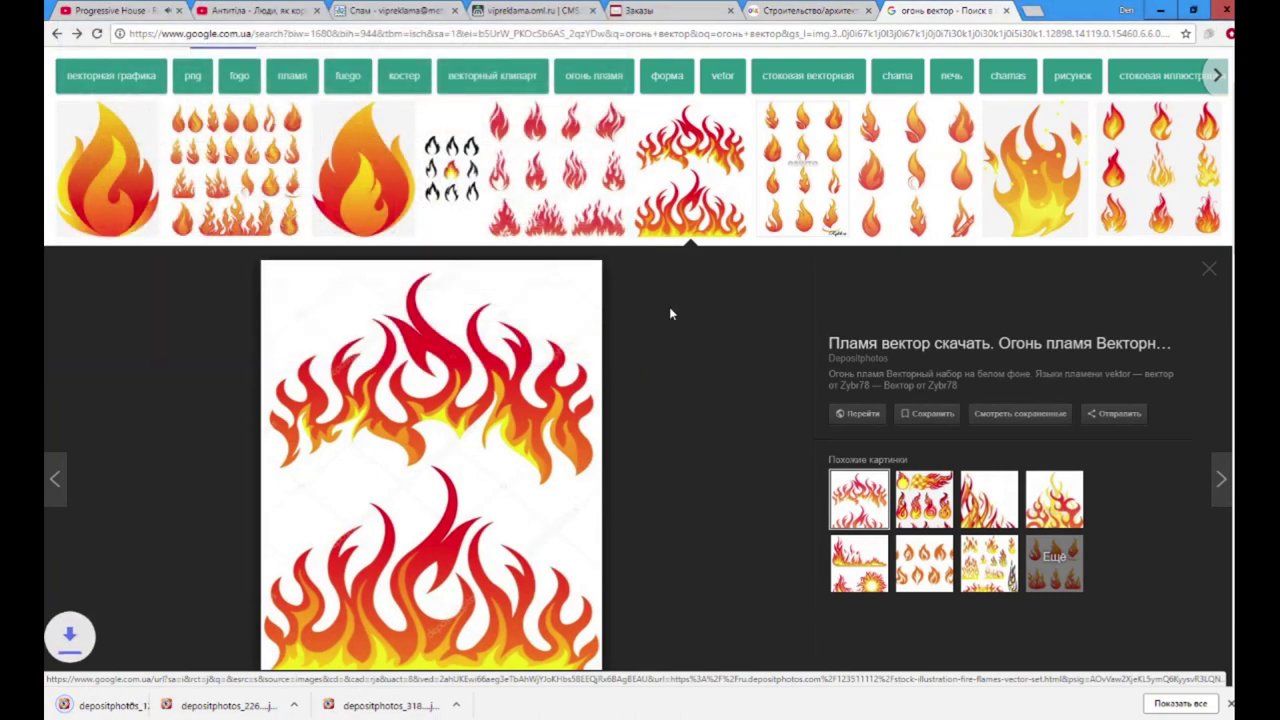
left_click(701, 189)
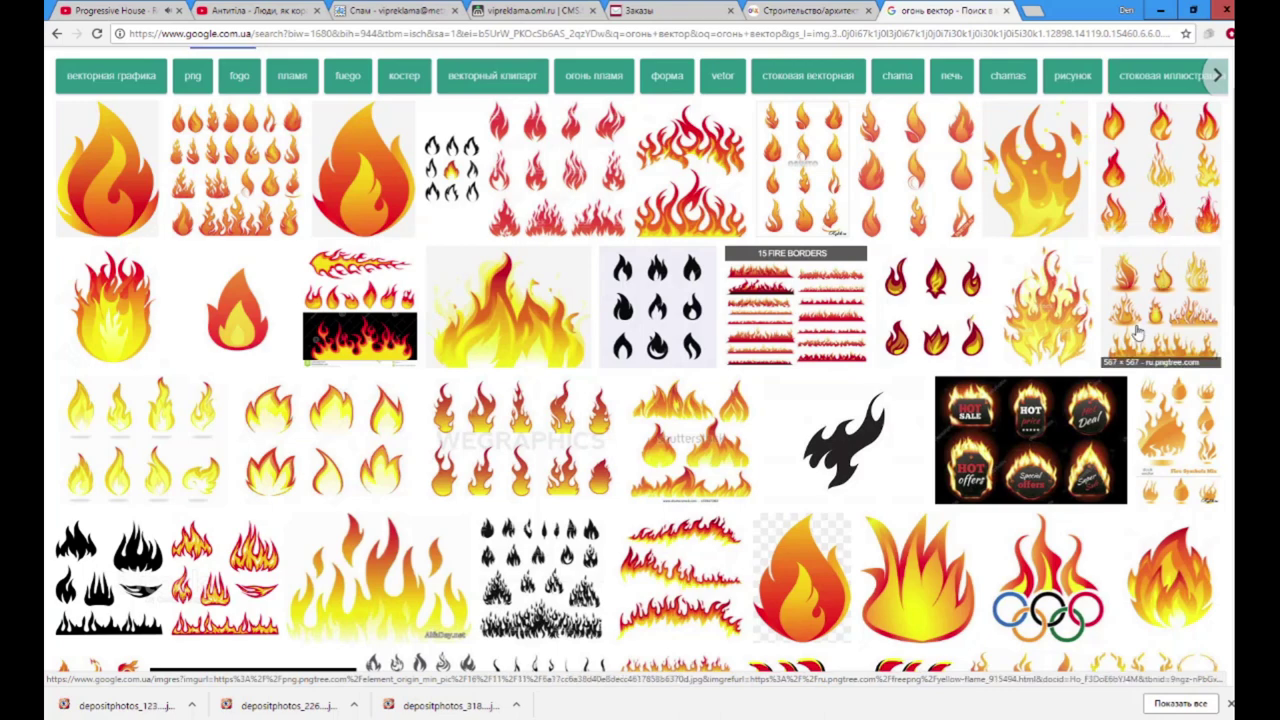
Preview the black nine-flame icon set, close it, and open the picture with black and red flame shapes.
left_click(659, 318)
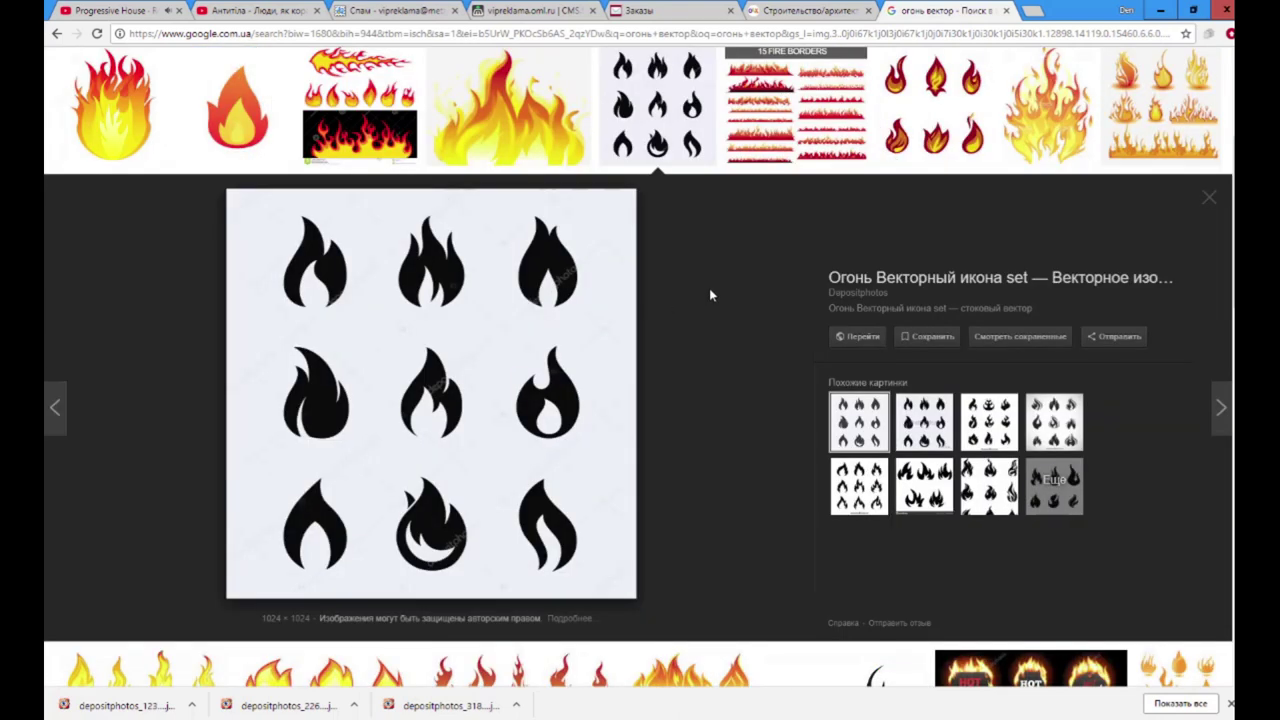
left_click(655, 123)
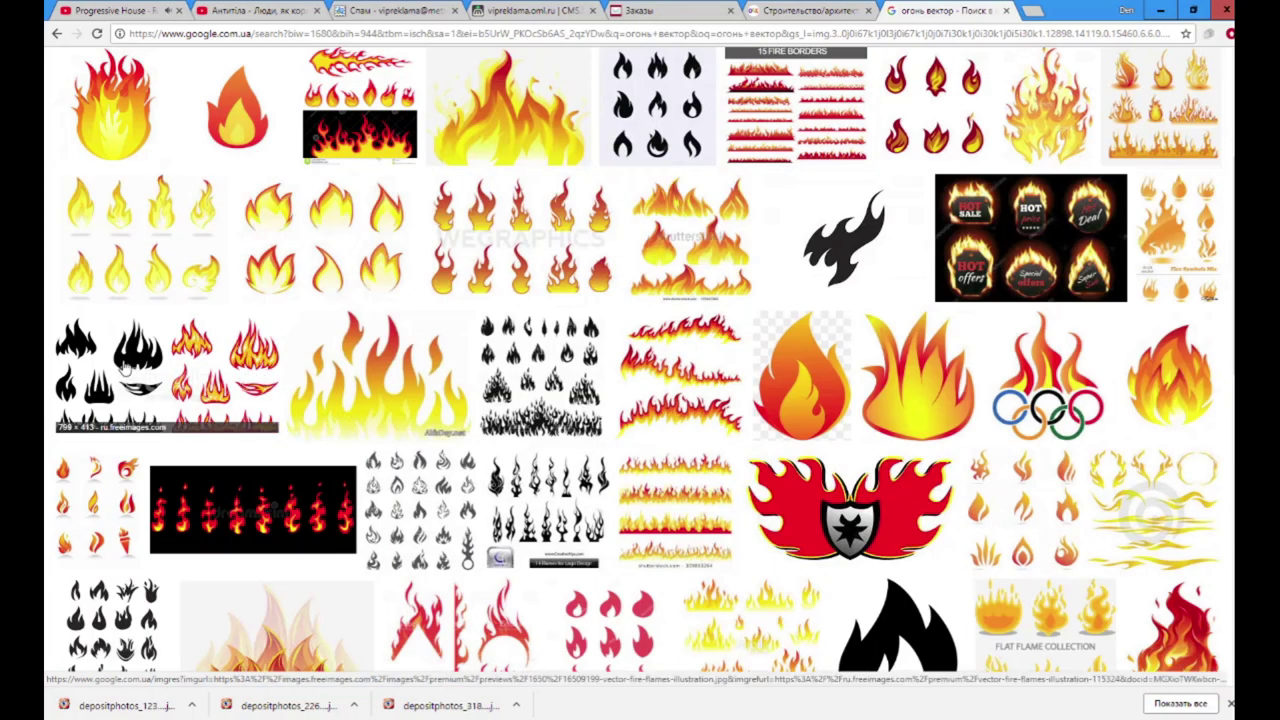
left_click(118, 372)
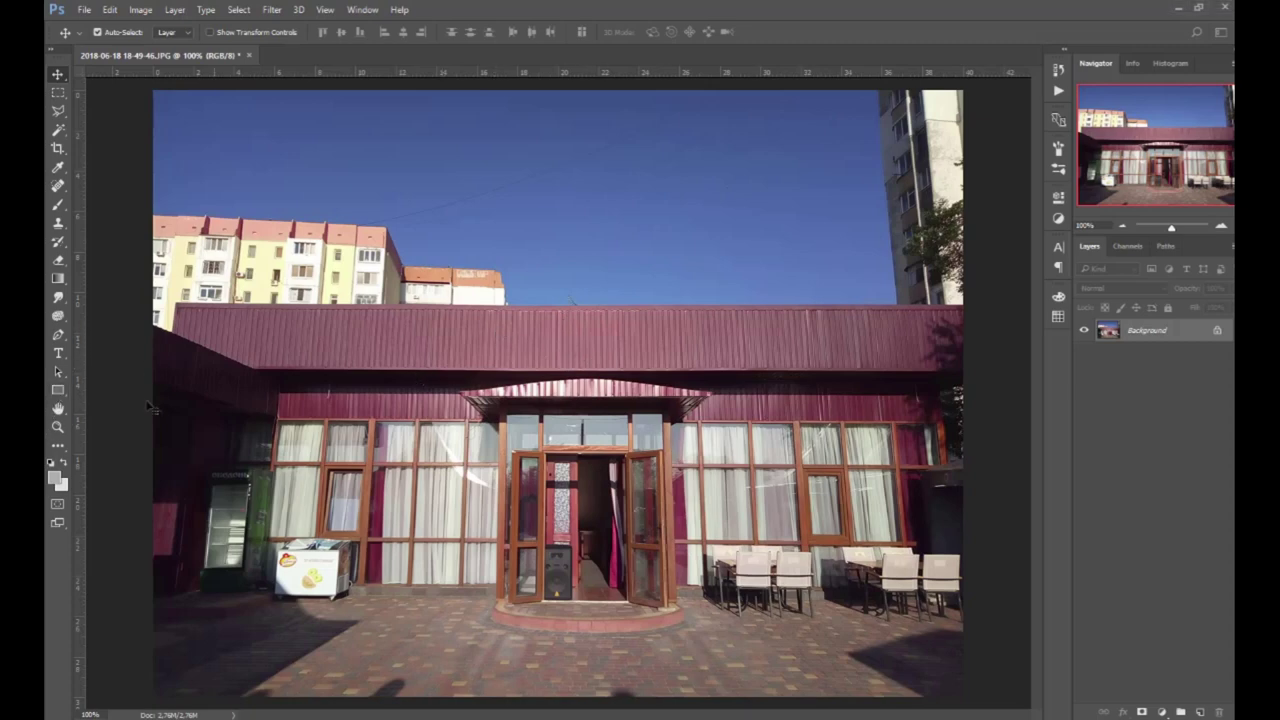
In Photoshop, draw a rectangle about 330 × 91 px on the facade band above the entrance and fill it with ffffff.
left_click(58, 390)
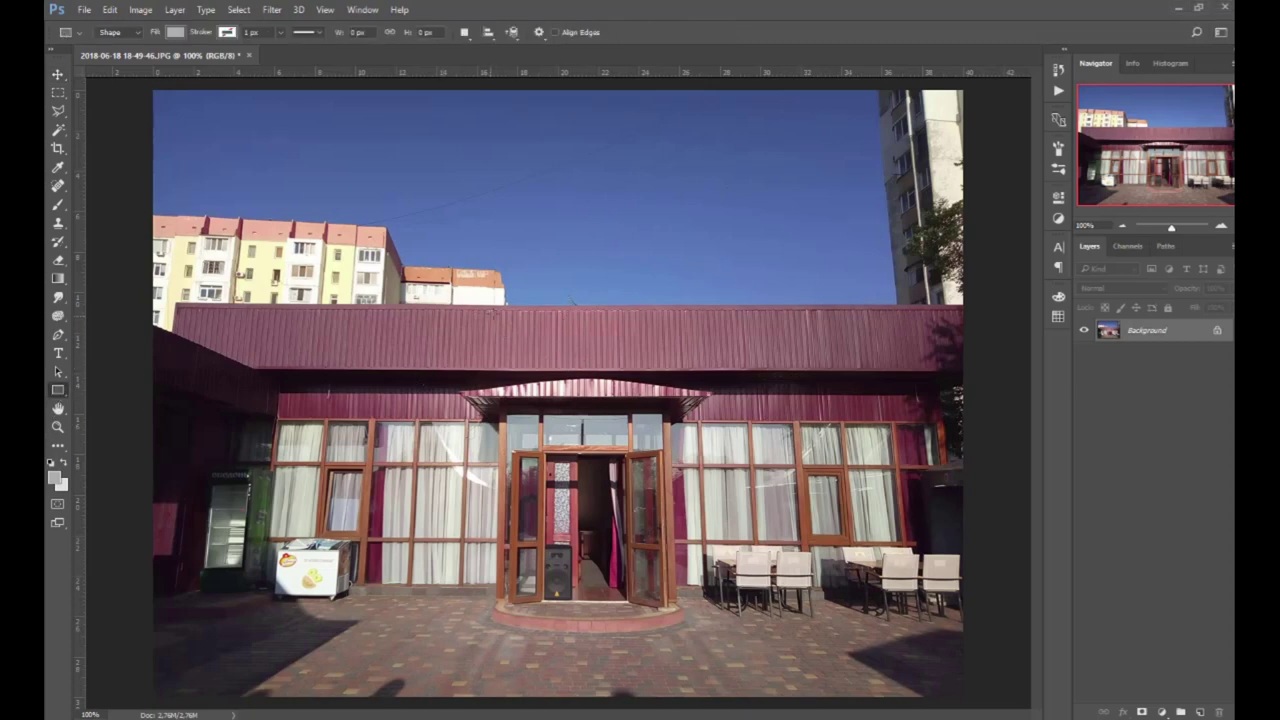
left_click_drag(471, 312, 706, 371)
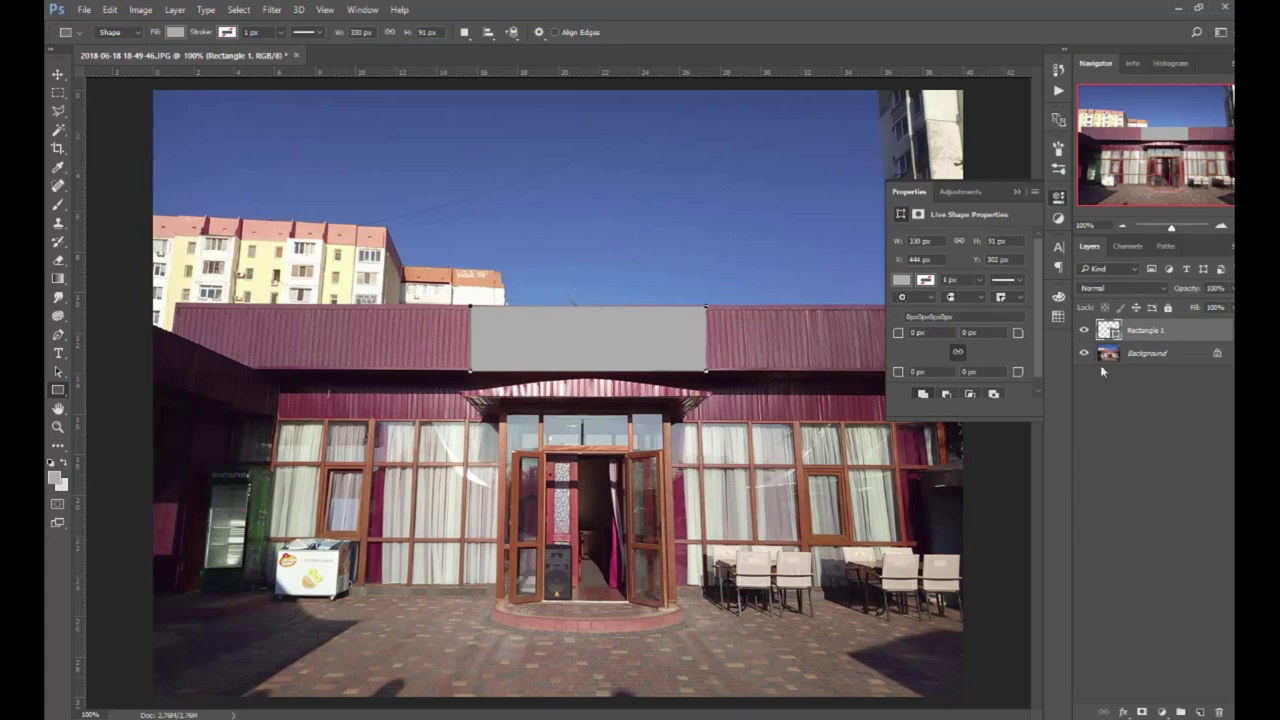
double_click(1108, 330)
type("ffffff")
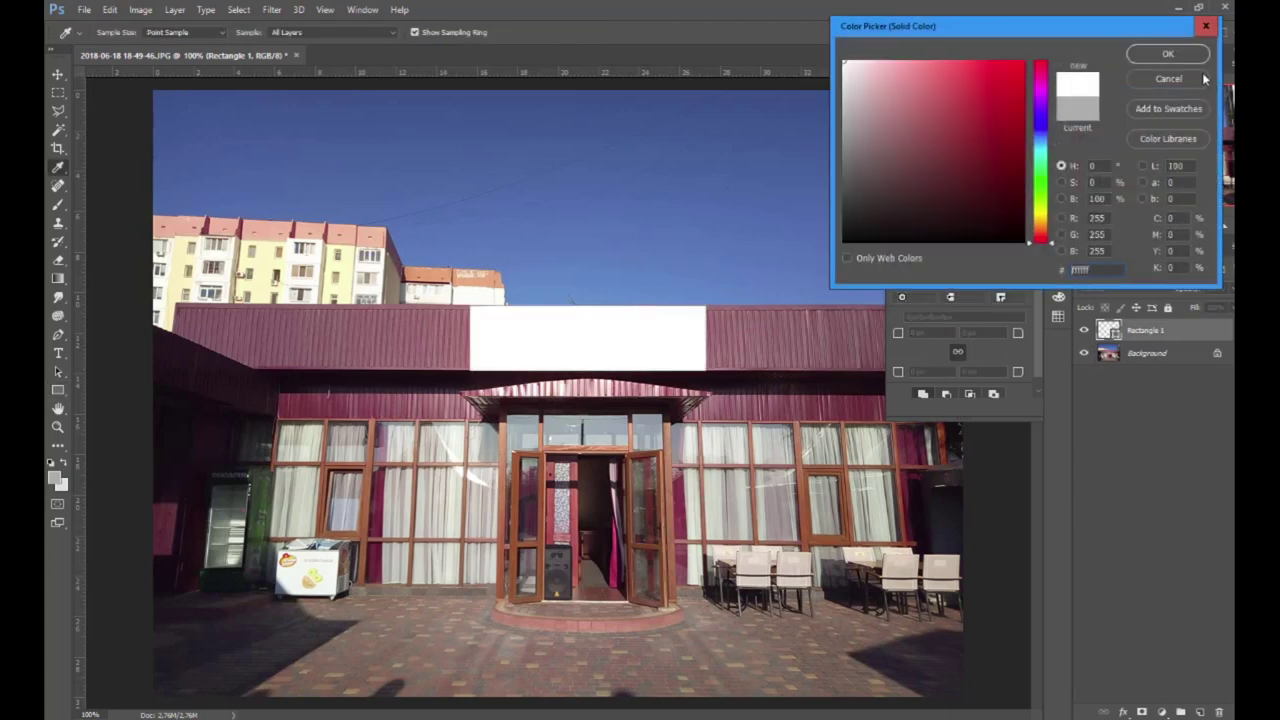
left_click(1168, 54)
key("v")
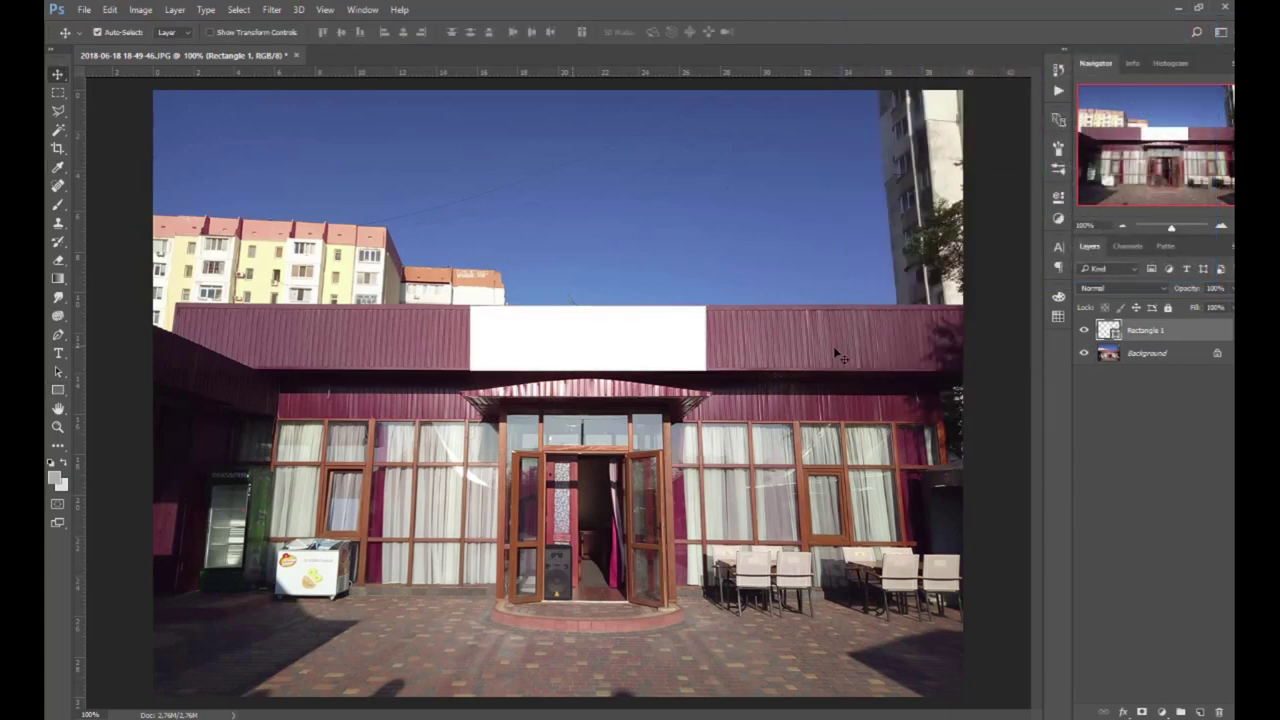
Convert the white rectangle layer to a smart object and open its contents for editing.
right_click(1188, 331)
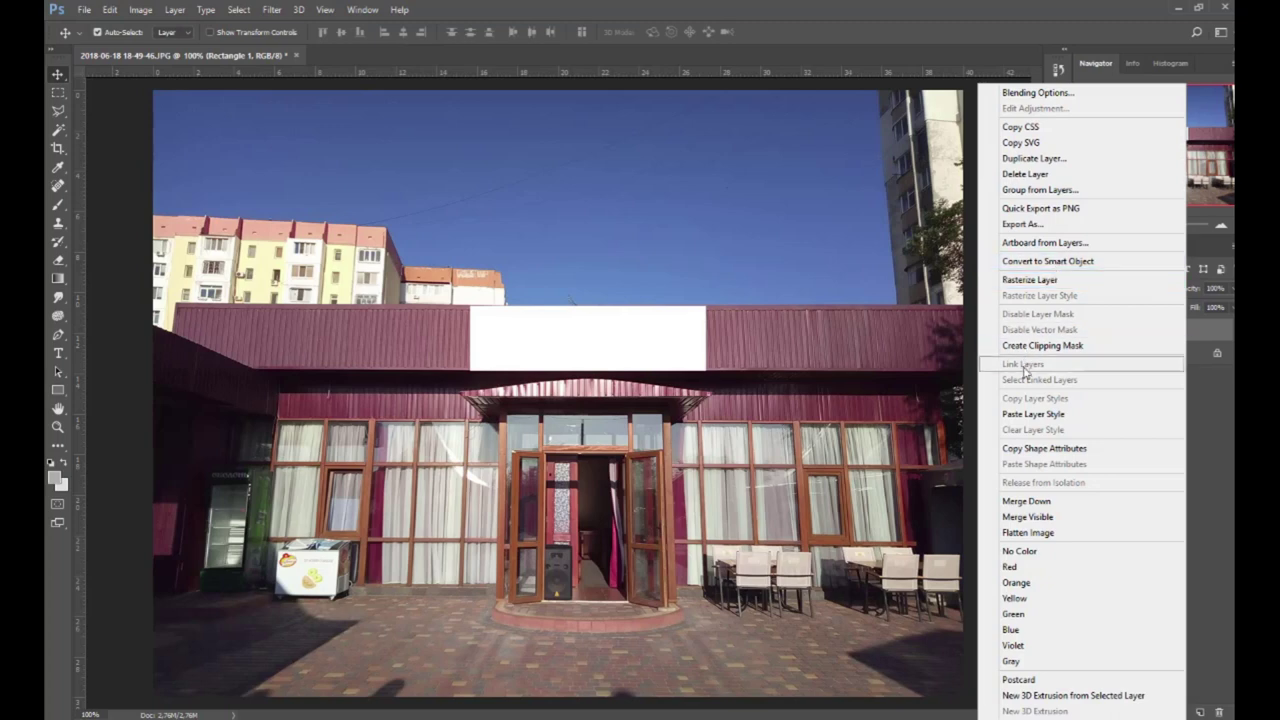
left_click(1046, 261)
double_click(1108, 330)
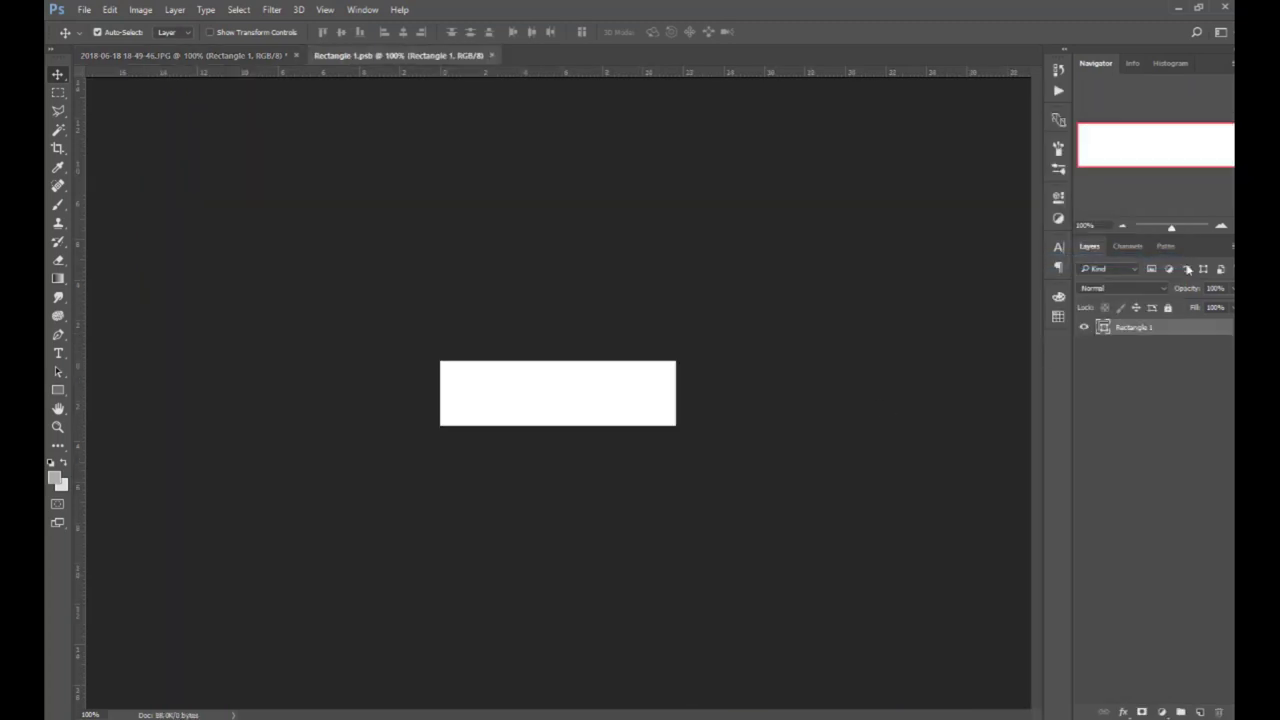
Change the smart object document's colour mode to CMYK Color.
left_click(140, 9)
mouse_move(180, 26)
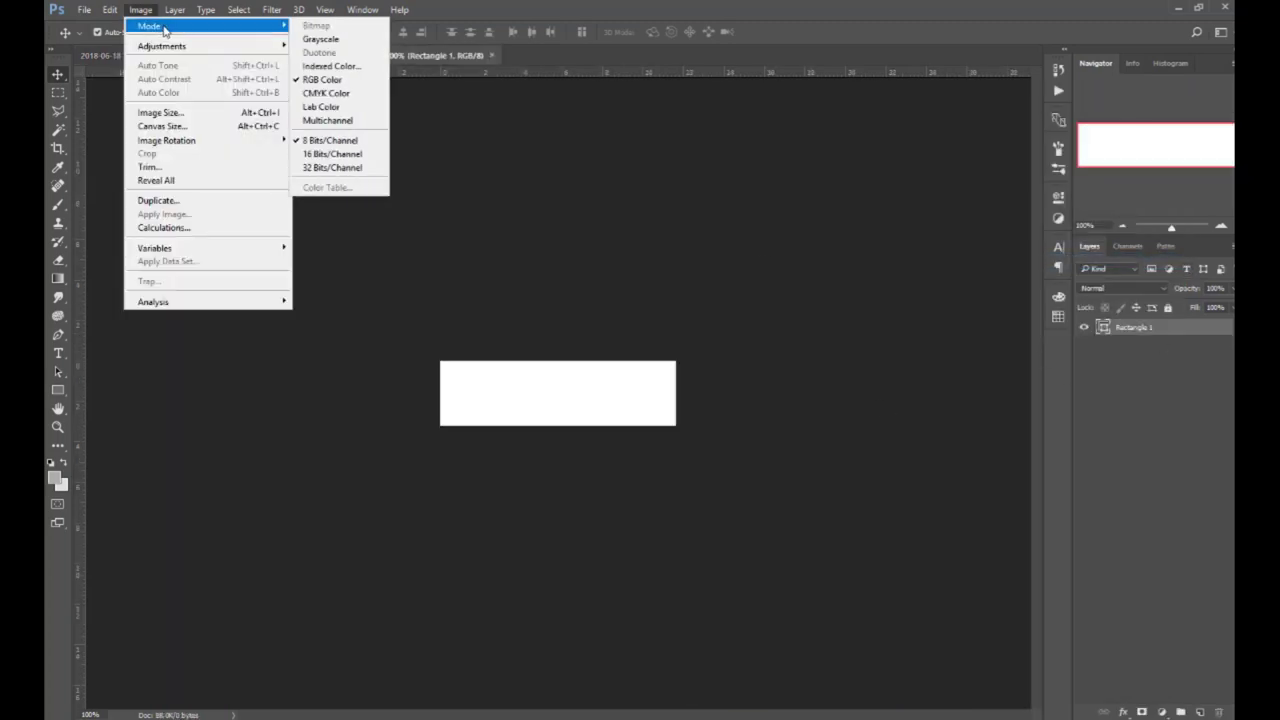
left_click(340, 93)
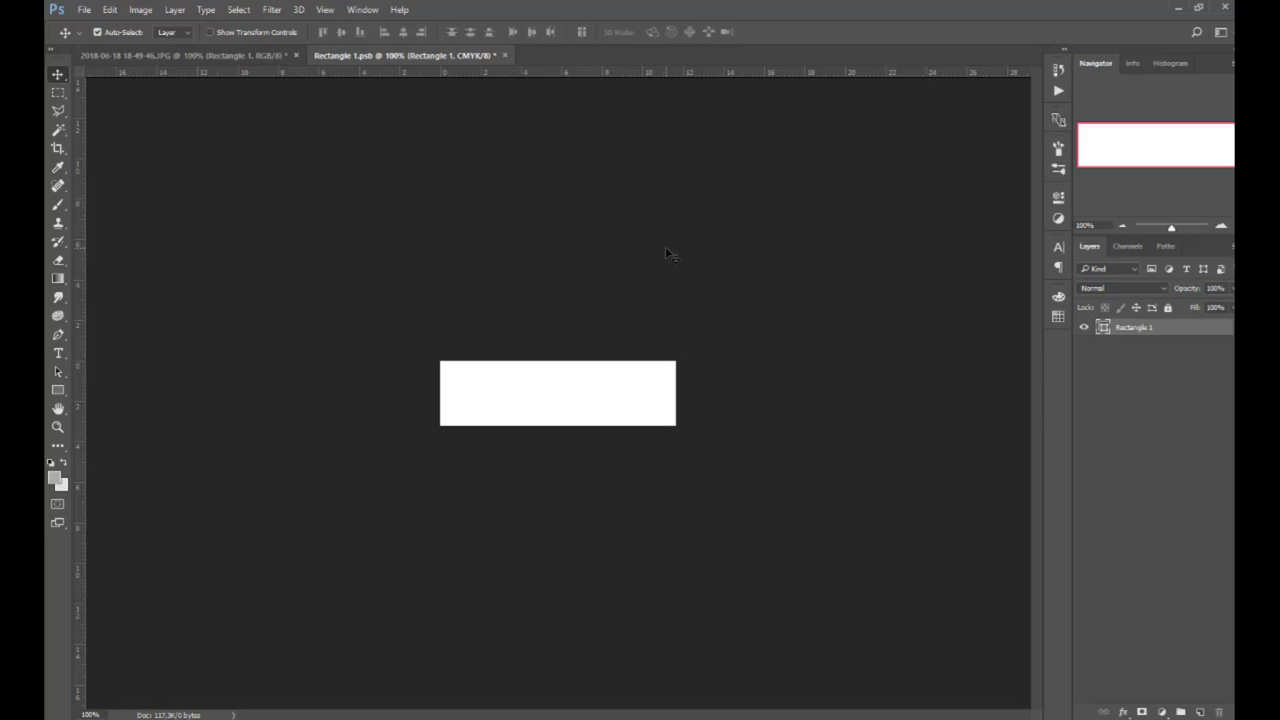
Return to the facade photo and gauge the height of the band beside the sign with a narrow rectangular selection.
key("ctrl+Tab")
left_click(60, 94)
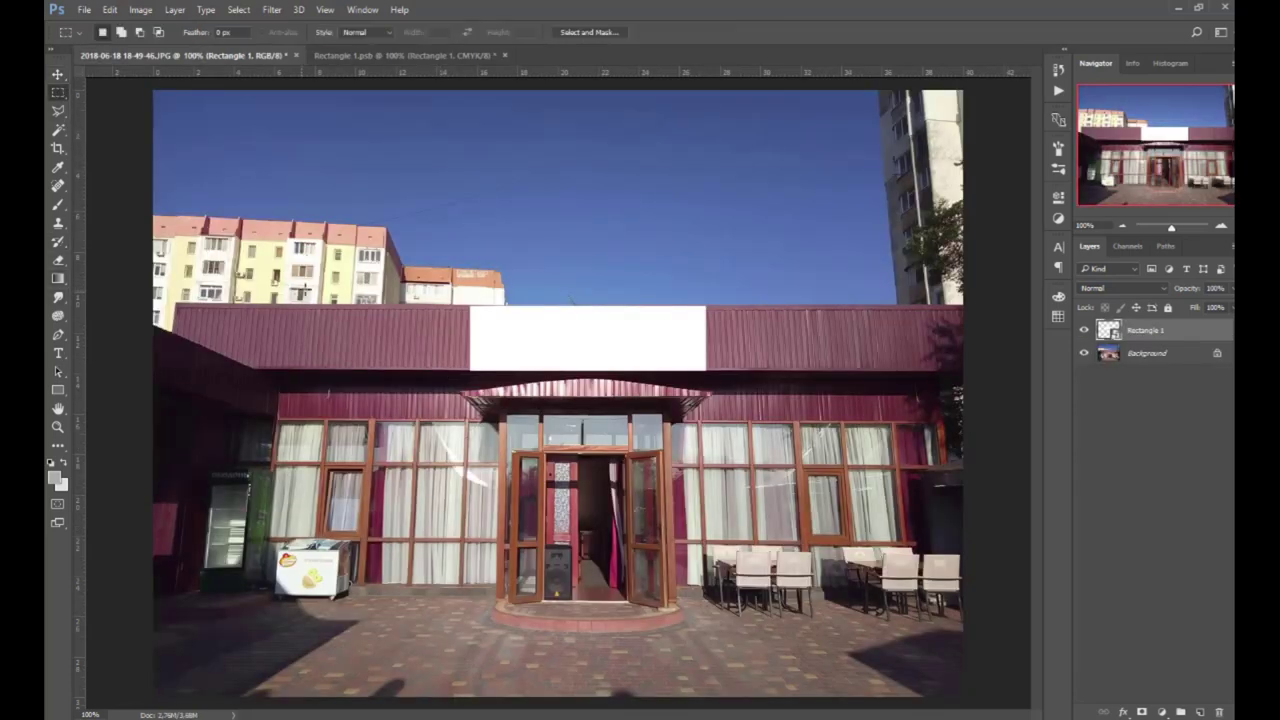
left_click_drag(389, 308, 392, 372)
Resize the smart object document proportionally to 70 cm high, fit it to the view and save it.
left_click(415, 56)
key("ctrl+alt+i")
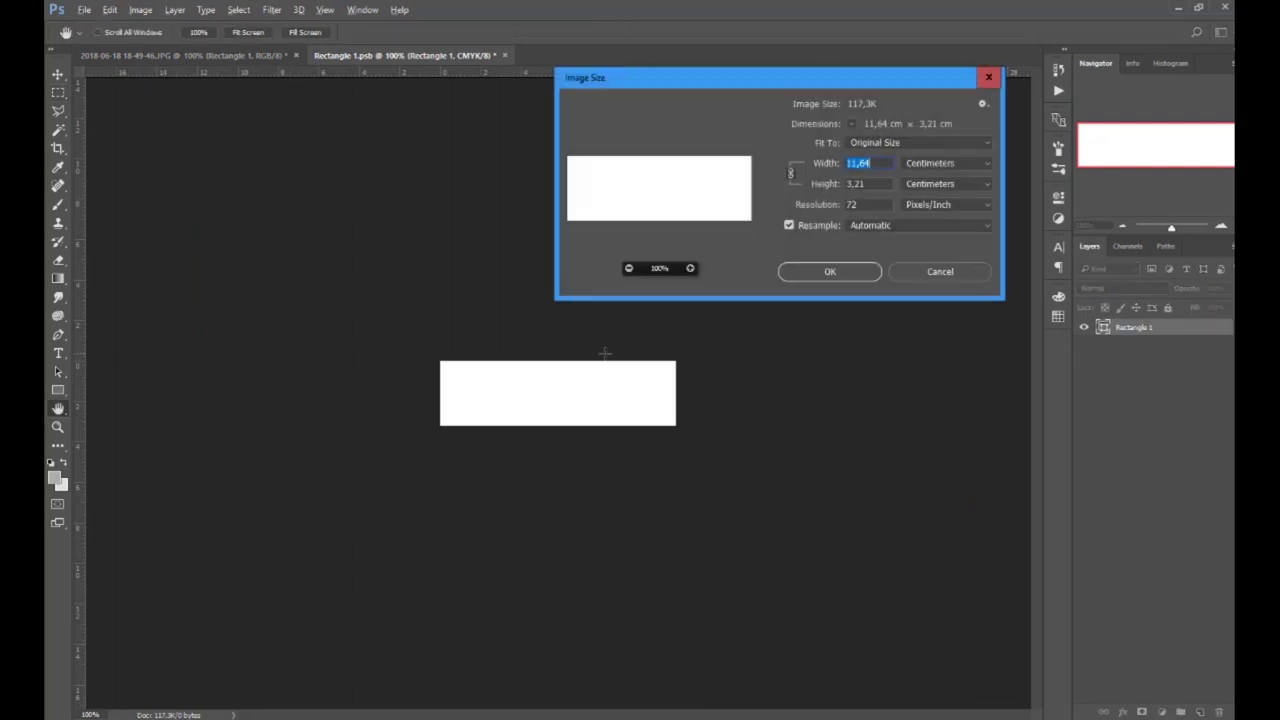
key("Tab")
type("70")
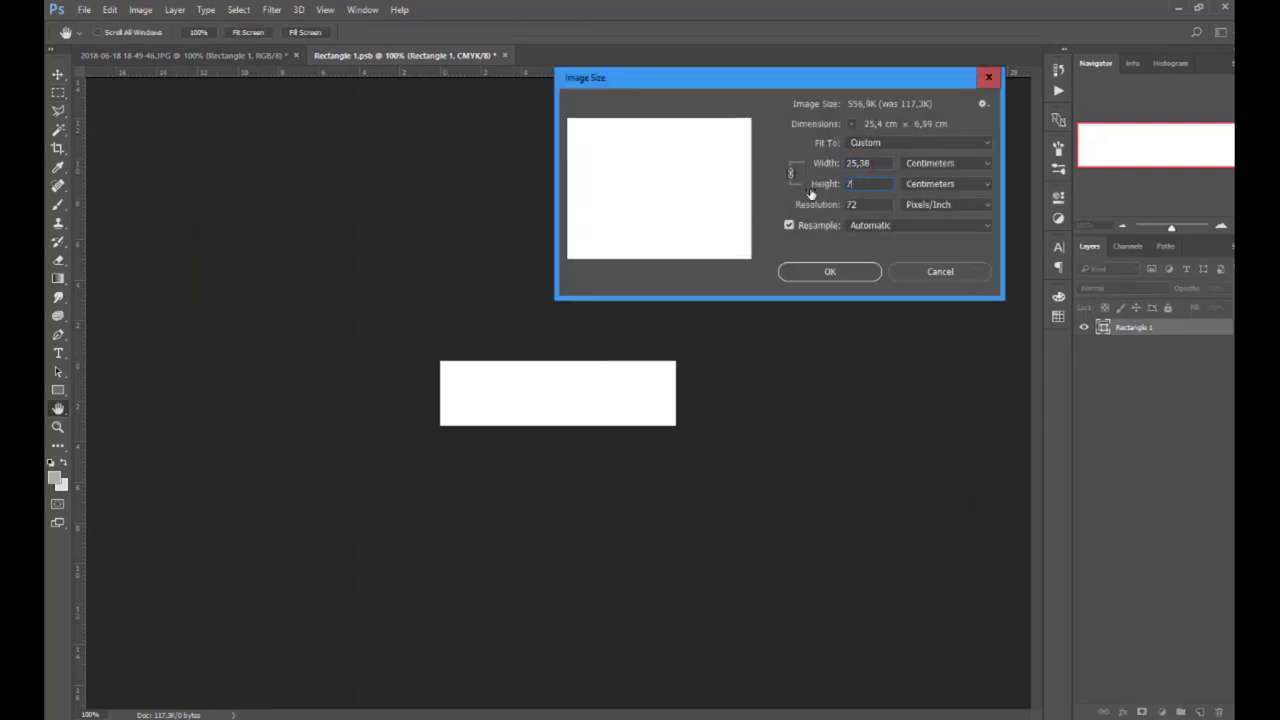
key("Tab")
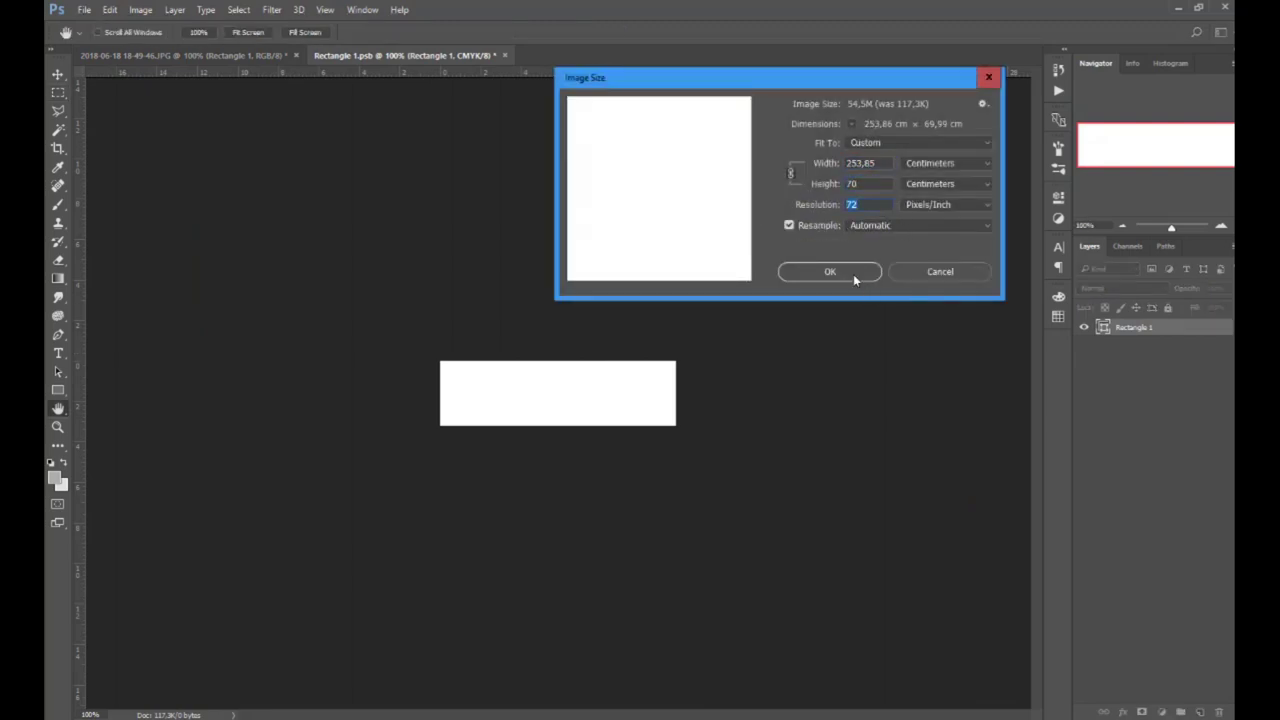
left_click(829, 272)
key("ctrl+0")
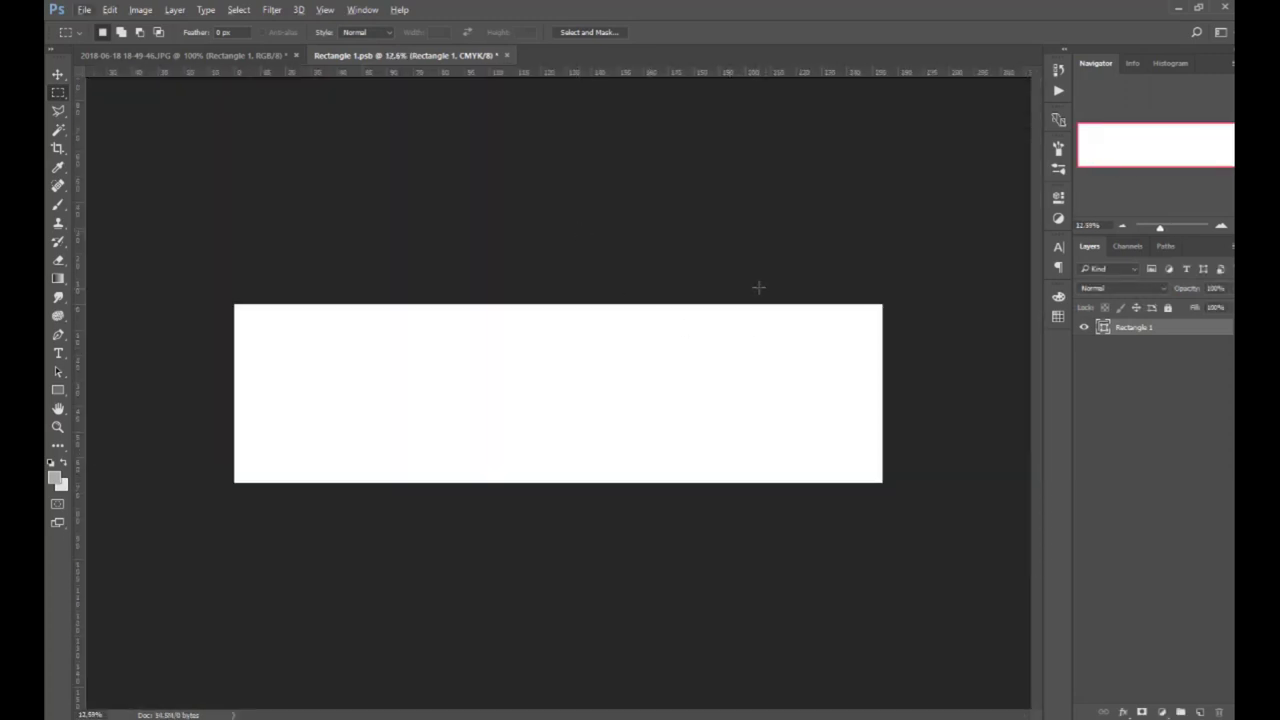
key("ctrl+s")
Return to the facade photo and scale the oversized sign layer proportionally to about 4.44% so it fits the band above the entrance.
left_click(155, 56)
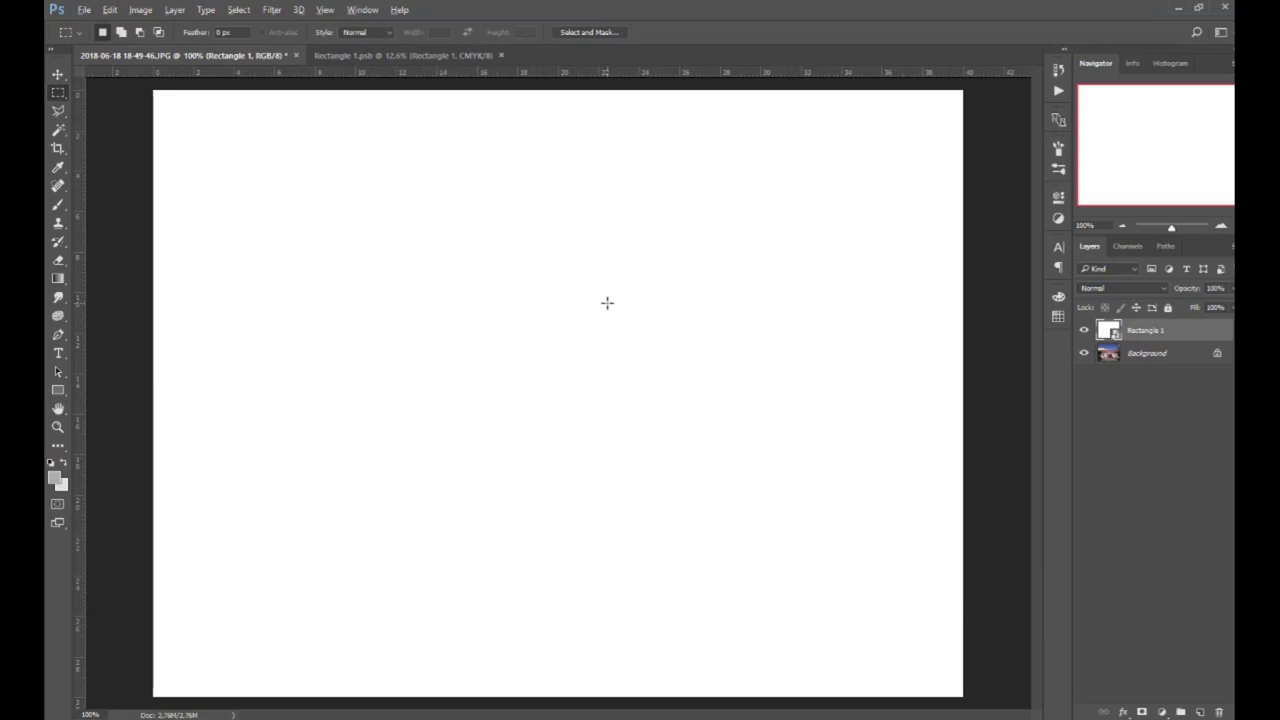
scroll(601, 320, "down", 3)
scroll(601, 320, "down", 1)
key("ctrl+t")
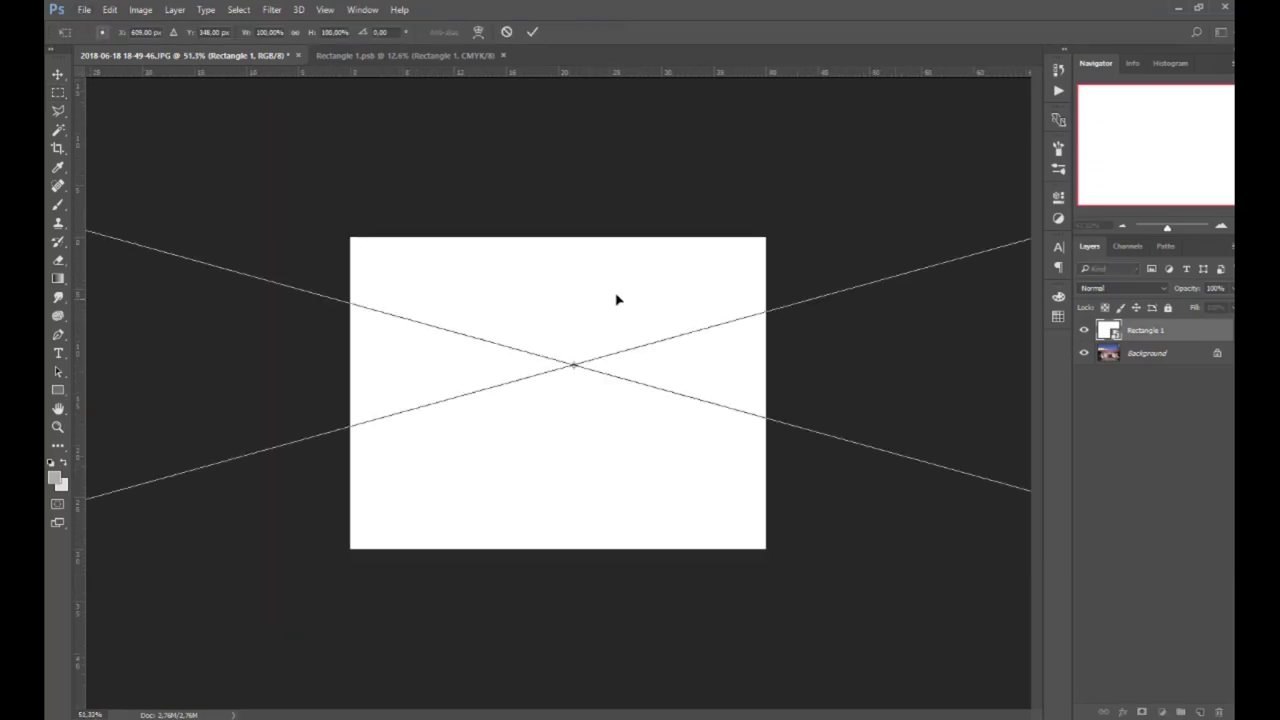
left_click(296, 36)
left_click(268, 32)
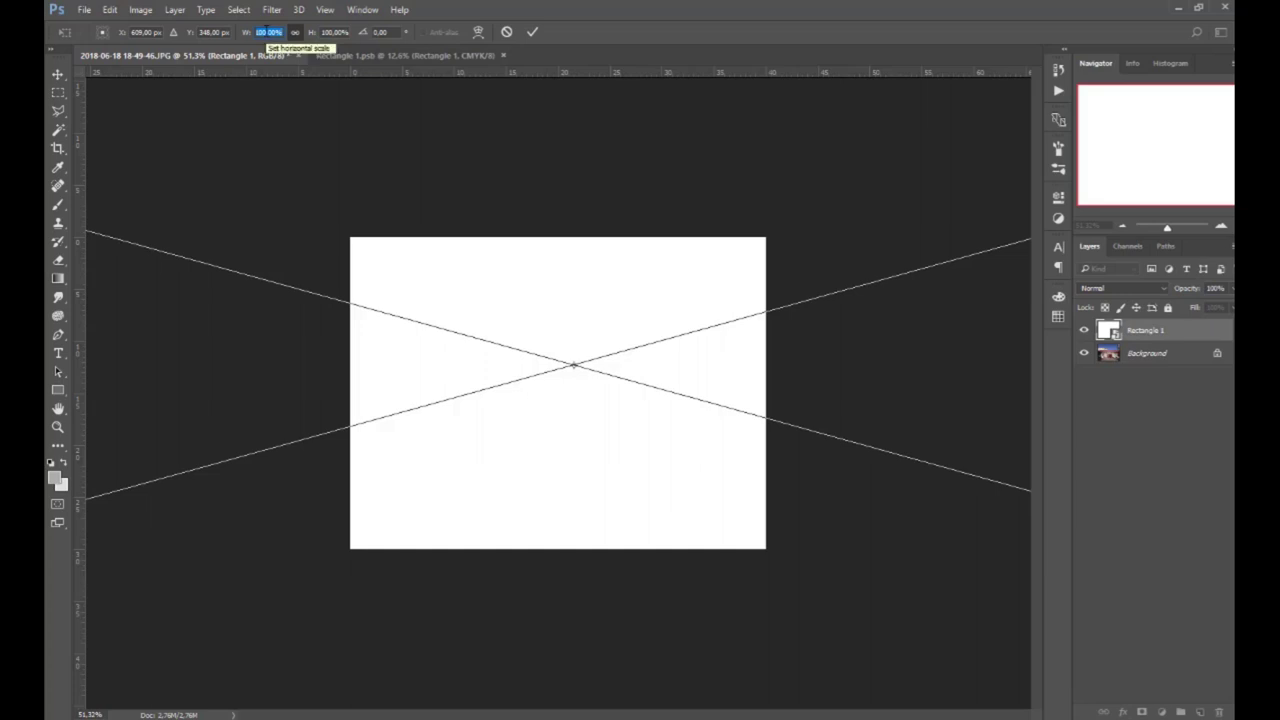
type("10")
left_click_drag(707, 325, 635, 356)
key("Return")
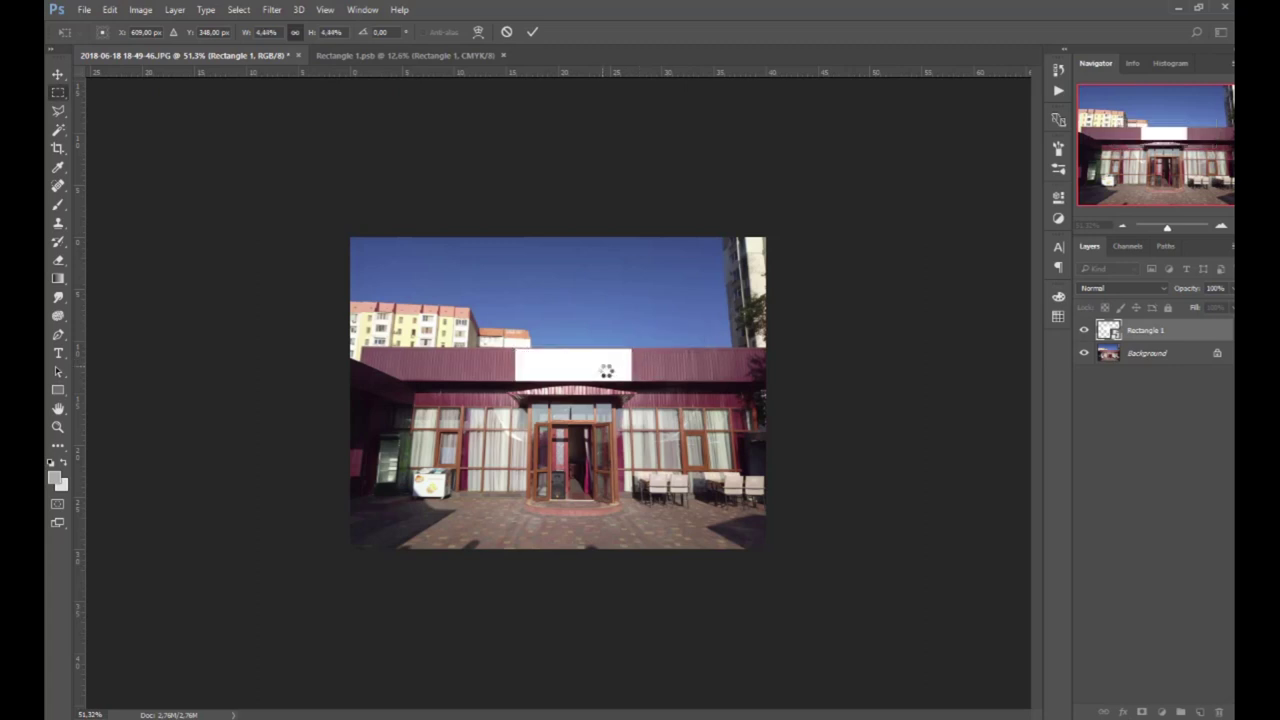
Save the facade mockup as a TIFF named "Макет Очаг" with LZW image compression and layers kept.
key("ctrl+shift+s")
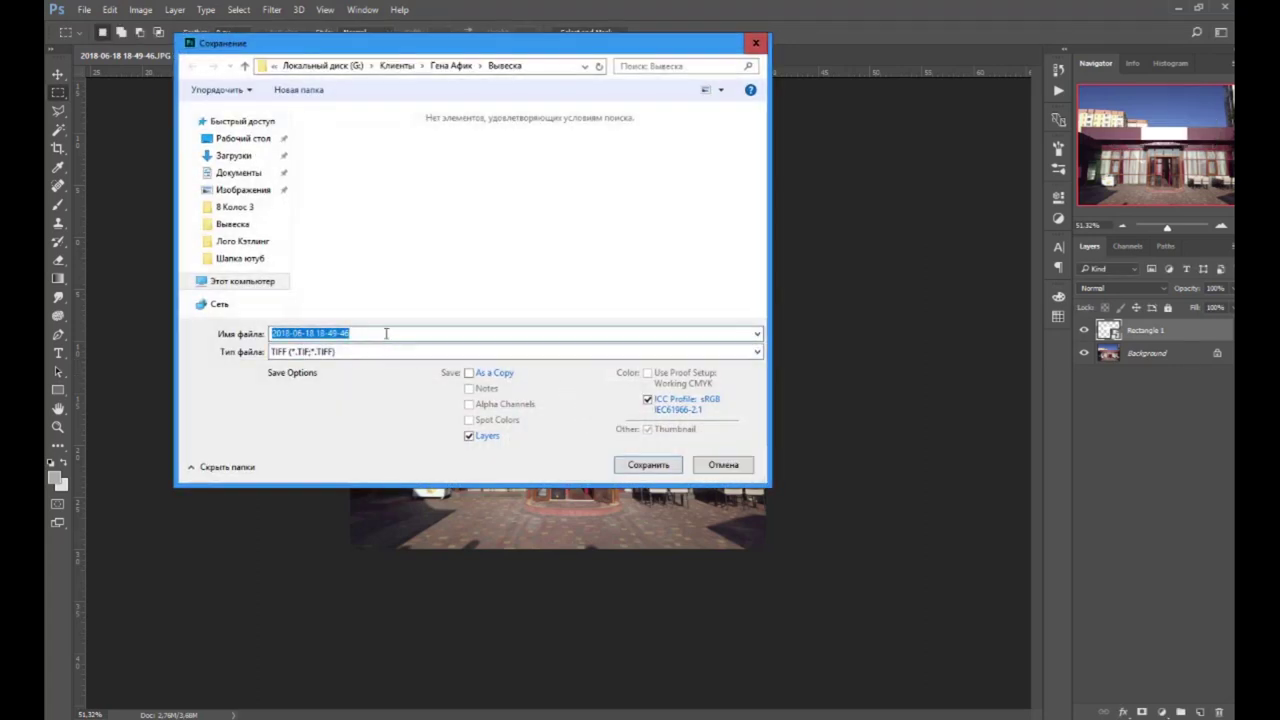
type("Макет Очаг")
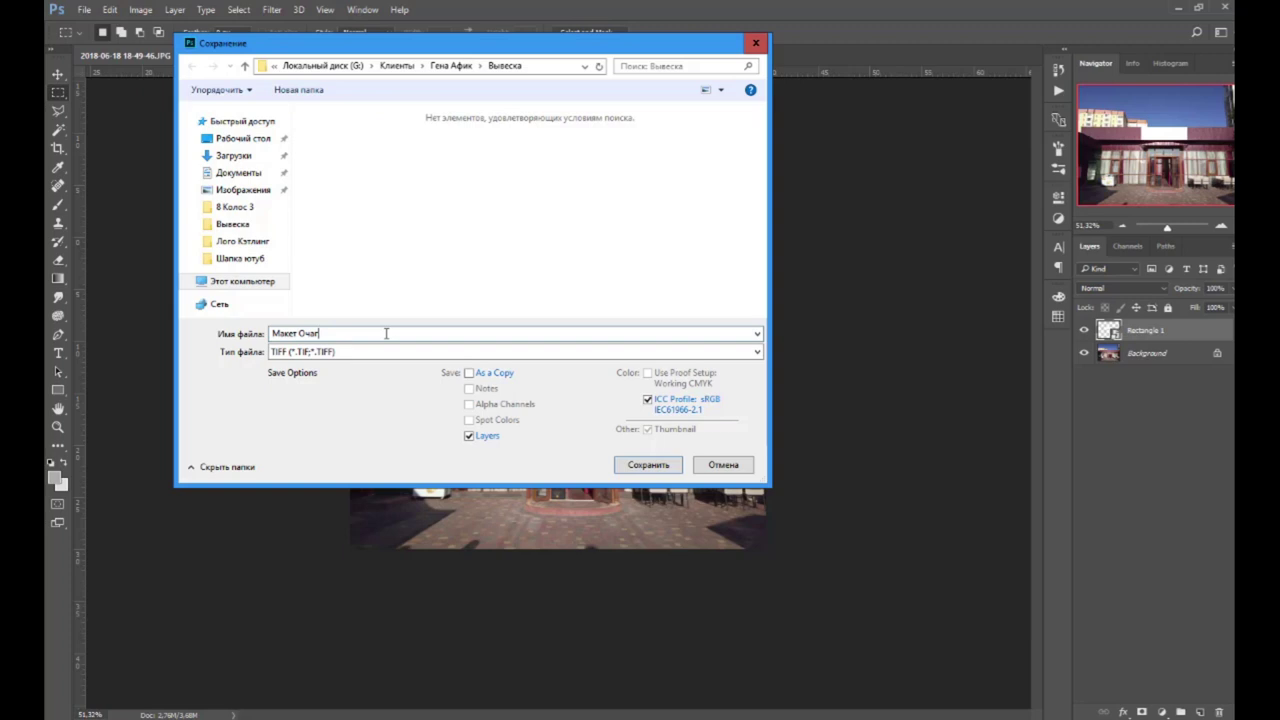
key("Return")
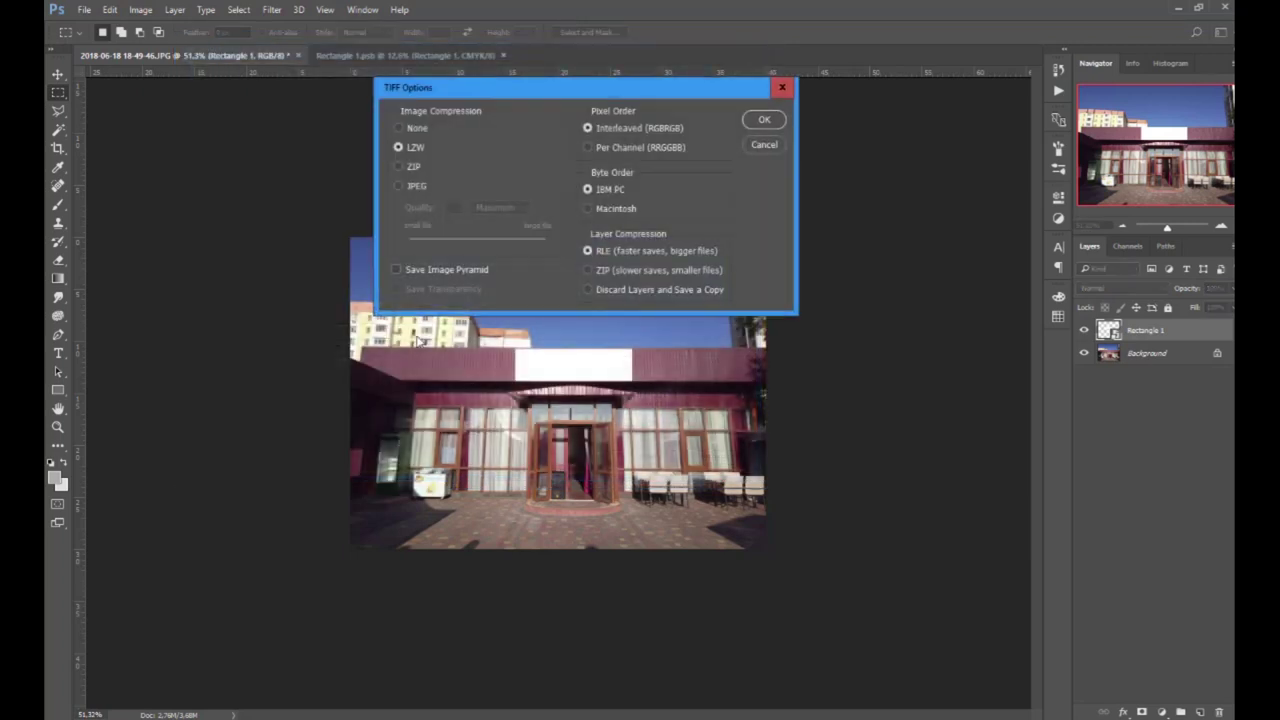
left_click(400, 147)
key("Return")
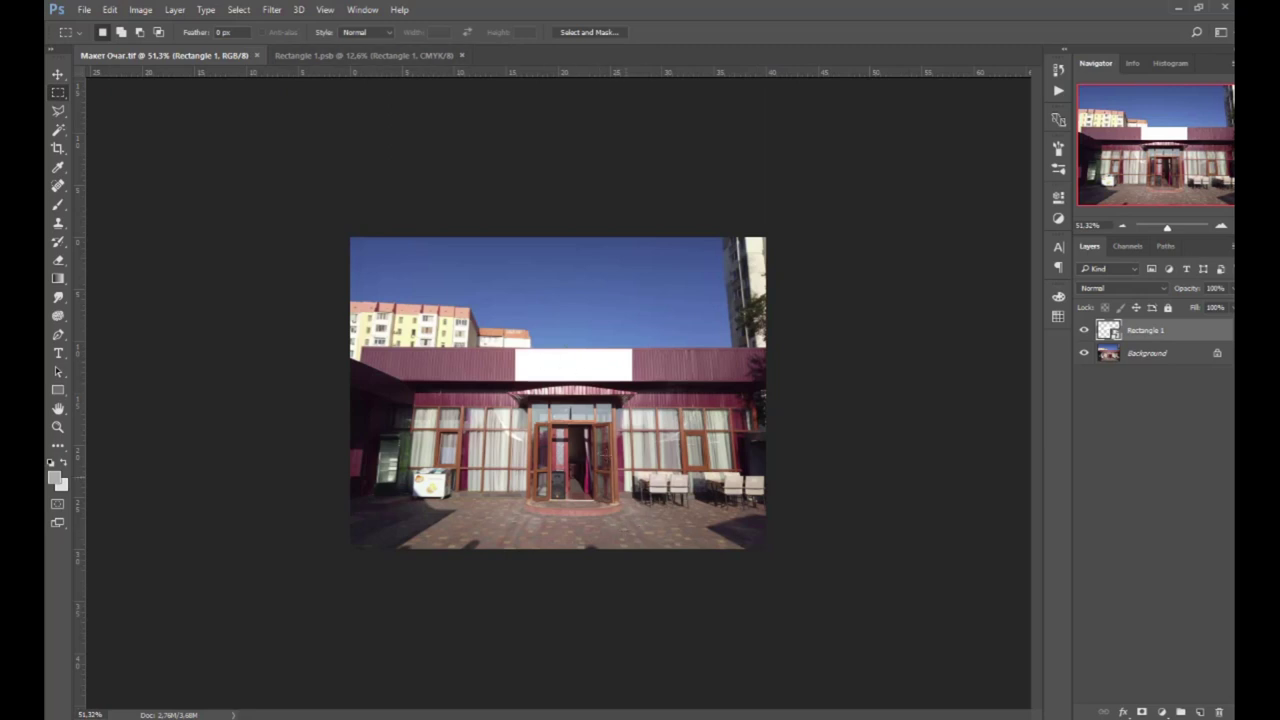
key("ctrl+0")
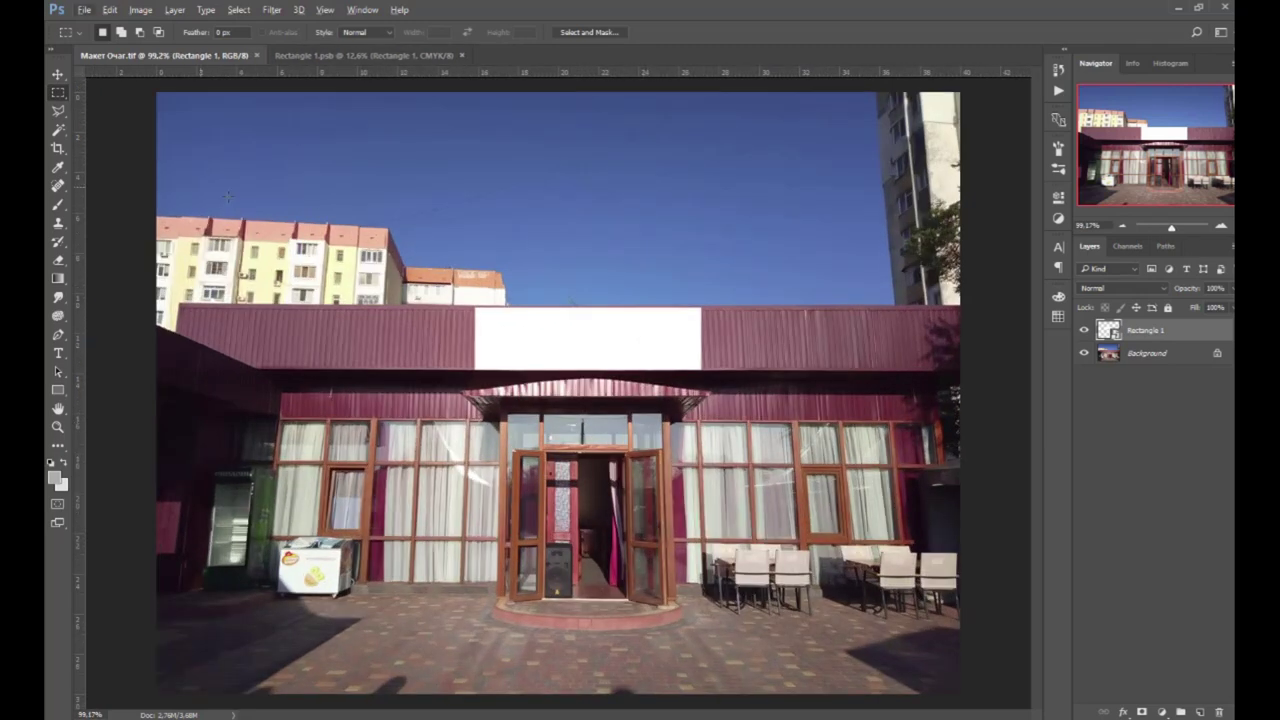
Switch to the smart object document and flatten it into a single background layer.
left_click(57, 74)
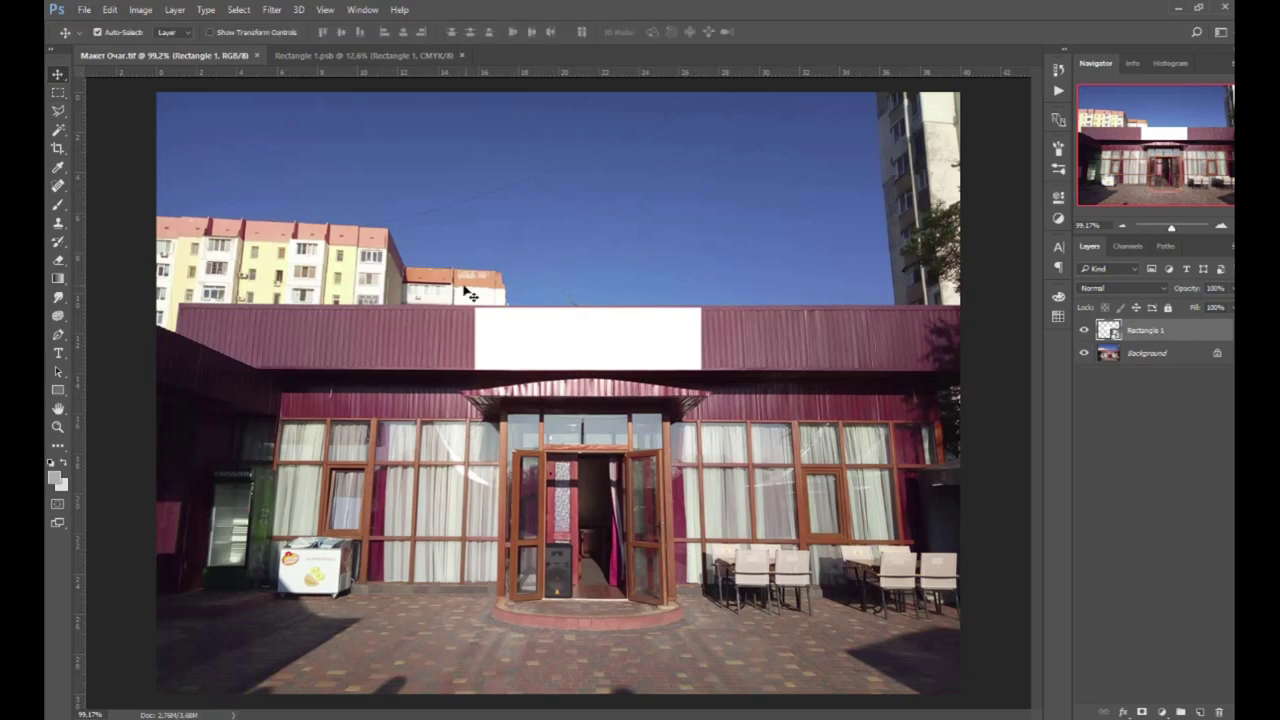
left_click(355, 54)
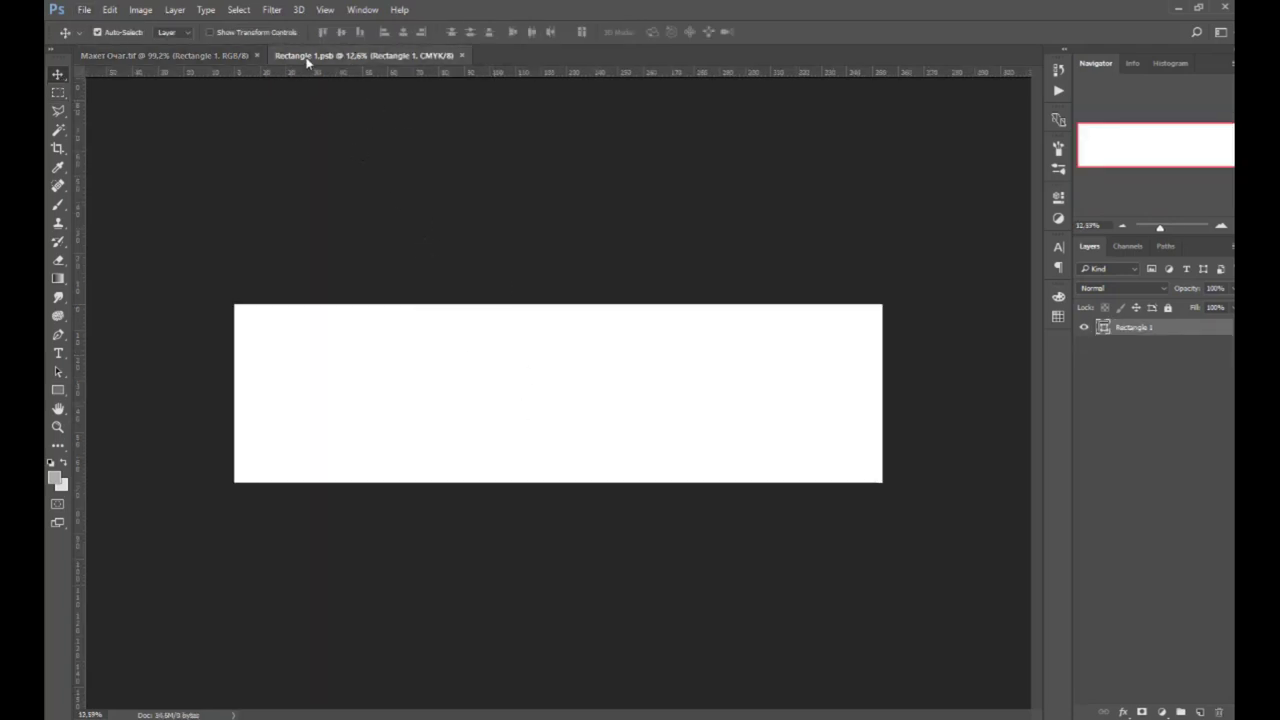
left_click(57, 353)
right_click(1185, 375)
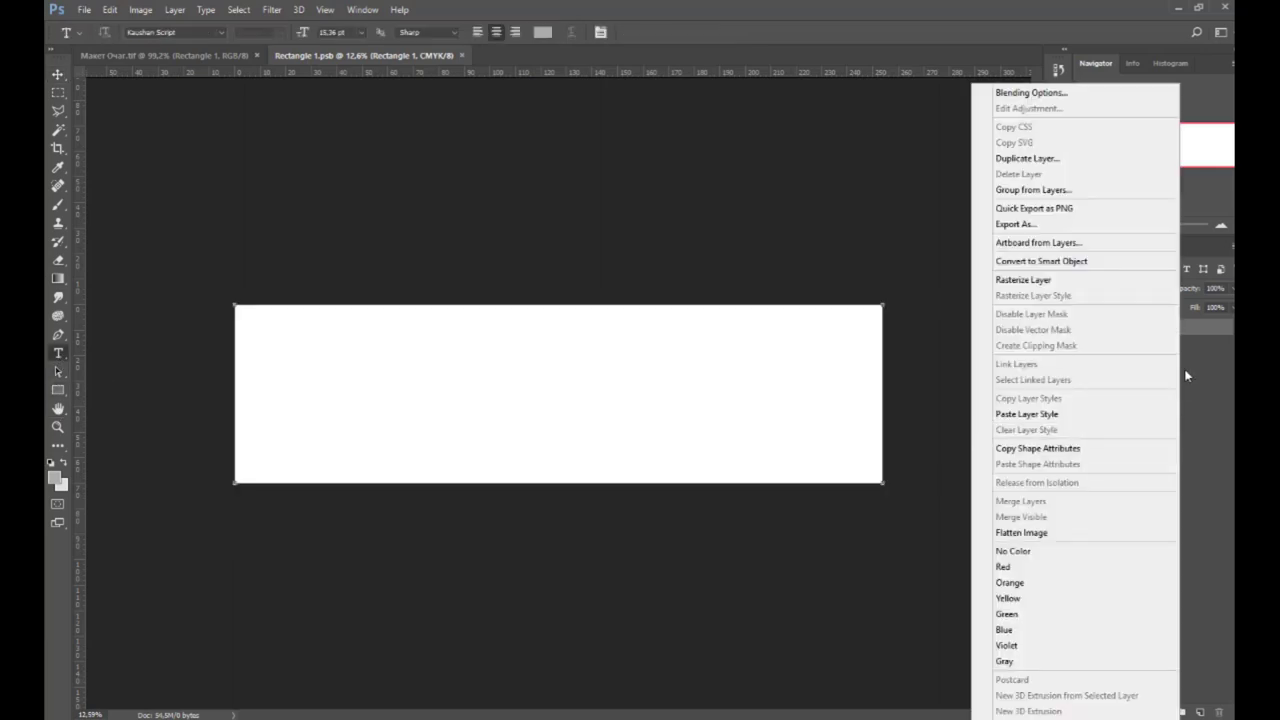
left_click(1025, 535)
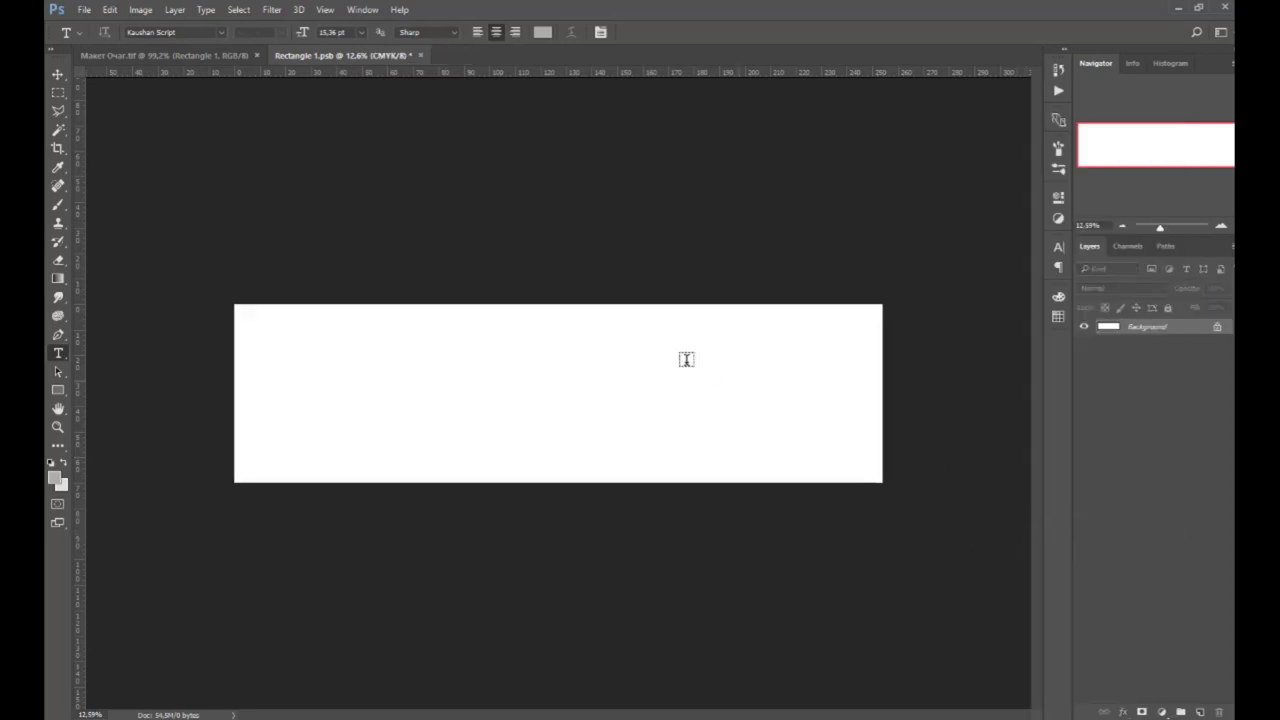
Add the text "Очаг" to the white sign and enlarge it proportionally near the middle.
left_click(57, 74)
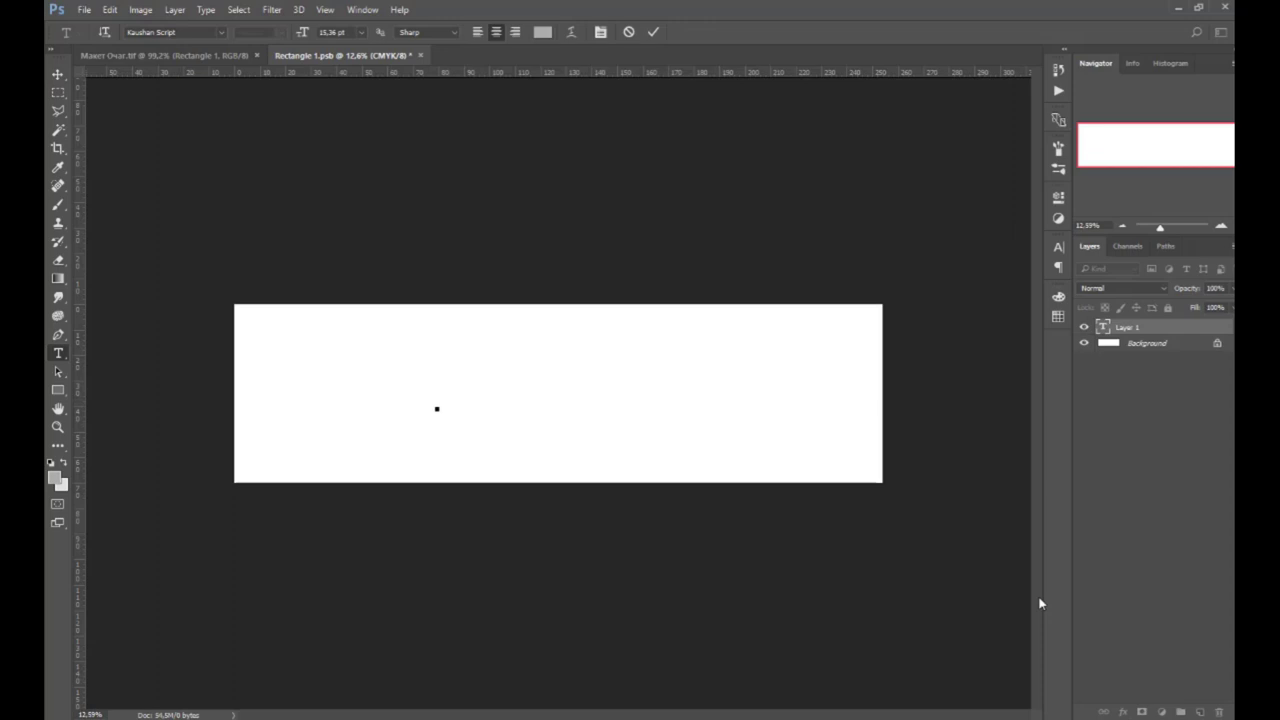
left_click_drag(449, 402, 671, 334)
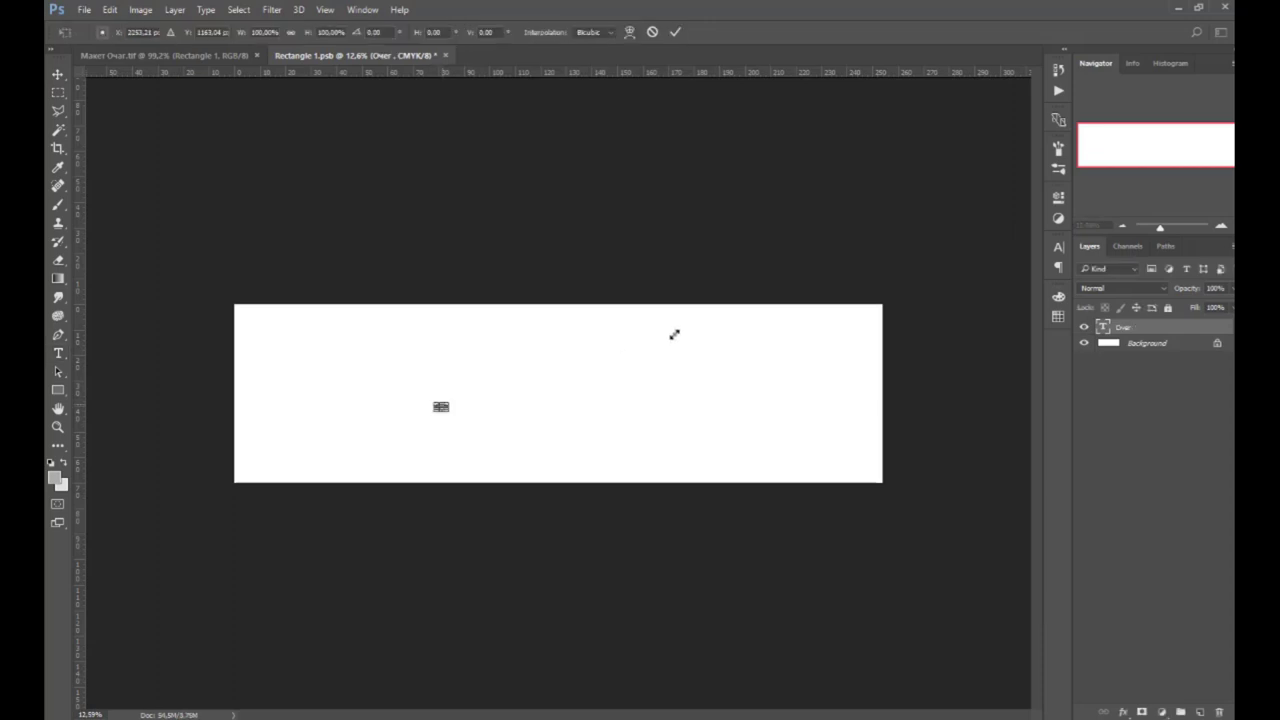
key("Return")
left_click_drag(508, 371, 517, 400)
key("ctrl+t")
left_click_drag(603, 437, 707, 460)
key("Return")
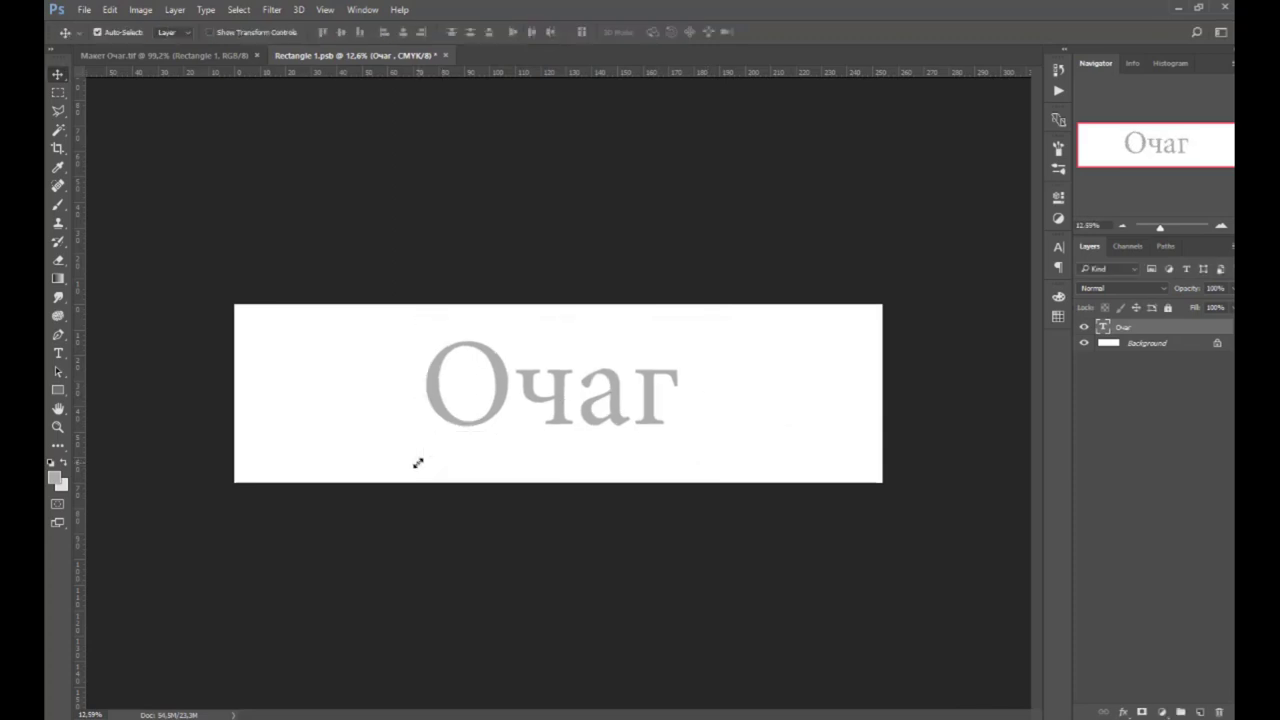
Try different fonts on the "Очаг" text.
left_click(1059, 248)
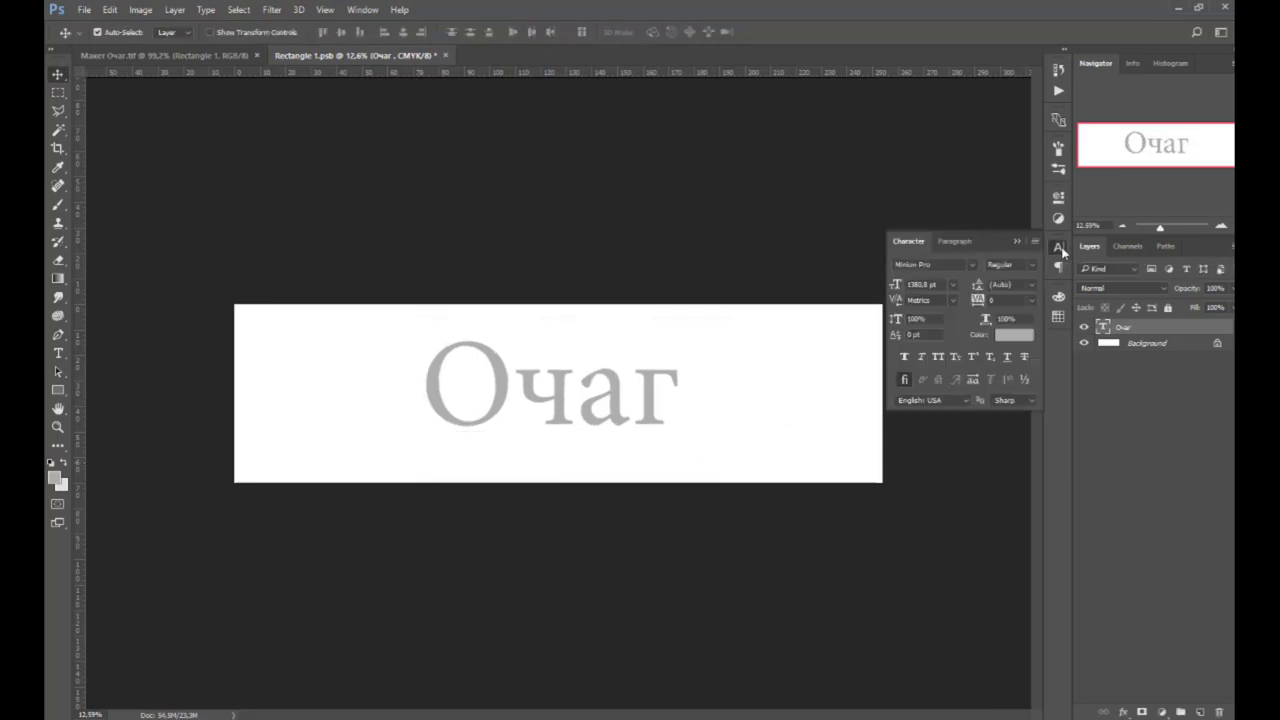
left_click(972, 264)
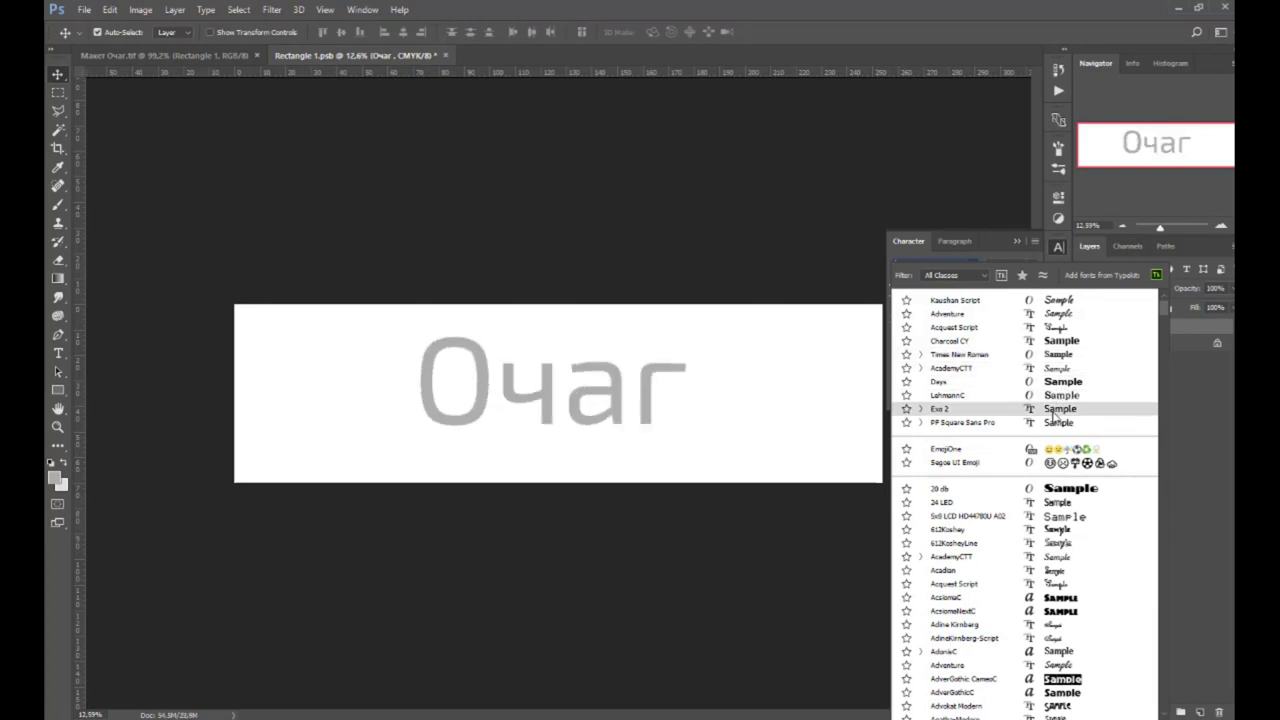
scroll(1060, 420, "down", 2)
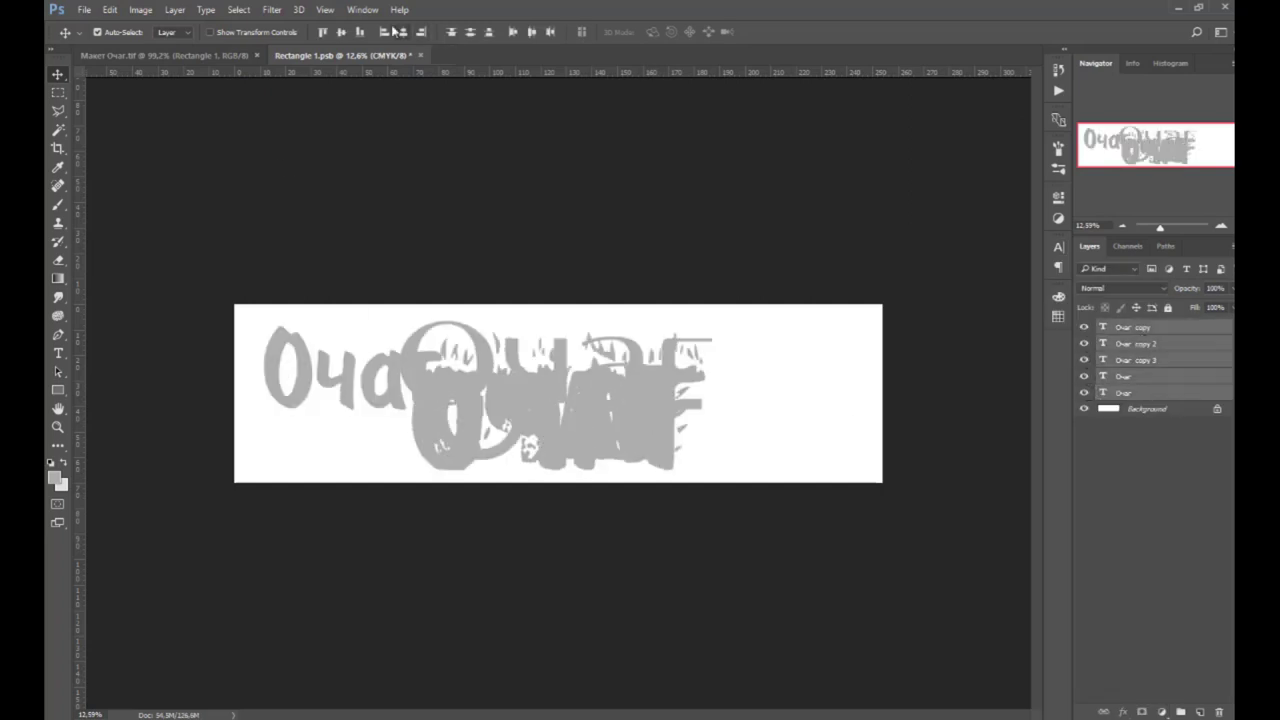
Align the five "Очаг" font variants by their left edges, scale them down and spread them apart across the sign.
left_click(384, 32)
key("ctrl+t")
left_click_drag(569, 326, 395, 403)
key("Return")
left_click(477, 508)
left_click_drag(348, 438, 785, 353)
left_click_drag(345, 436, 614, 357)
left_click_drag(335, 437, 467, 359)
left_click_drag(790, 413, 801, 446)
Recolour all five "Очаг" variants from grey to crimson red.
left_click(1058, 247)
left_click(1014, 333)
left_click(1058, 247)
Enlarge the five red "Очаг" variants together, and nudge the two lower ones closer to the upper row.
key("ctrl+t")
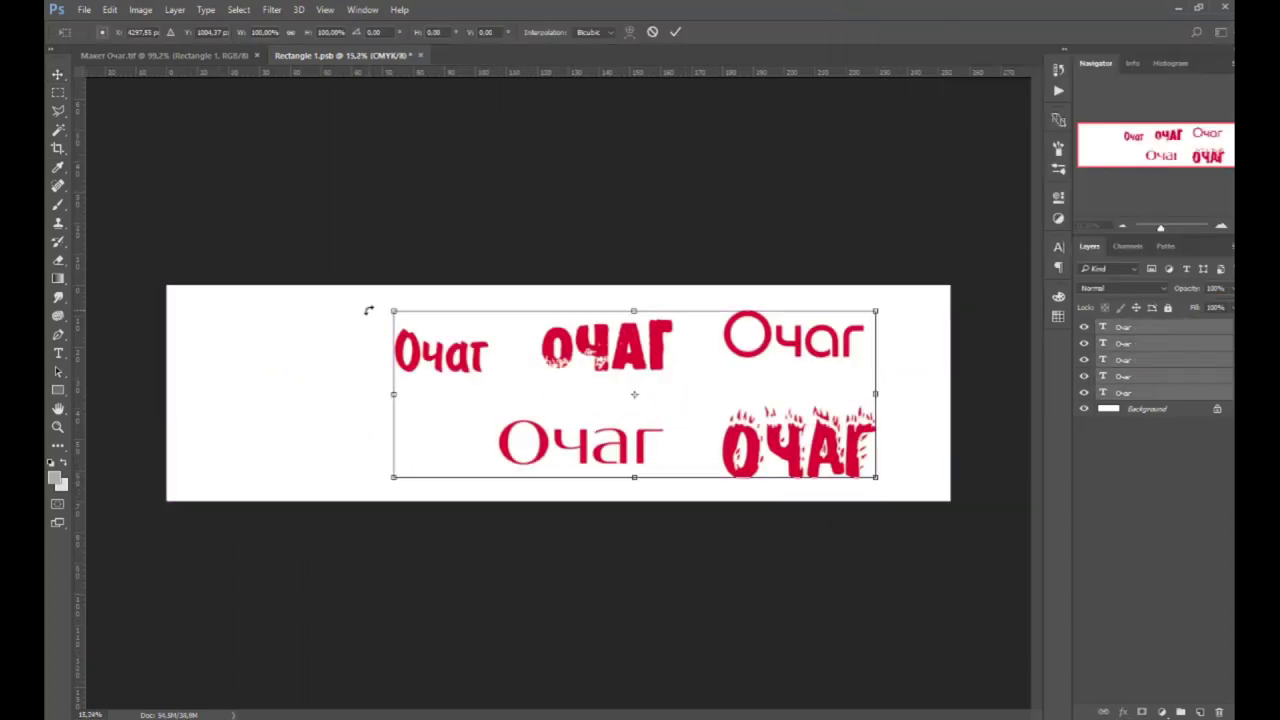
left_click_drag(394, 311, 319, 286)
left_click_drag(319, 478, 290, 488)
key("Return")
left_click(374, 512)
left_click_drag(780, 452, 776, 414)
left_click_drag(585, 463, 592, 450)
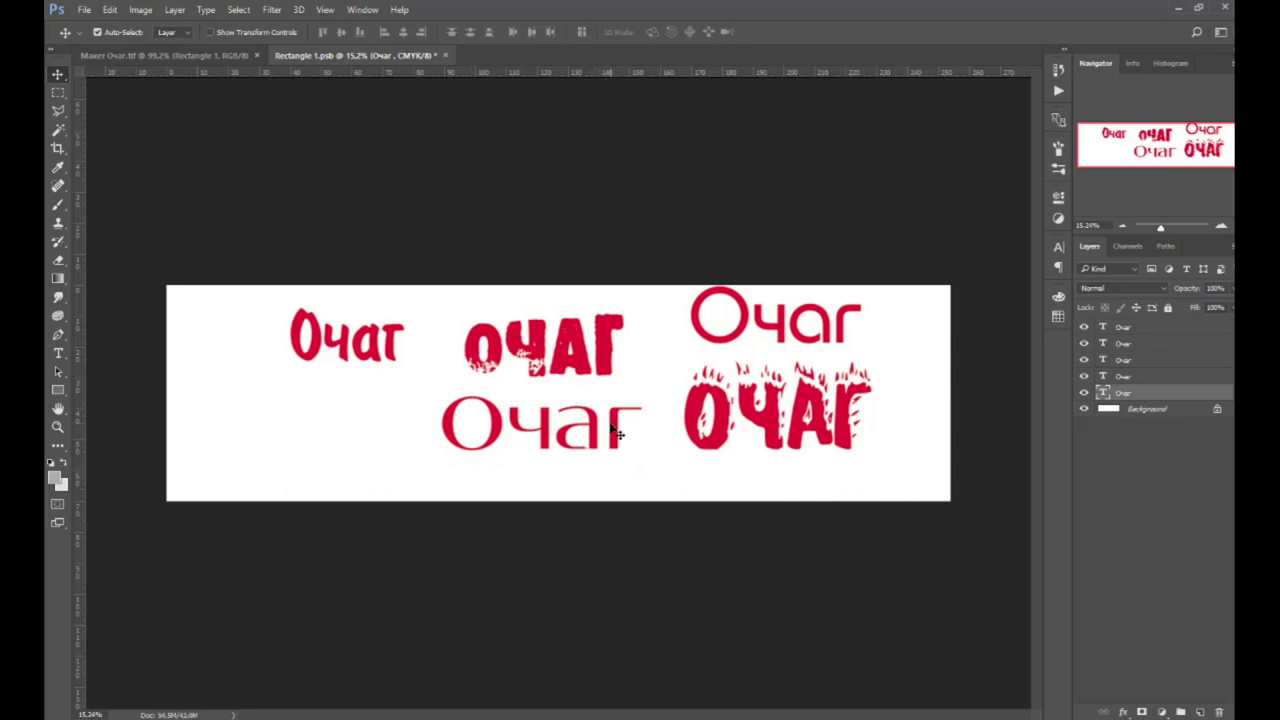
Apply faux italic to the "Очаг" variant set in AngelicaC.
left_click(1058, 247)
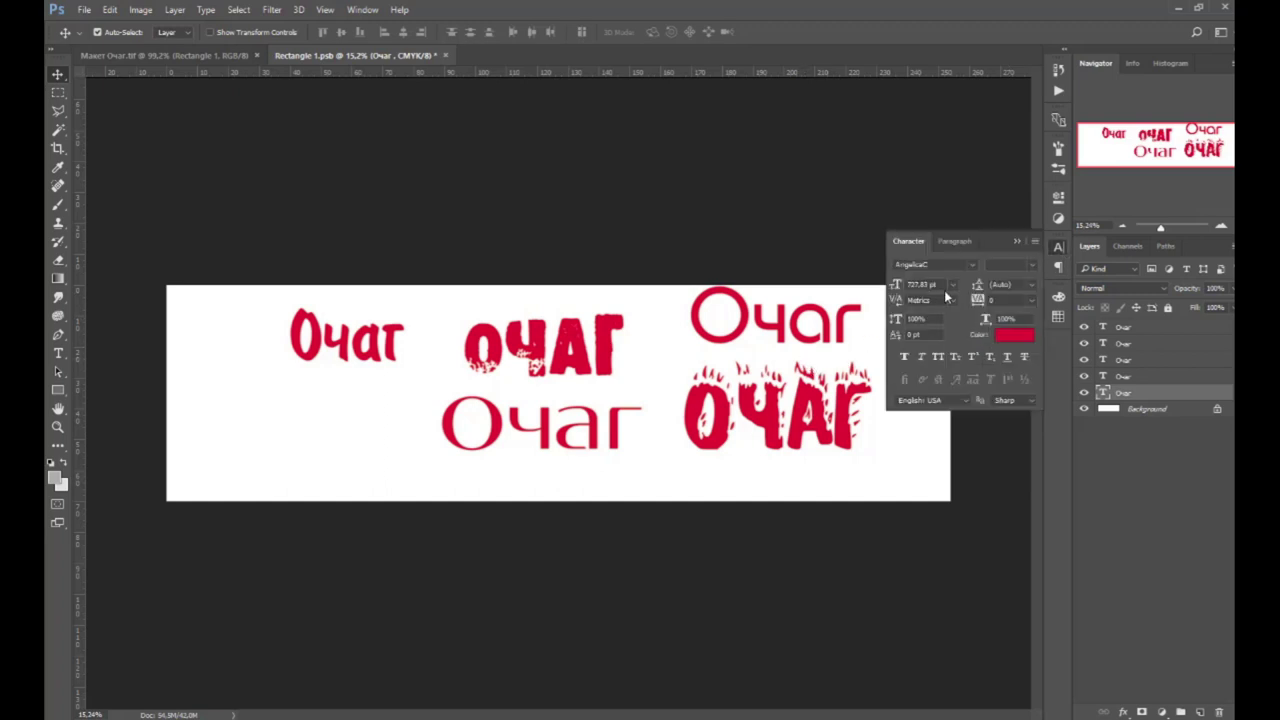
left_click(922, 357)
left_click(388, 346)
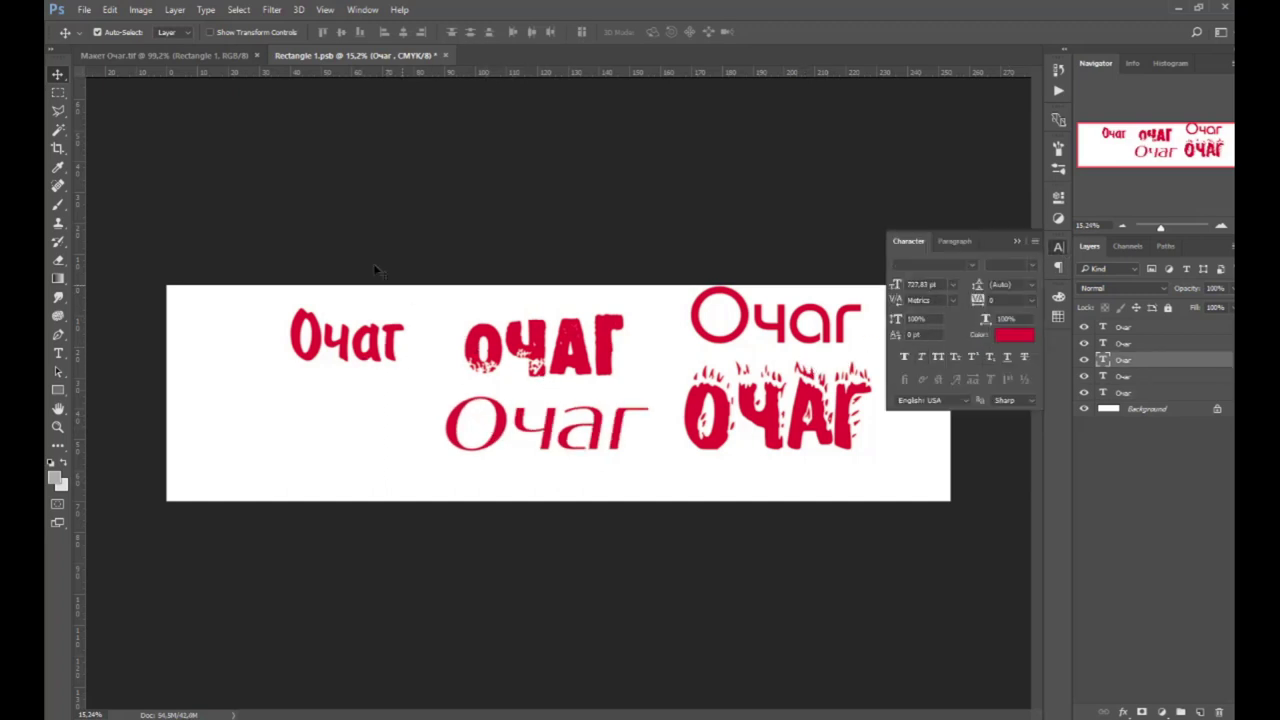
Hide every other variant and enlarge the italic AngelicaC "Очаг" to about half the sign's width.
left_click(672, 442)
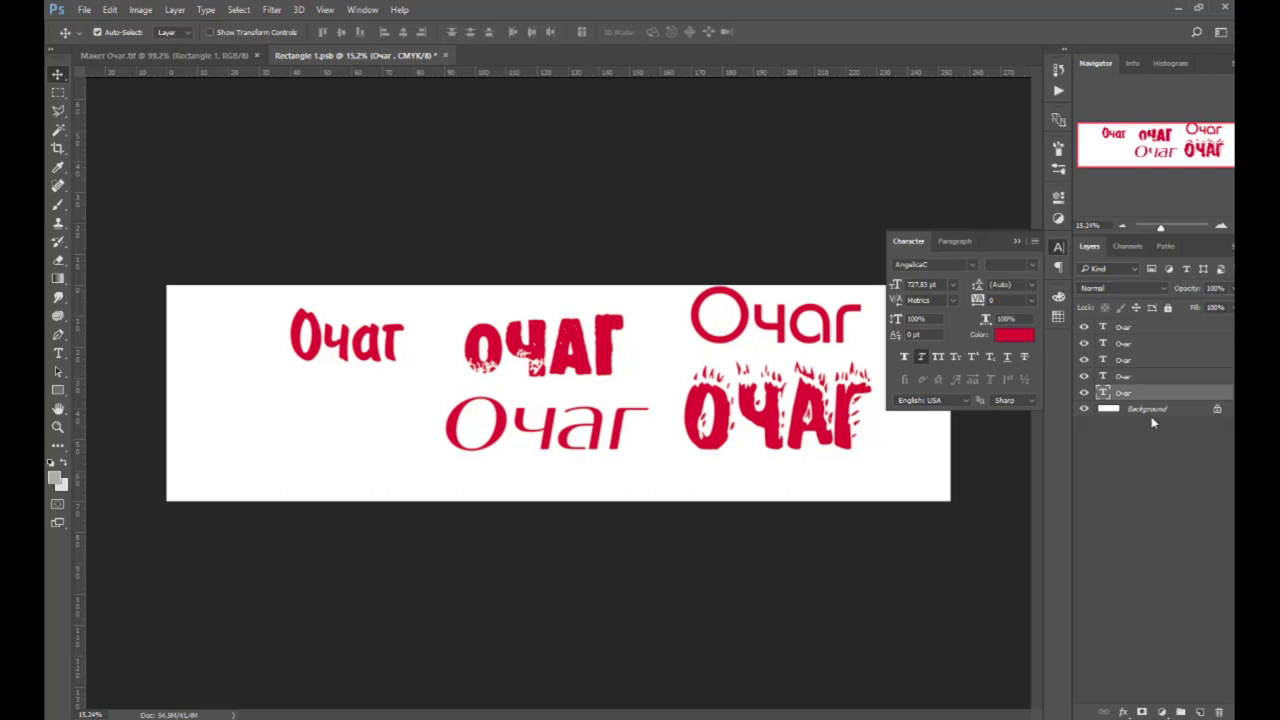
left_click(1084, 392, "alt")
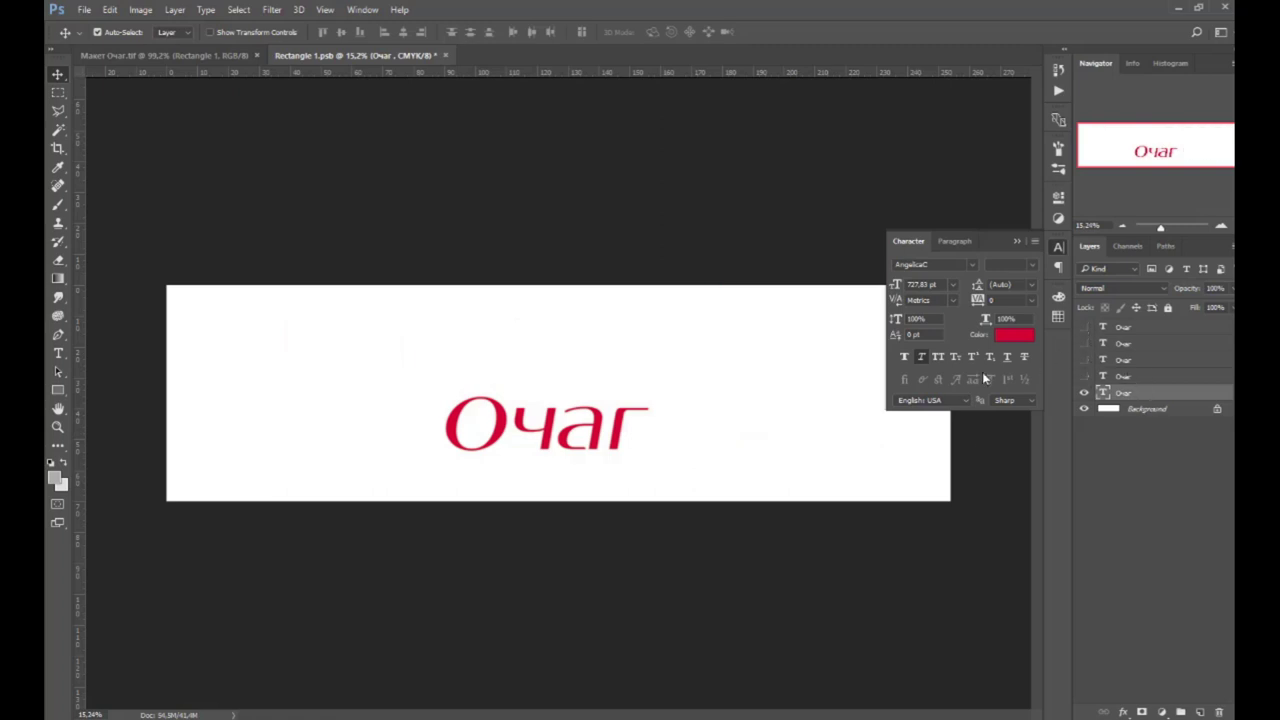
left_click(1017, 241)
left_click_drag(620, 440, 784, 474)
key("ctrl+t")
left_click_drag(595, 422, 519, 415)
left_click_drag(709, 464, 777, 488)
key("Return")
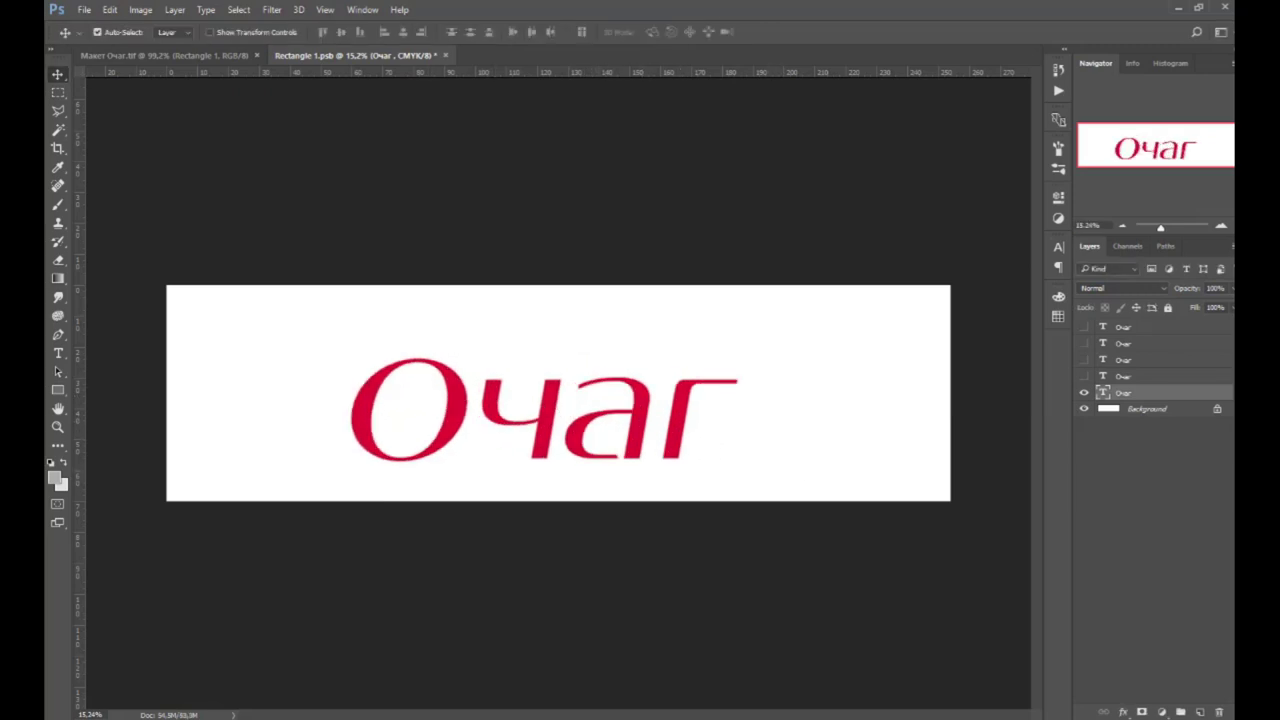
Add a stroke layer style to the italic "Очаг" text, with its colour sampled from the red lettering.
double_click(1192, 395)
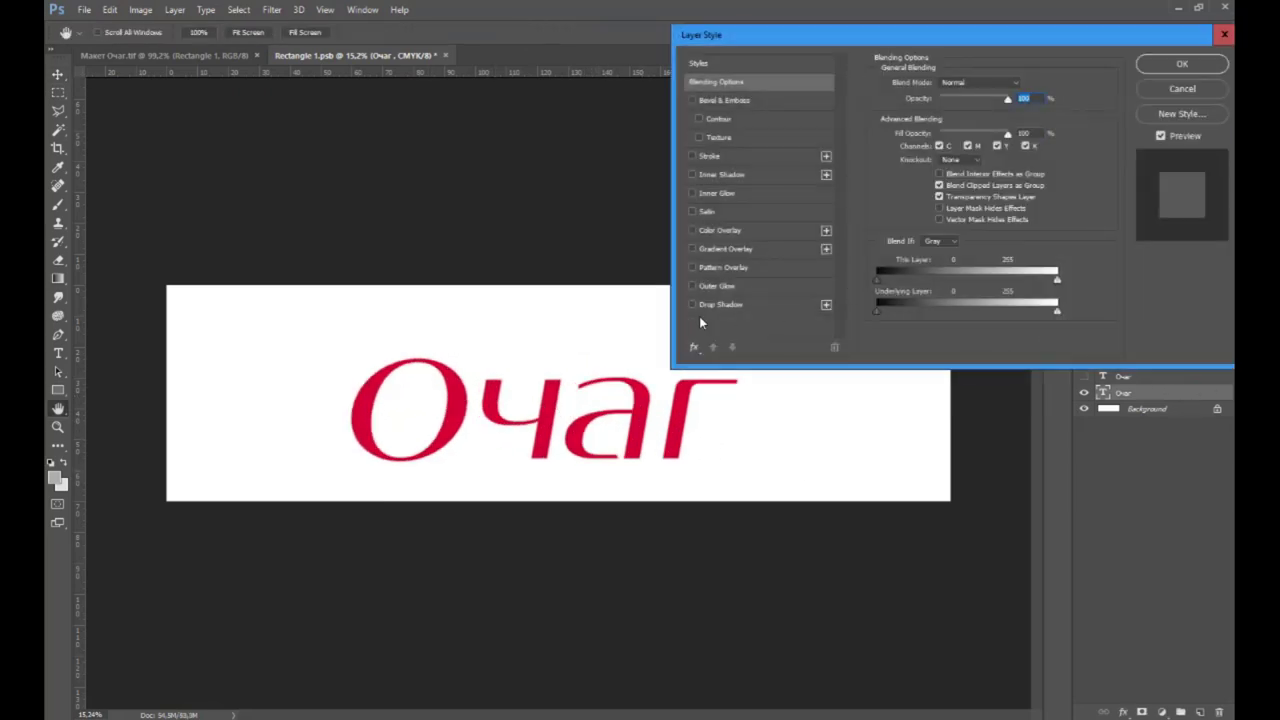
left_click(710, 155)
left_click(910, 186)
left_click(695, 400)
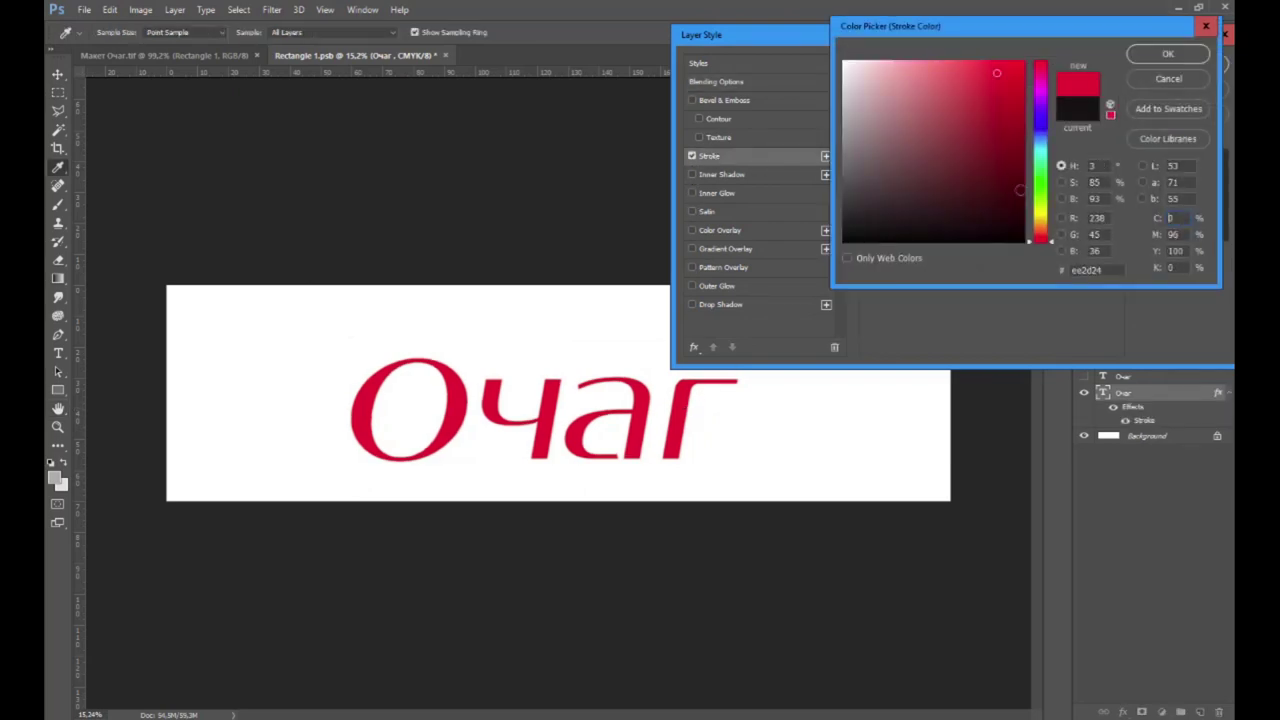
left_click(1168, 53)
left_click(1182, 63)
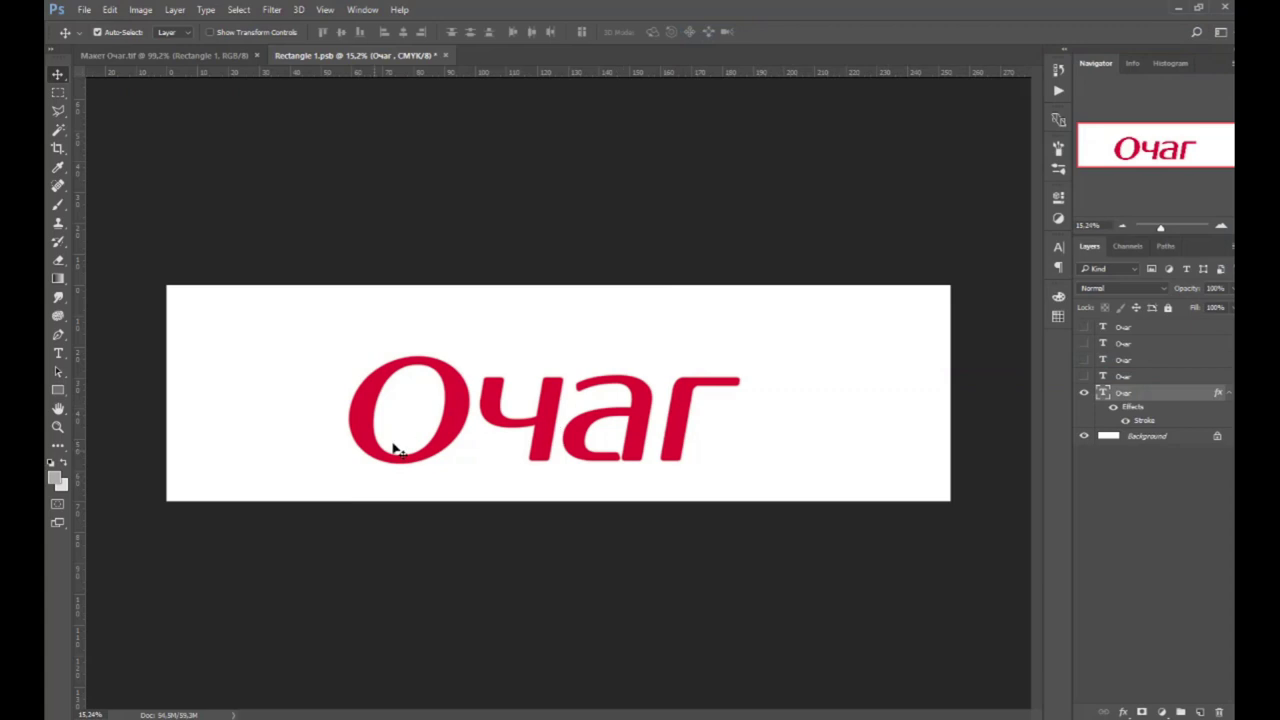
Duplicate the stroked "Очаг" text beside the original and collapse both layers' effects lists.
mouse_move(493, 413)
left_mouse_down()
mouse_move(392, 382)
mouse_move(780, 379)
left_mouse_up()
left_click(1228, 393)
left_click(1228, 410)
Delete "чаг" from the original "Очаг" text so that layer keeps only the letter "О".
left_click(410, 398)
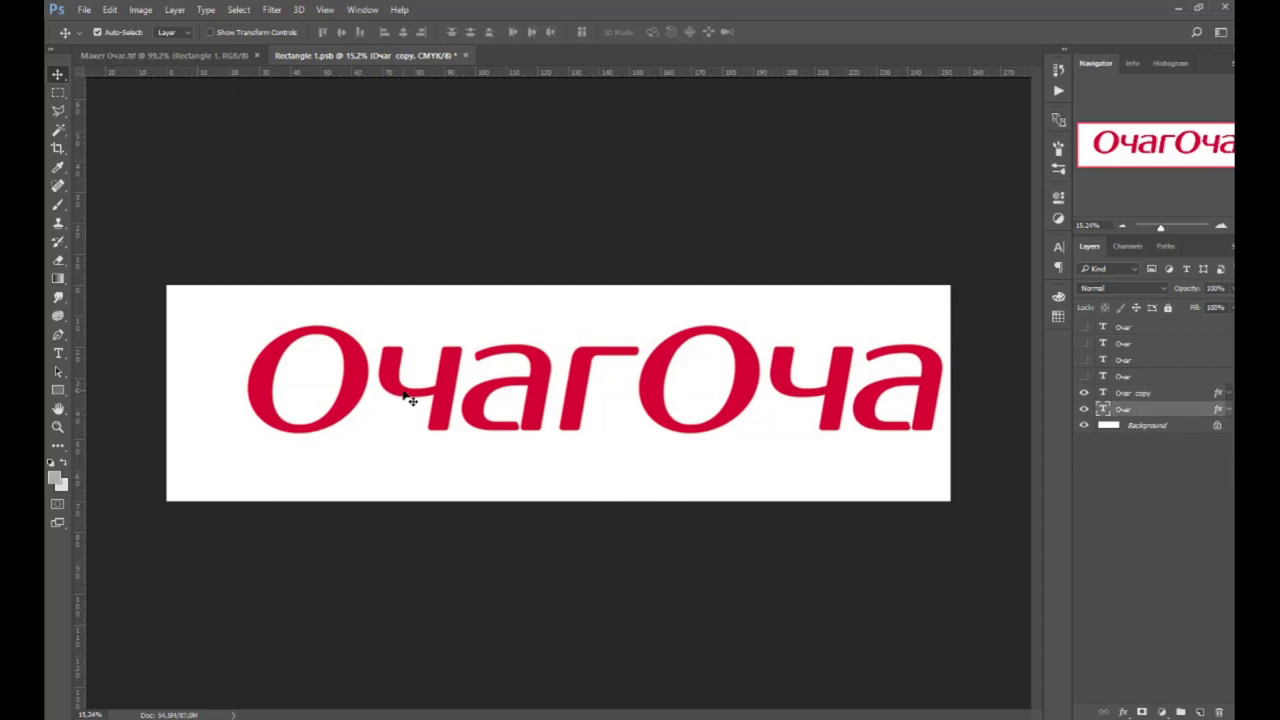
key("t")
left_click_drag(410, 398, 708, 408)
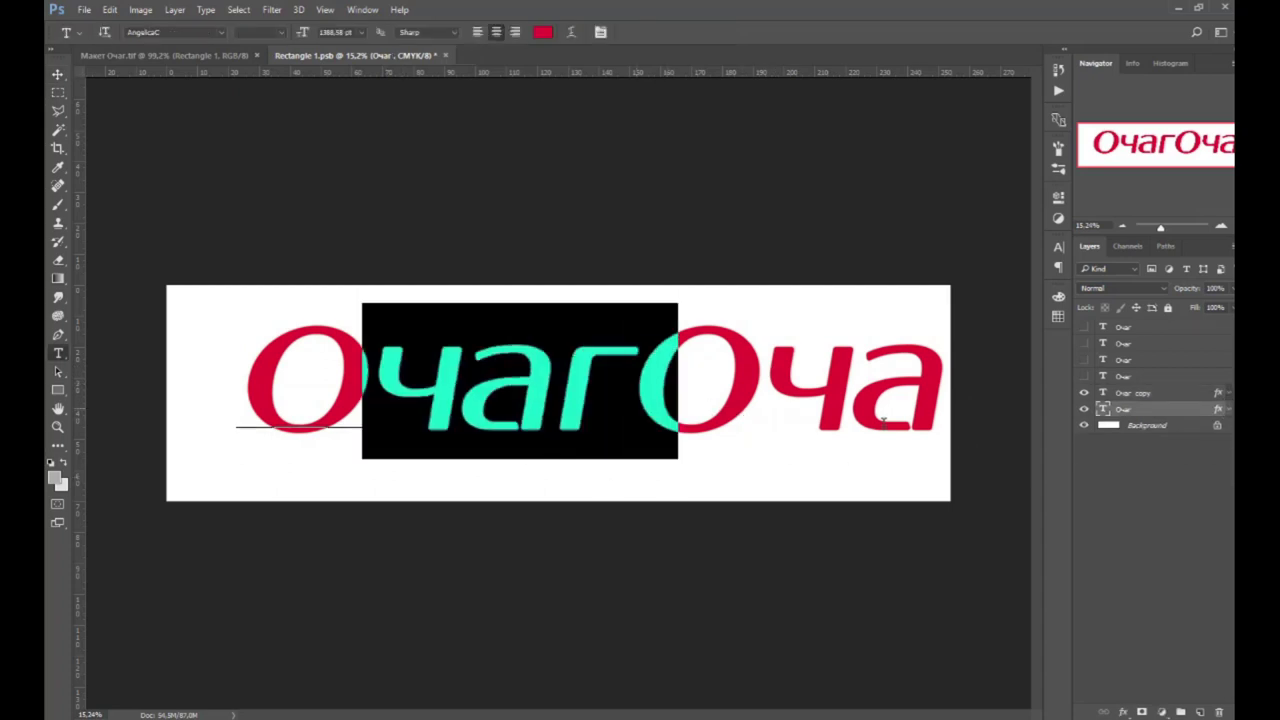
key("Delete")
key("ctrl+Return")
key("v")
Delete the letter "О" from the duplicate "Очаг" text, leaving "чаг" on that layer.
left_click(785, 380)
key("t")
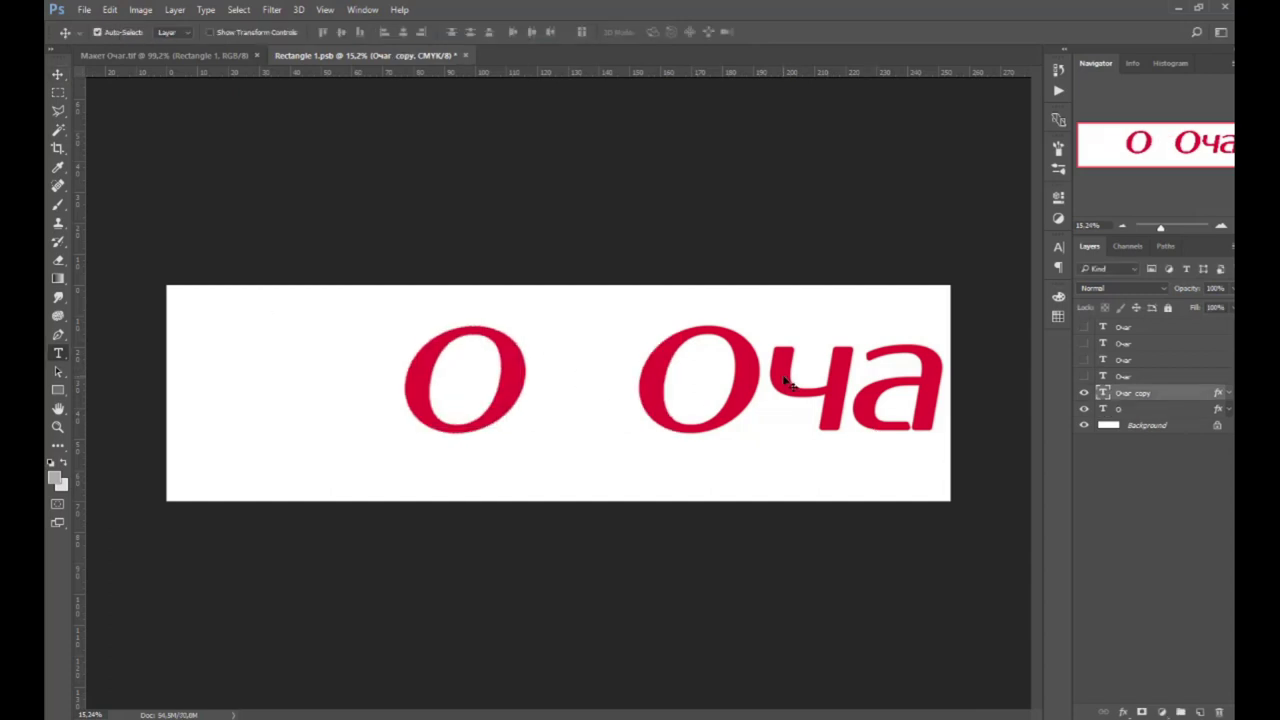
key("t")
left_click_drag(756, 378, 577, 371)
key("BackSpace")
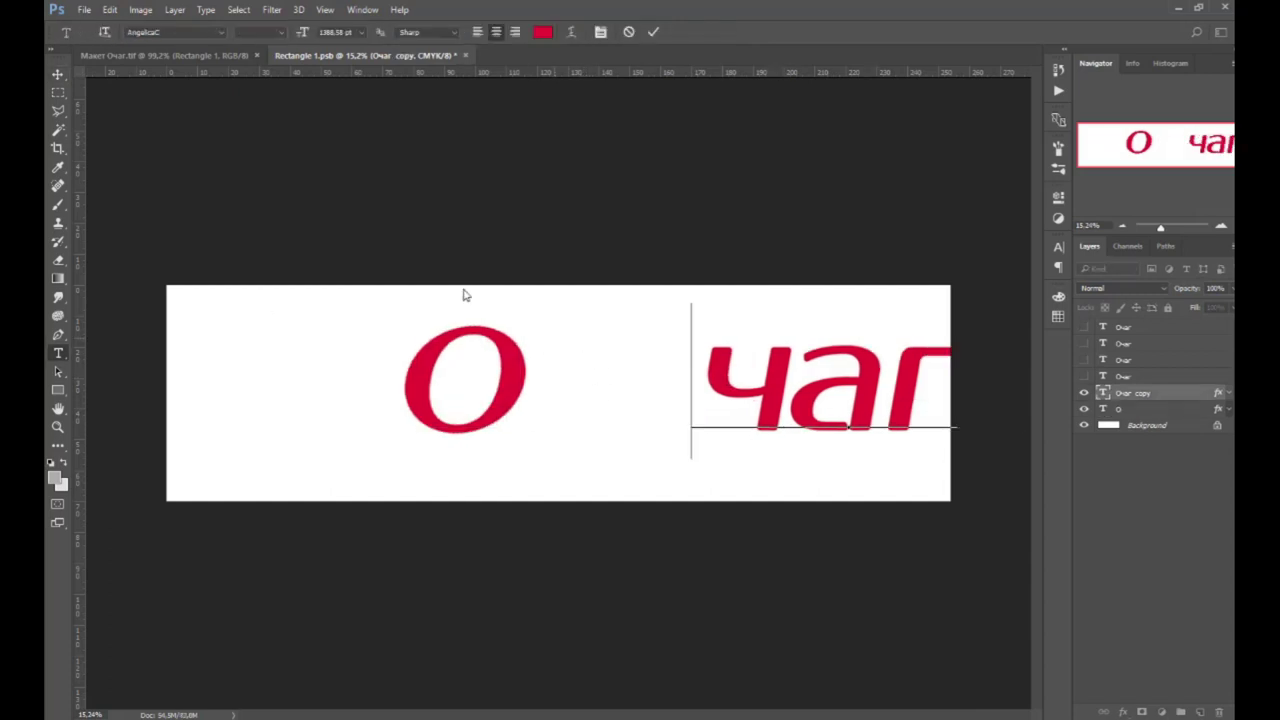
left_click(58, 76)
Move "чаг" up against the separate "О" and scale it down slightly.
left_click_drag(785, 403, 603, 399)
key("ctrl+t")
left_click_drag(835, 457, 813, 446)
key("Return")
Link the "О" and "чаг" layers and reposition the assembled word near the centre of the sign.
scroll(813, 446, "down", 1)
left_click(1117, 409)
left_click(1147, 394, "shift")
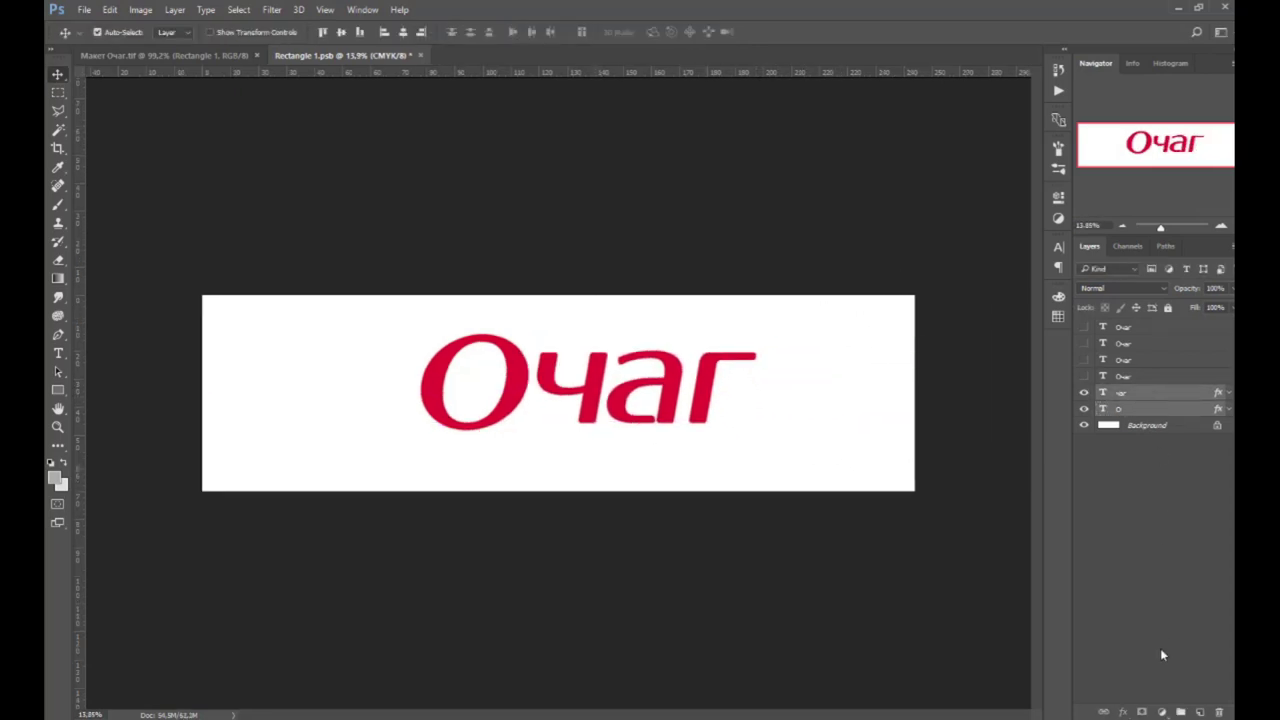
left_click_drag(938, 419, 925, 457)
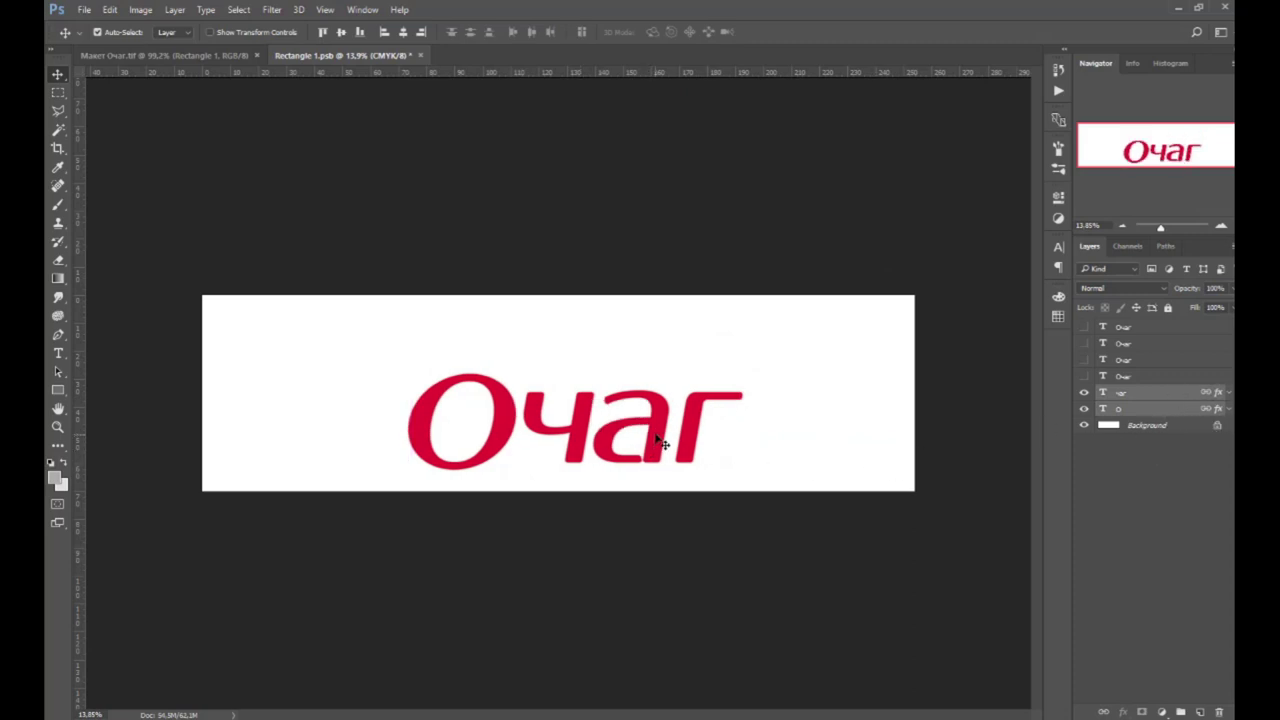
key("ctrl+z")
left_click_drag(686, 423, 617, 418)
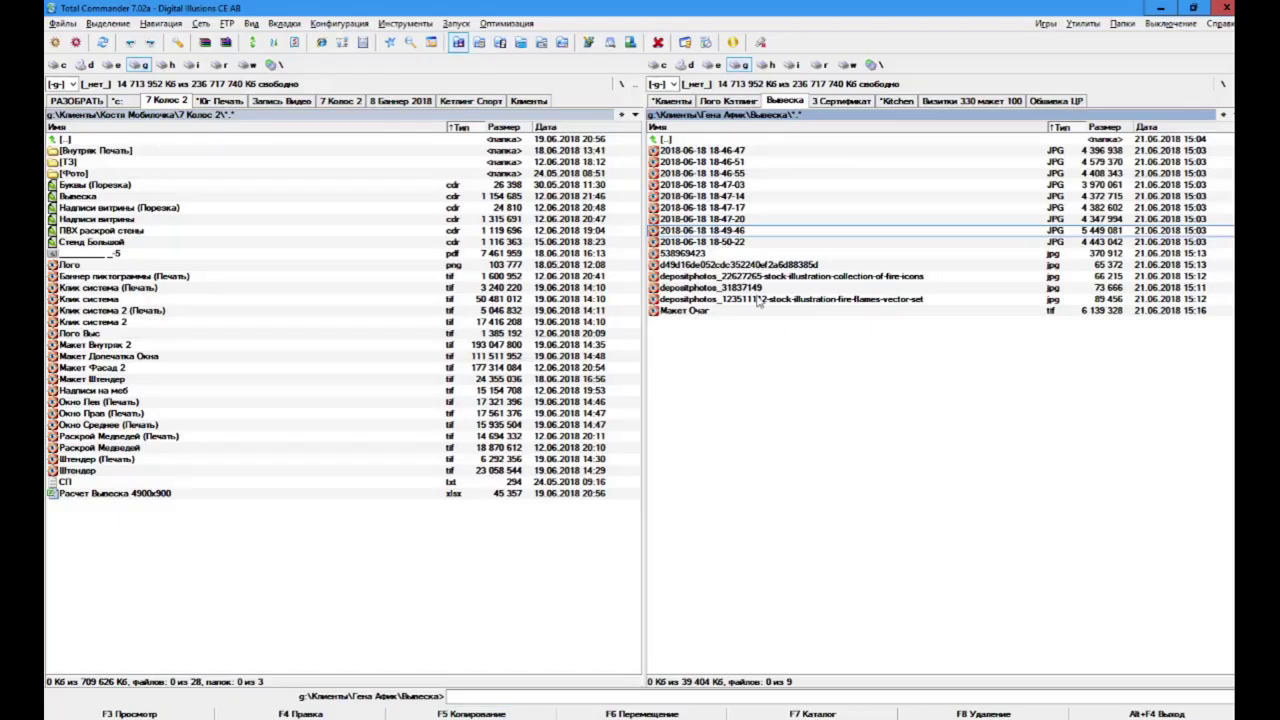
Preview the fire-flames vector set JPG in Total Commander, place it in the Photoshop sign document and send it behind the lettering.
left_click(686, 256)
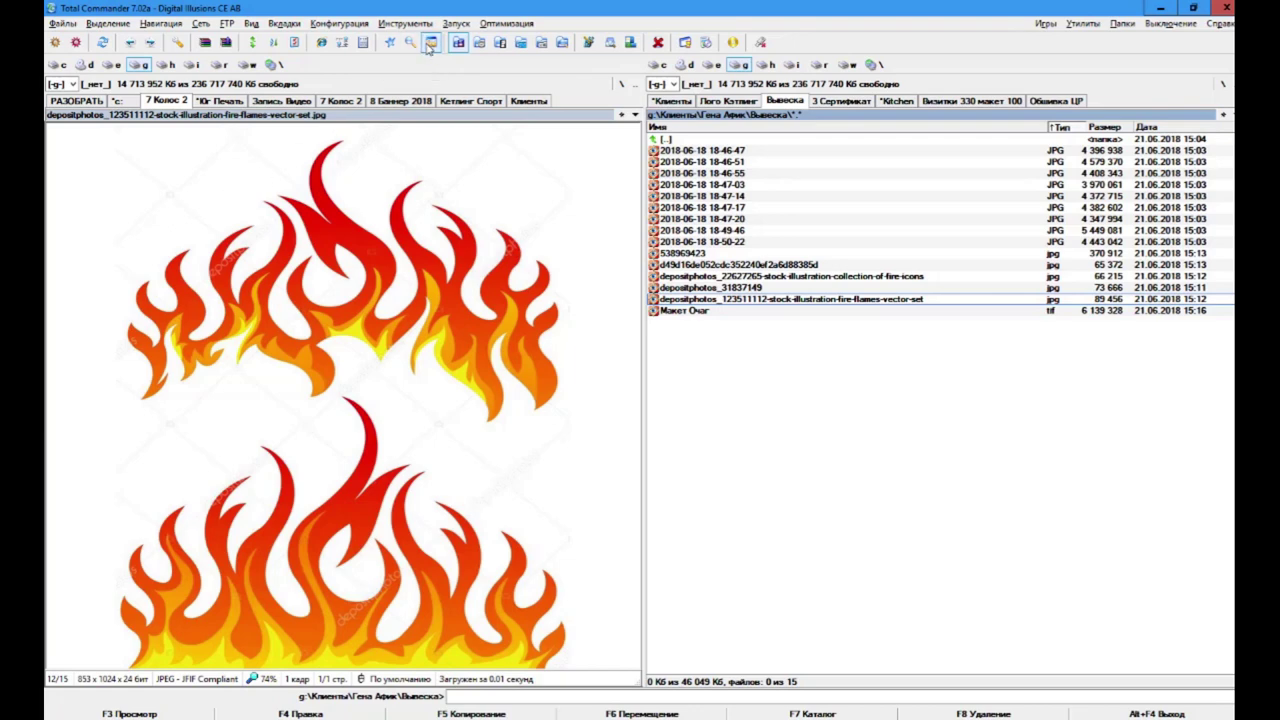
key("ctrl+q")
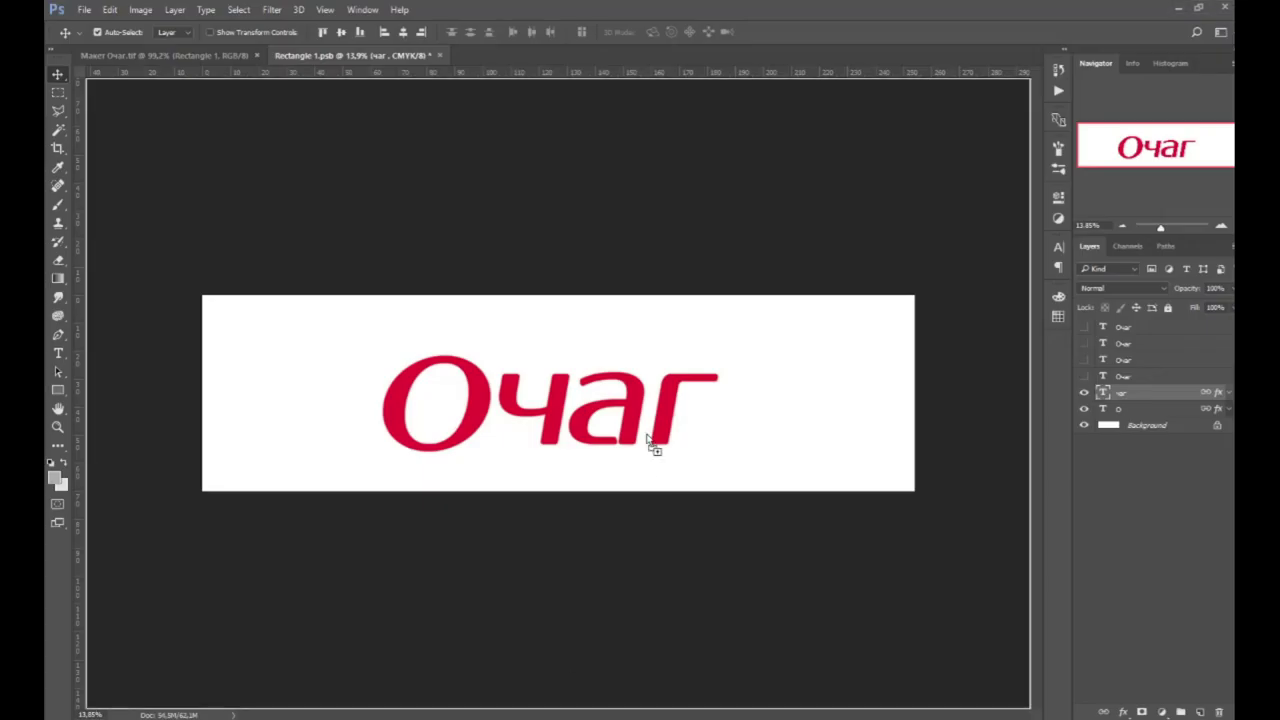
left_click_drag(651, 449, 591, 449)
key("Return")
key("ctrl+[")
key("ctrl+[")
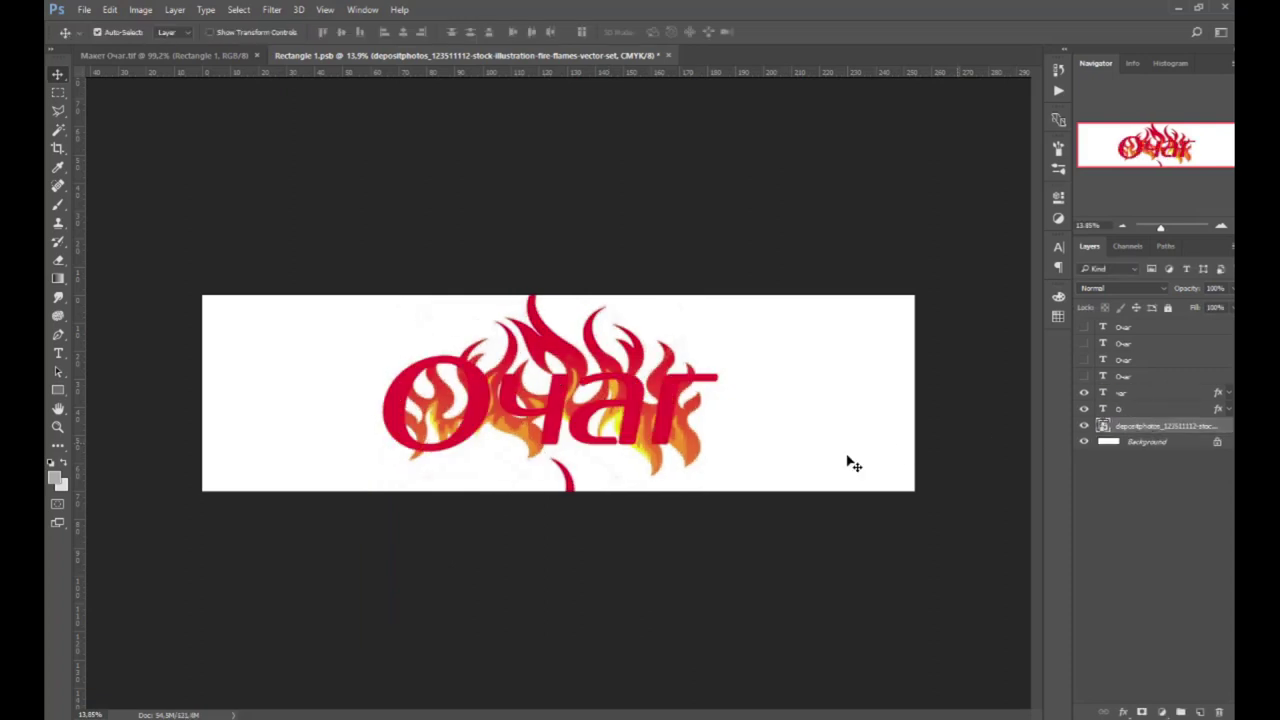
left_click(620, 395)
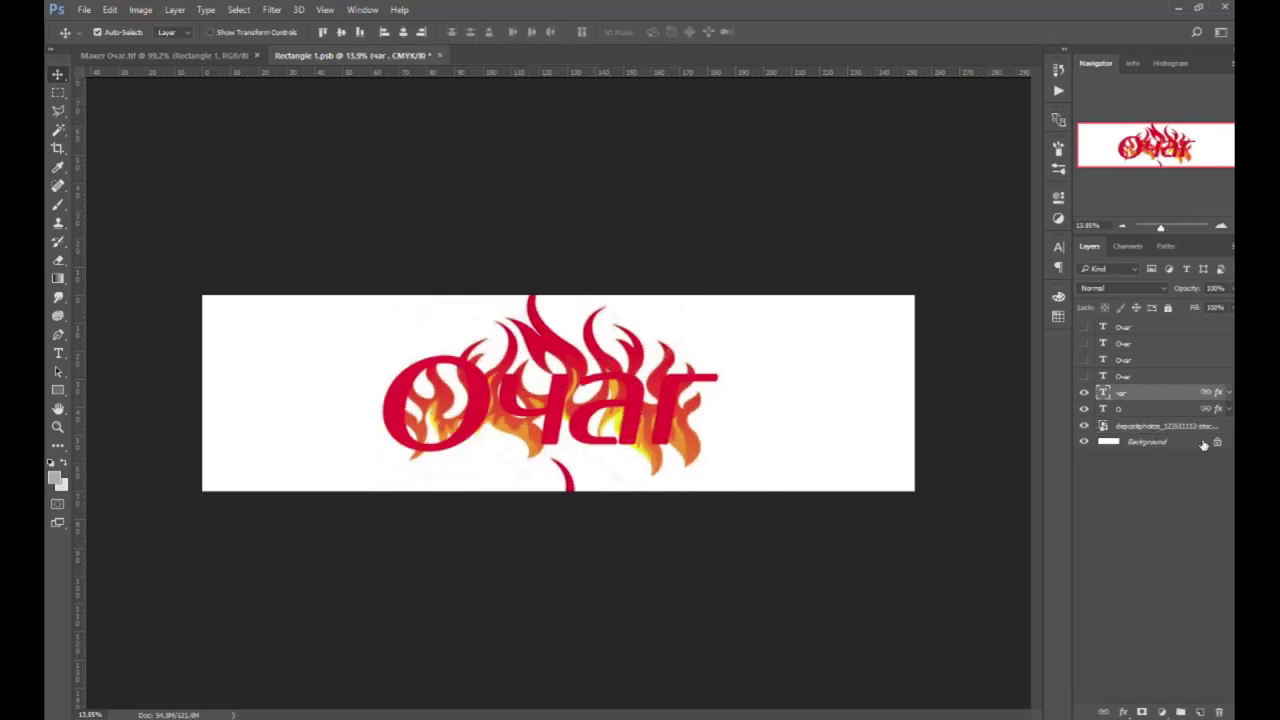
double_click(1175, 392)
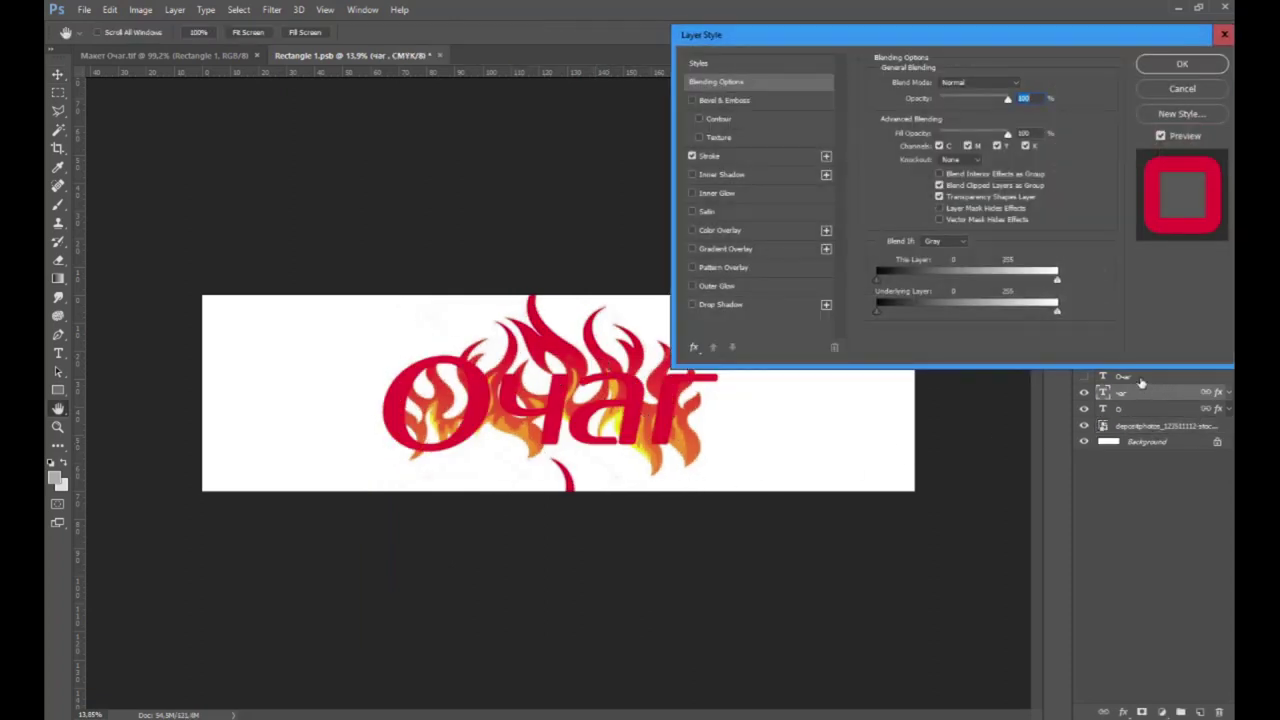
left_click(1171, 89)
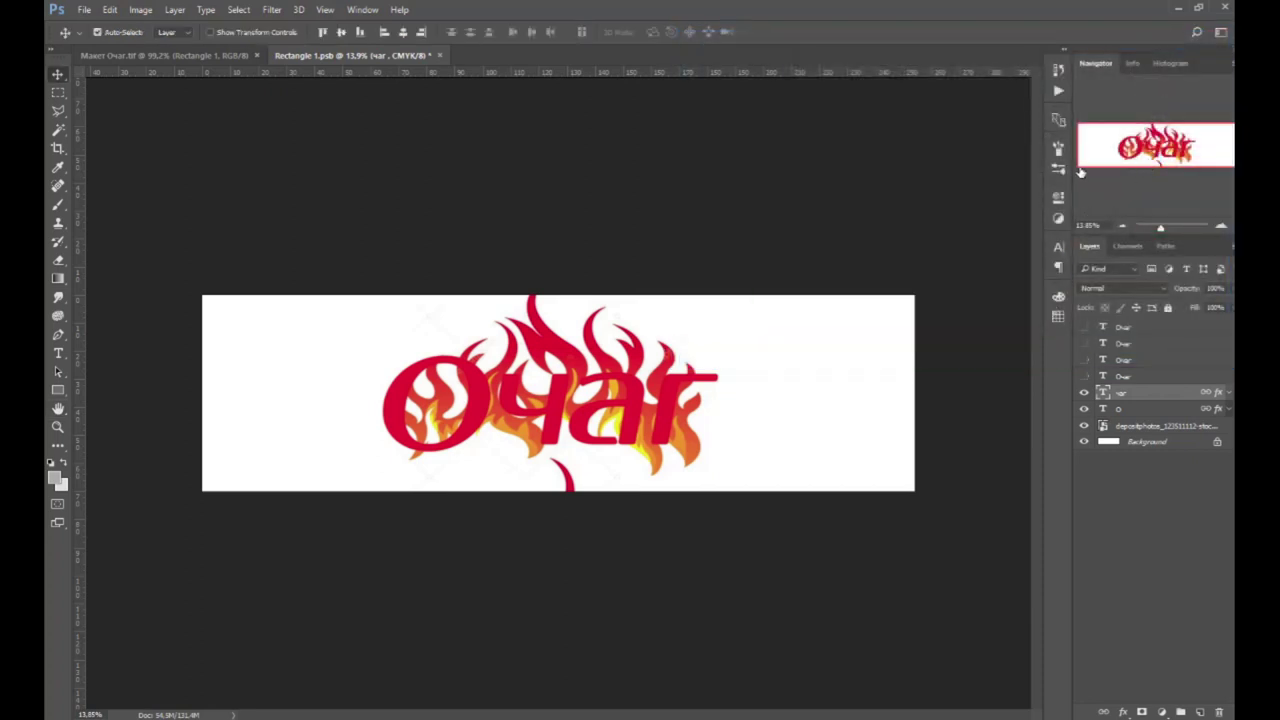
left_click(1058, 246)
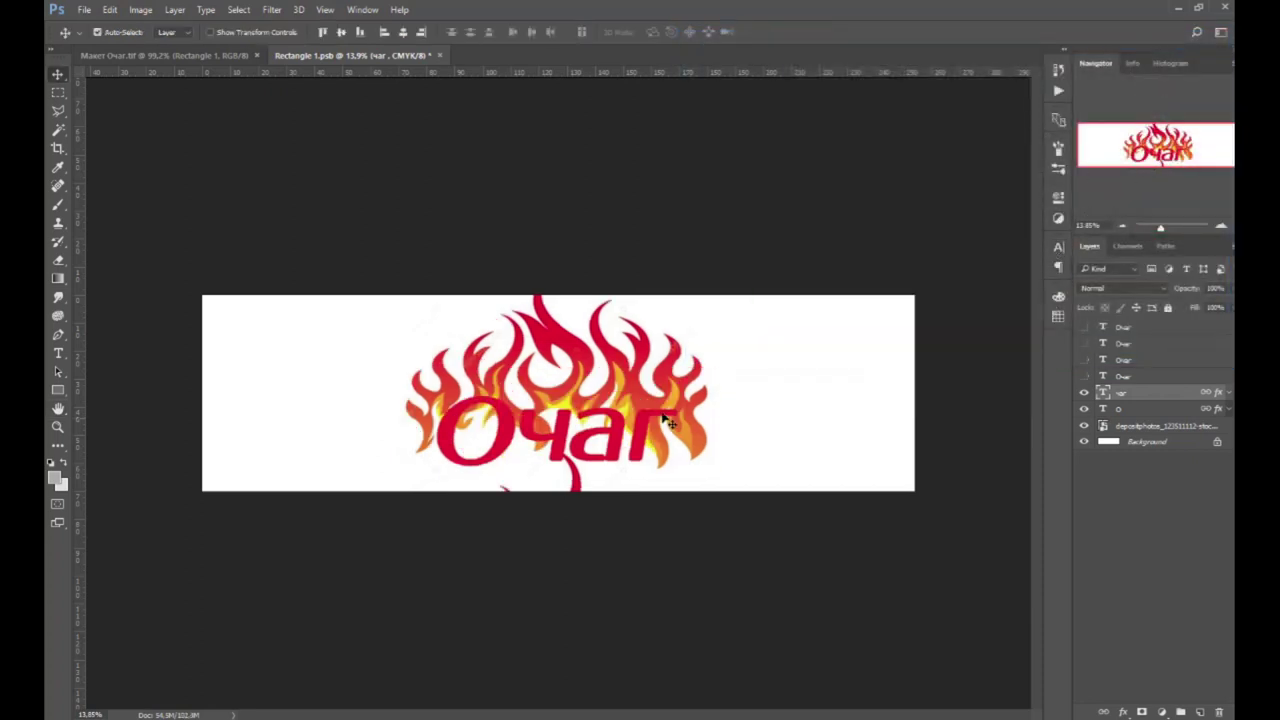
Shrink the flame image to about the lettering's width and shift it up until its lower flame sits behind the letters.
left_click(660, 405)
key("ctrl+t")
left_click_drag(717, 256, 694, 289)
left_click_drag(556, 291, 556, 354)
left_click_drag(613, 458, 608, 418)
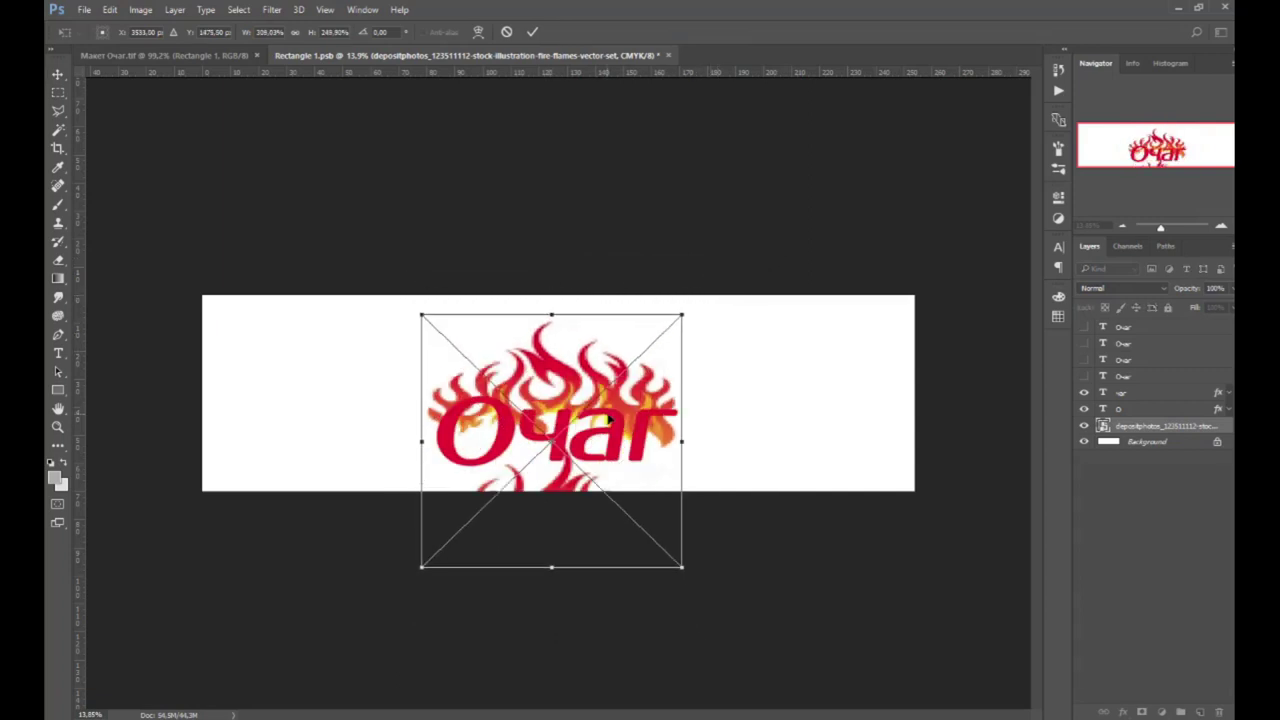
key("Return")
mouse_move(651, 398)
left_mouse_down()
mouse_move(655, 374)
mouse_move(810, 363)
mouse_move(758, 385)
mouse_move(649, 380)
left_mouse_up()
left_click_drag(572, 480, 576, 366)
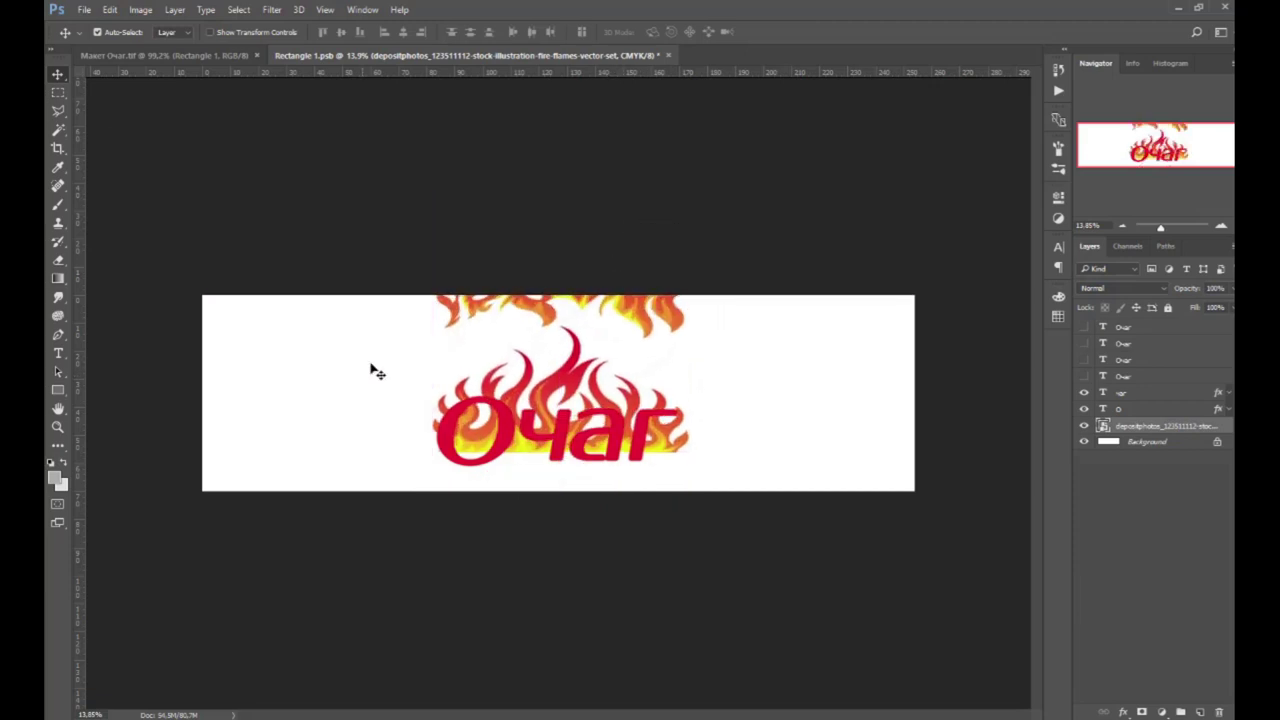
Outline the lower flame with a Polygonal Lasso selection and try to delete it from the flame image.
left_click(57, 113)
left_click(338, 389)
left_click(736, 414)
left_click(731, 474)
left_click(468, 490)
double_click(362, 469)
key("Delete")
left_click(634, 278)
Rasterize the flame image layer, then delete the selected lower flame and deselect.
right_click(1143, 430)
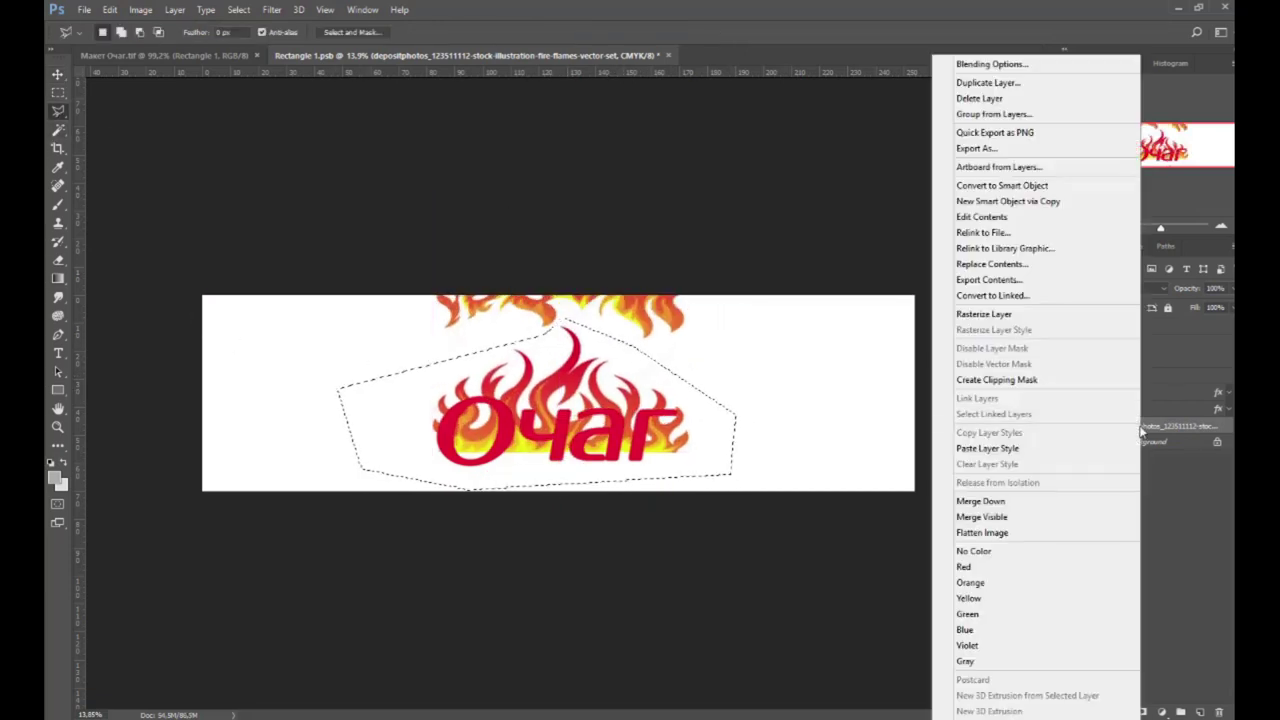
left_click(1000, 311)
key("Delete")
key("ctrl+d")
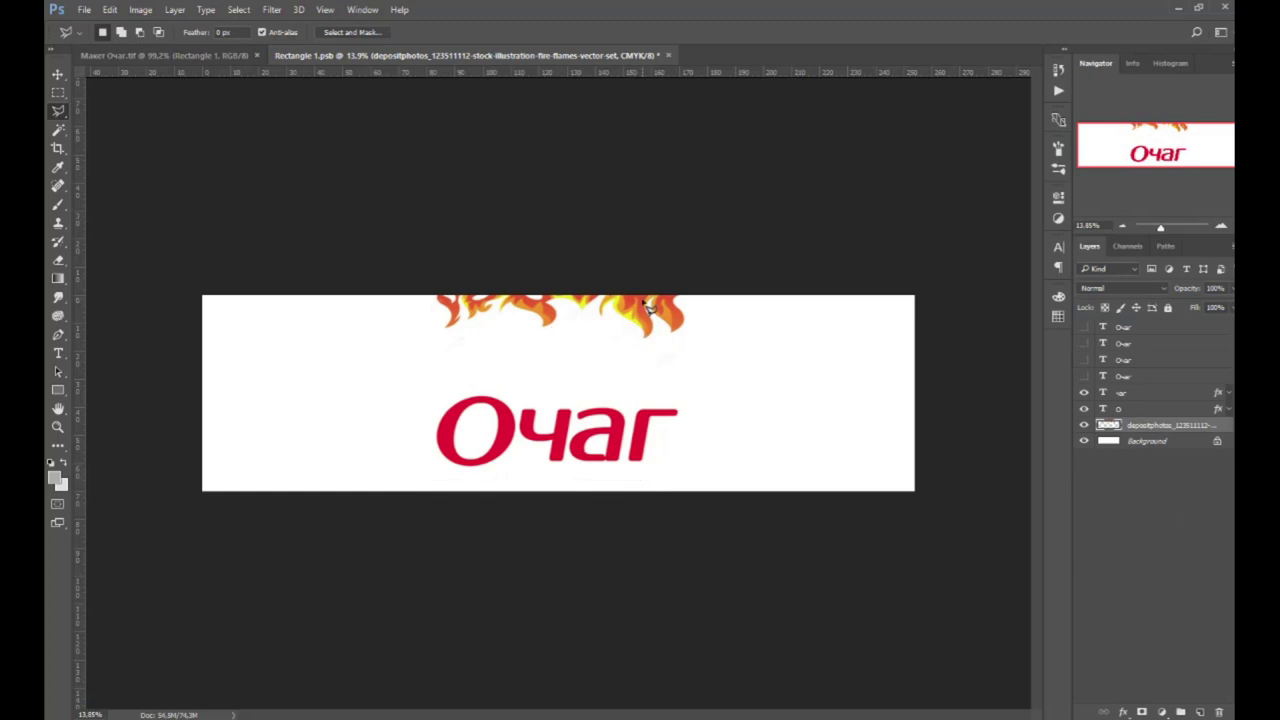
Move the remaining upper flame down behind the lettering and hide the white Background layer.
key("v")
left_click_drag(643, 310, 620, 425)
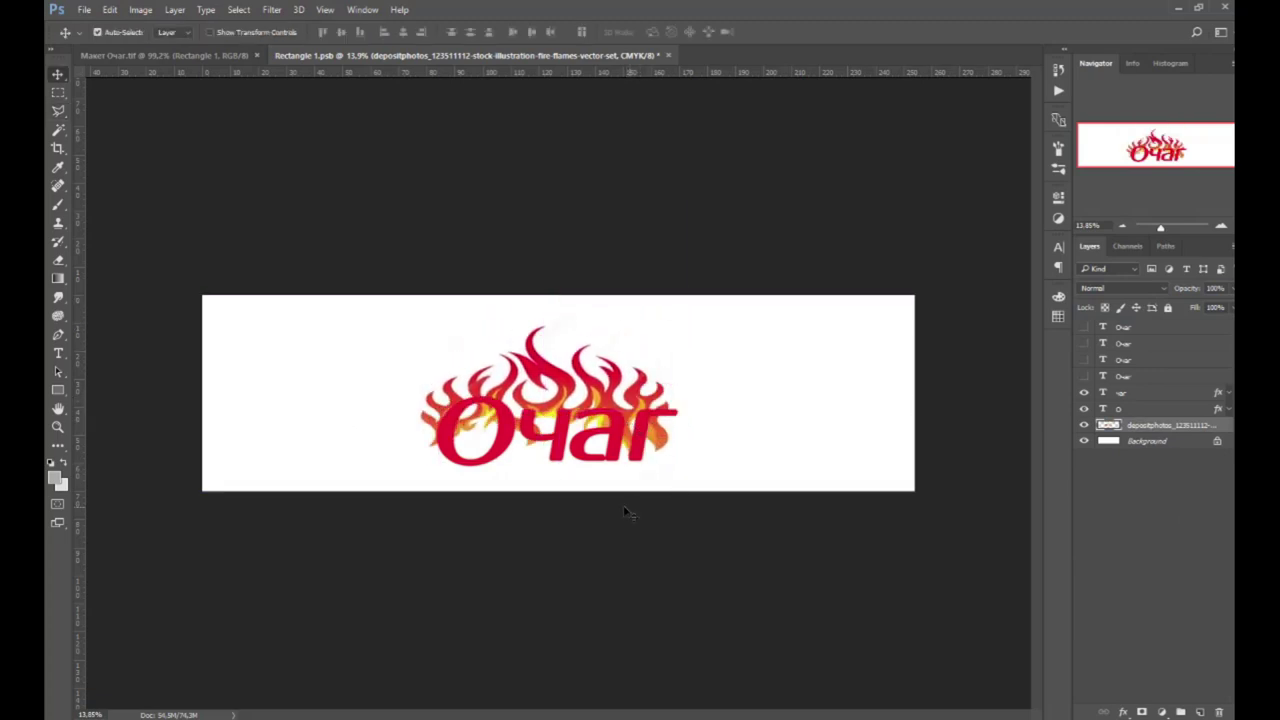
left_click(790, 424)
left_click(1085, 440)
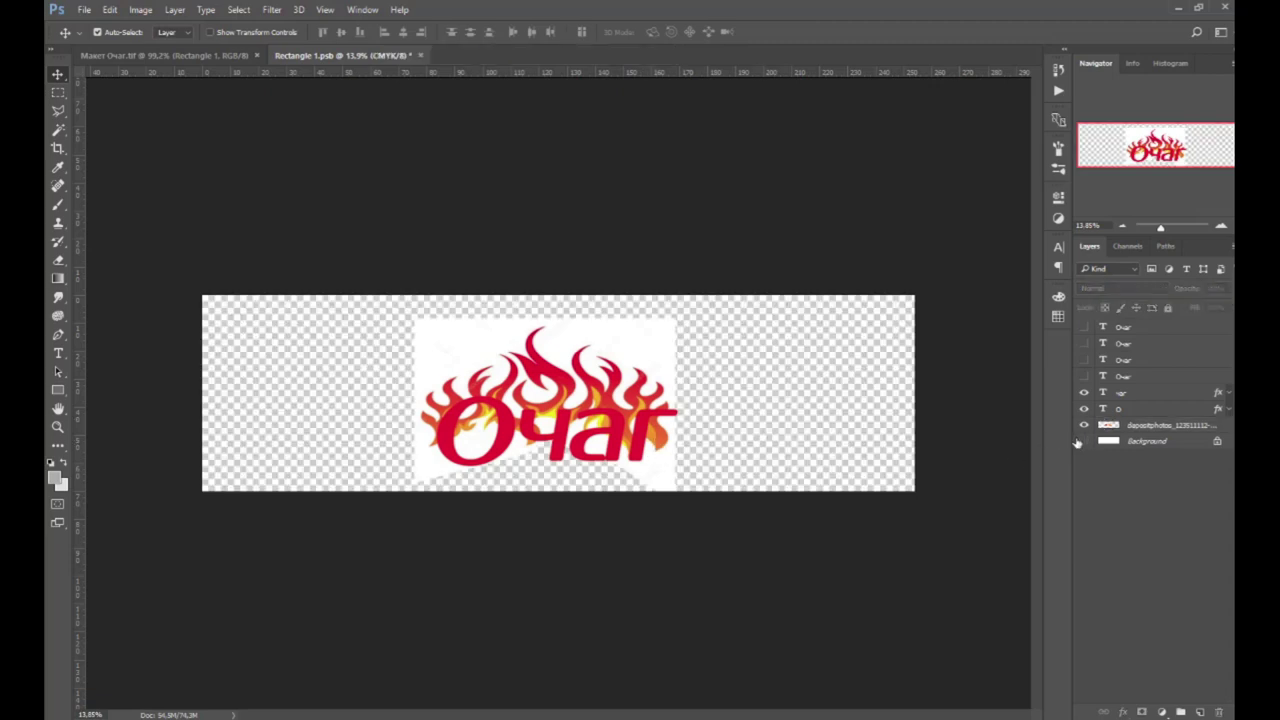
Erase the white backdrop around the flames on the flame layer, leaving it transparent.
left_click(605, 343)
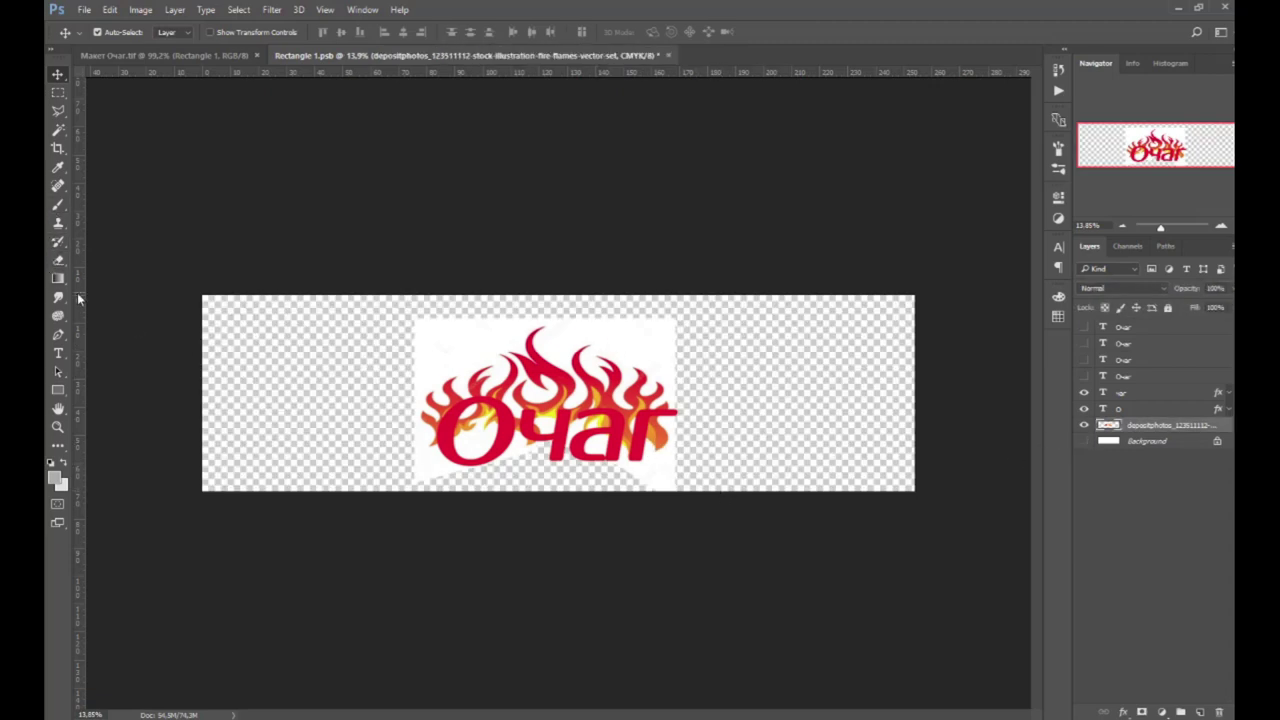
left_click(58, 317)
left_click_drag(58, 260, 102, 289)
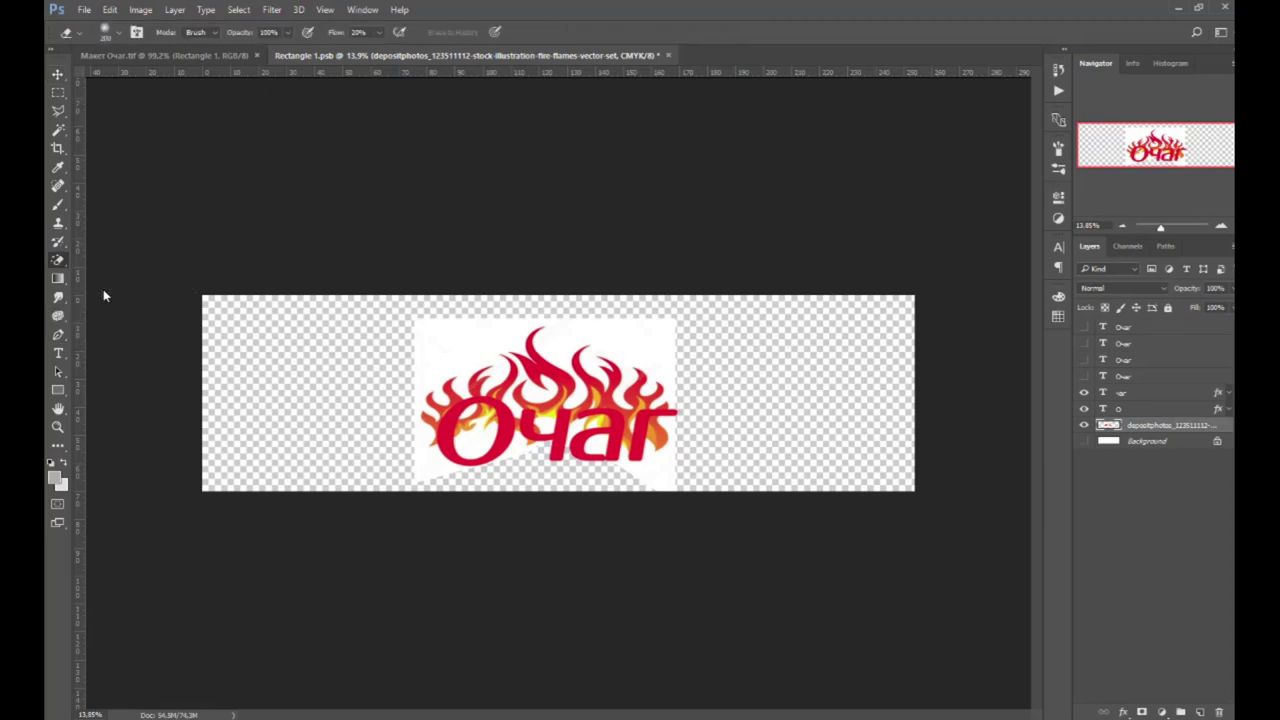
left_click(468, 345)
left_click(61, 76)
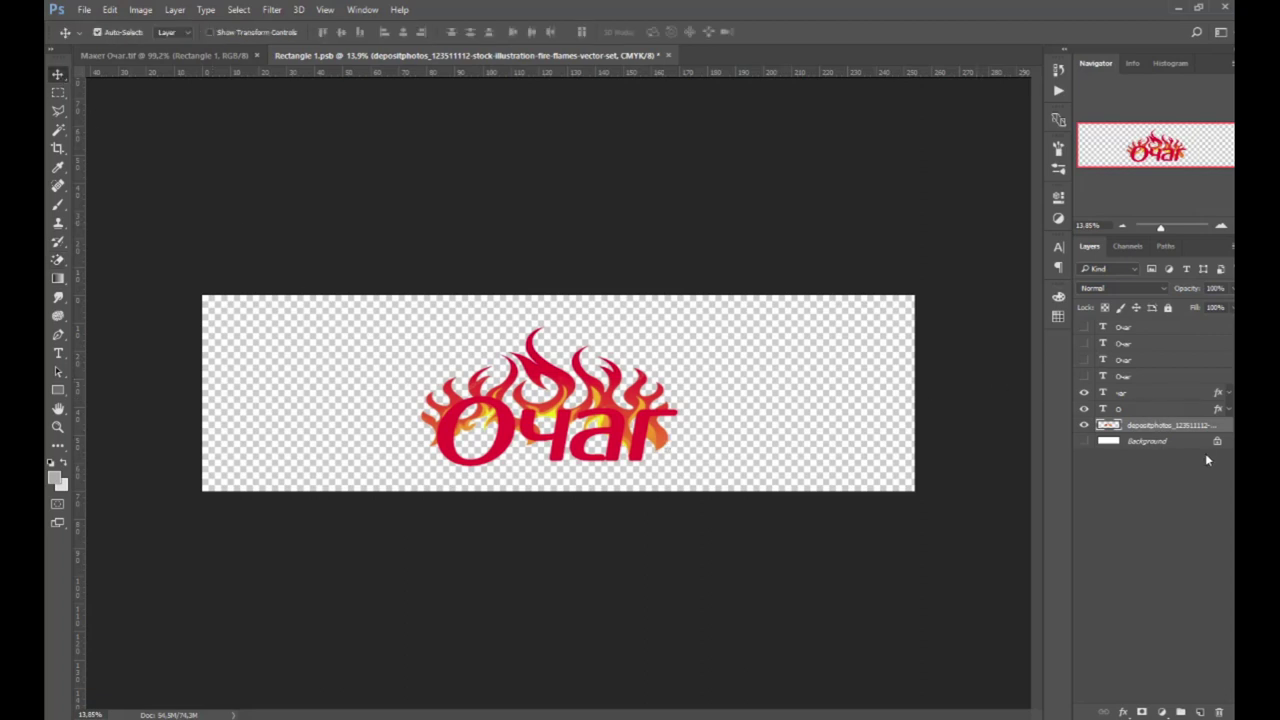
Save the smart object with its Background layer hidden and view the logo on the facade mockup.
left_click(1083, 441)
left_click(1083, 441)
key("ctrl+s")
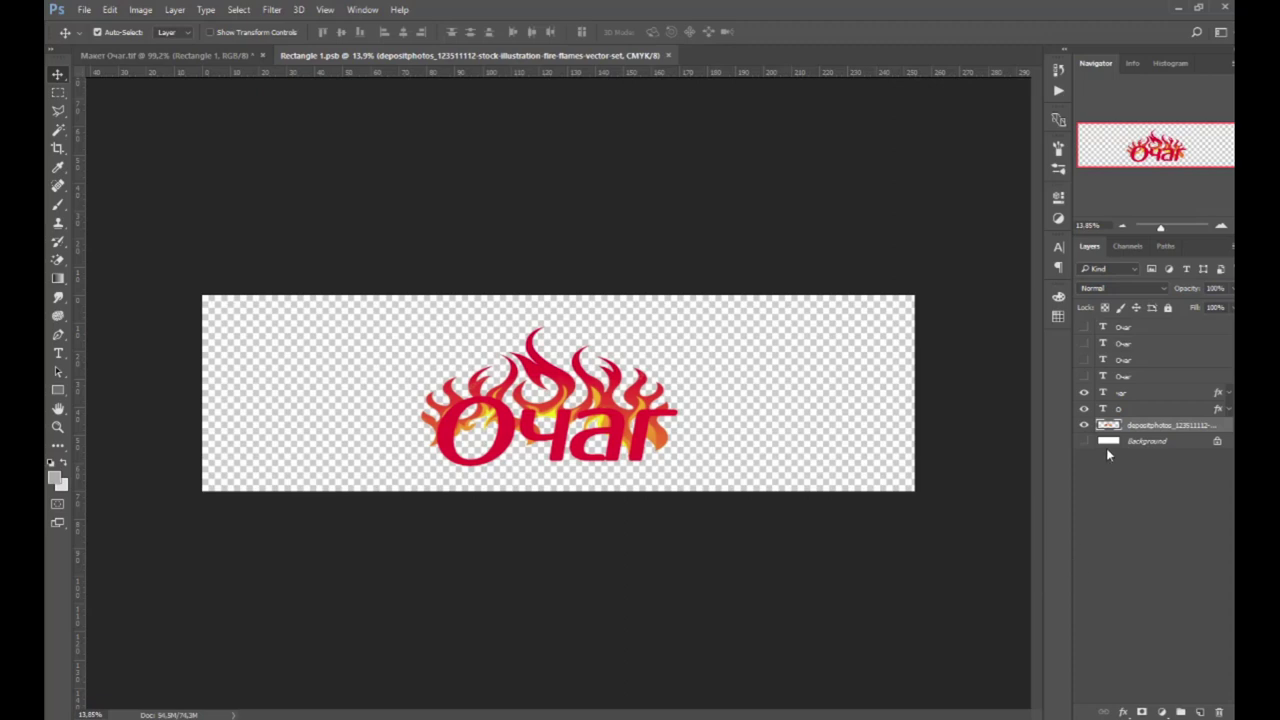
left_click(229, 56)
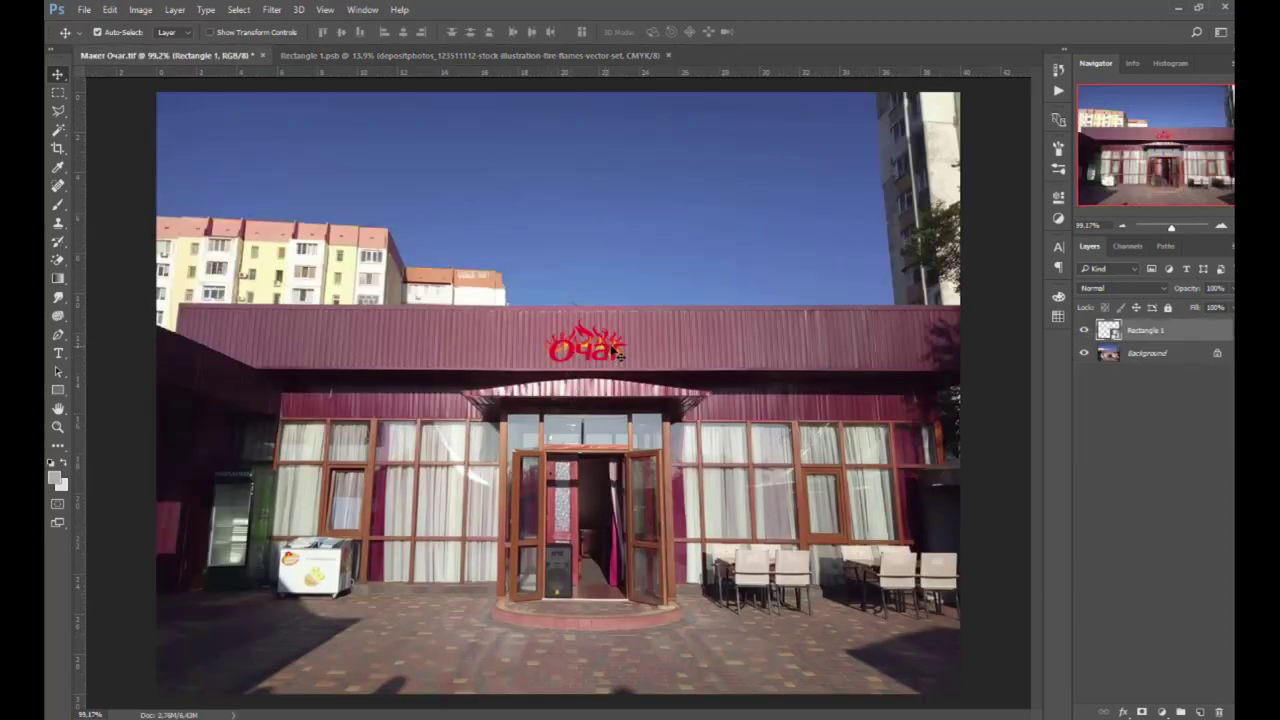
In the smart object, enlarge the lettering and flames together until they nearly fill the sign's height.
left_click(594, 54)
left_click(617, 441)
left_click(610, 392, "shift")
key("ctrl+t")
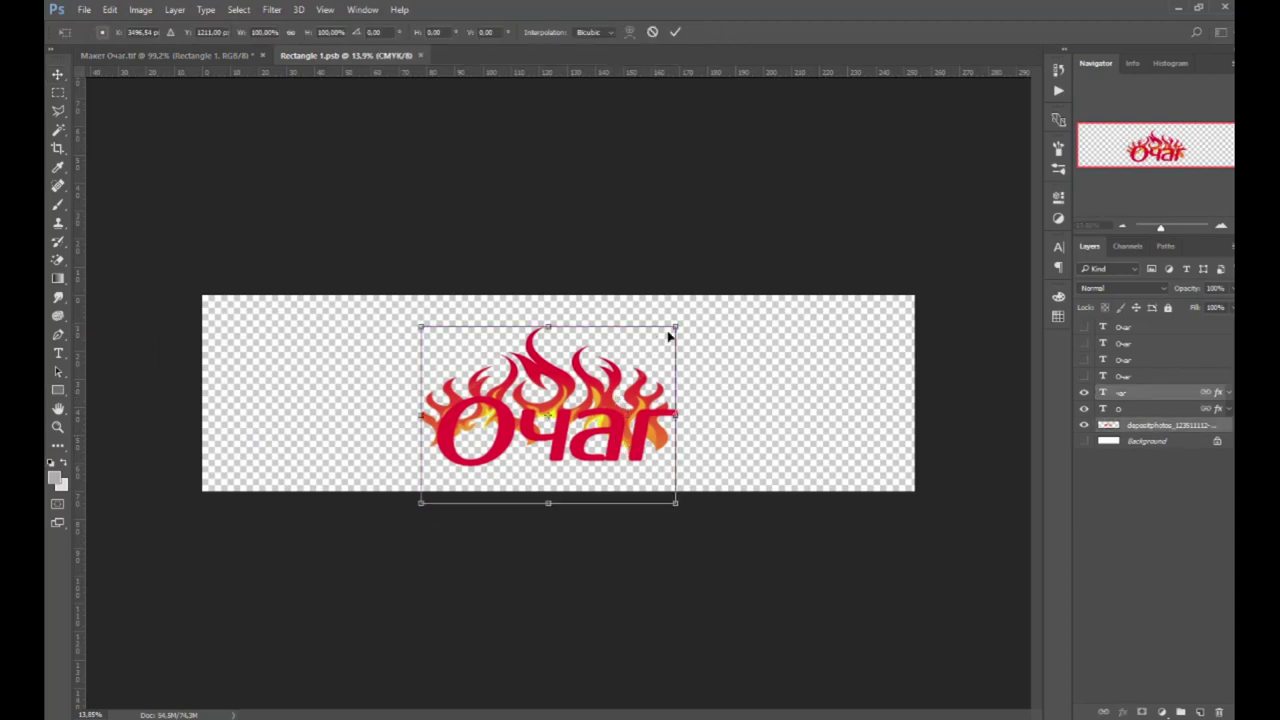
left_click_drag(678, 326, 721, 298)
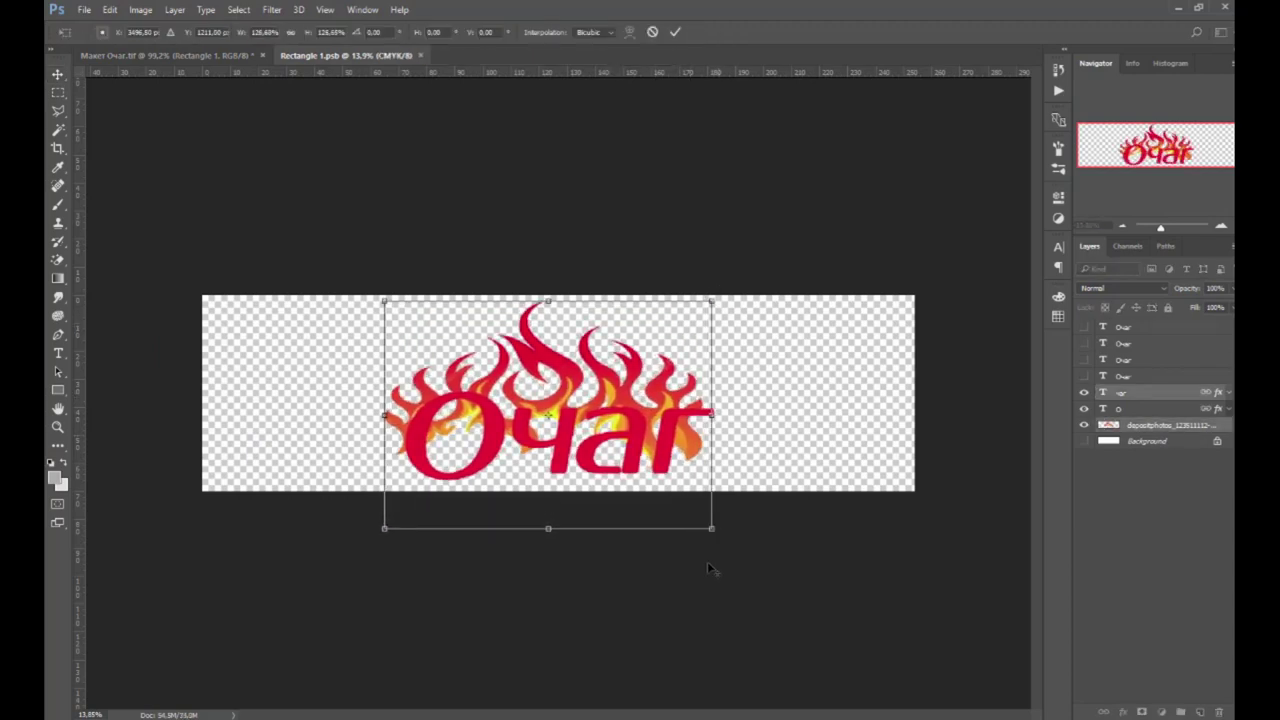
mouse_move(714, 538)
left_mouse_down()
mouse_move(740, 543)
mouse_move(720, 535)
left_mouse_up()
key("Return")
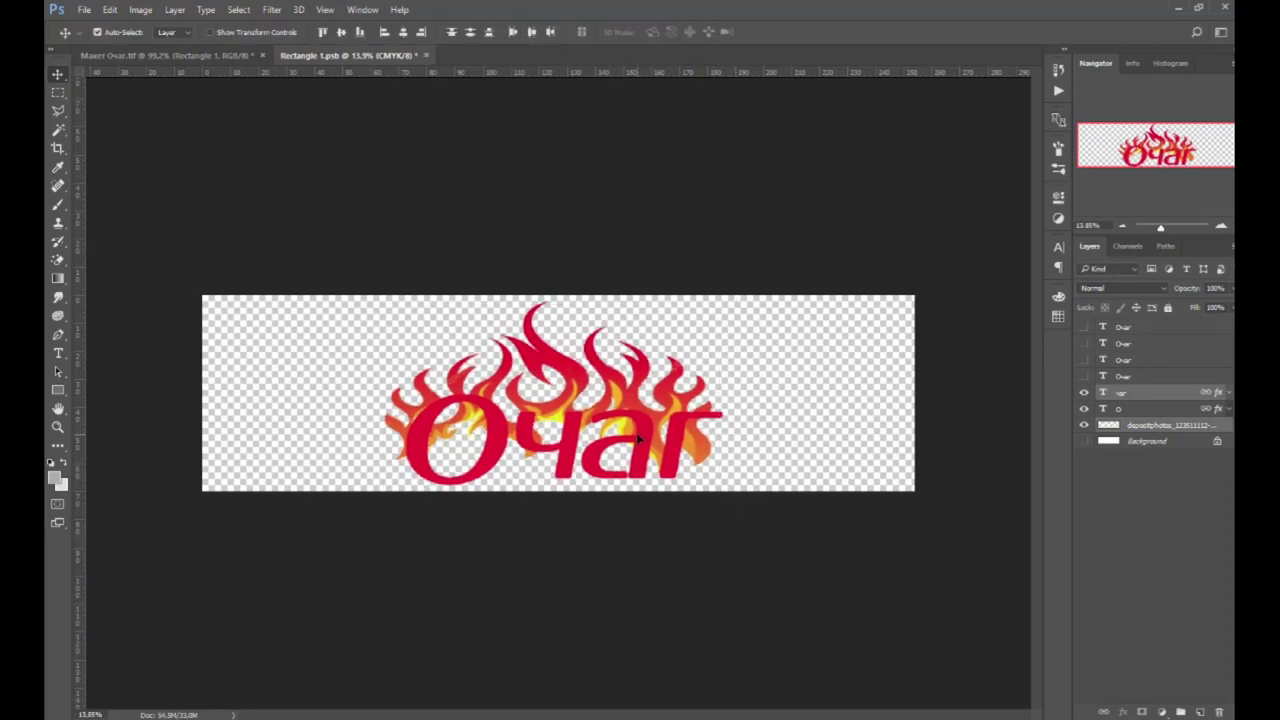
Save the enlarged logo in the smart object and check it on the facade mockup.
left_click(165, 55)
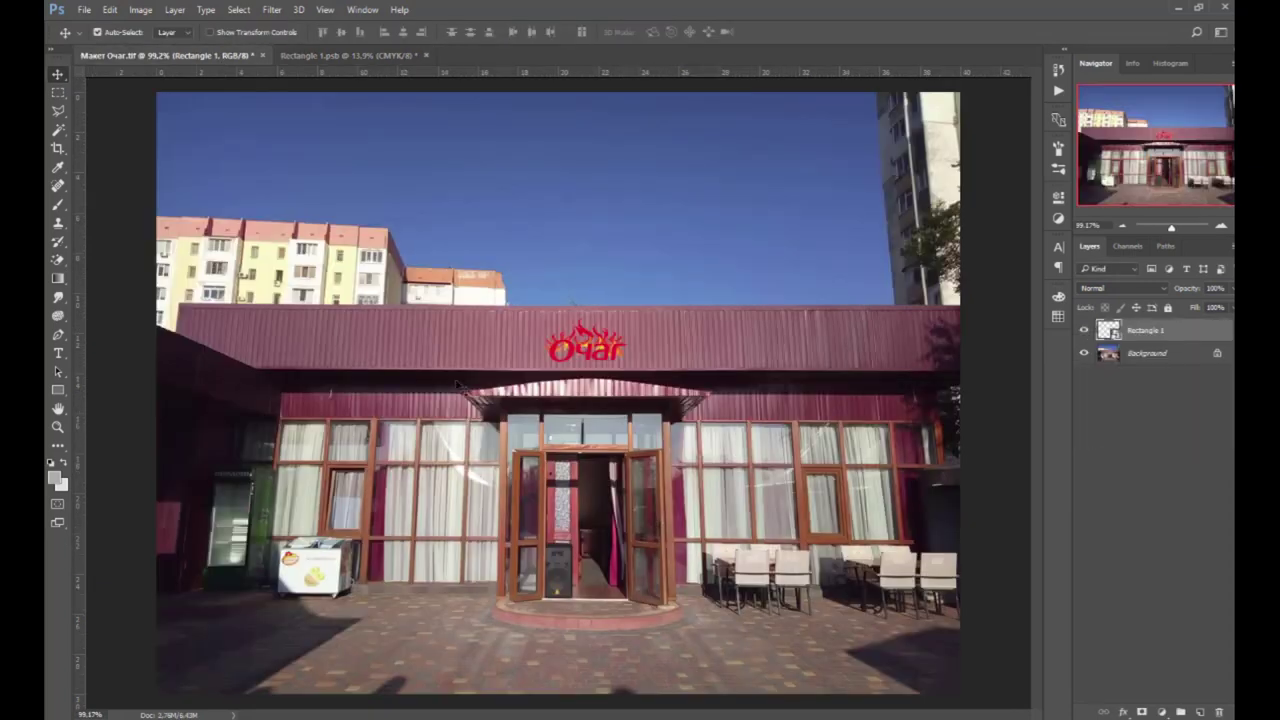
left_click(364, 55)
key("ctrl+s")
key("ctrl+Tab")
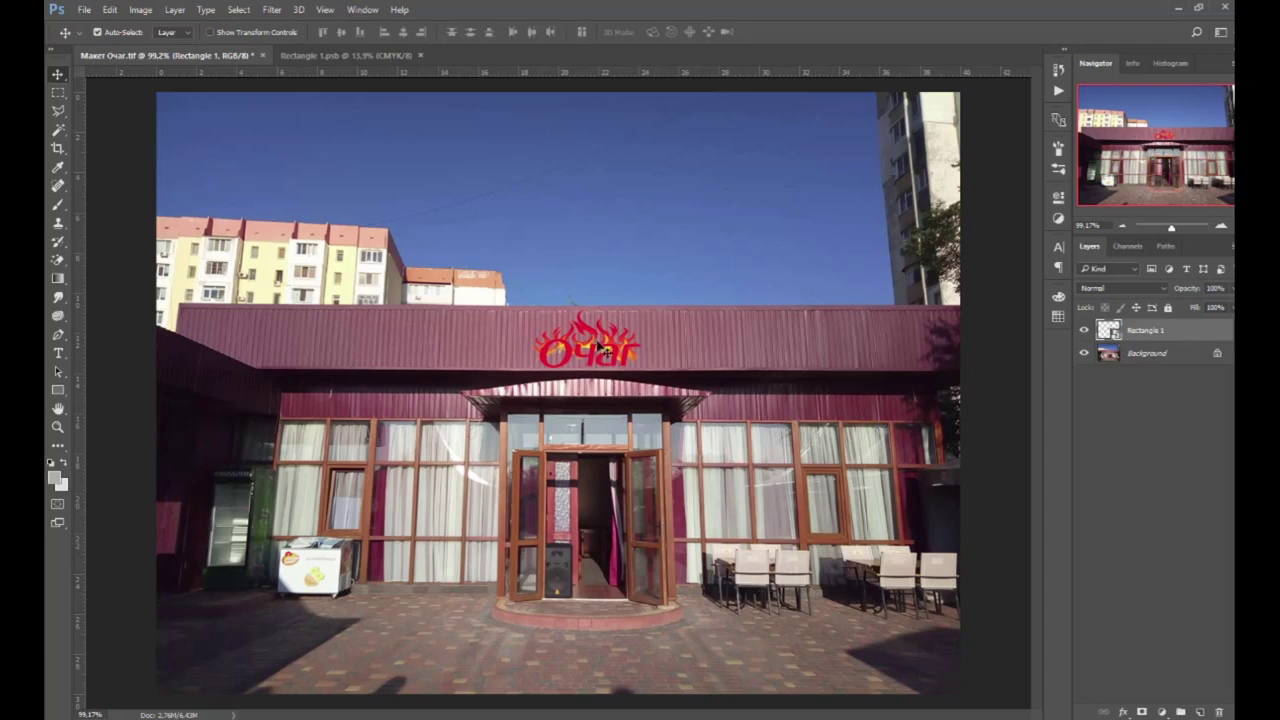
Extend the smart object's canvas height to 120 cm, anchored at bottom centre so the added space goes above the logo.
left_click(384, 54)
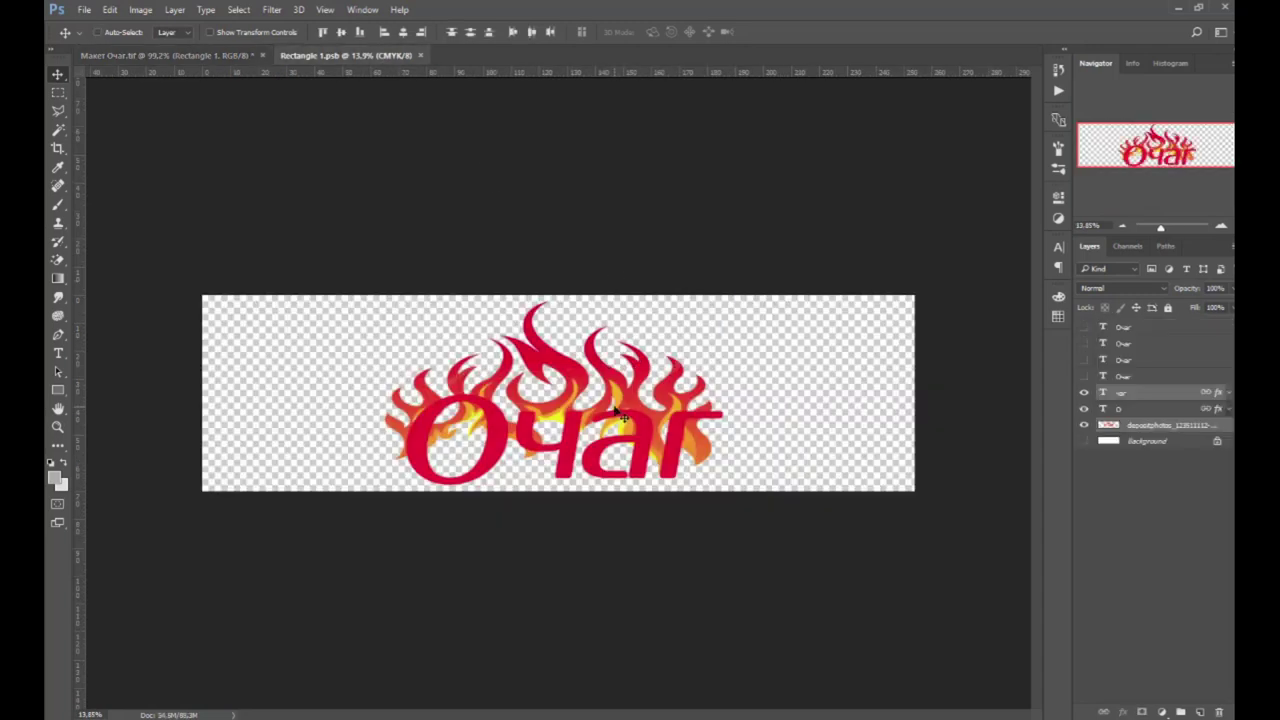
key("ctrl+alt+c")
double_click(632, 281)
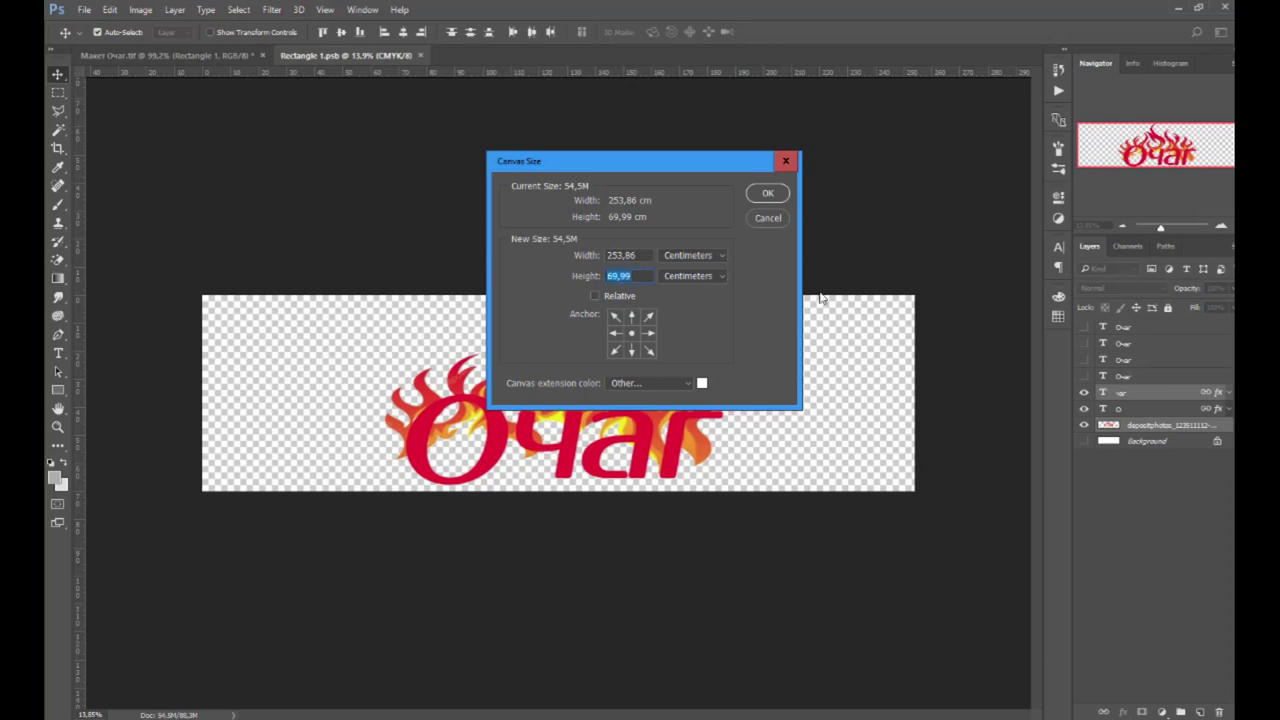
type("120")
left_click(631, 350)
left_click(767, 195)
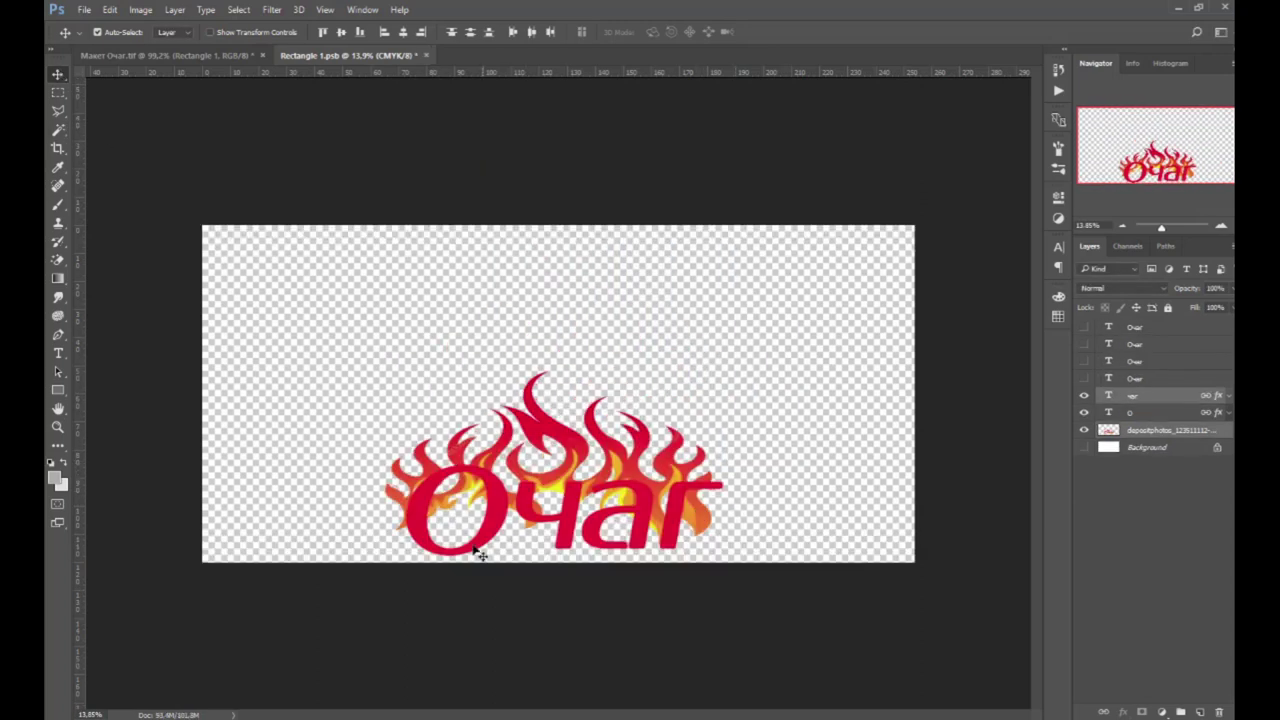
Enlarge the lettering and flames together to about 129% and centre them horizontally near the canvas's lower edge.
left_click_drag(706, 628, 427, 438)
key("ctrl+t")
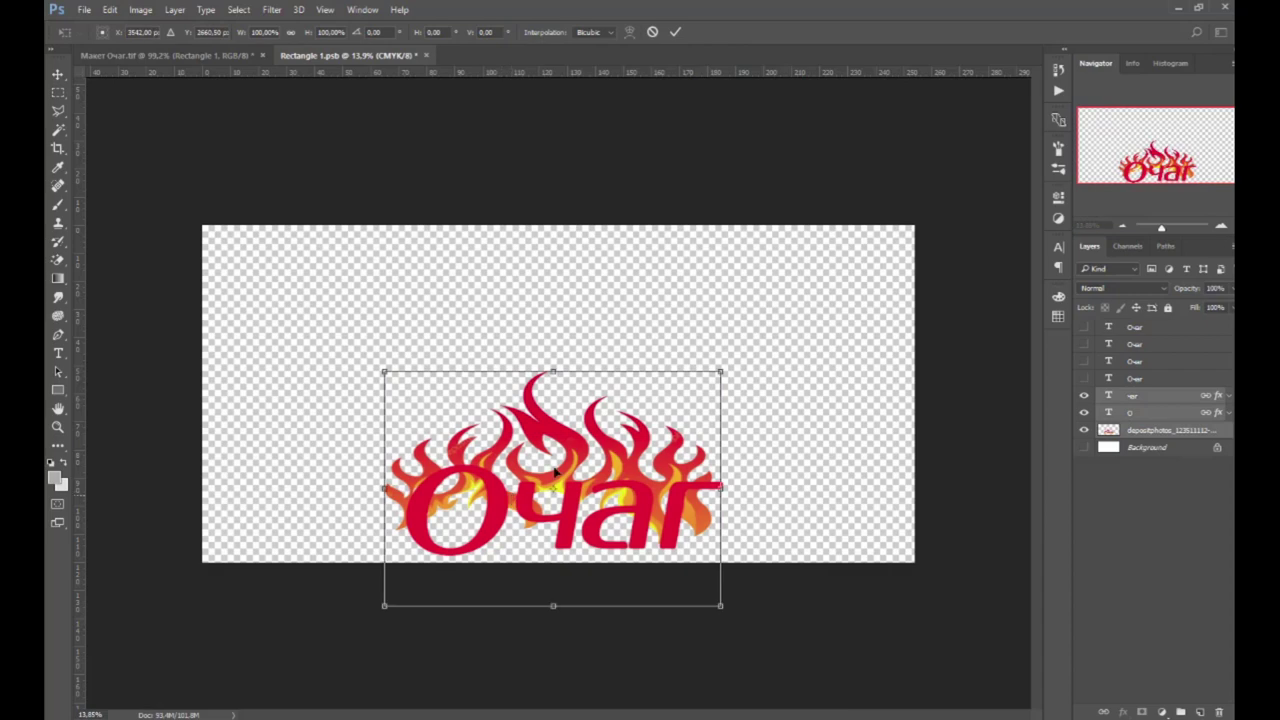
mouse_move(604, 444)
left_mouse_down()
mouse_move(605, 415)
mouse_move(607, 438)
left_mouse_up()
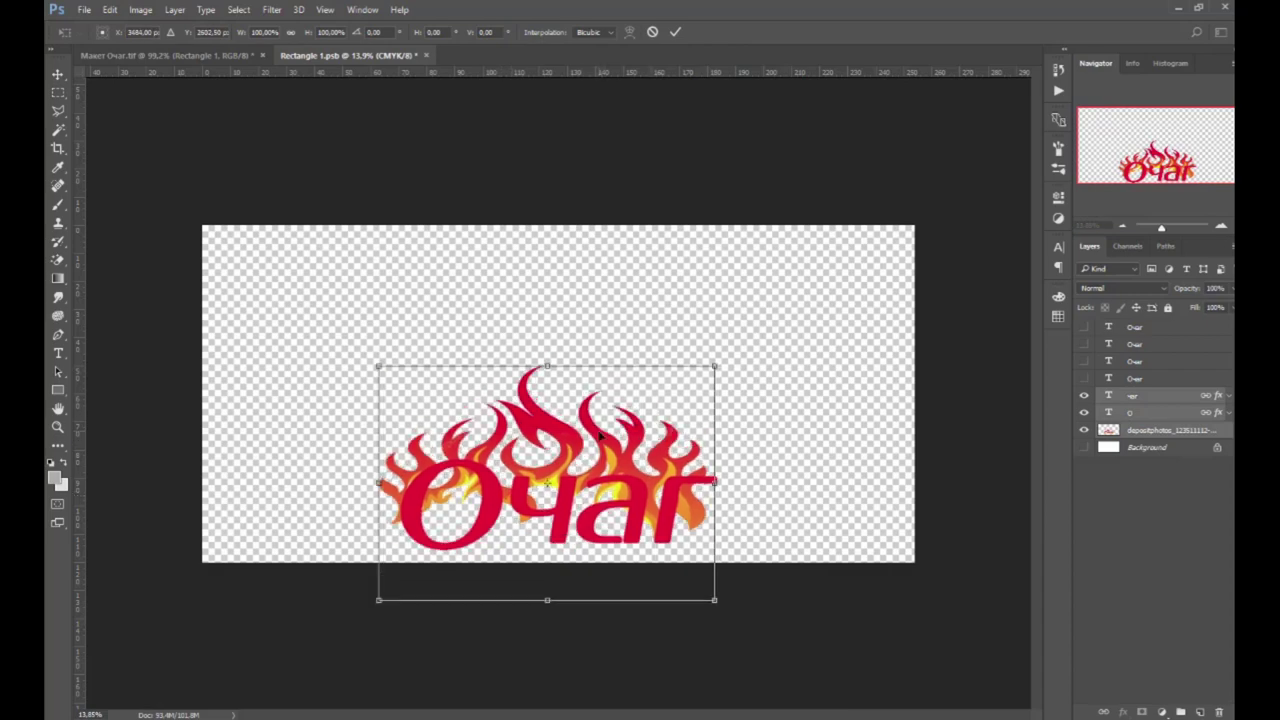
left_click_drag(711, 360, 763, 331)
left_click_drag(672, 481, 683, 469)
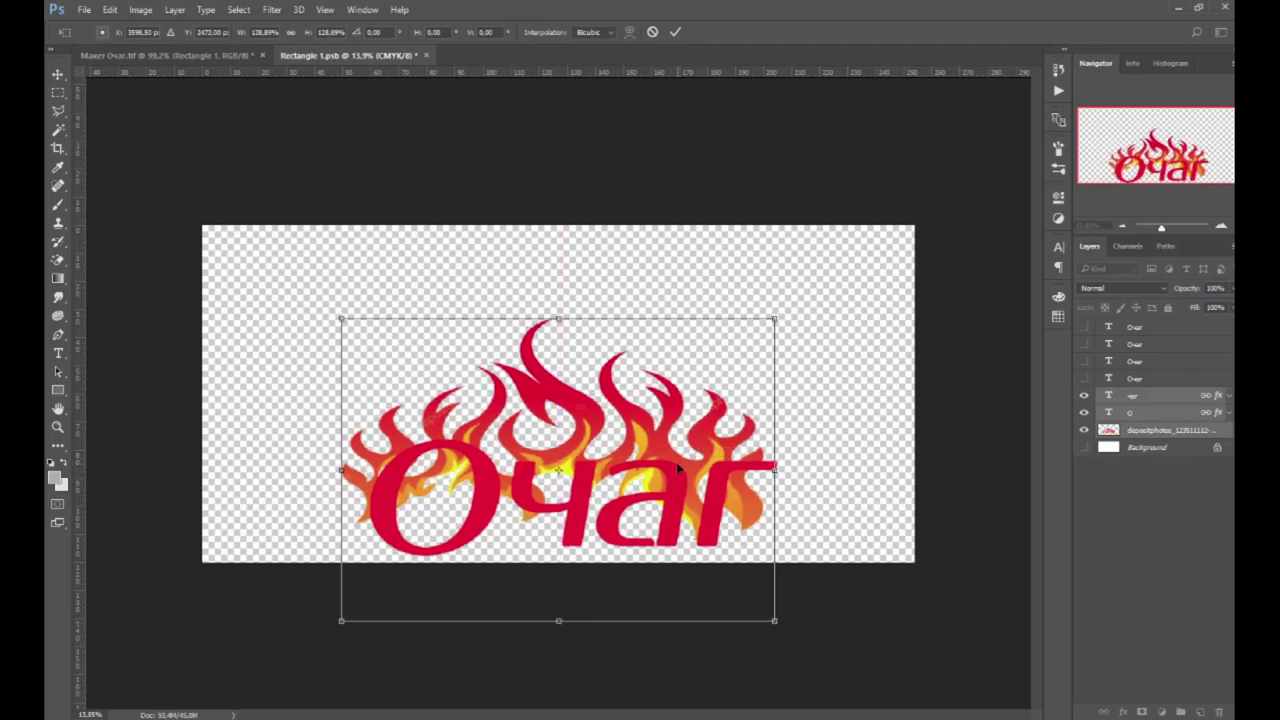
key("Return")
Save the smart object with the enlarged logo and view it on the facade mockup.
left_click(231, 55)
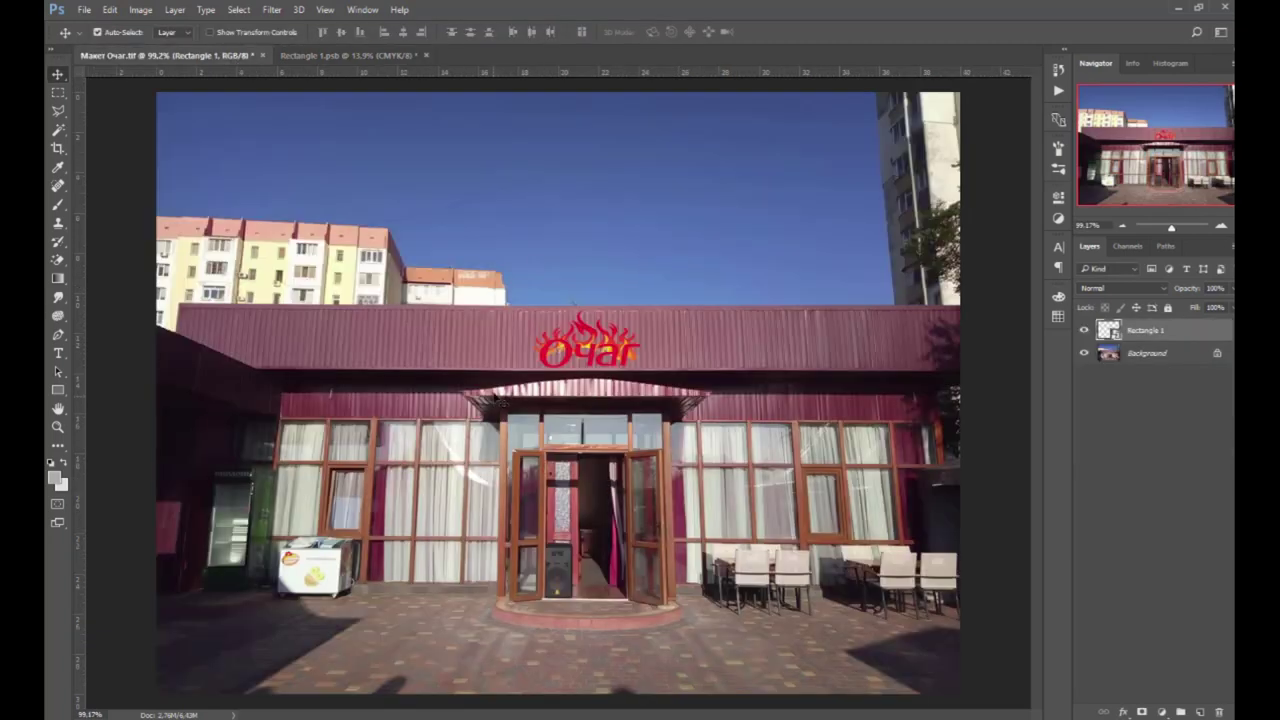
left_click(412, 56)
key("ctrl+s")
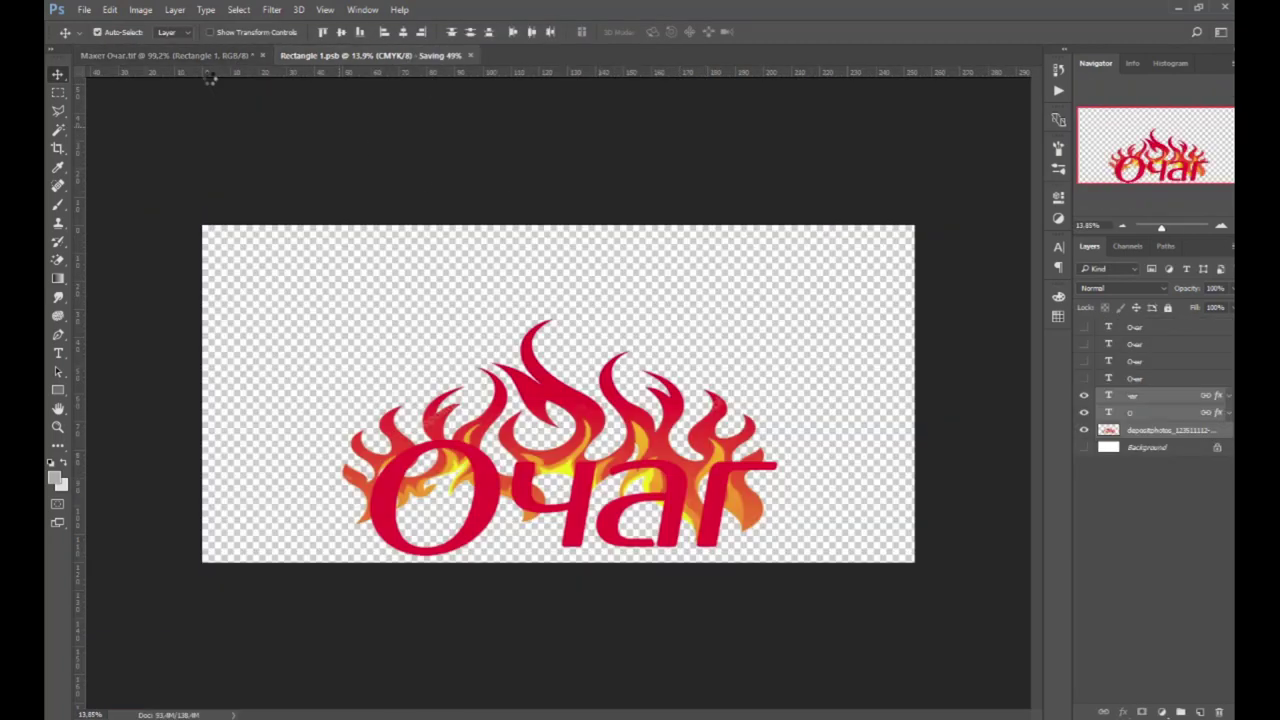
left_click(188, 55)
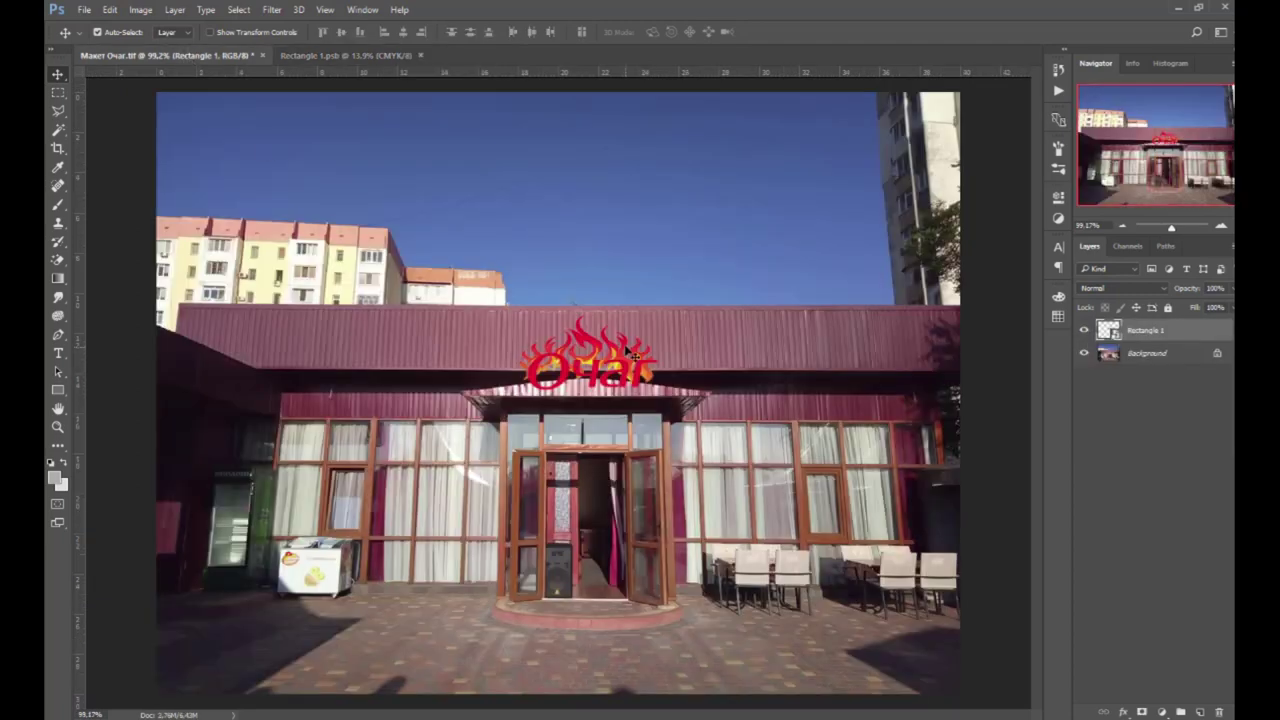
Raise the sign on the facade so the lettering sits on the fascia and the flame tip rises above the roofline.
left_click_drag(622, 370, 618, 340)
key("ctrl+t")
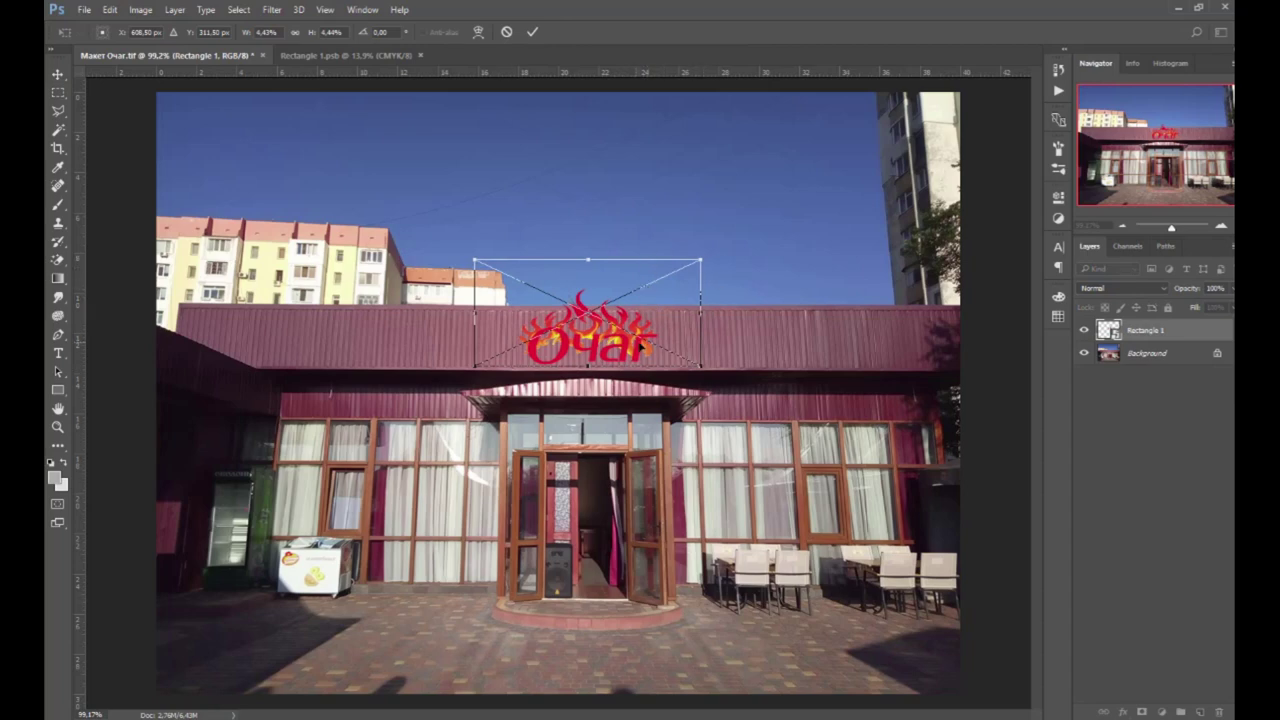
key("Return")
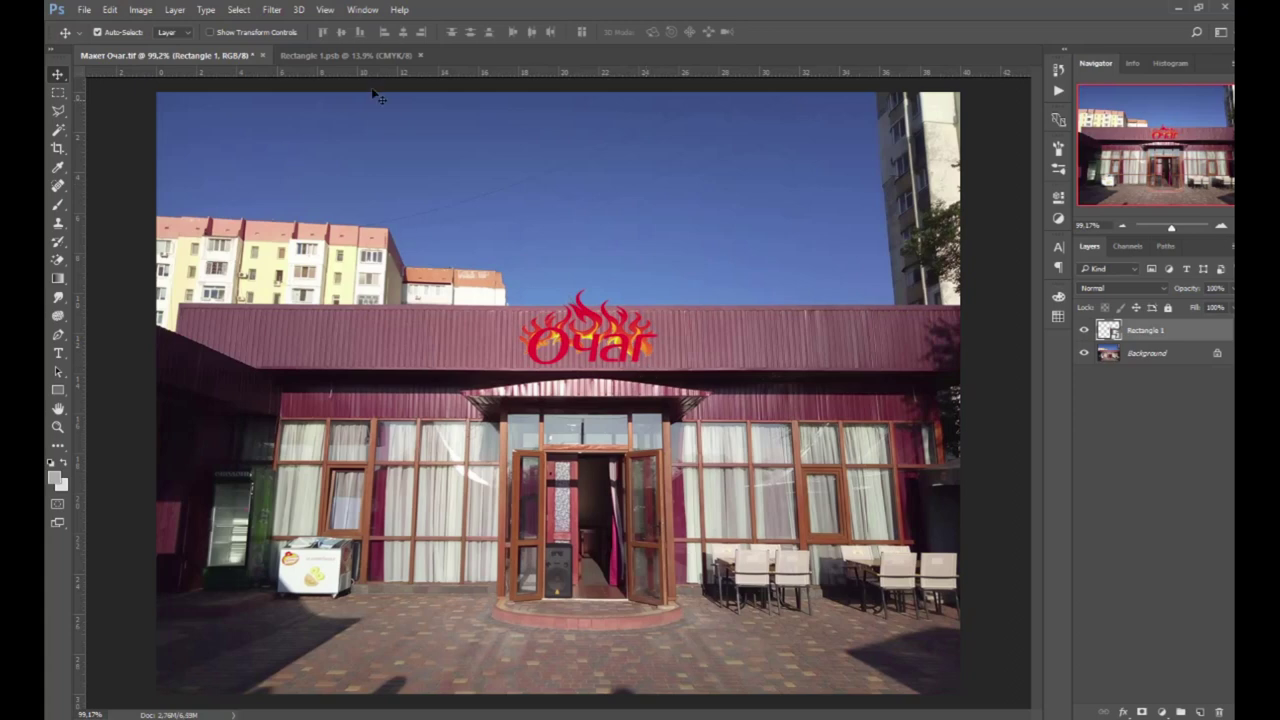
left_click(345, 55)
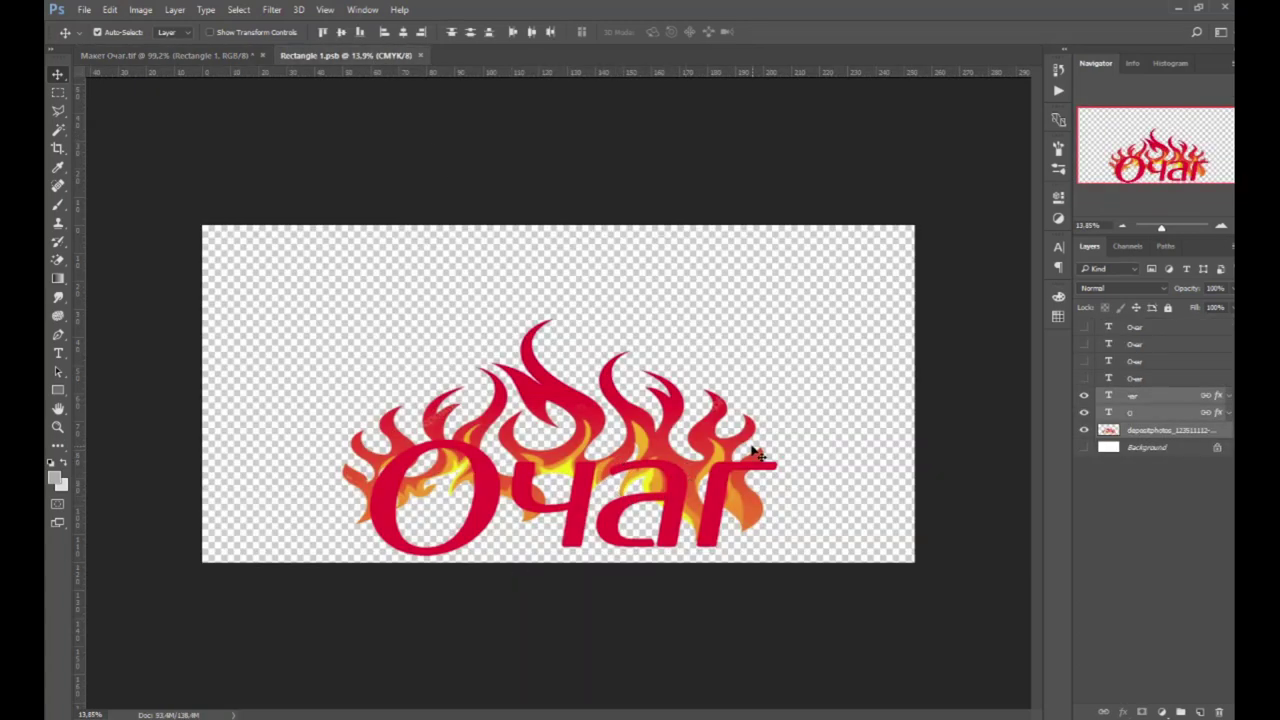
left_click(232, 56)
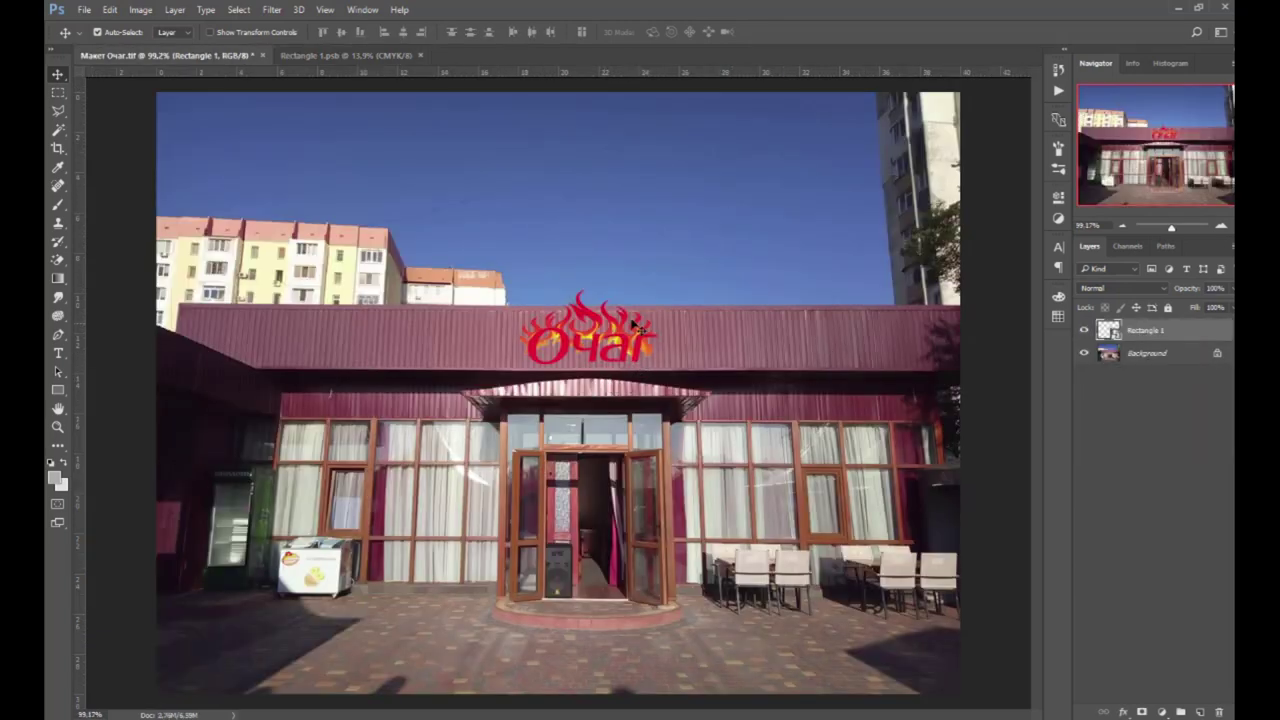
In the smart object, shift the logo slightly up and merge a duplicate of its three layers beneath the originals.
left_click(371, 55)
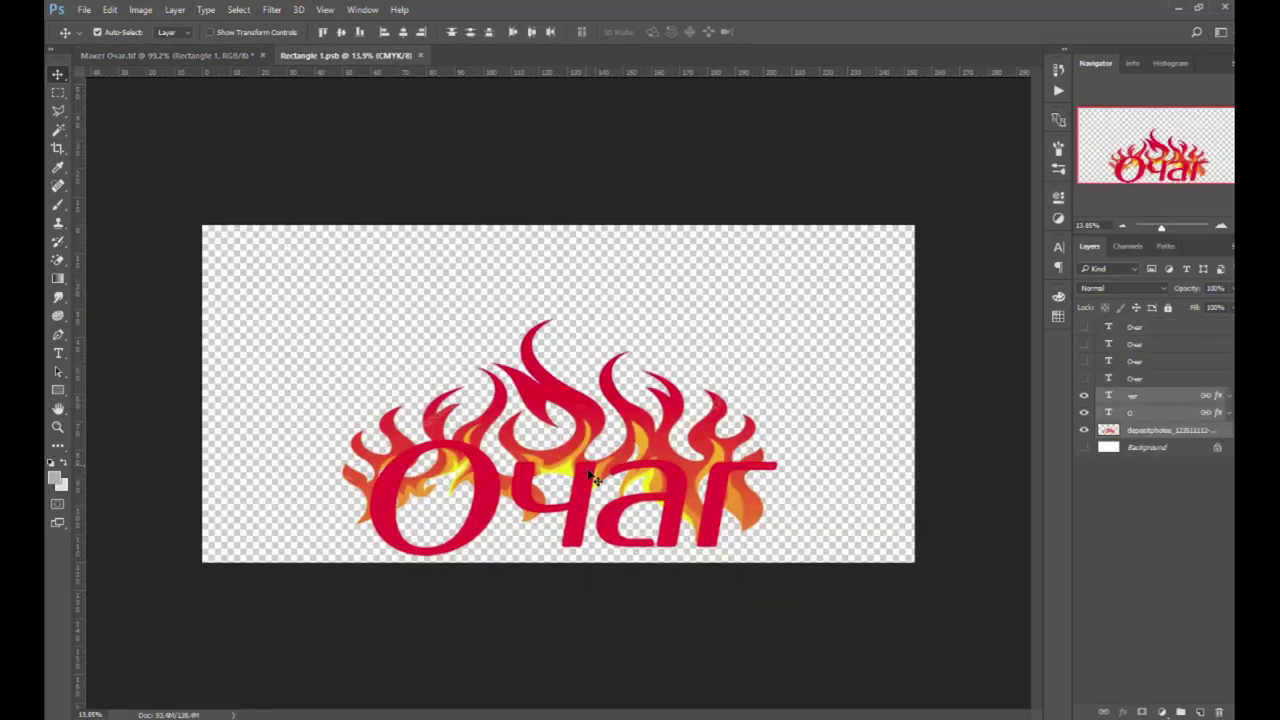
left_click(582, 430, "shift")
left_click_drag(592, 480, 592, 466)
left_click_drag(1165, 395, 1153, 524)
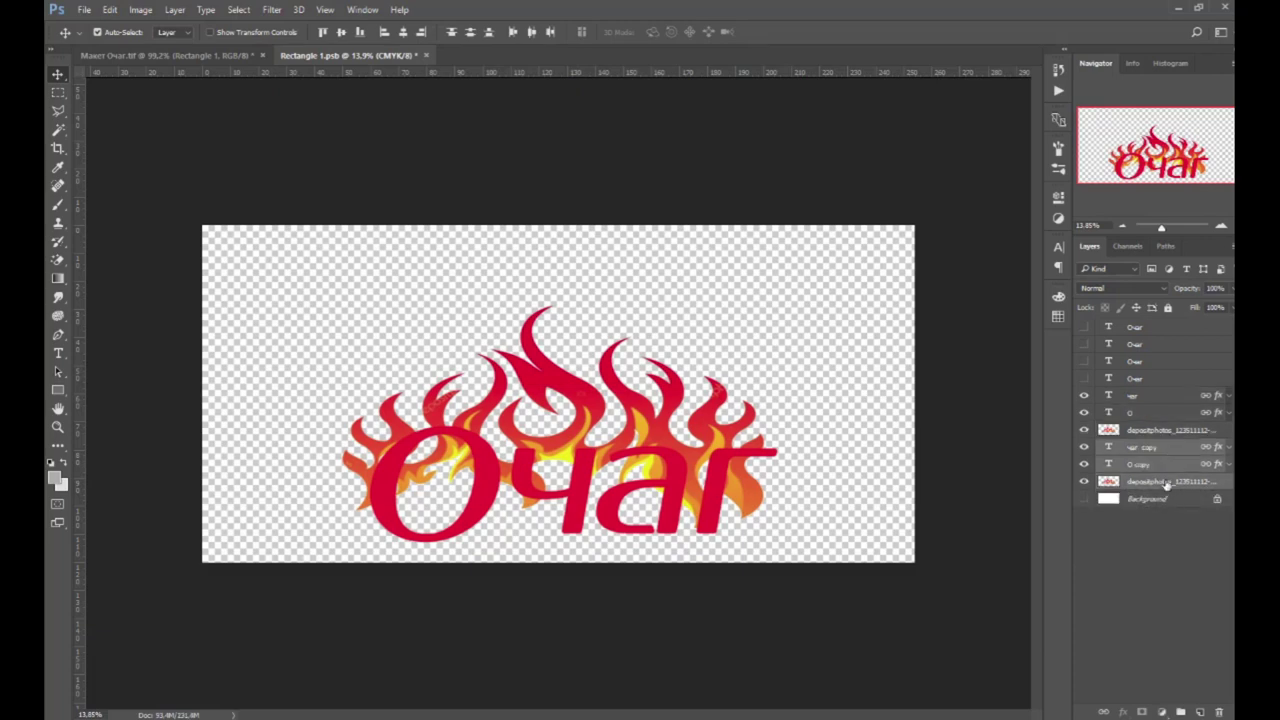
right_click(1166, 485)
left_click(1013, 503)
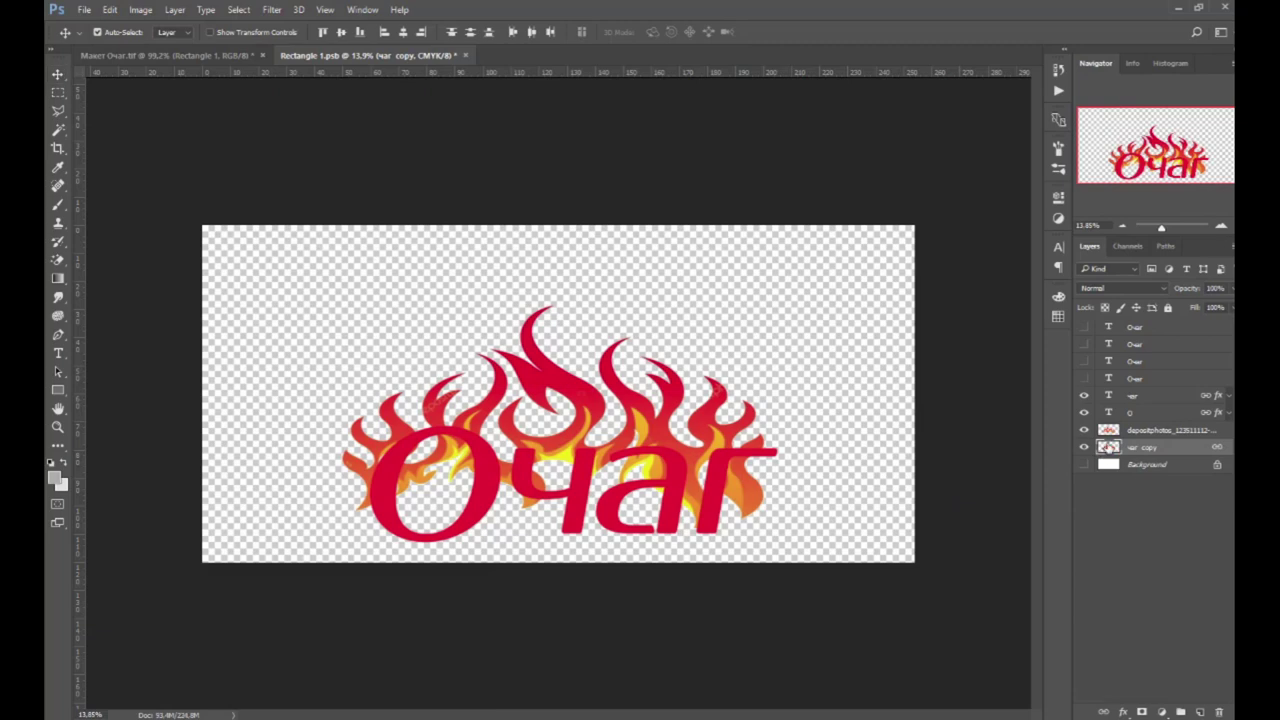
Add an outside Stroke effect in white to the merged logo copy.
double_click(1108, 447)
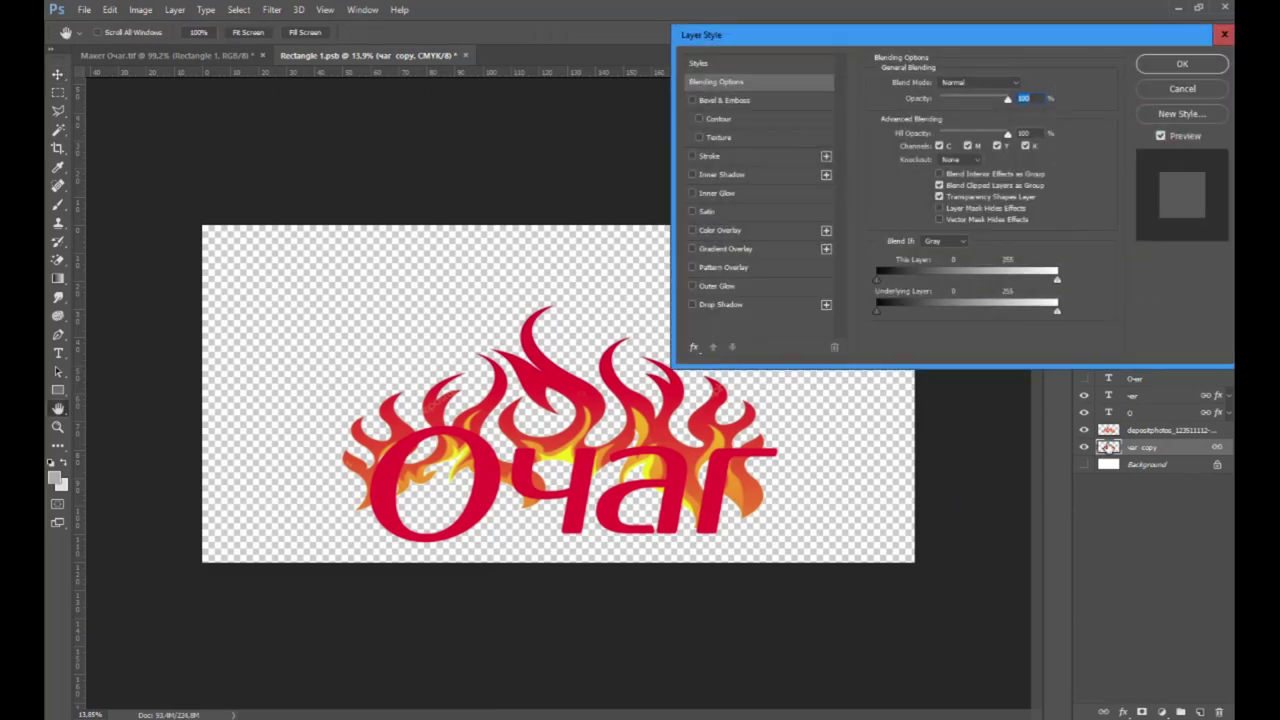
left_click(690, 155)
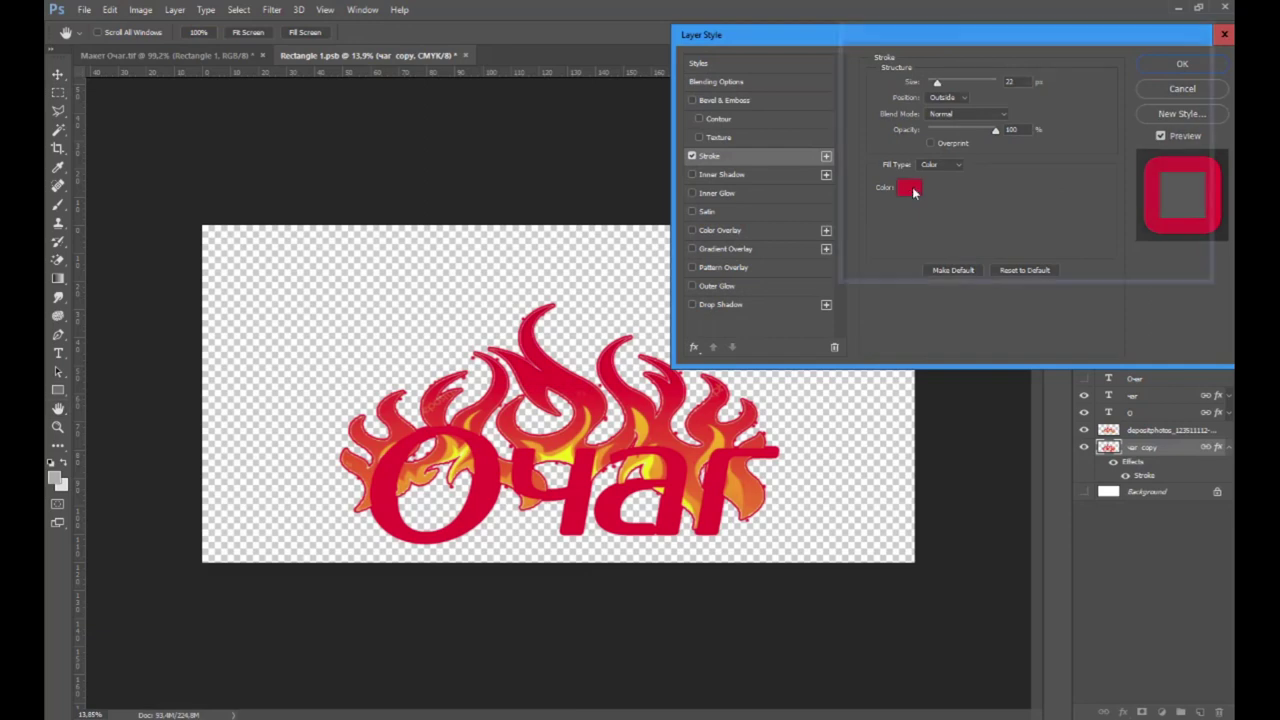
left_click(910, 188)
left_click(844, 62)
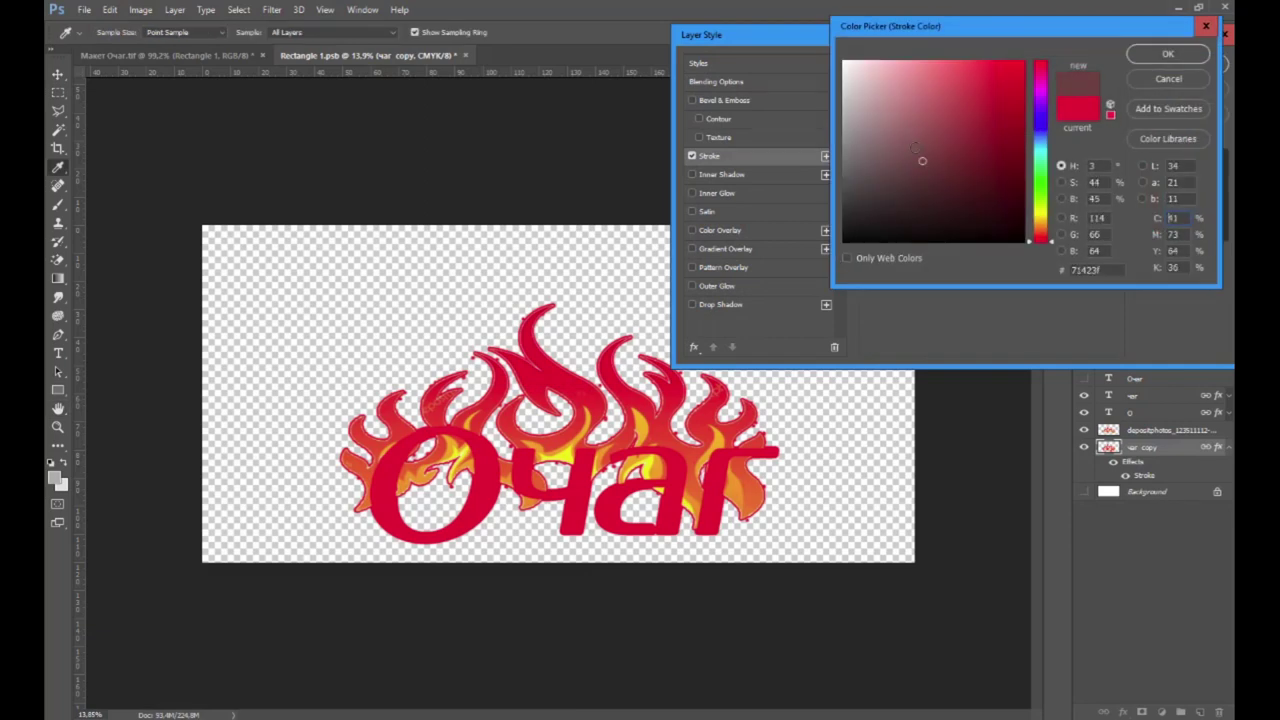
left_click(1160, 55)
Set the white stroke's size to 66 px and apply the layer style to the merged copy.
left_click(1022, 82)
scroll(1022, 83, "up", 8)
key("Up")
key("Up")
key("Up")
key("Up")
key("Up")
key("Up")
key("Up")
key("Up")
key("Up")
key("Up")
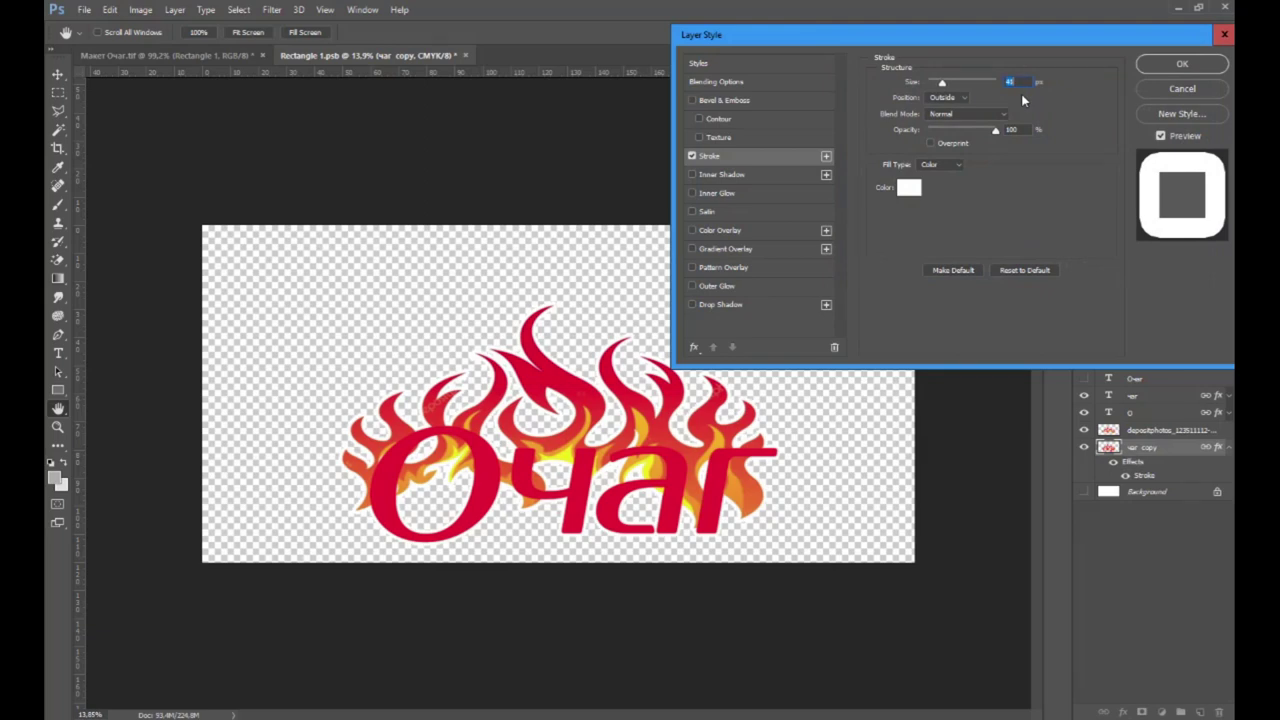
key("Up")
key("Up")
key("Up")
key("Up")
key("Up")
key("Up")
key("Up")
key("Up")
key("Up")
key("Up")
key("Up")
key("Up")
key("Up")
key("Up")
key("Up")
key("Up")
key("Up")
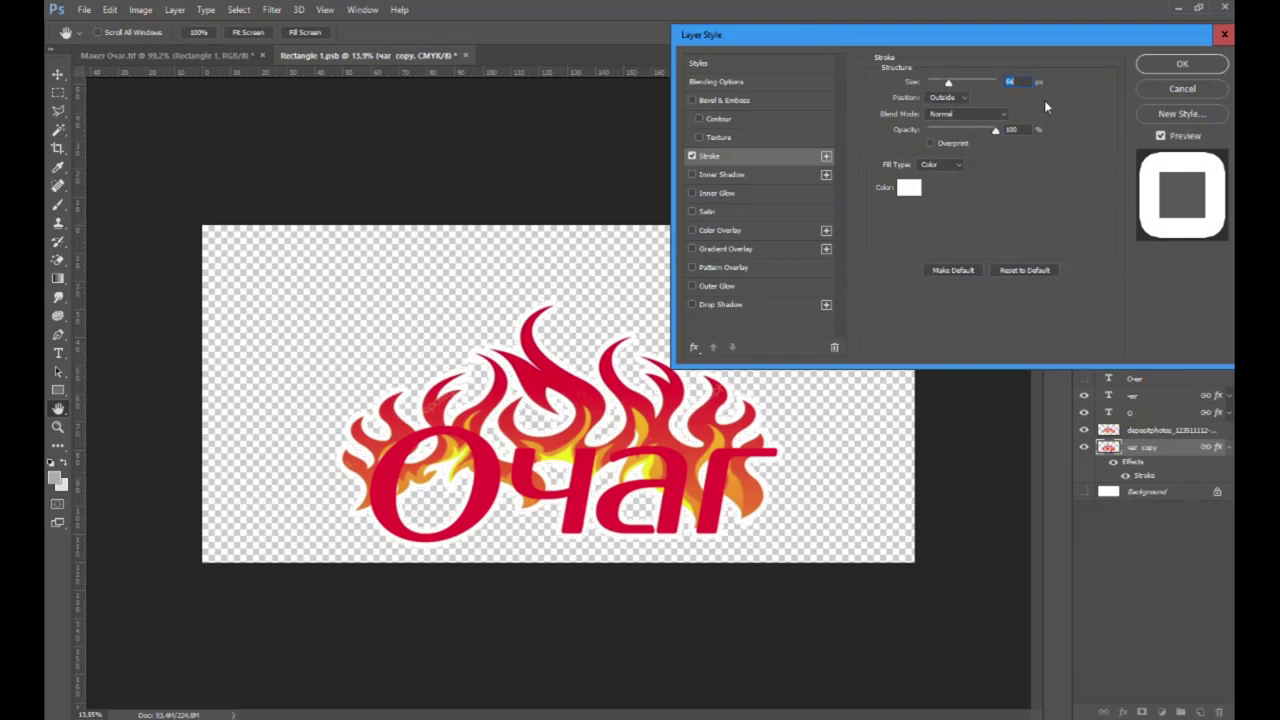
left_click(1158, 66)
left_click(1229, 448)
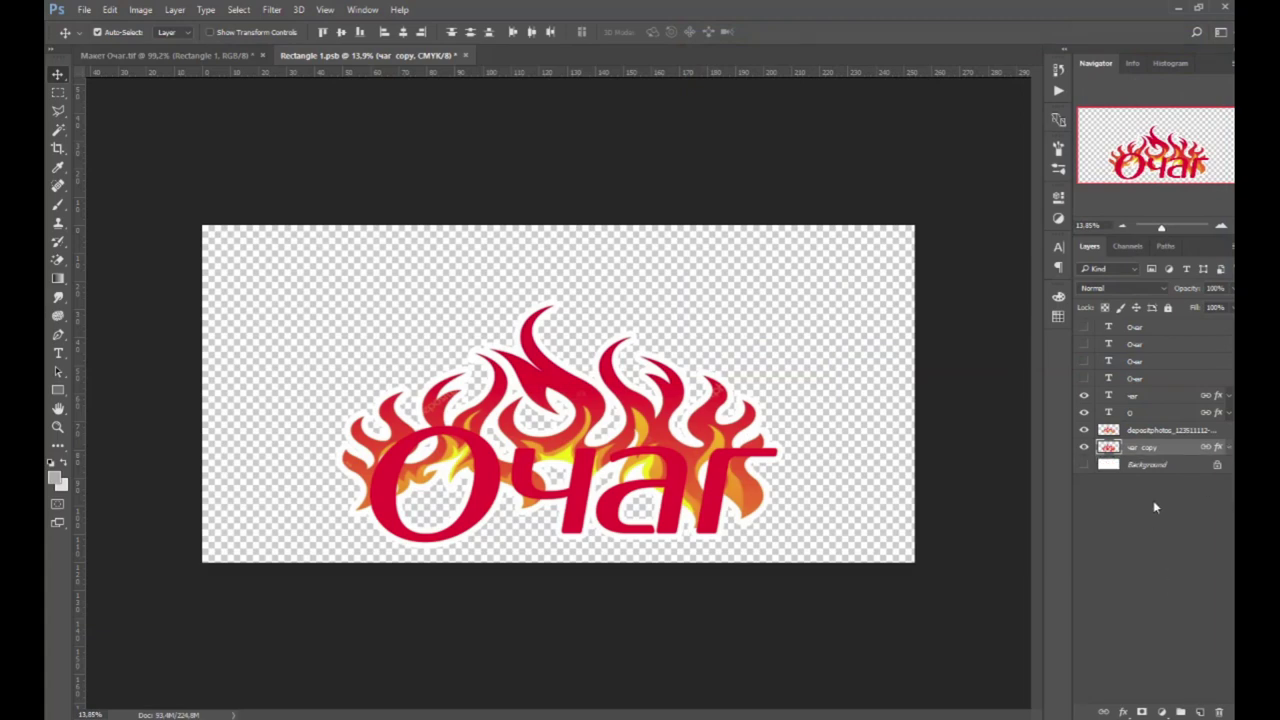
Show the Background layer and fill it with dark grey #282828 at 100% opacity.
left_click(1084, 465)
left_click(1150, 465)
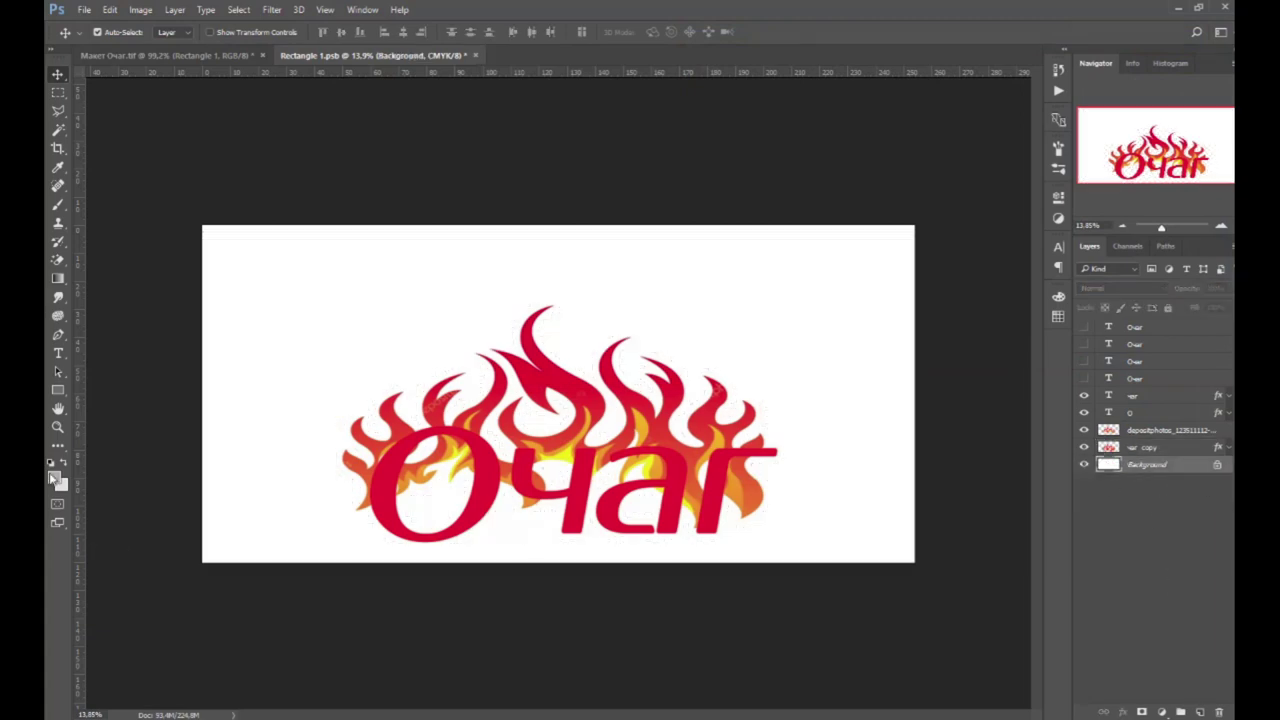
left_click(55, 479)
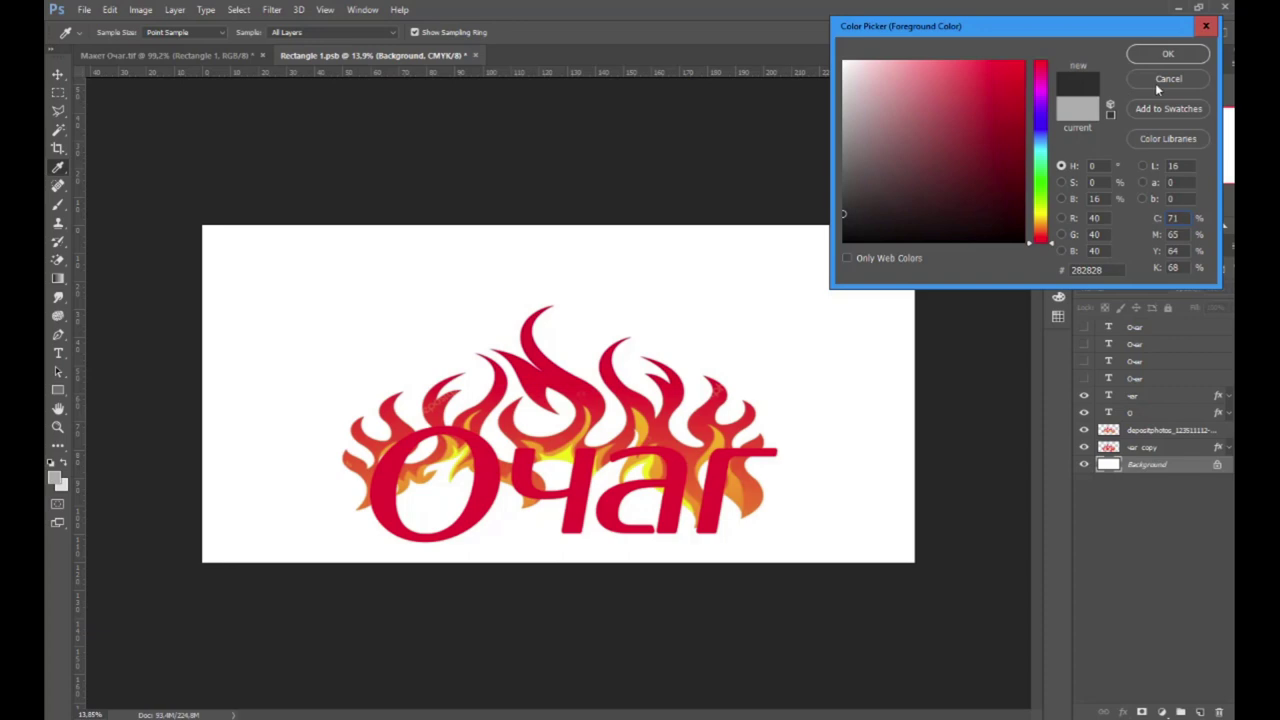
left_click(1167, 54)
key("shift+F5")
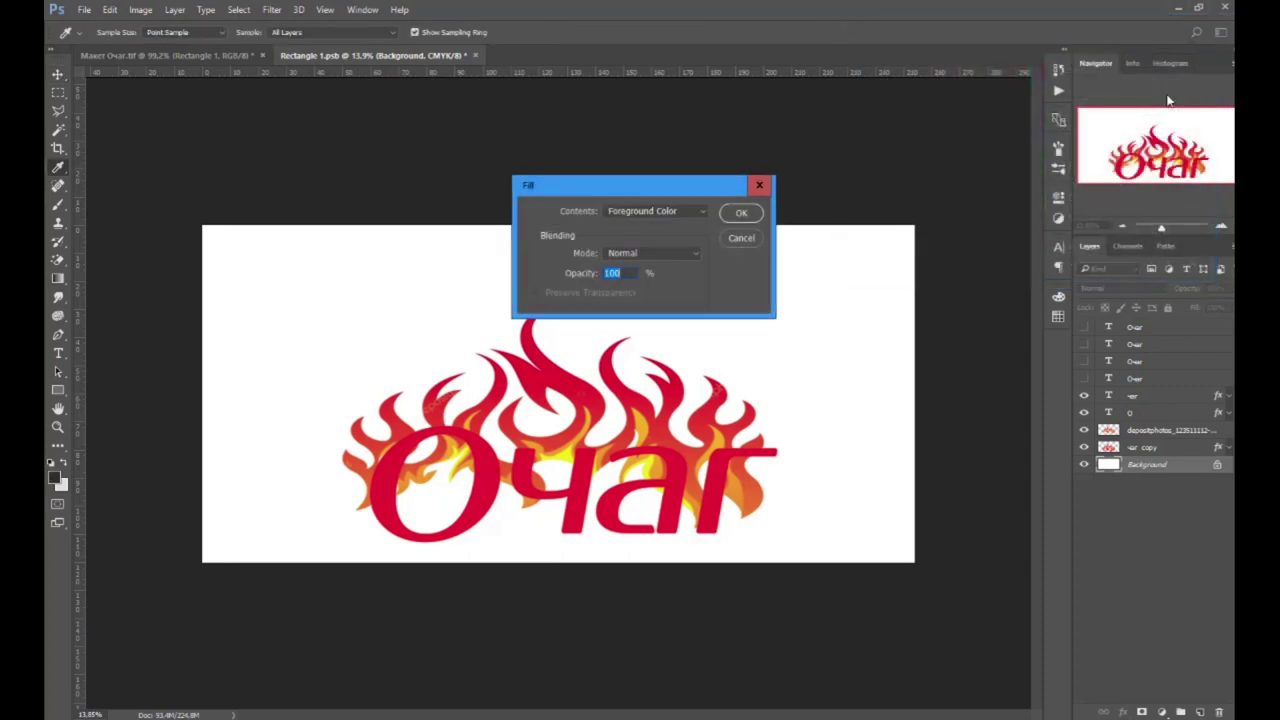
key("Return")
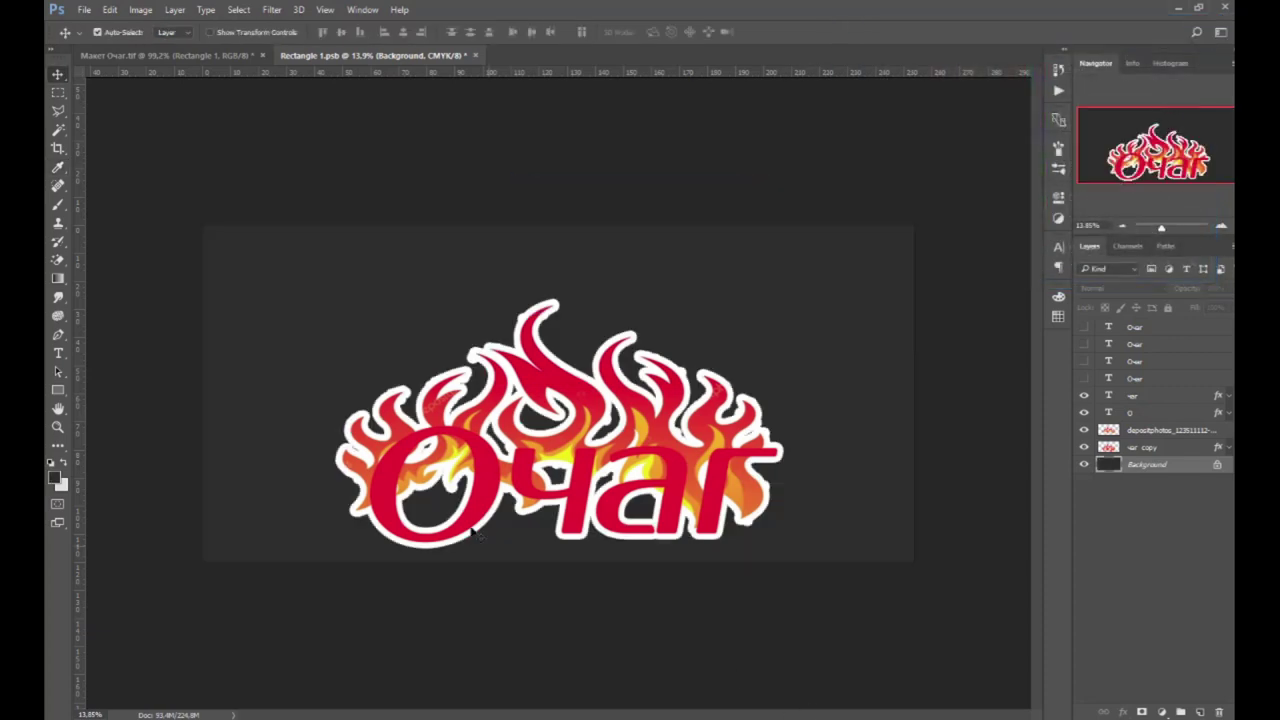
Examine the flame edges and the white outline around the logo up close.
scroll(524, 323, "up", 8)
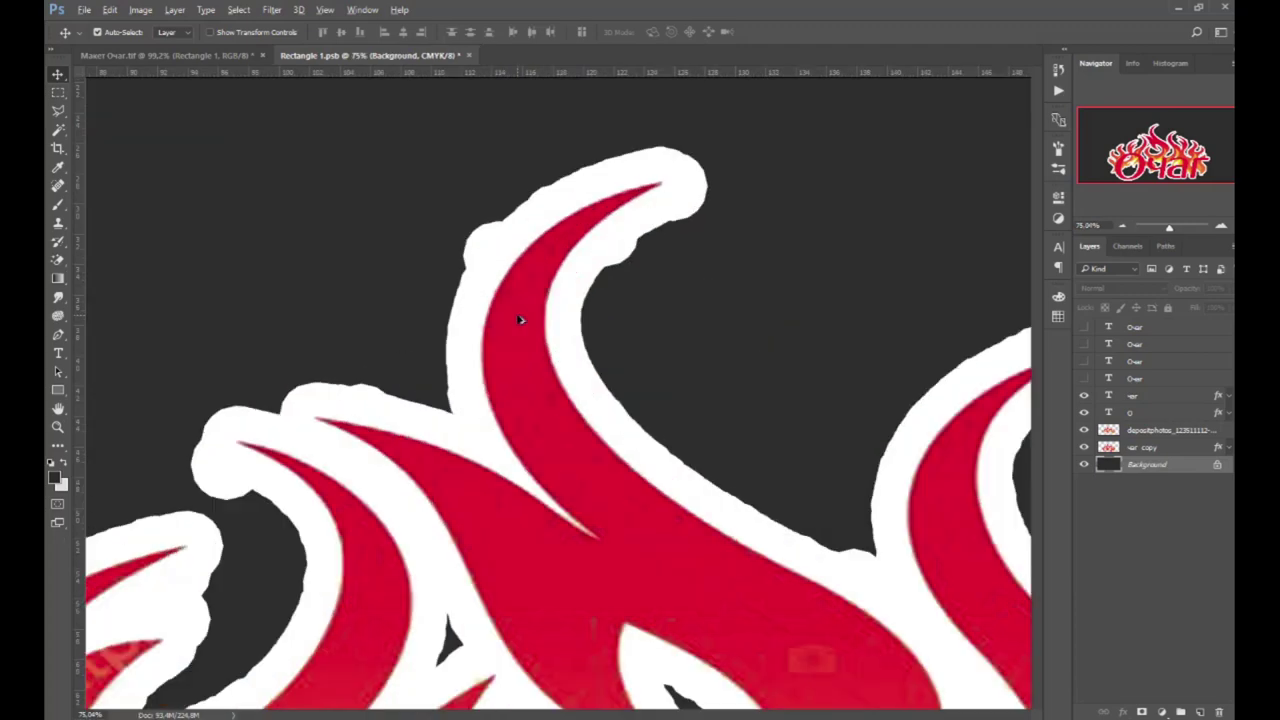
scroll(521, 324, "down", 3)
left_click_drag(421, 612, 404, 341)
left_click_drag(271, 448, 485, 335)
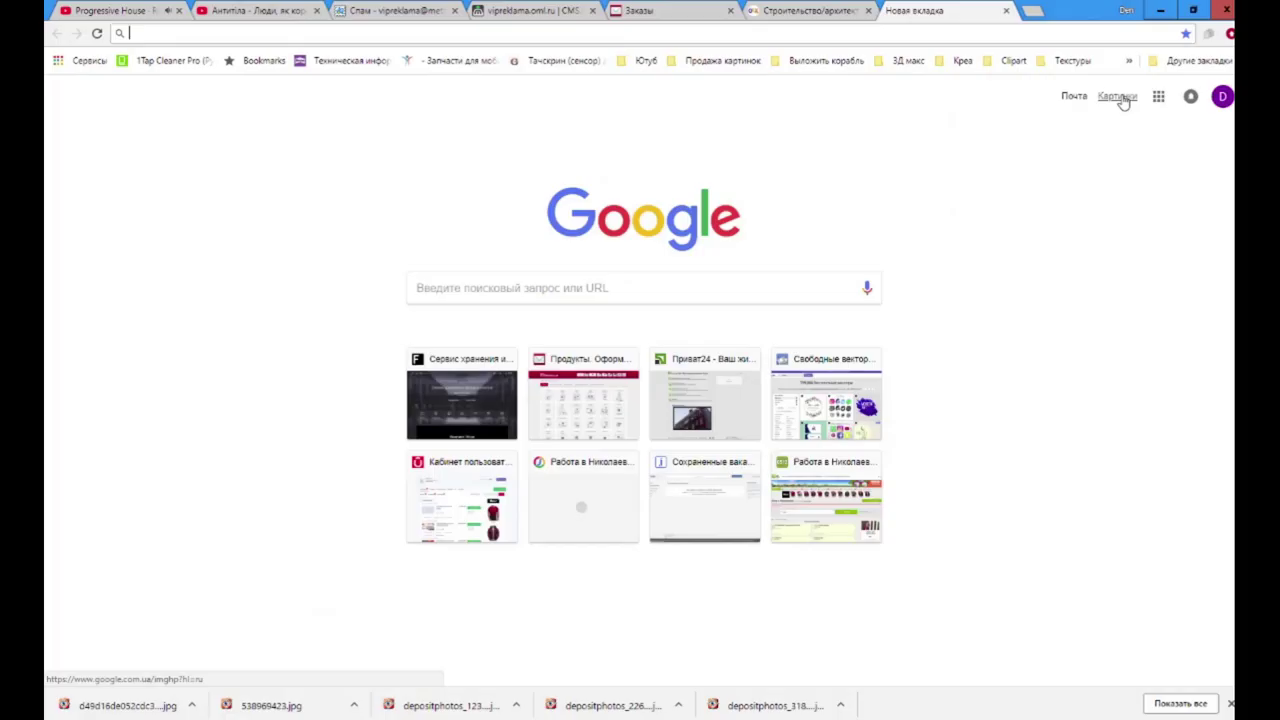
Switch to the browser and run a Google reverse image search with the depositphotos_123511112 fire flames picture from the Вывеска folder.
left_click(1118, 97)
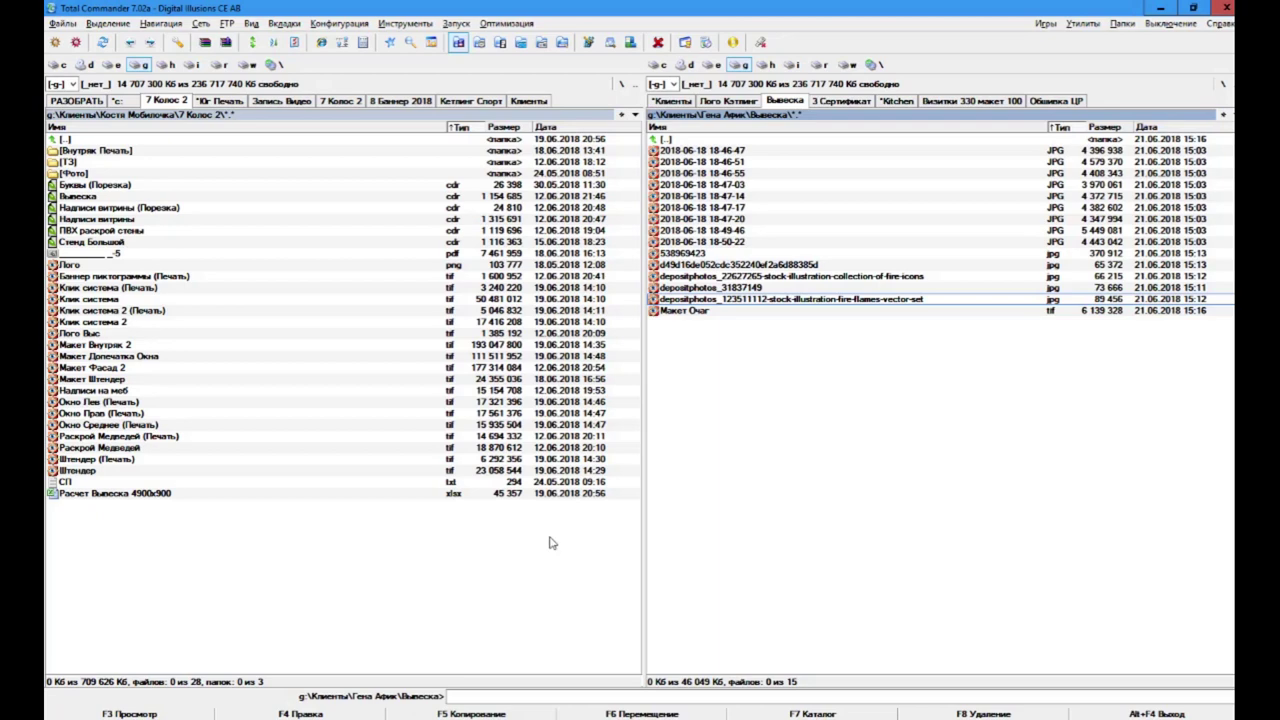
left_click(432, 43)
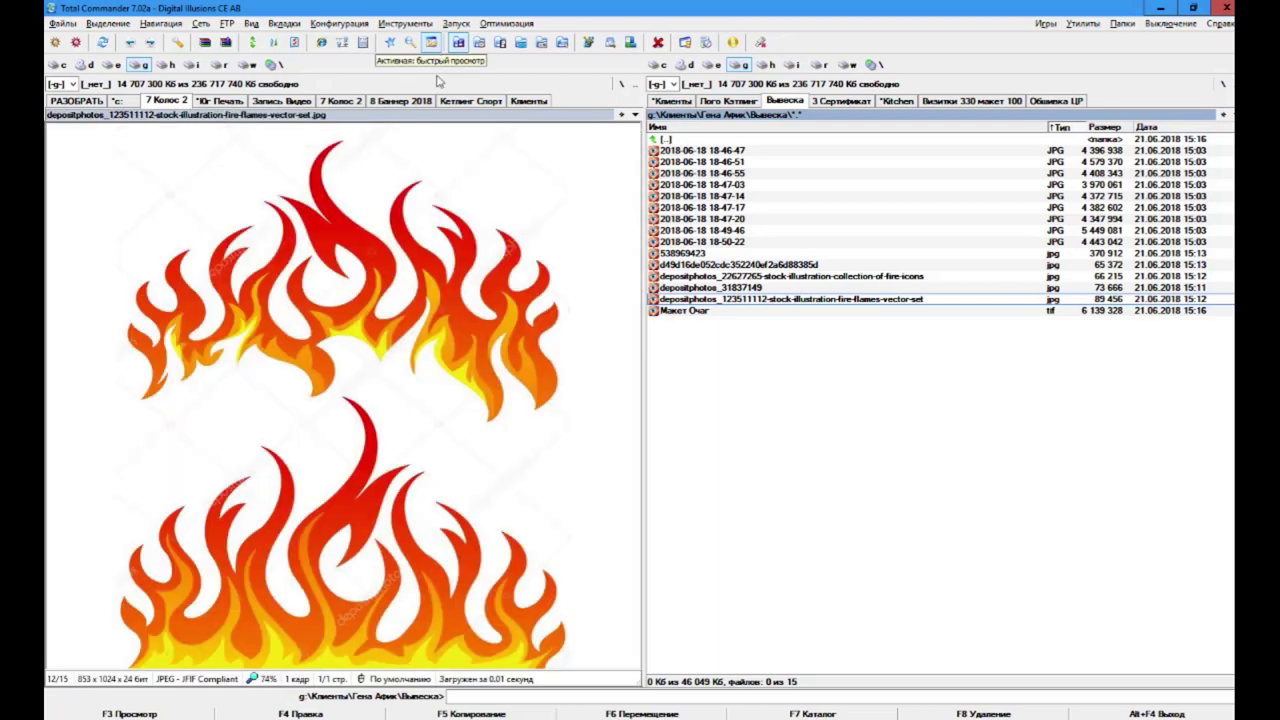
left_click(432, 43)
left_click_drag(800, 391, 534, 372)
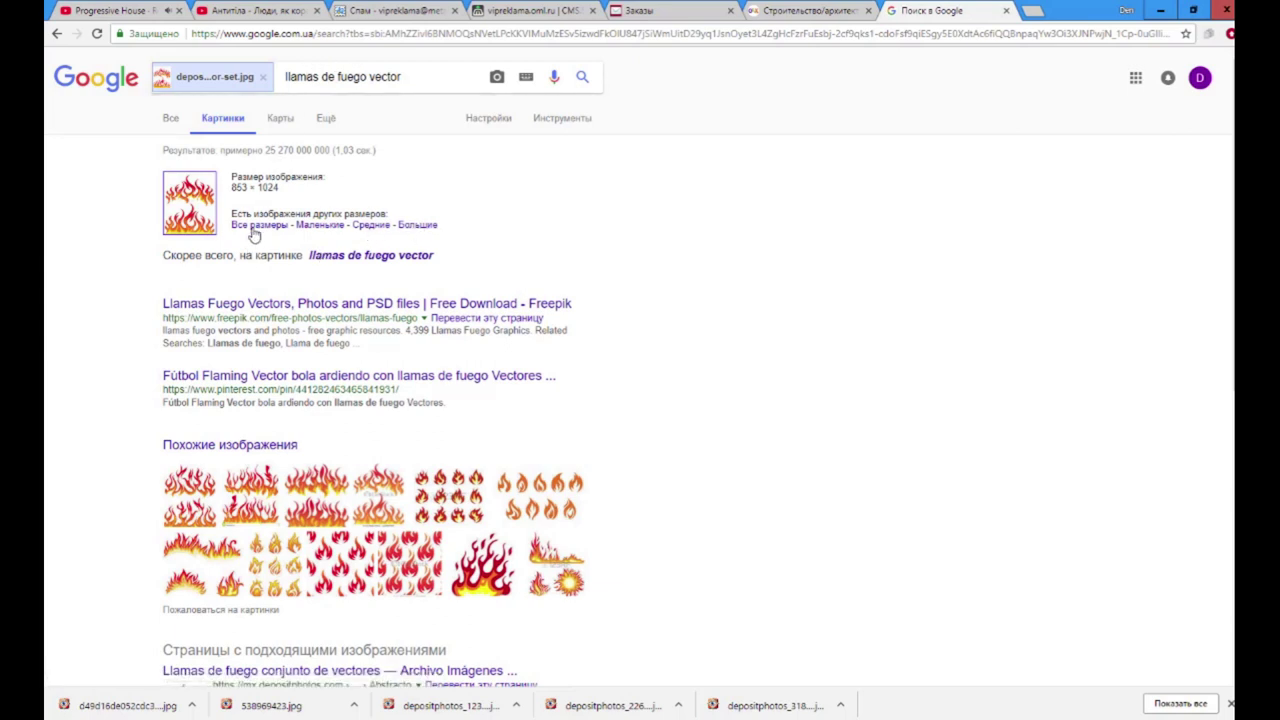
Compare the larger-size versions of the flame picture in the image search results, including 1083 × 1300, 864 × 1024 and 853 × 1024.
left_click(417, 225)
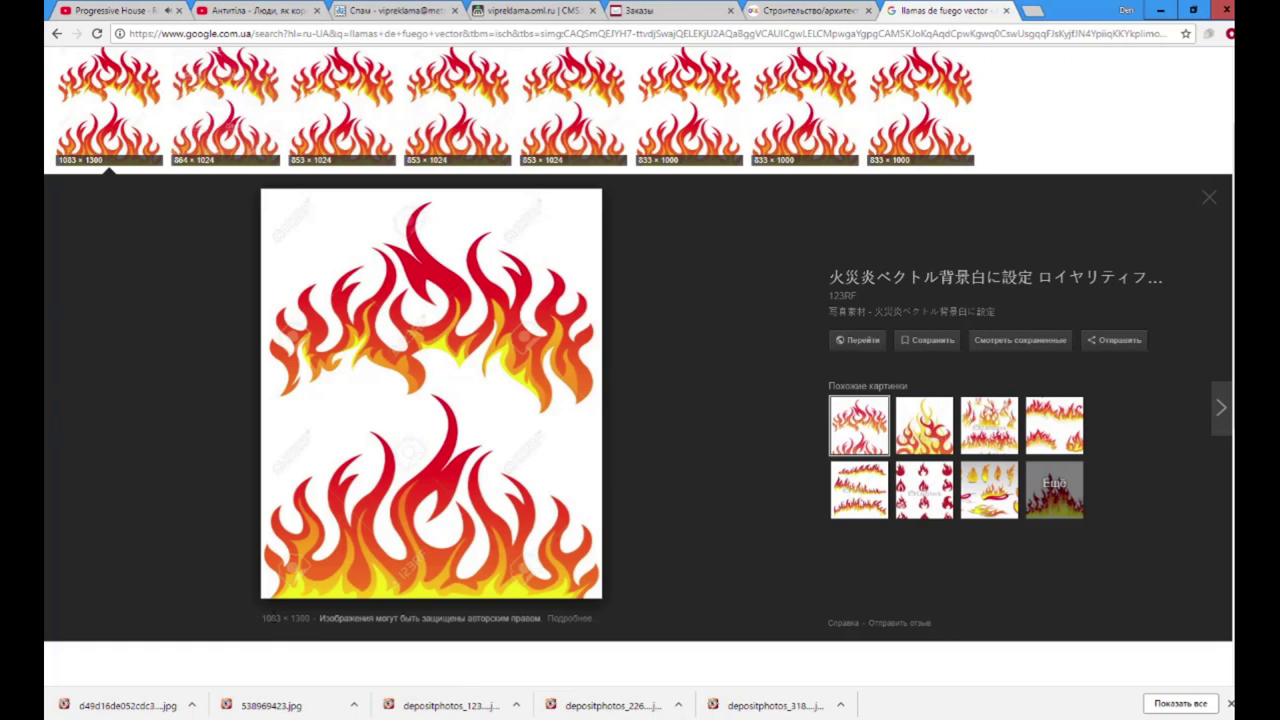
left_click(1230, 705)
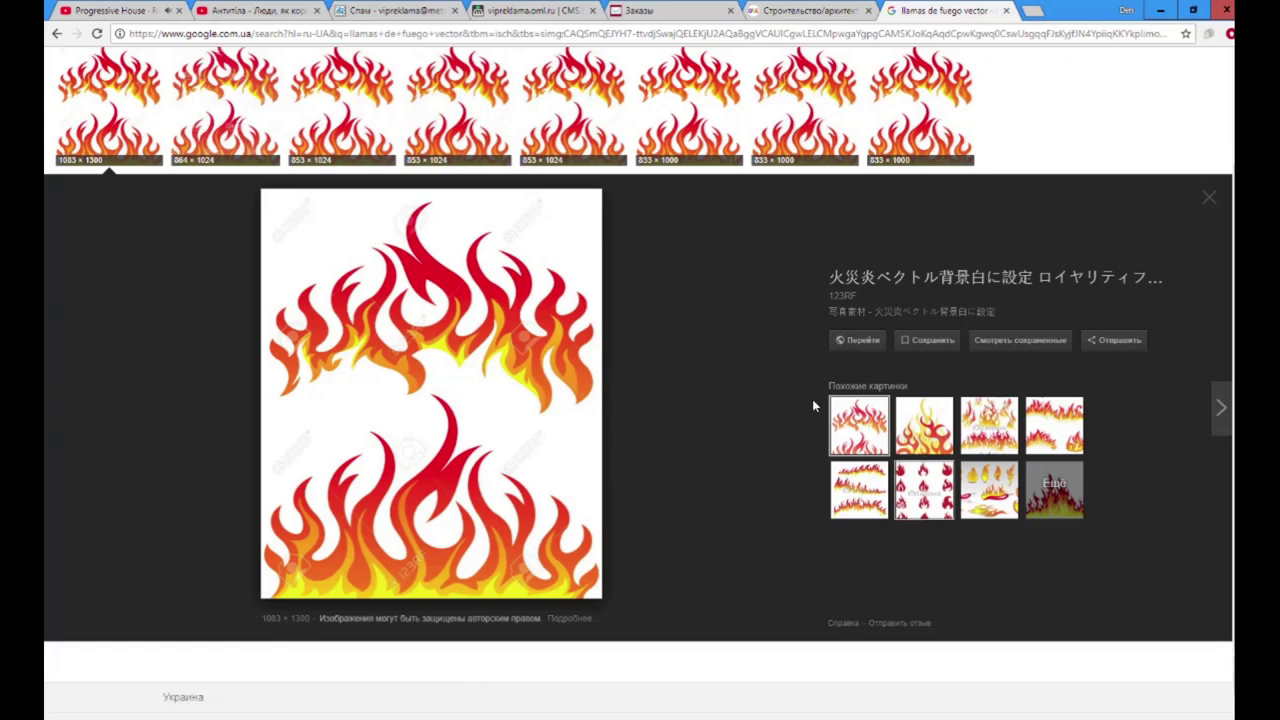
left_click(242, 112)
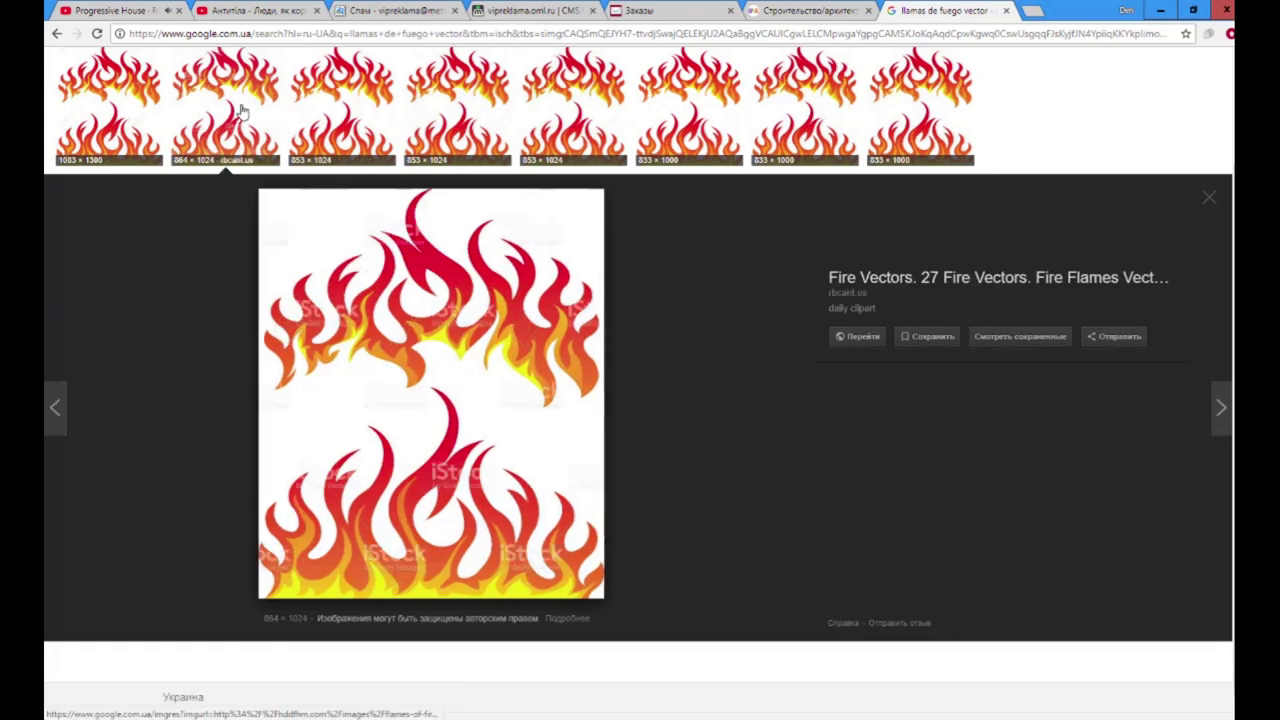
left_click(362, 108)
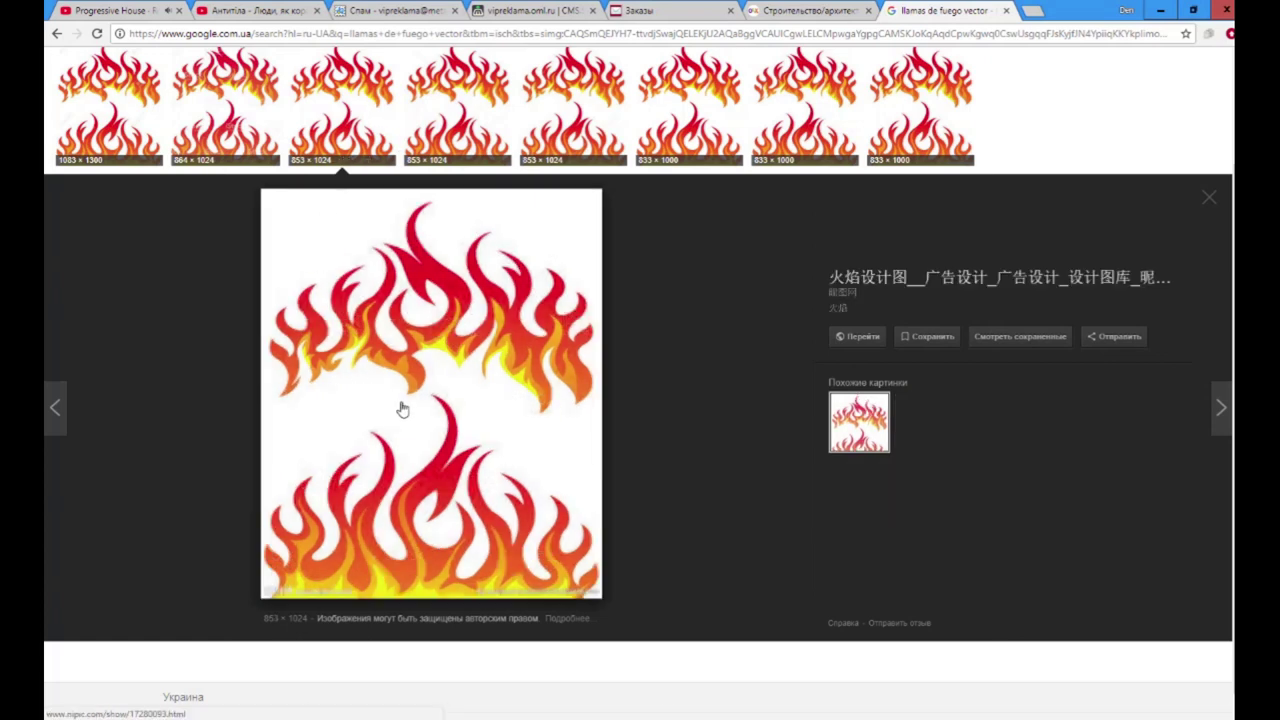
Open the nipic.com source page of the 853 × 1024 flame picture at its full view.
left_click(960, 282)
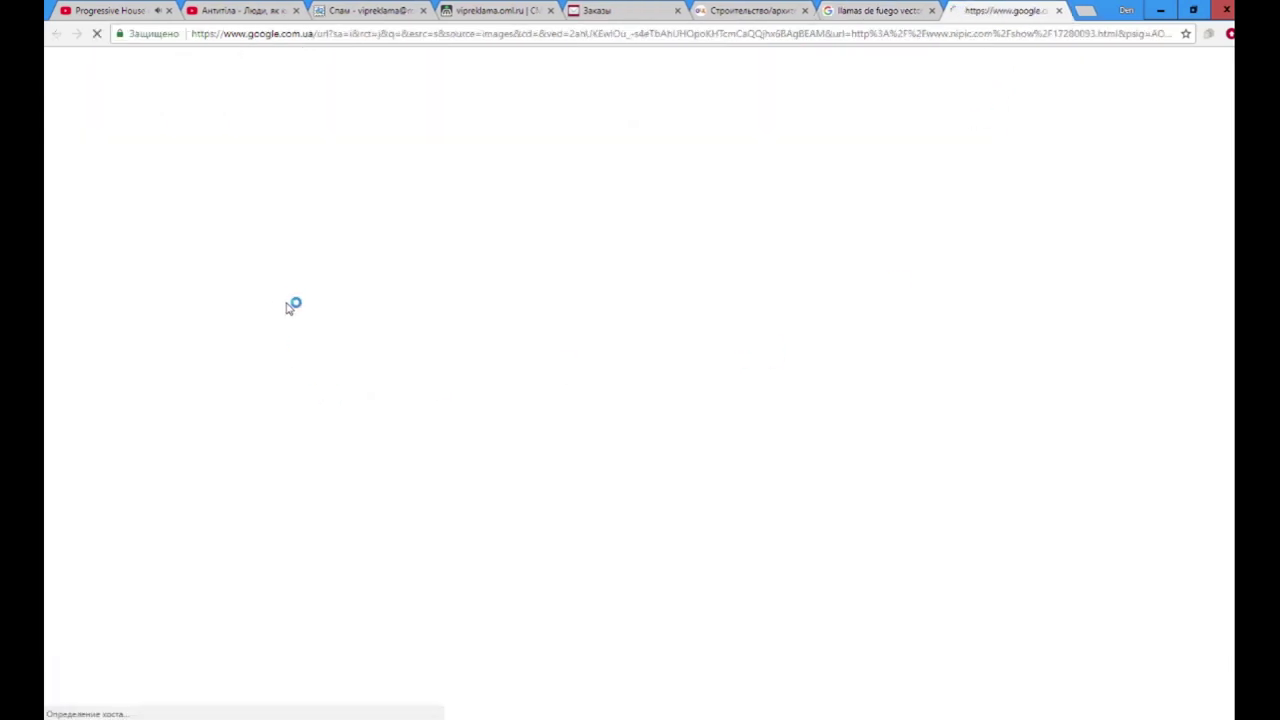
left_click(865, 10)
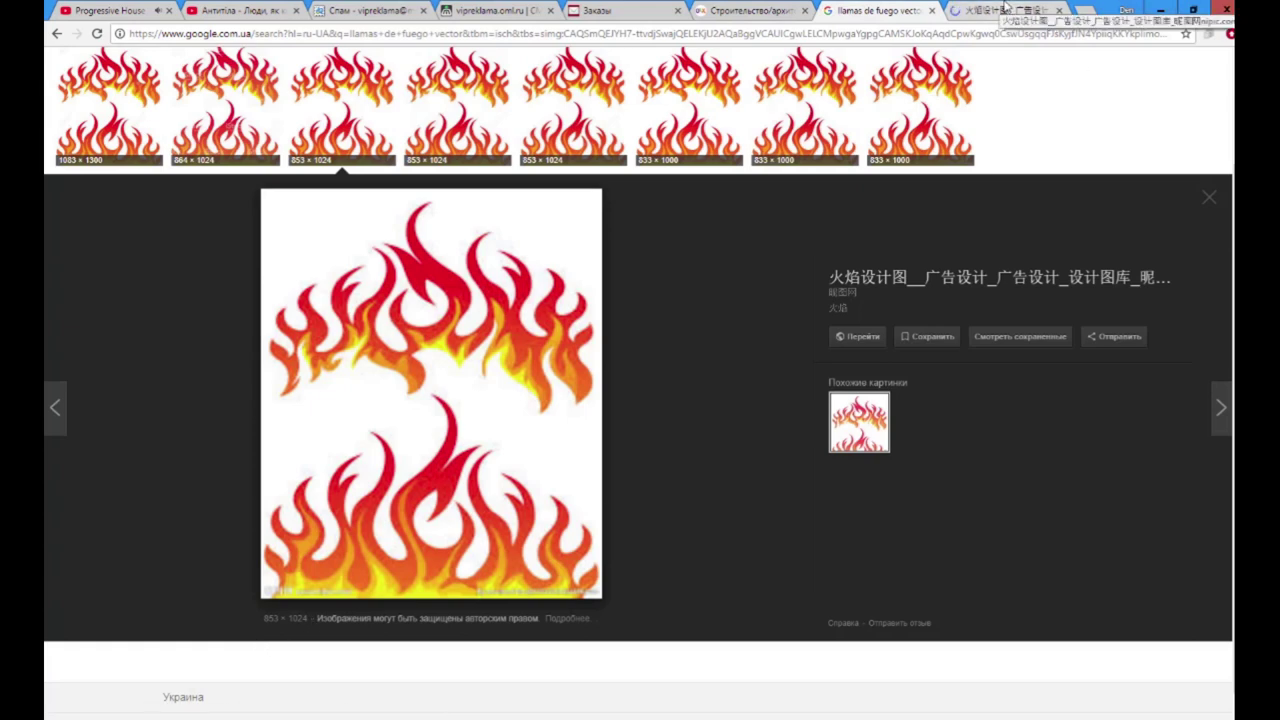
key("Right")
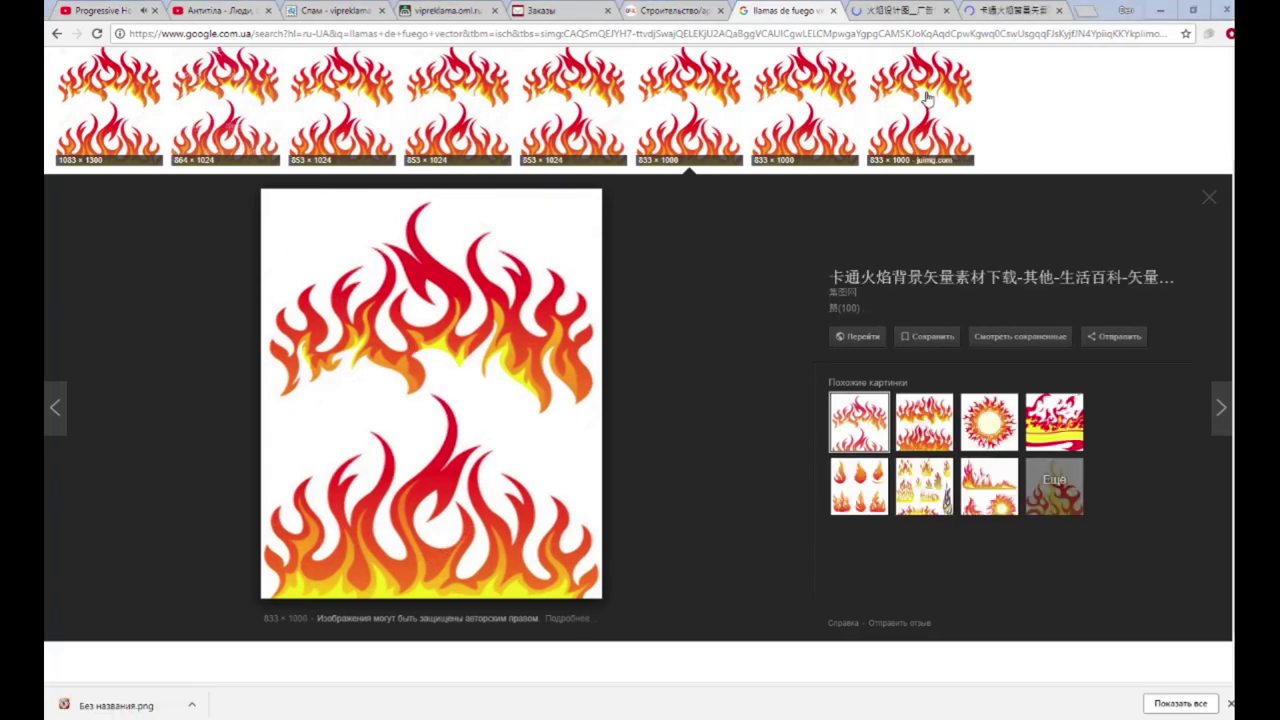
left_click(855, 12)
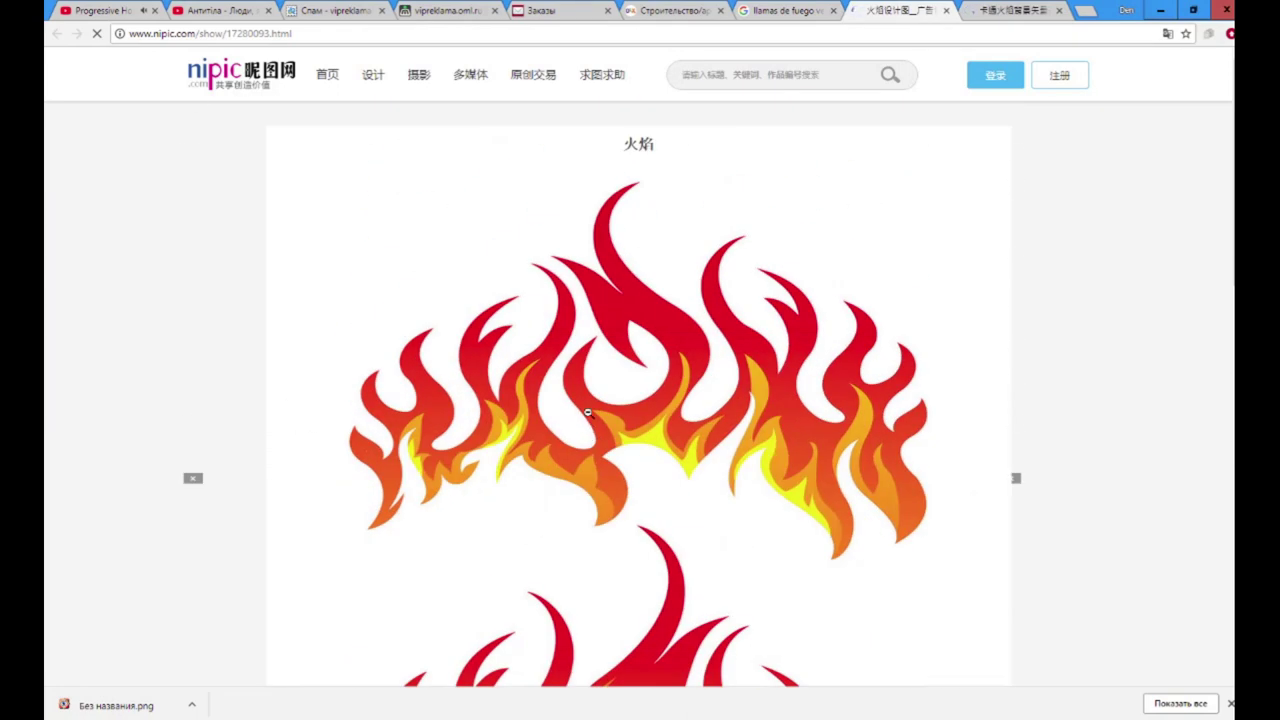
Save the nipic.com flame picture to the Вывеска folder as a JPEG named "Огонь Вектор".
right_click(588, 412)
left_click(610, 440)
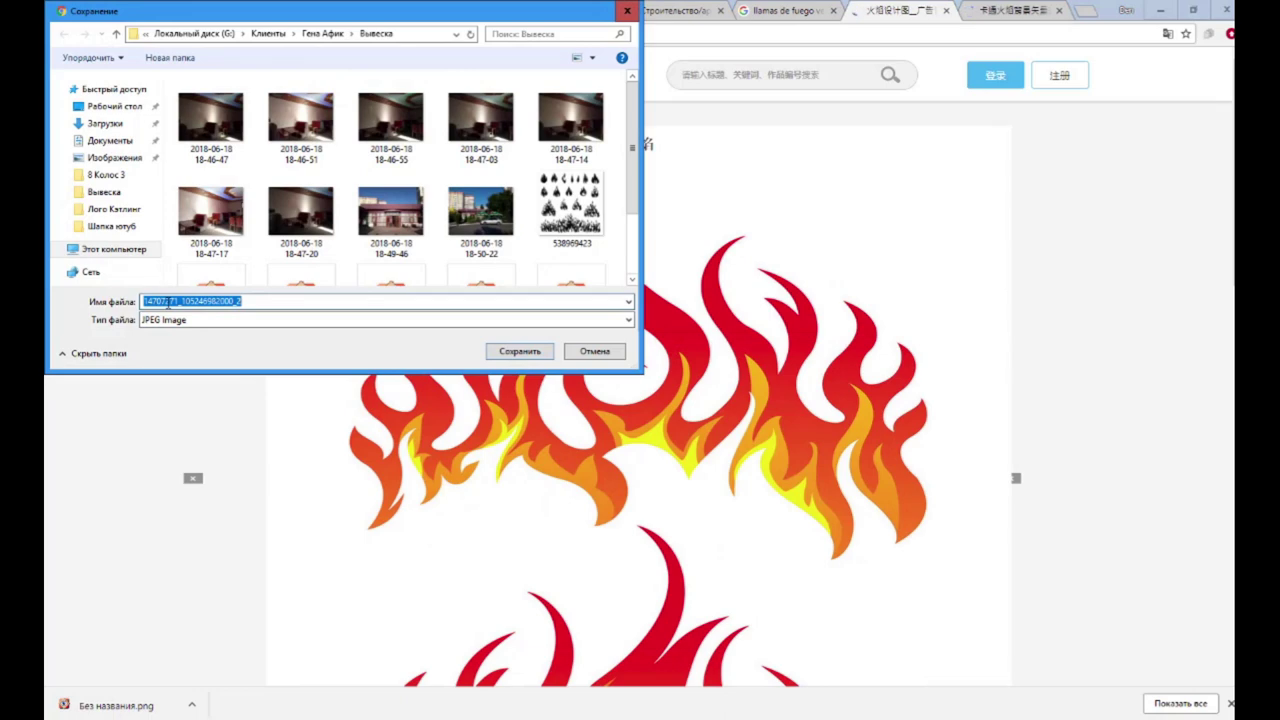
type("Огонь Вектор")
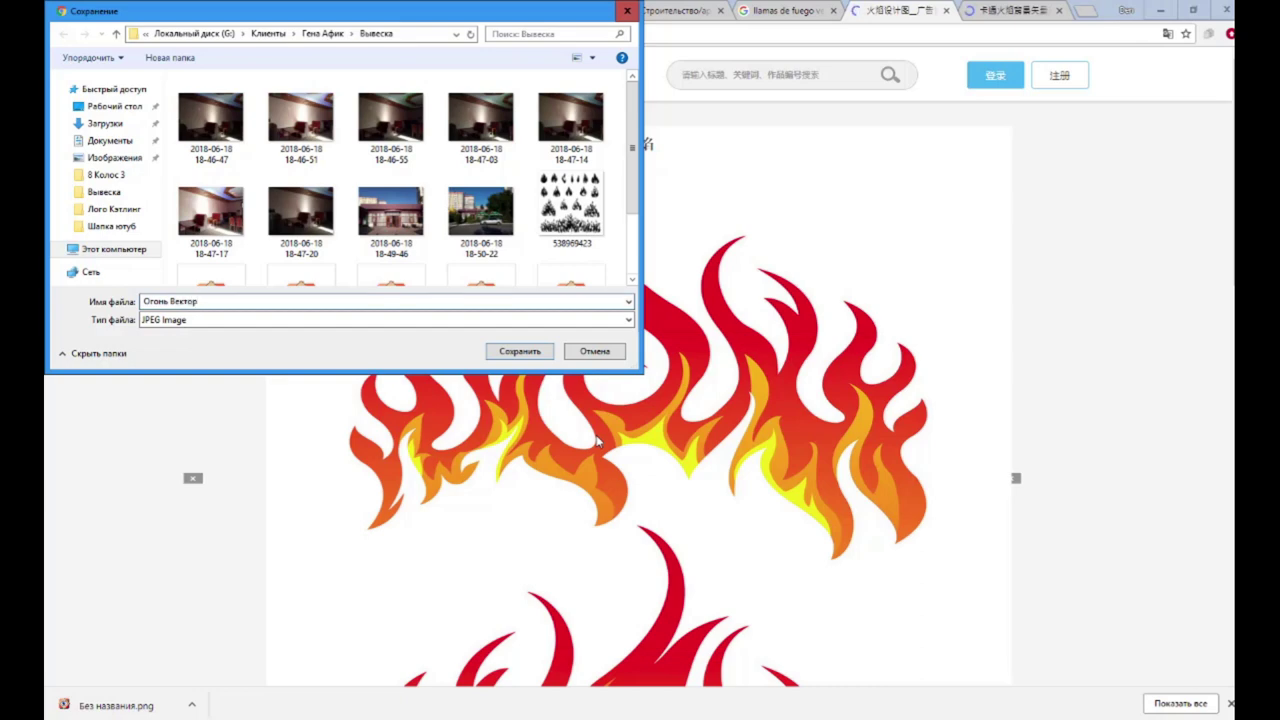
left_click(519, 351)
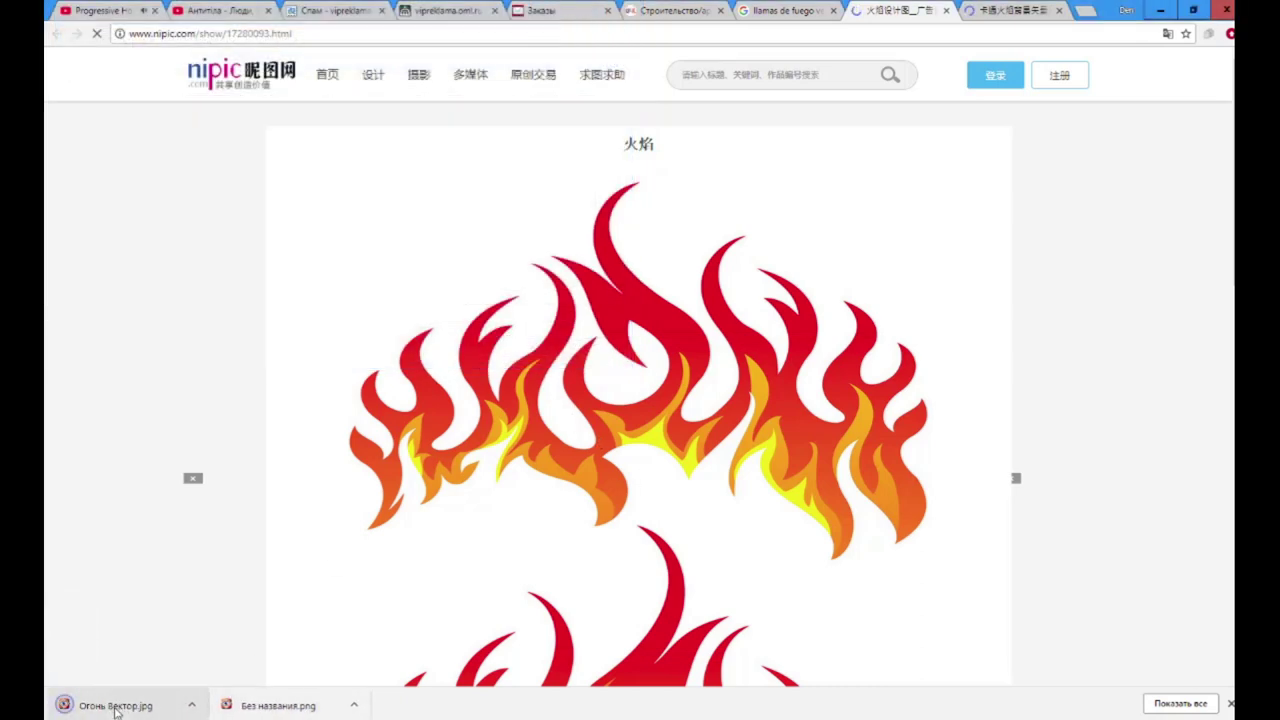
Switch to Photoshop and place Огонь Вектор.jpg in Rectangle 1.psb, behind the Очаг lettering and just above the Background layer.
left_click_drag(117, 709, 605, 292)
left_click_drag(696, 211, 895, 119)
scroll(645, 243, "down", 6)
scroll(645, 243, "down", 4)
left_click_drag(566, 371, 704, 306)
left_click_drag(556, 322, 637, 338)
left_click_drag(732, 695, 867, 716)
left_click_drag(389, 283, 230, 265)
left_click_drag(603, 248, 603, 326)
key("Return")
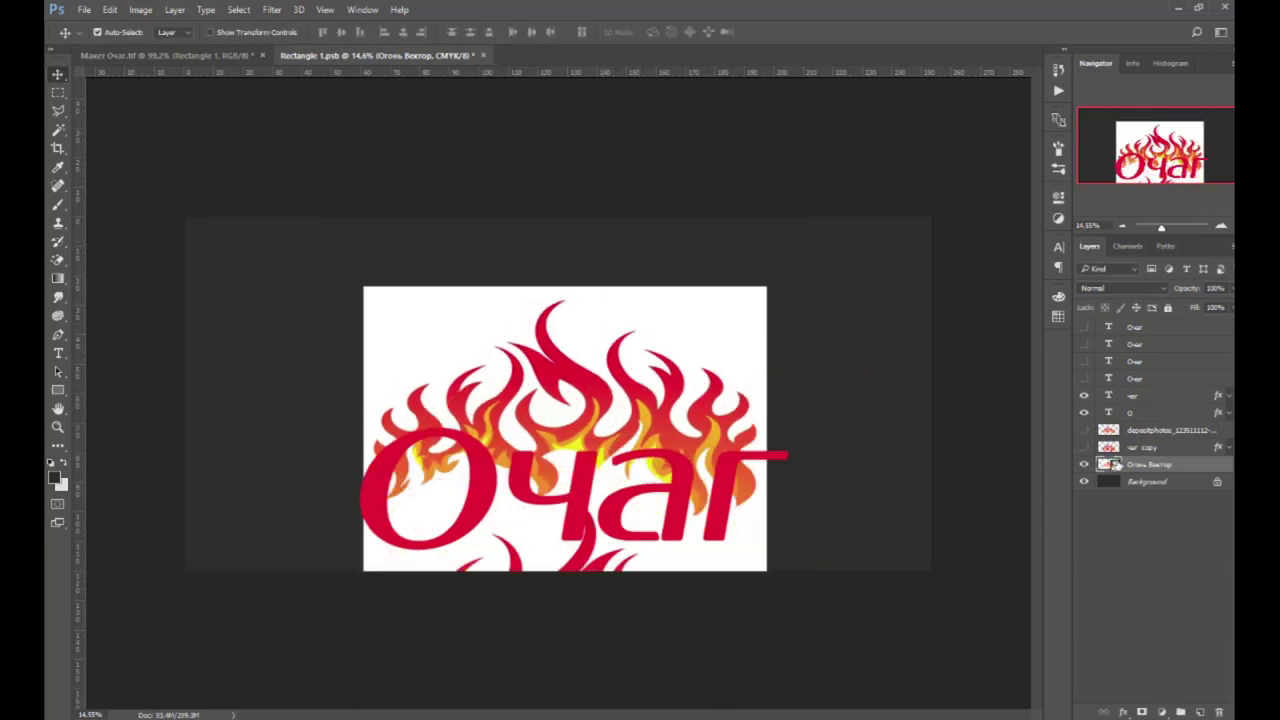
Open the contents of the placed Огонь Вектор smart object, assigning the working RGB profile sRGB IEC61966-2.1.
key("i")
double_click(1112, 465)
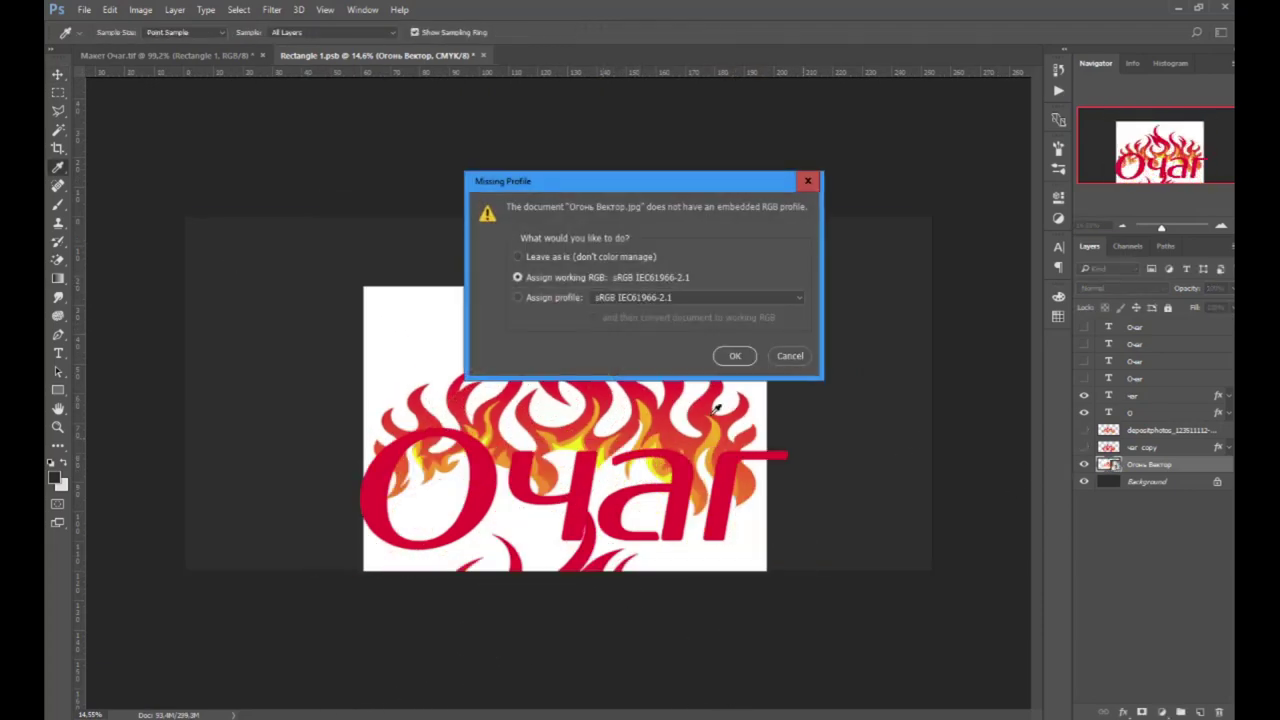
left_click(734, 356)
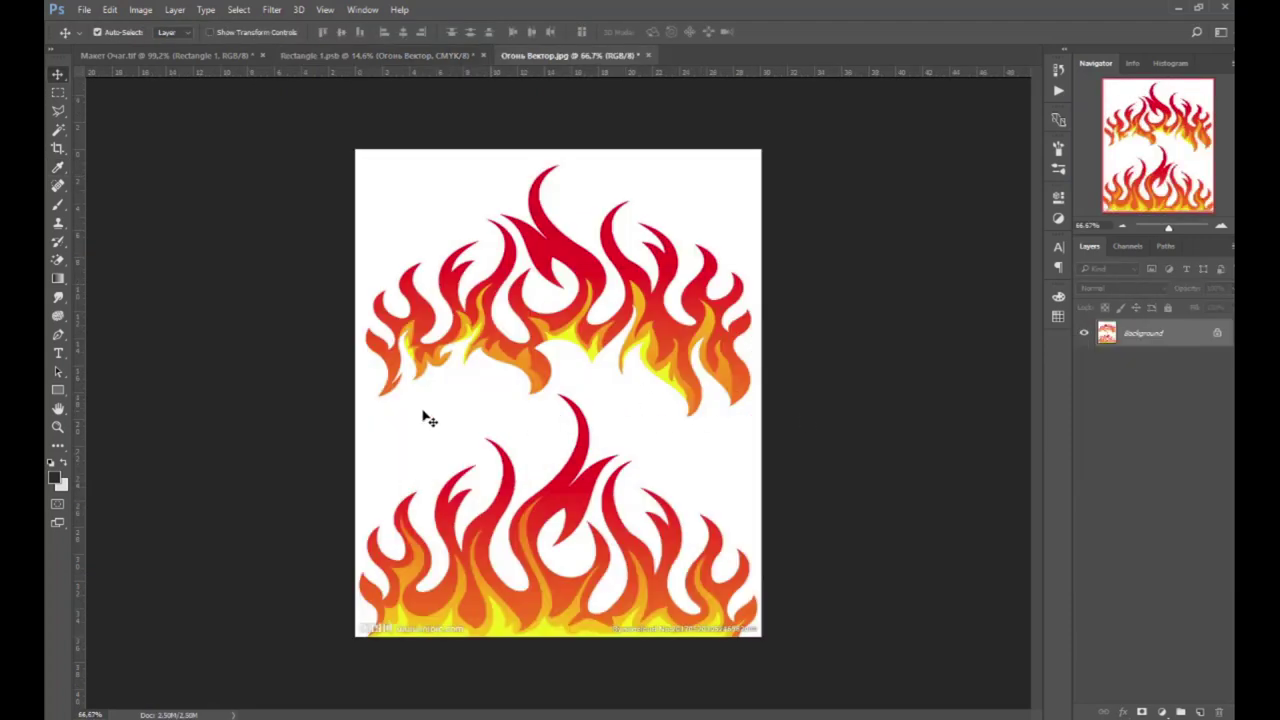
Crop the picture to its upper row of flames and erase the white background with the Magic Eraser.
left_click(57, 148)
left_click_drag(558, 634, 557, 527)
key("Return")
left_click(57, 260)
left_click(434, 306)
left_click(577, 520)
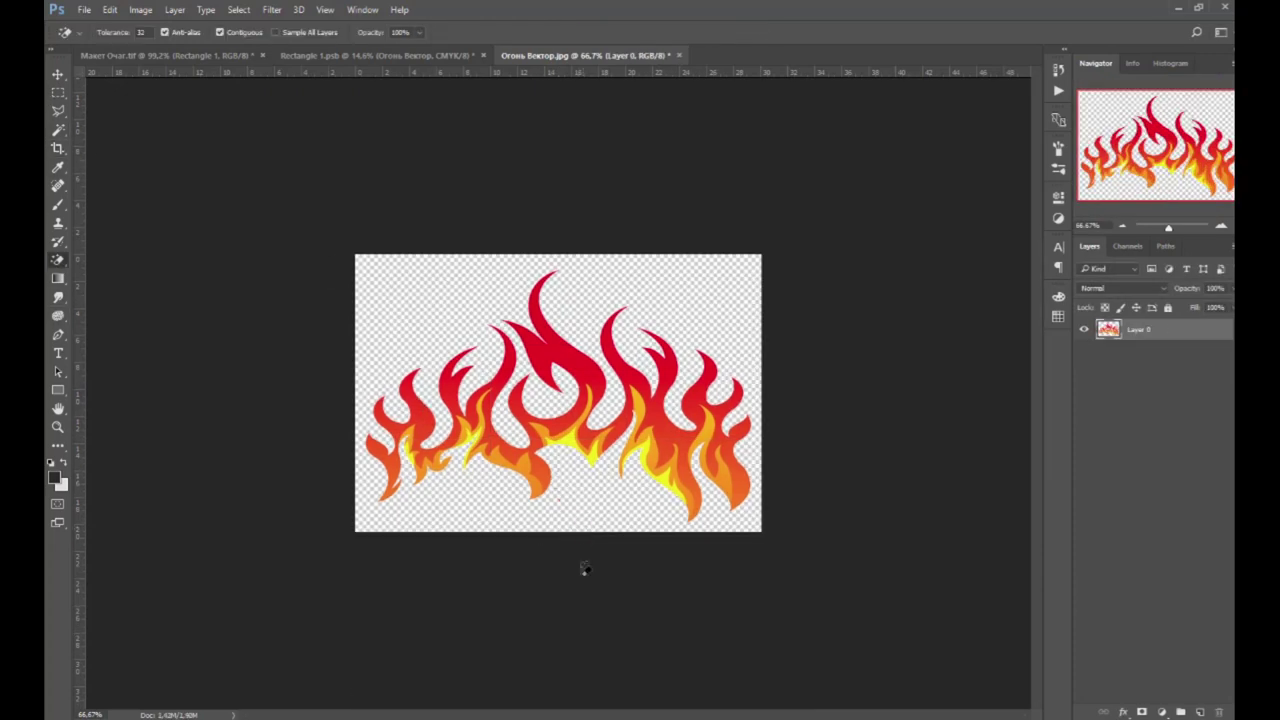
Move the cut-out flames into Rectangle 1.psb, remove the placed Огонь Вектор layer and convert the flames to a smart object.
left_click(57, 74)
scroll(562, 343, "up", 1)
left_click_drag(560, 342, 503, 407)
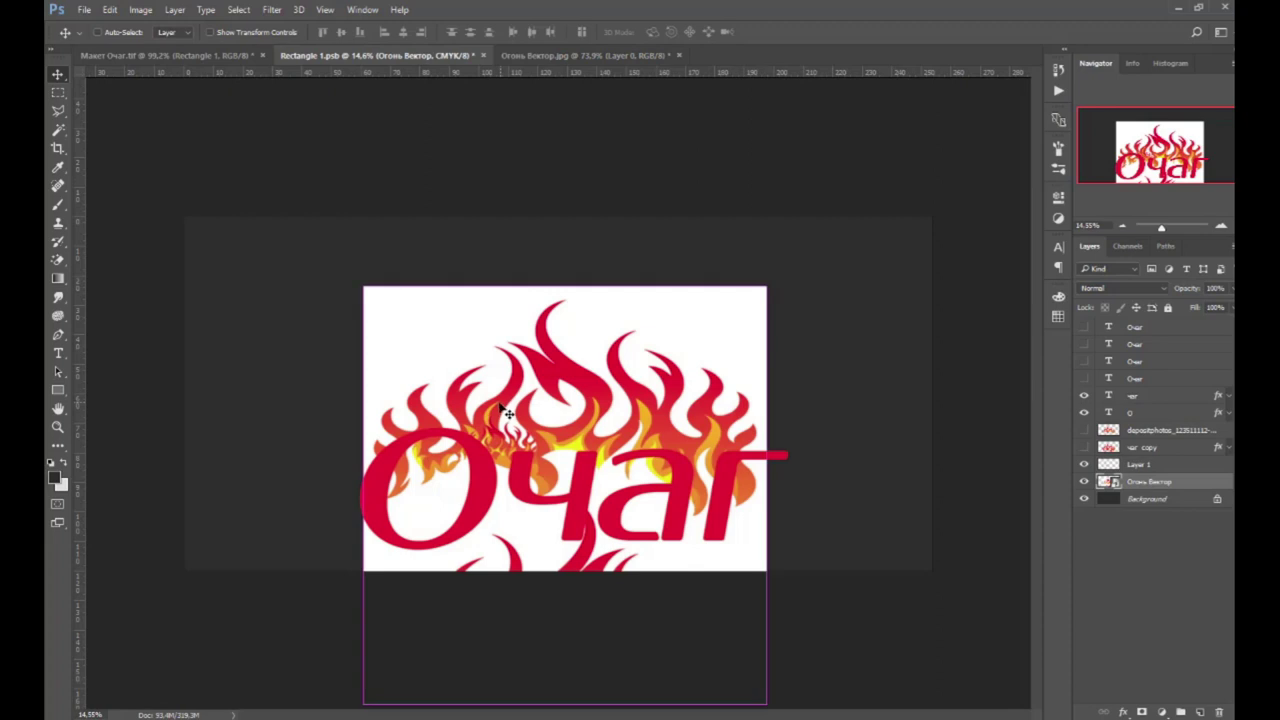
key("ctrl+z")
left_click_drag(515, 434, 441, 398)
right_click(1180, 464)
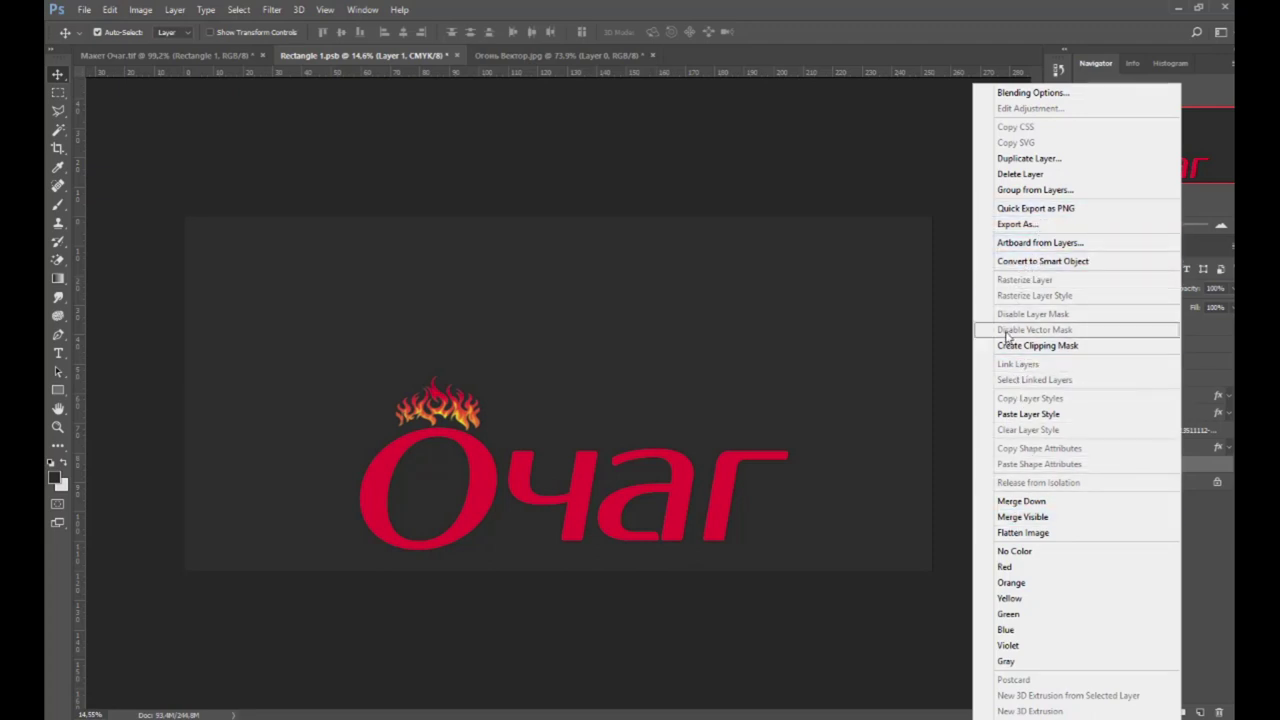
left_click(1020, 261)
Enlarge the flames with Free Transform so they span the Очаг lettering and sit behind it.
key("ctrl+t")
left_click_drag(440, 405, 582, 418)
left_click_drag(622, 445, 760, 536)
left_click_drag(705, 476, 705, 508)
key("Return")
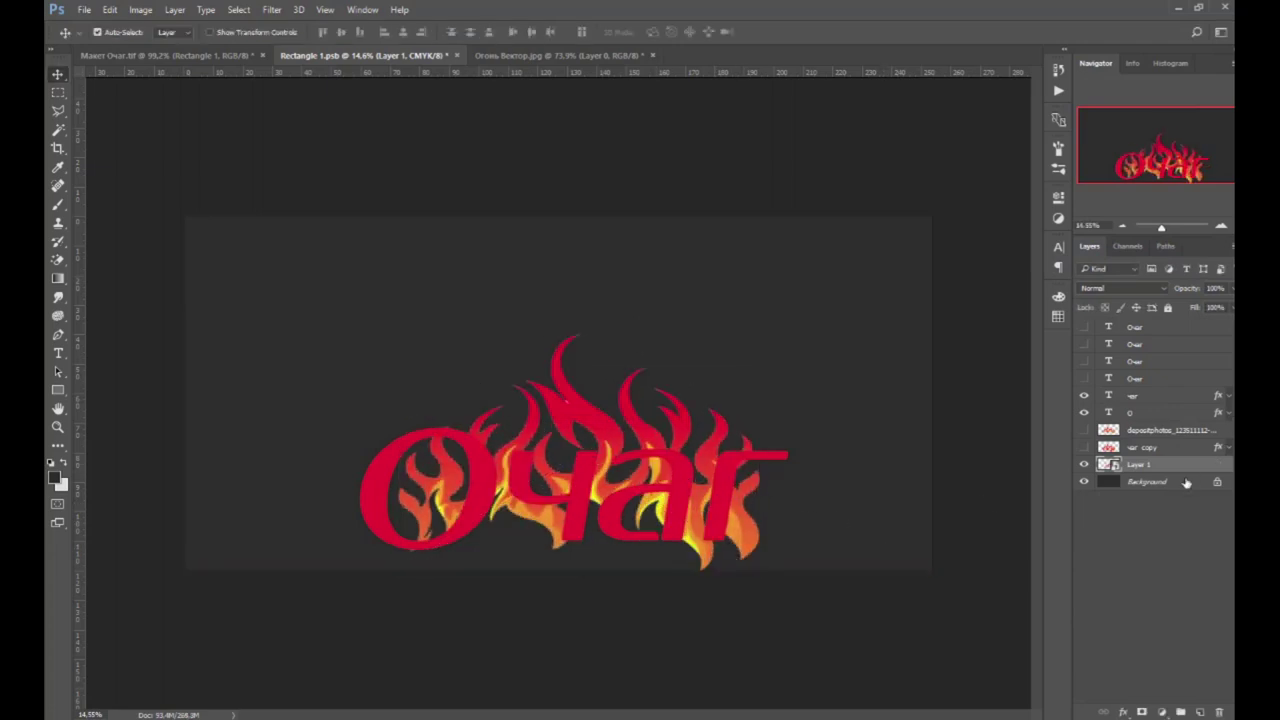
Give the flame layer the same white outer stroke style as the merged flame copy.
double_click(1186, 466)
key("Escape")
right_click(1186, 466)
left_click(1198, 457)
right_click(1179, 468)
left_click(1075, 452)
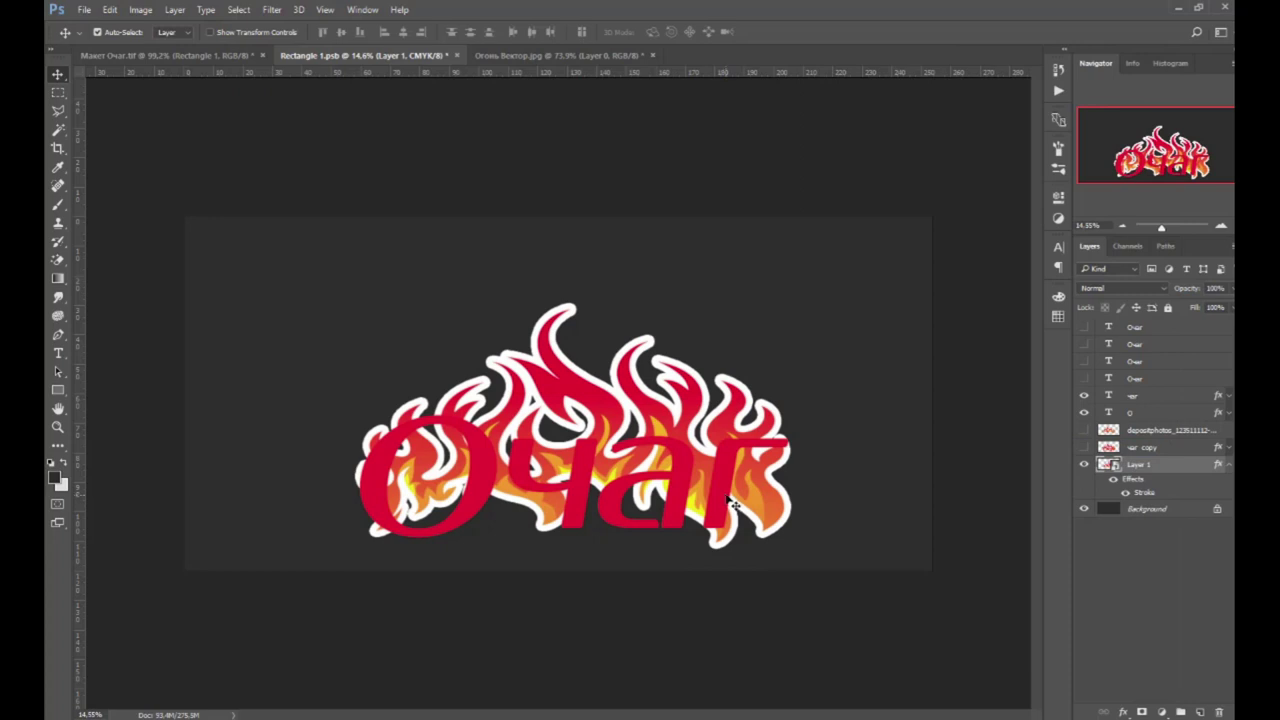
Convert the stroke effects of the "чаг" and "О" text layers into separate Outer Stroke layers.
right_click(1157, 466)
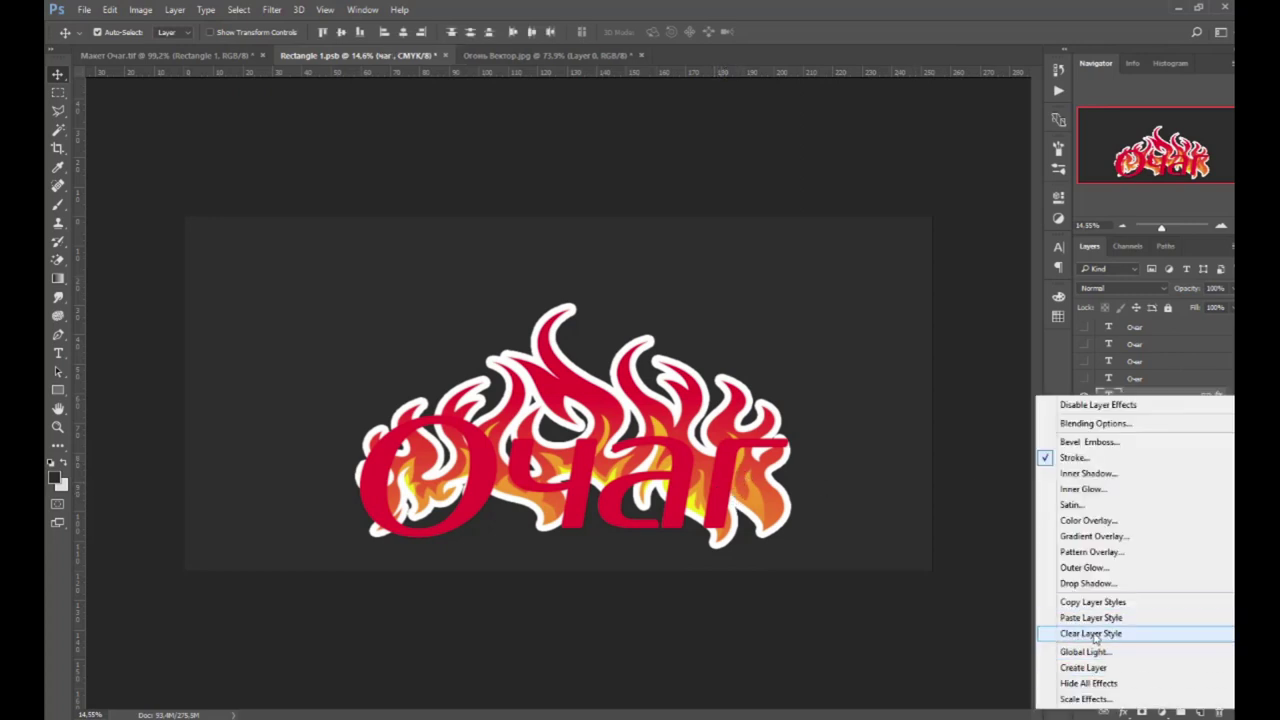
left_click(1107, 668)
left_click(1084, 397)
left_click(1084, 397)
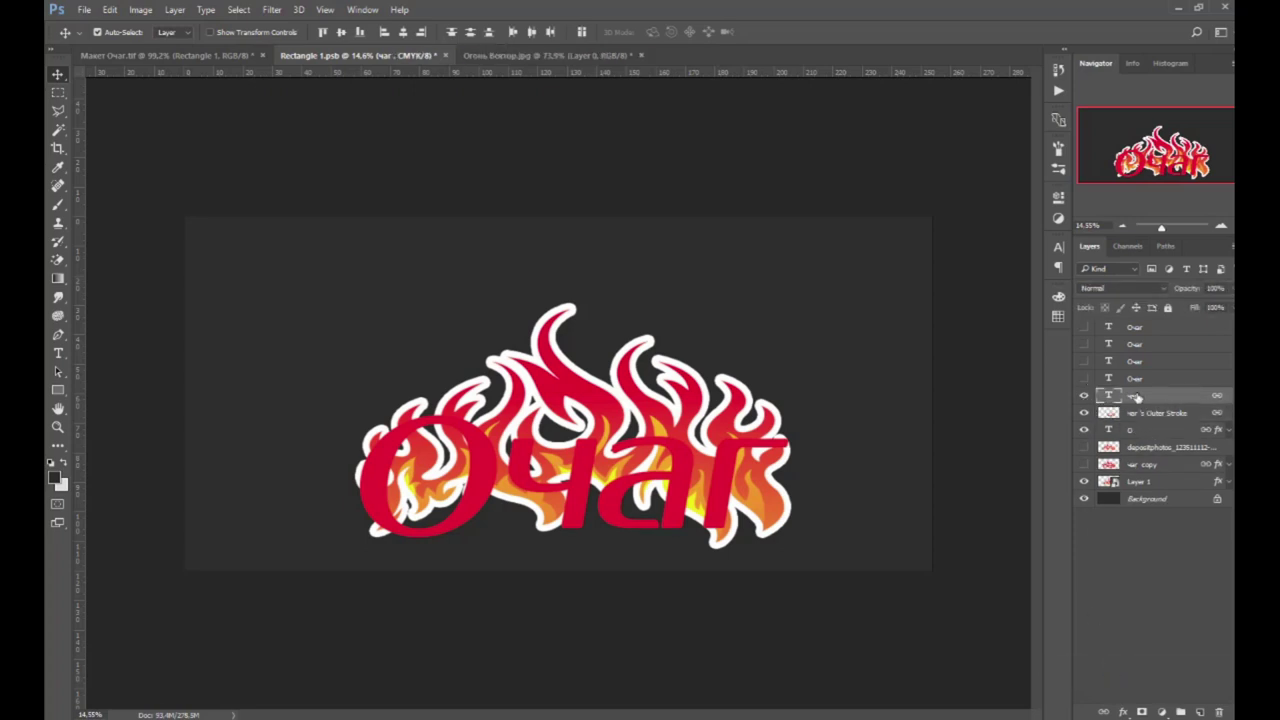
right_click(1214, 431)
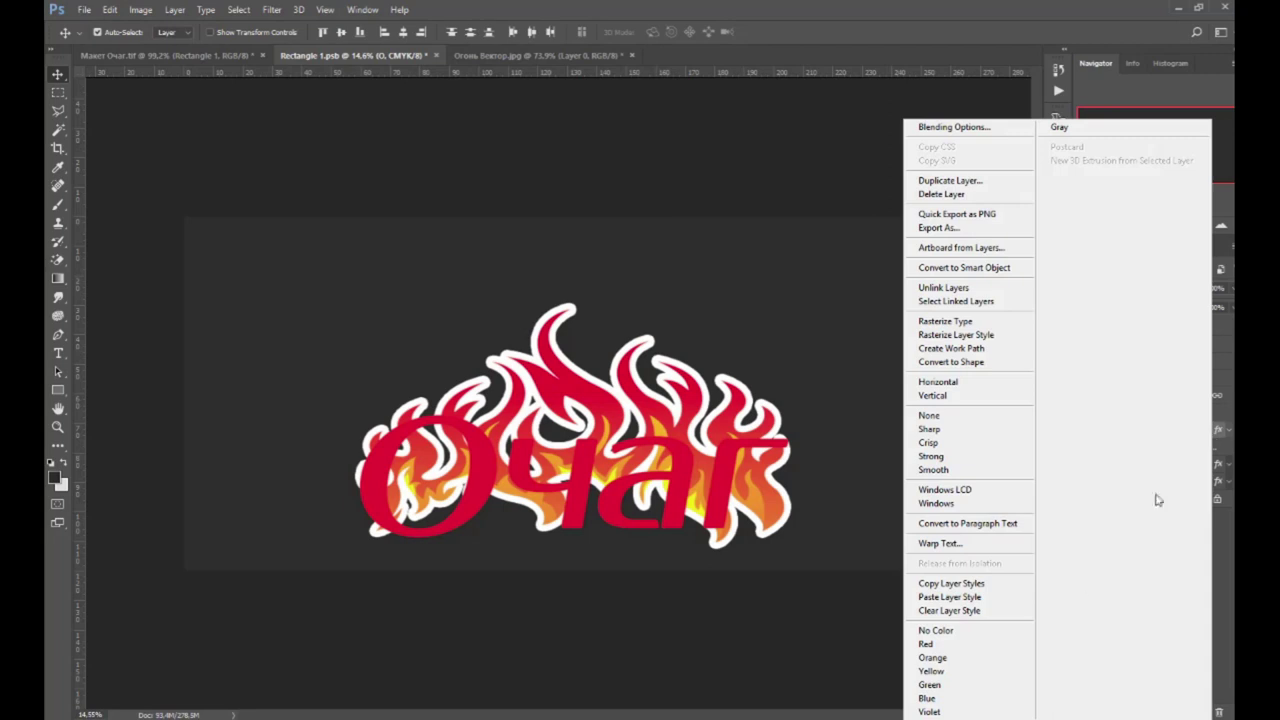
right_click(1219, 430)
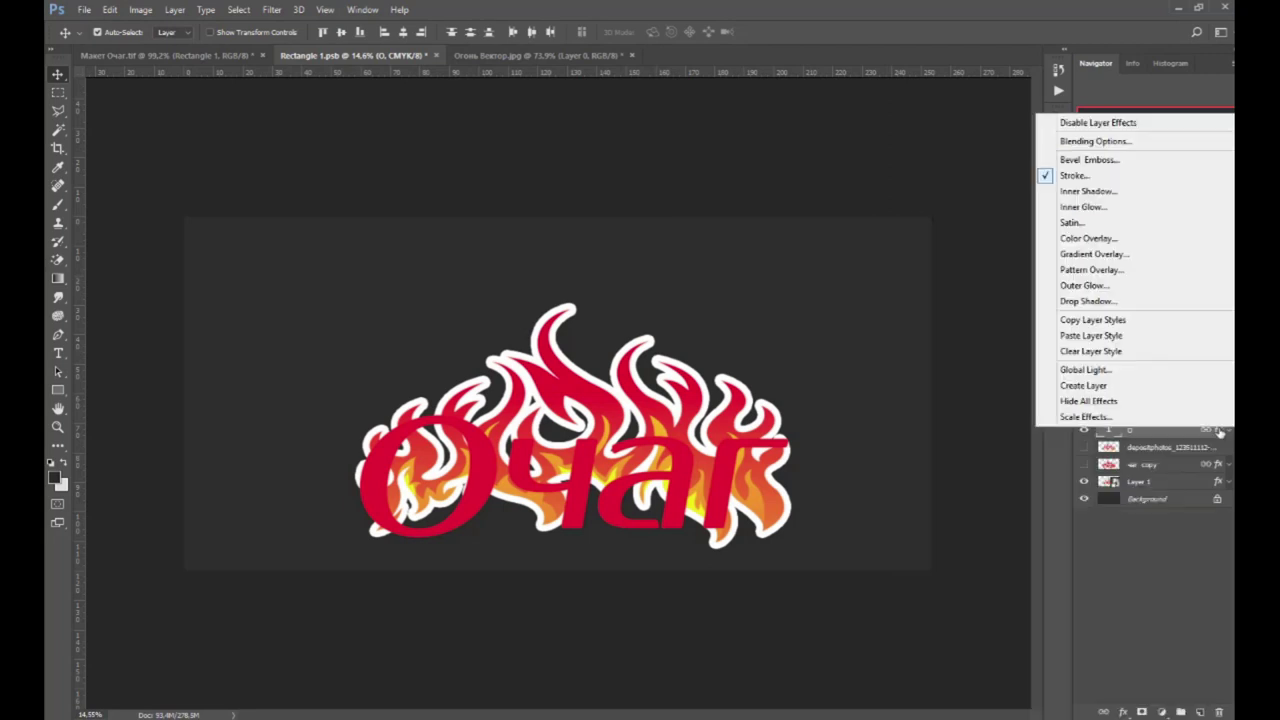
left_click(1130, 386)
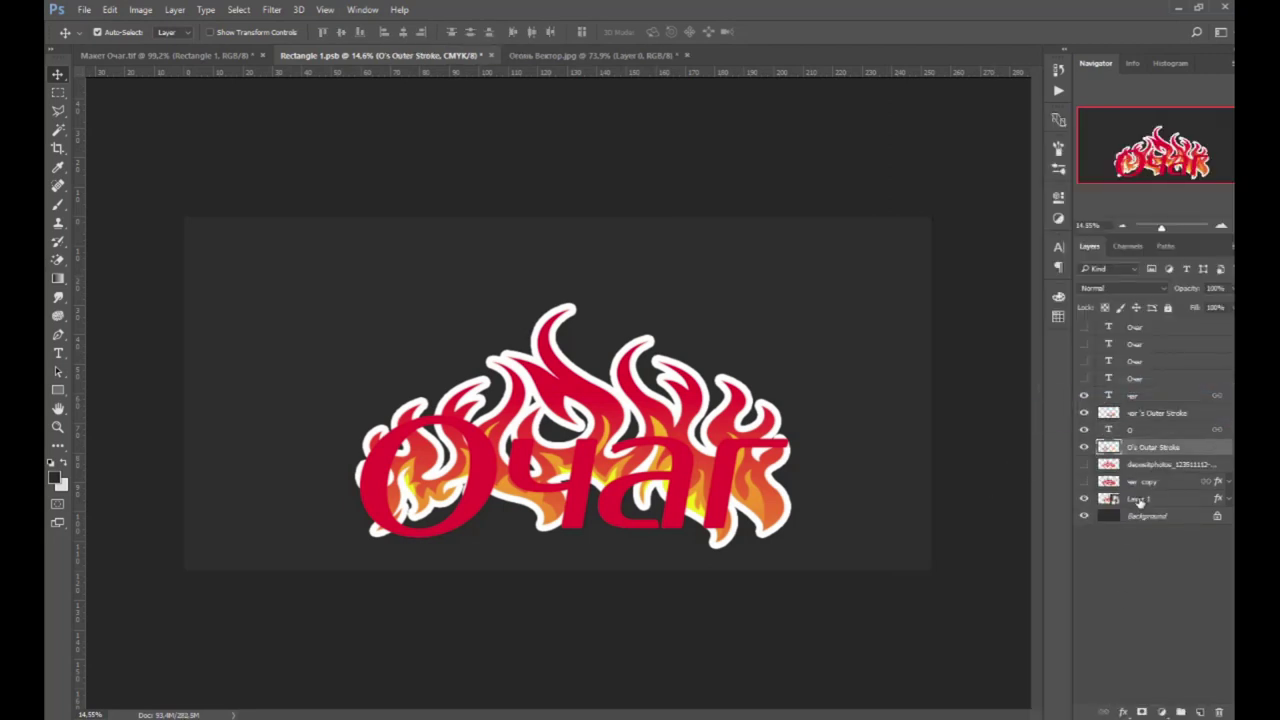
Move the "О" text layer directly below the "чаг" text layer and hide both text layers.
left_click(1158, 430)
mouse_move(1146, 430)
left_mouse_down()
mouse_move(1150, 405)
mouse_move(1083, 396)
left_mouse_up()
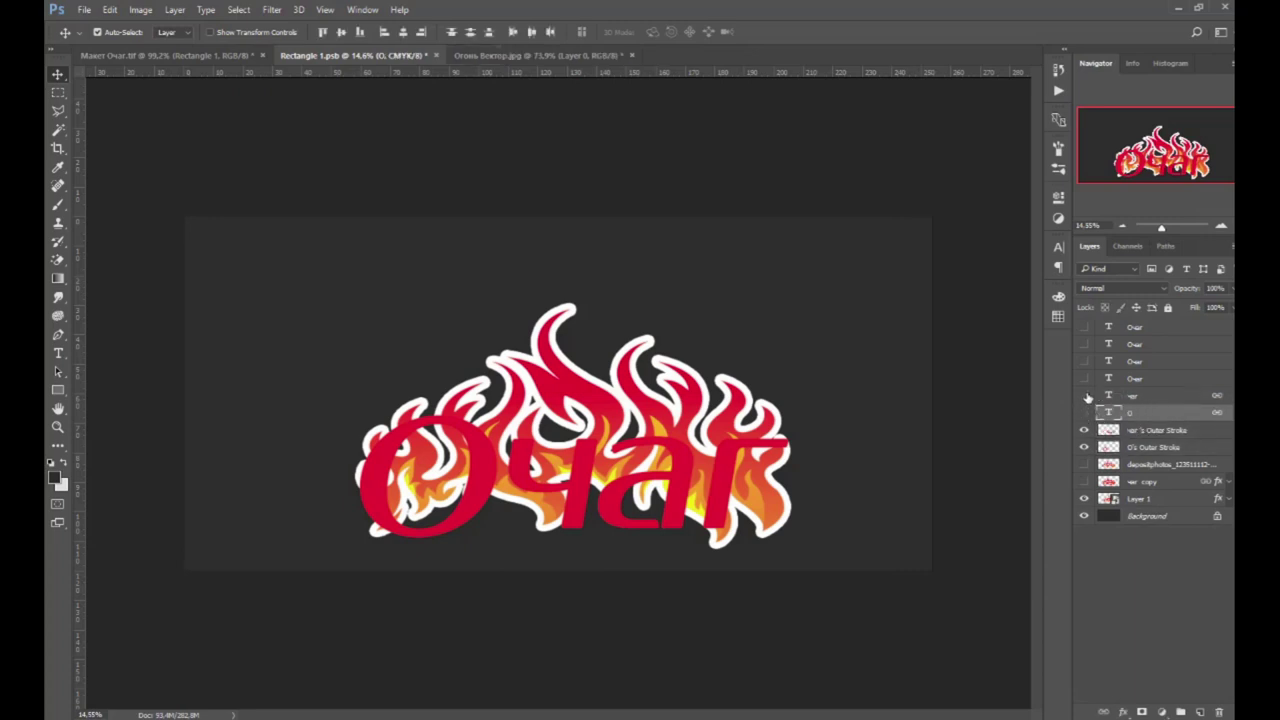
left_click(1134, 432)
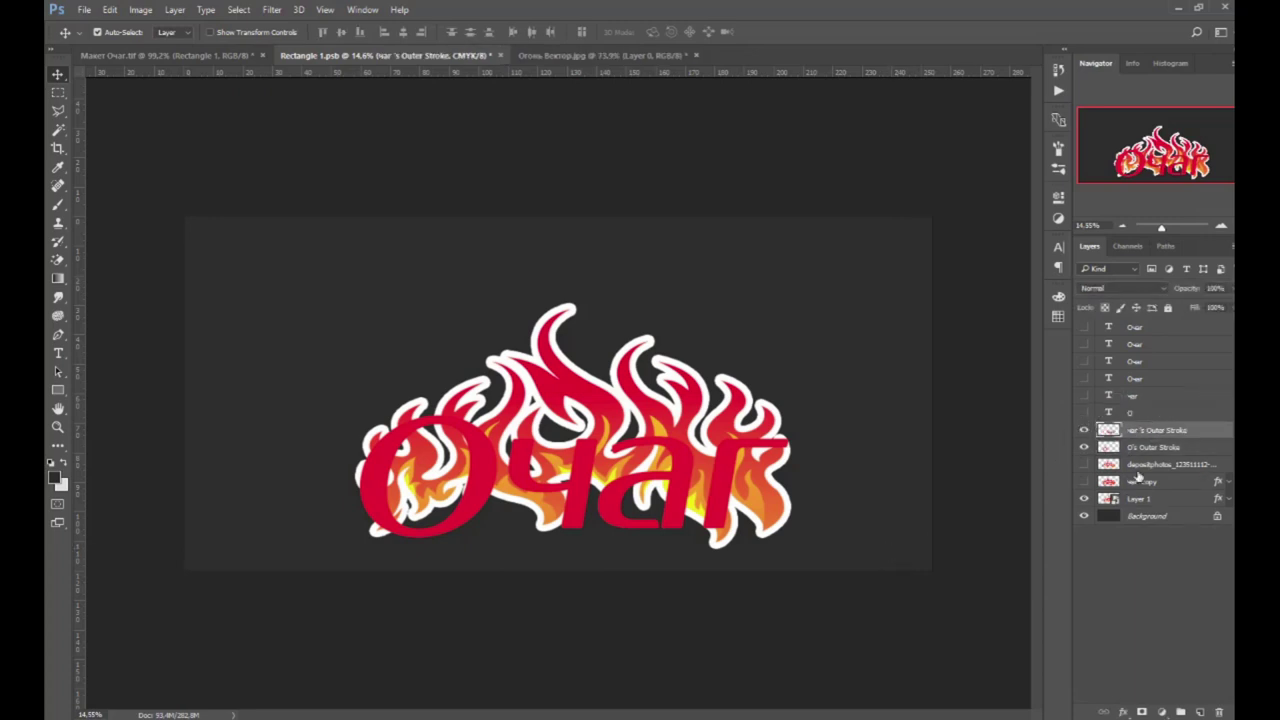
Give the "чаг" Outer Stroke layer a white 64 px outside stroke and a 90° dark-red-to-red linear gradient overlay, and copy this style to the "О" one.
double_click(1142, 432)
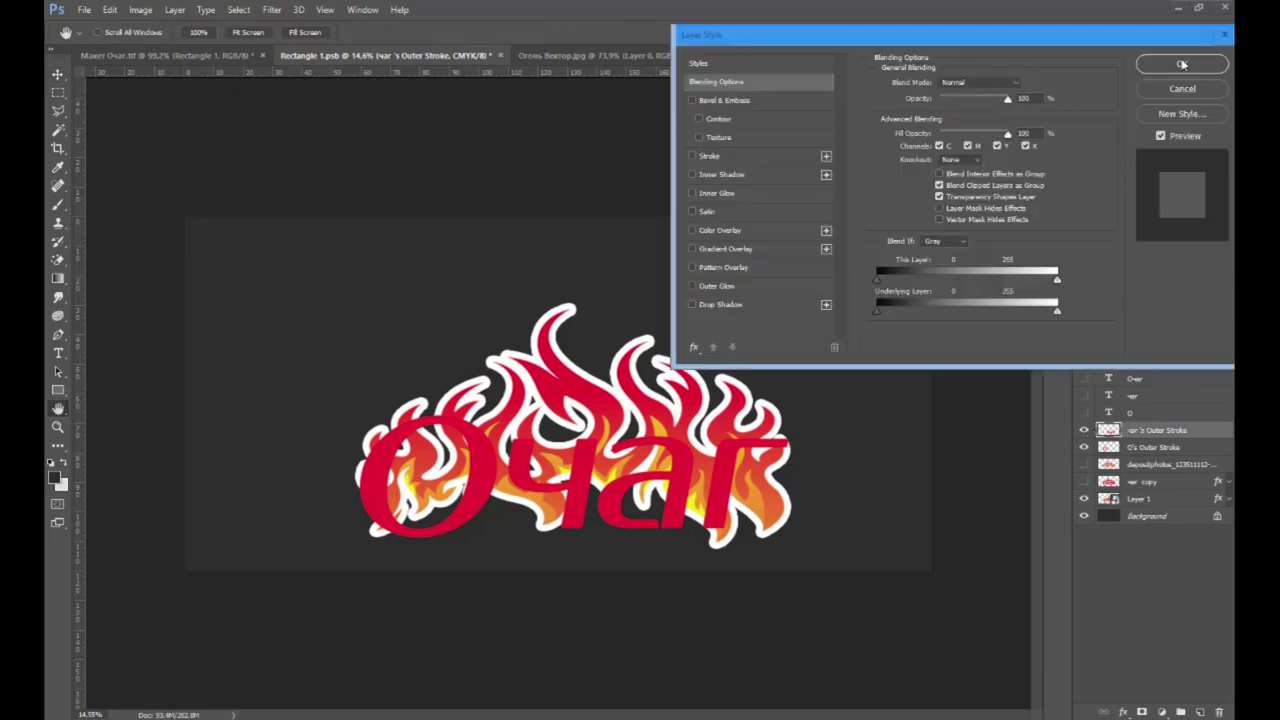
left_click(709, 156)
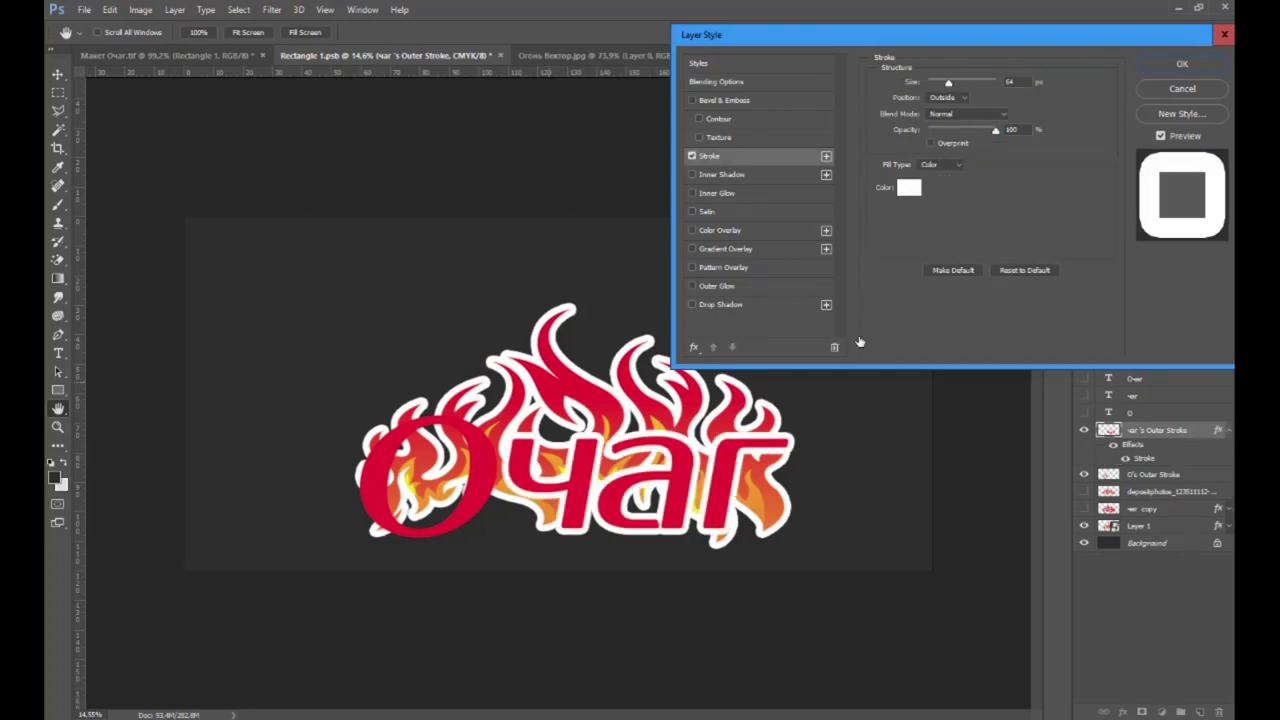
left_click(725, 249)
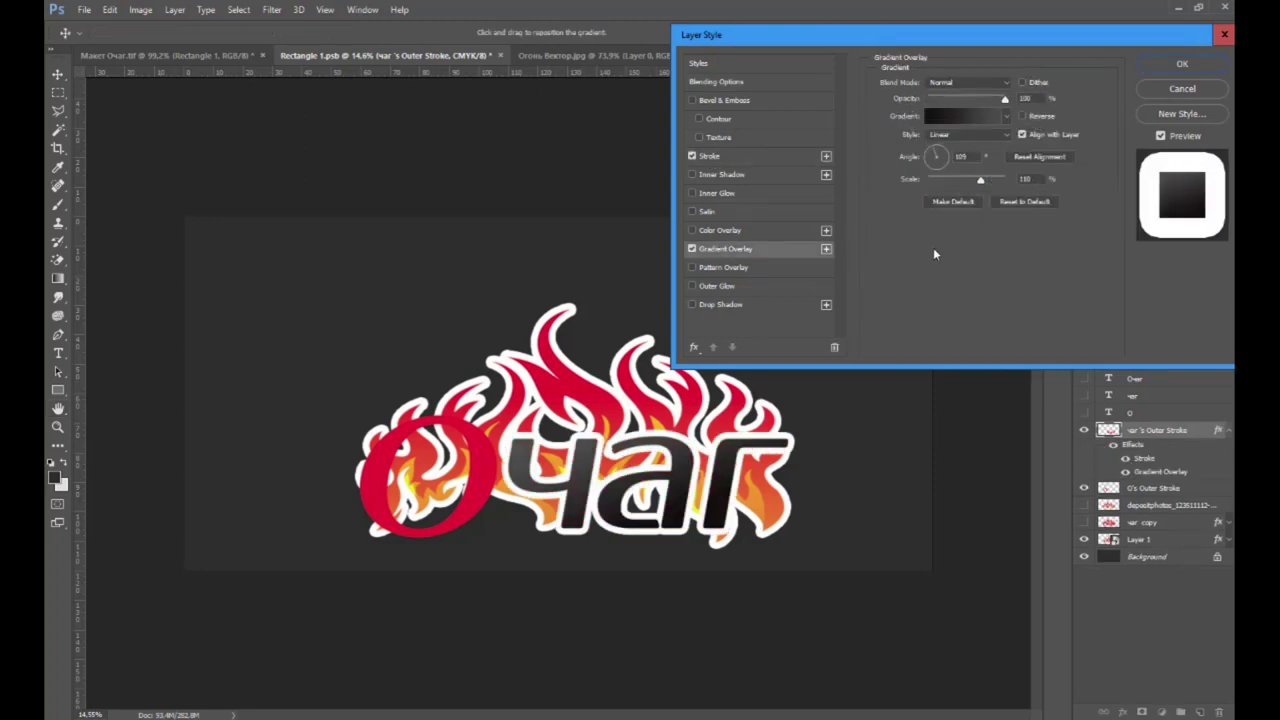
left_click(975, 115)
double_click(960, 156)
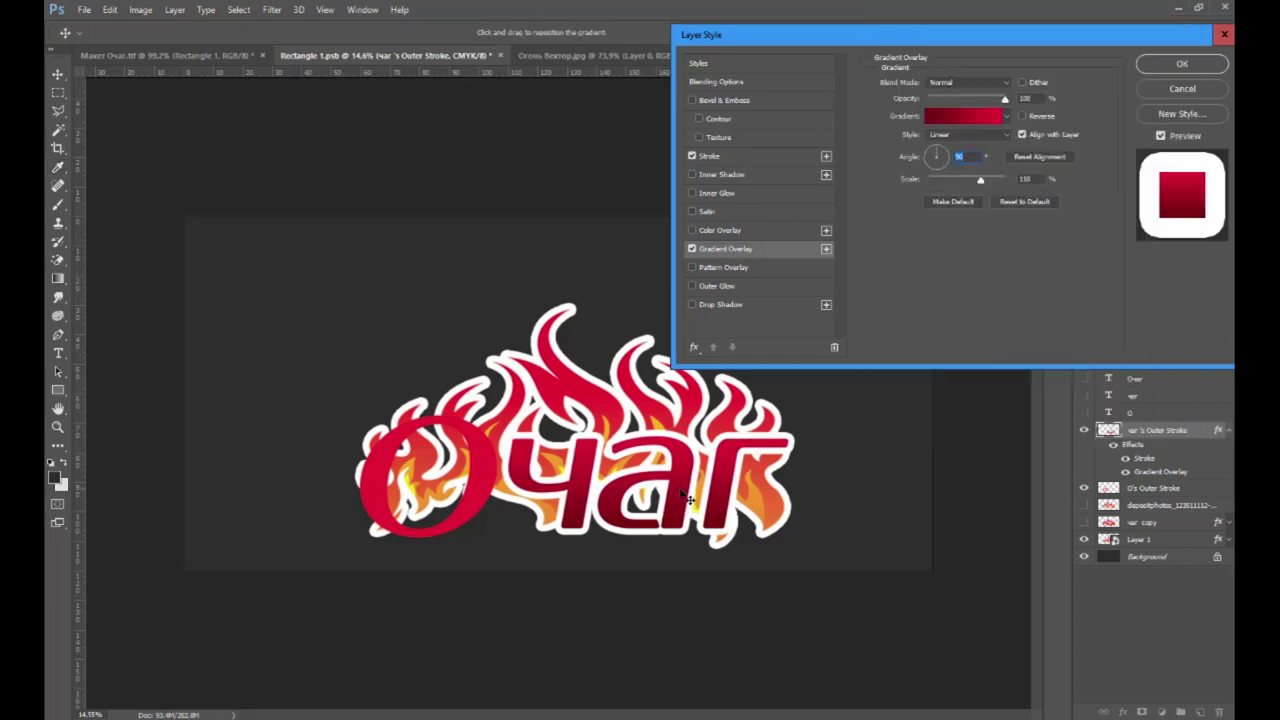
left_click(1182, 64)
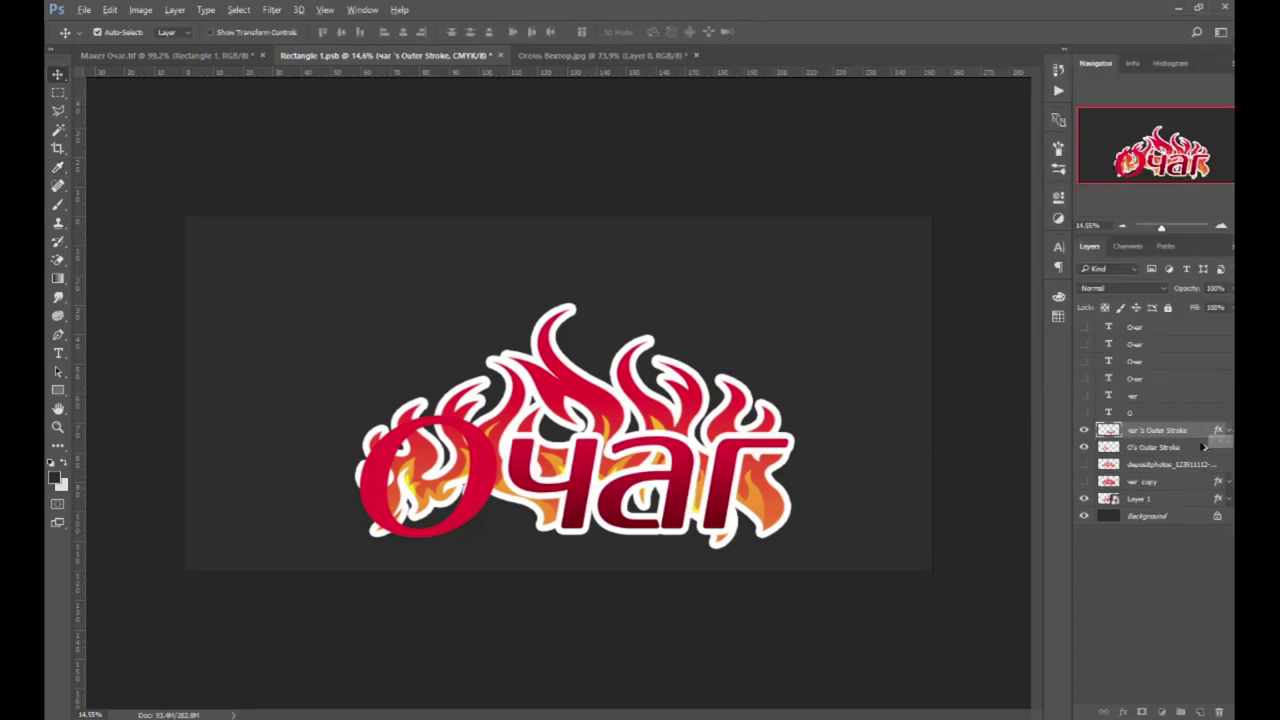
Shrink and skew the flame layer with Free Transform and position it so the flames rise from behind the top of "чаг".
left_click(1140, 539)
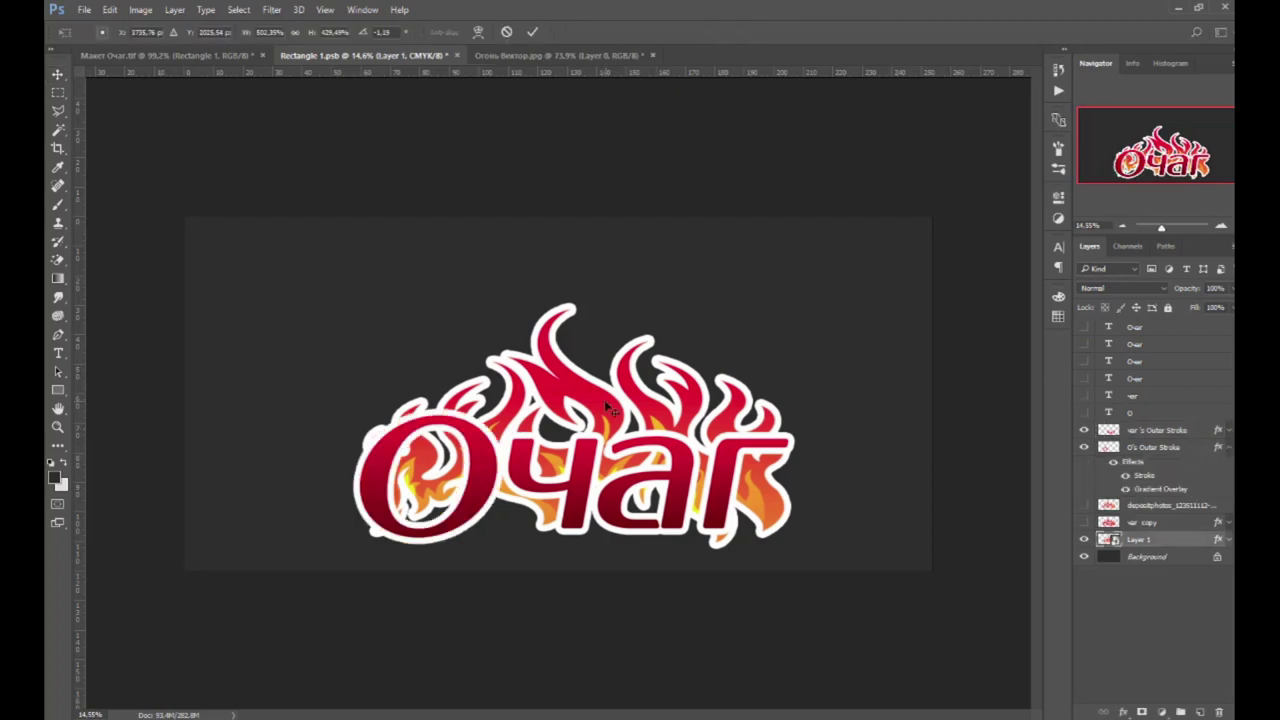
key("ctrl+t")
left_click_drag(787, 546, 738, 513)
left_click_drag(600, 412, 606, 390)
left_click_drag(573, 312, 576, 336)
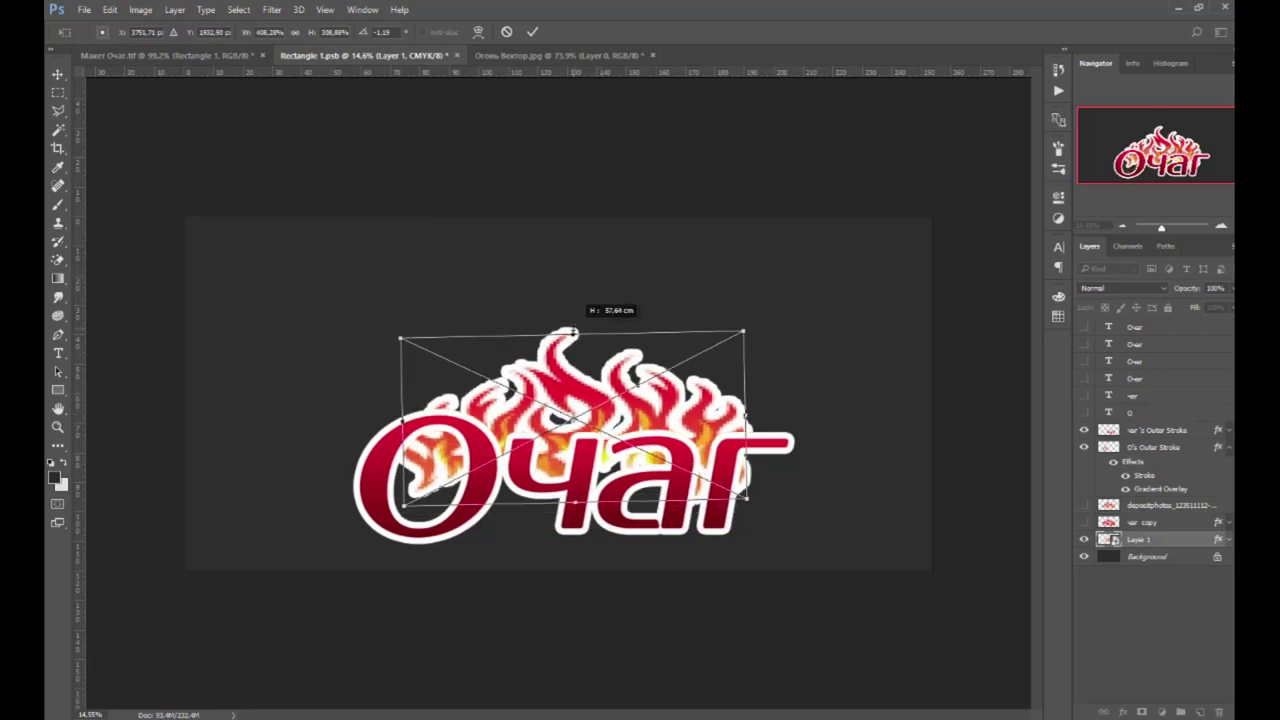
mouse_move(584, 412)
left_mouse_down()
mouse_move(584, 400)
mouse_move(583, 413)
left_mouse_up()
key("Return")
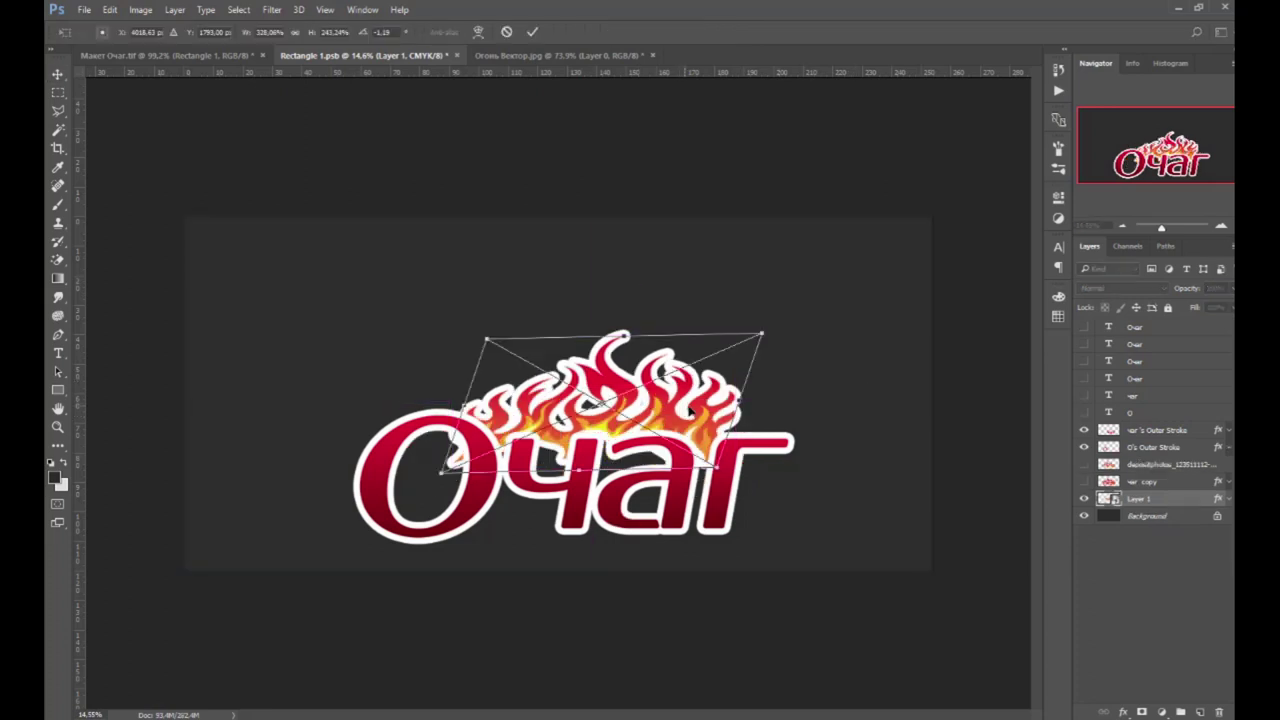
left_click_drag(810, 340, 815, 345)
key("Return")
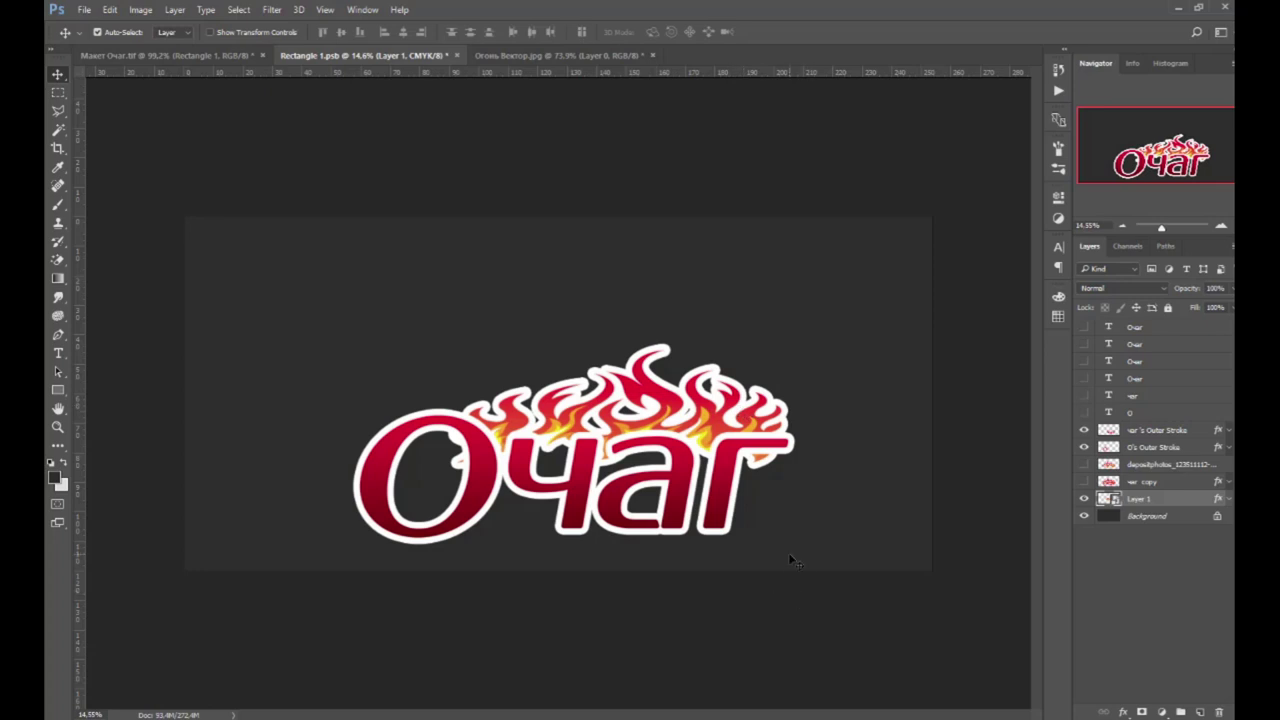
Hide the dark Background layer in the logo document and save it to update the logo in the facade mockup.
scroll(810, 467, "down", 10)
scroll(705, 492, "up", 3)
left_click(793, 443)
left_click(1084, 516)
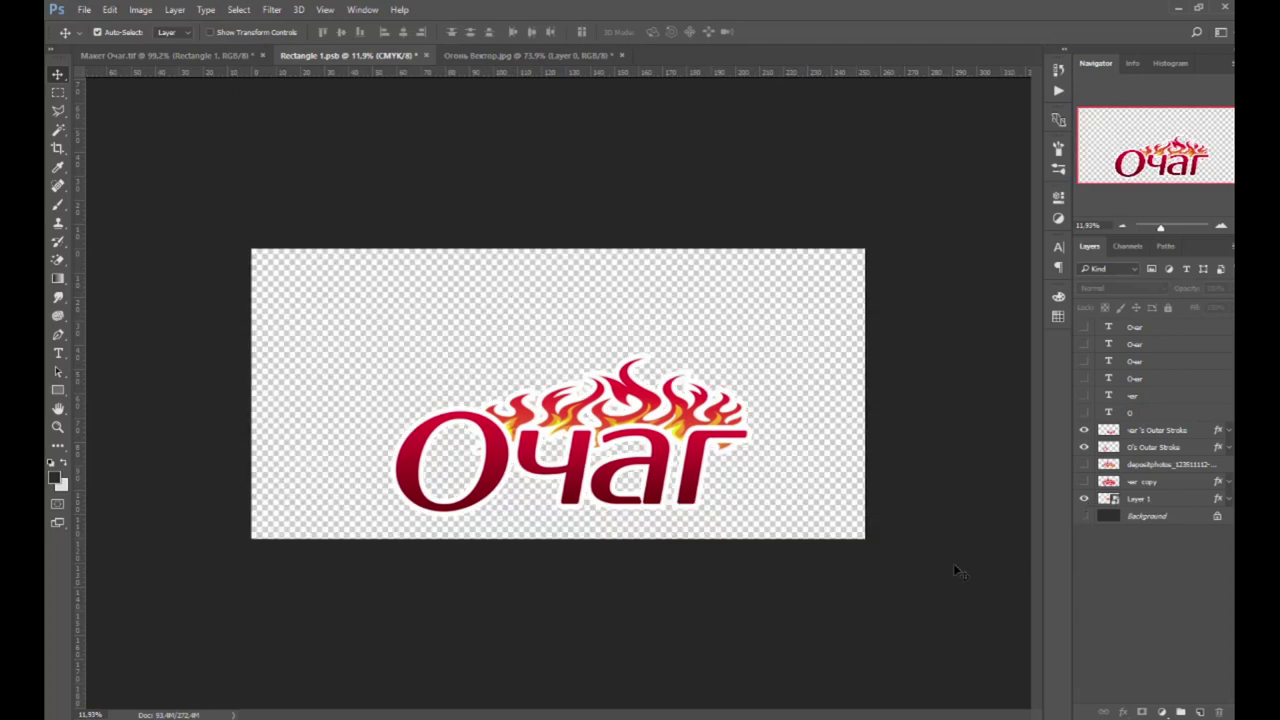
key("ctrl")
key("ctrl+s")
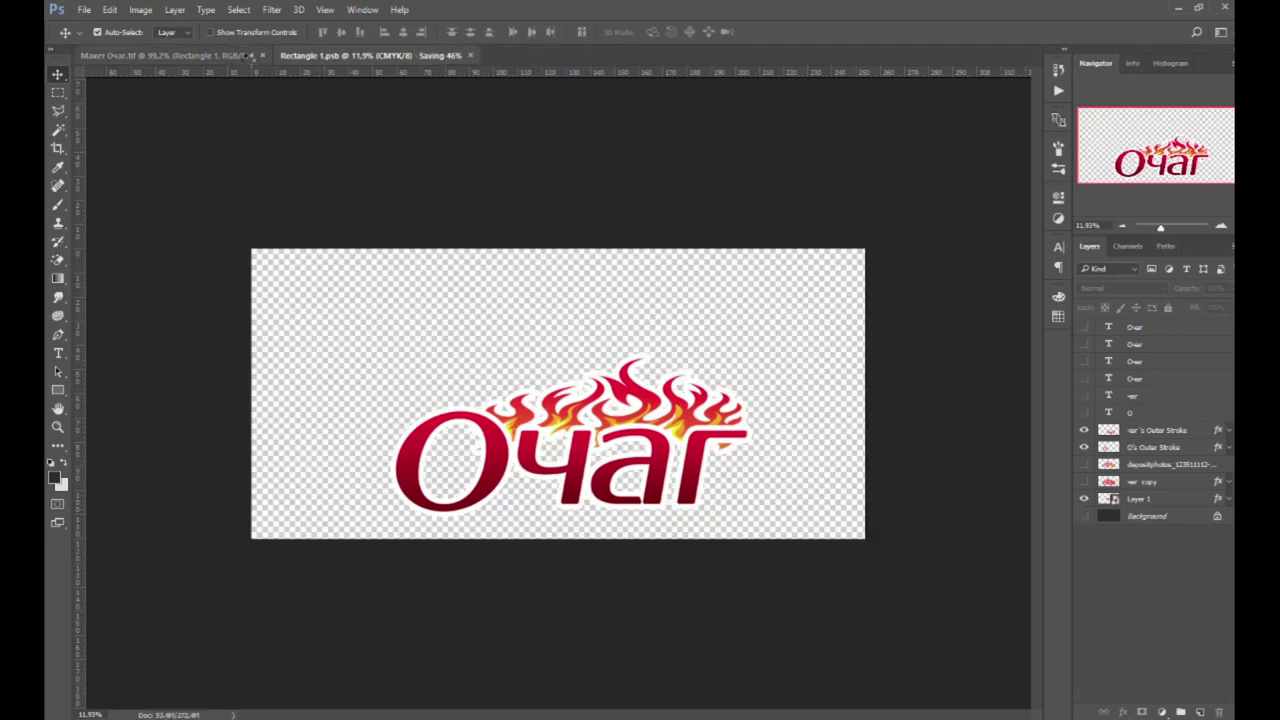
key("ctrl+Tab")
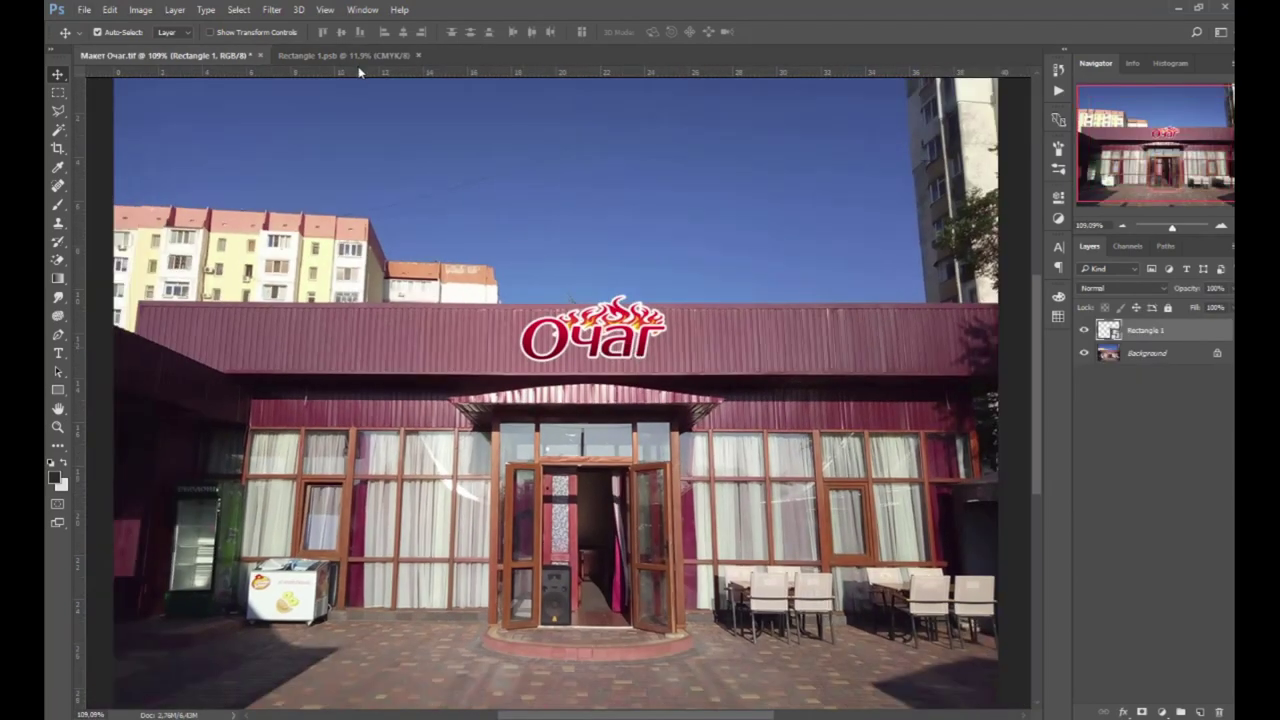
Enlarge the letter and flame layers together in the logo document, save it, and nudge the updated logo down on the facade.
left_click(365, 62)
left_click(655, 455)
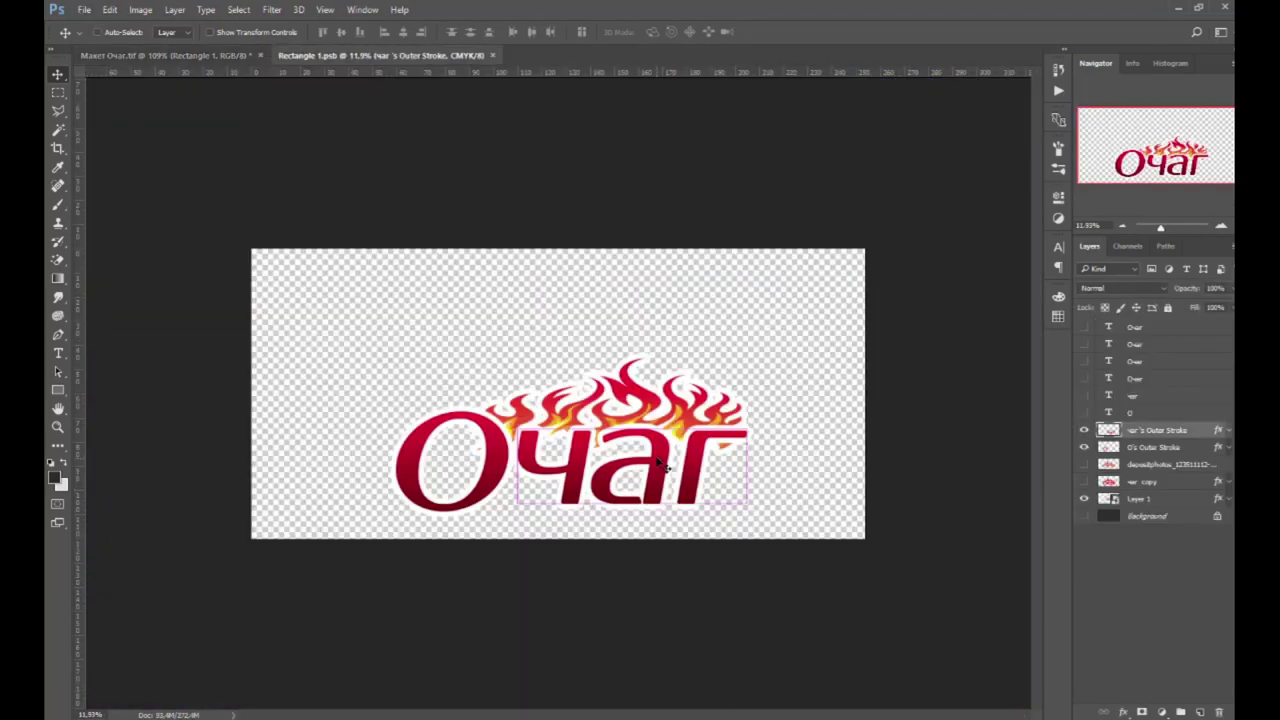
left_click(697, 428, "shift")
left_click(486, 440)
left_click_drag(397, 311, 735, 500)
key("ctrl+t")
left_click_drag(749, 514, 790, 532)
key("Return")
key("ctrl+s")
left_click(160, 60)
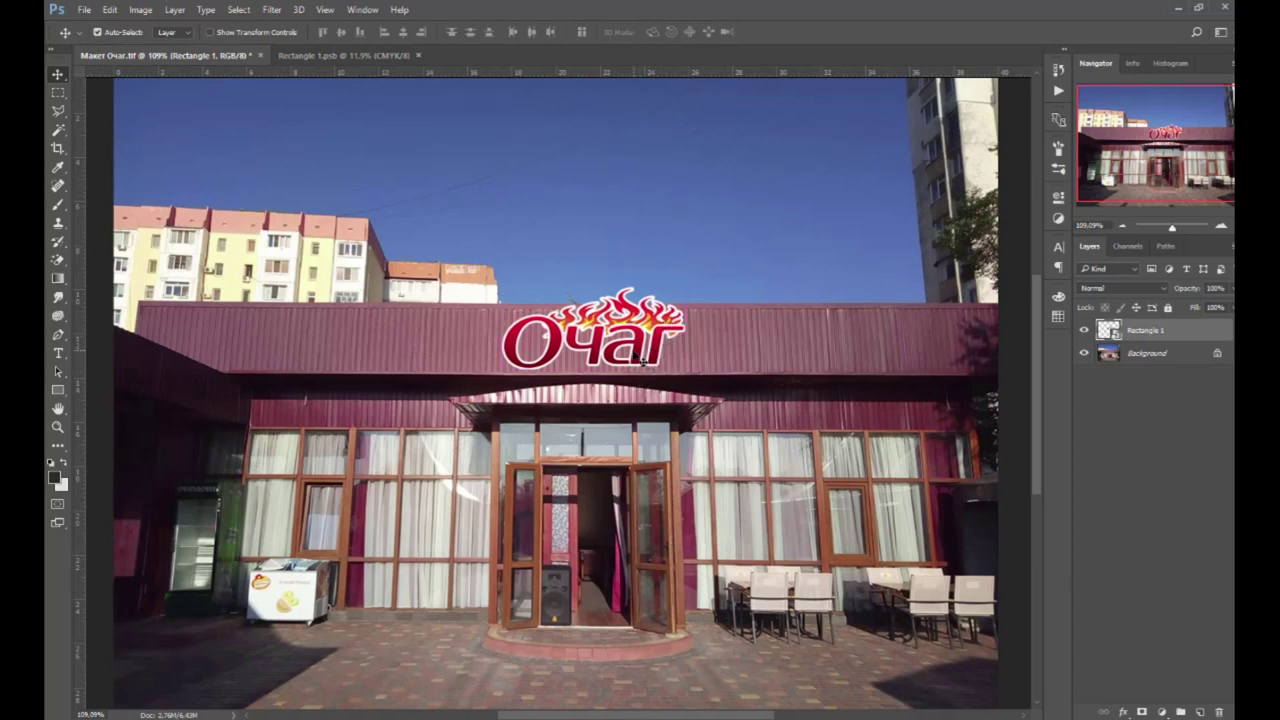
key("shift+Down")
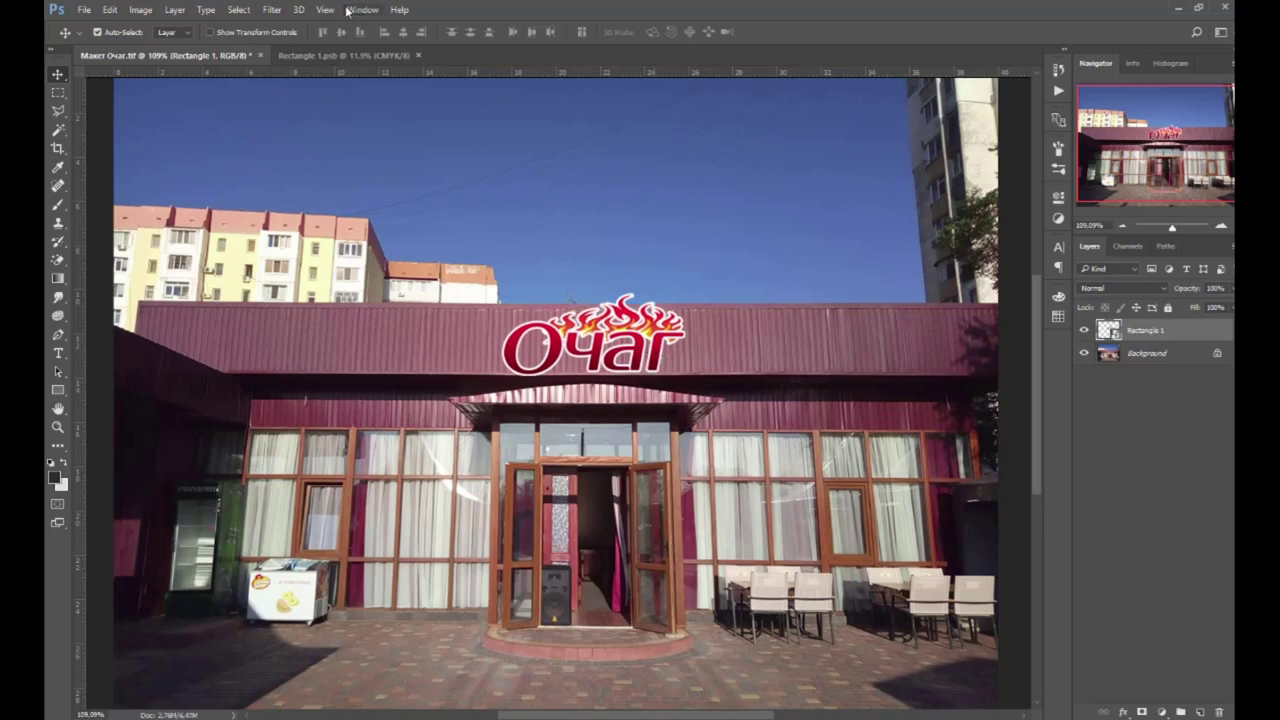
left_click(299, 10)
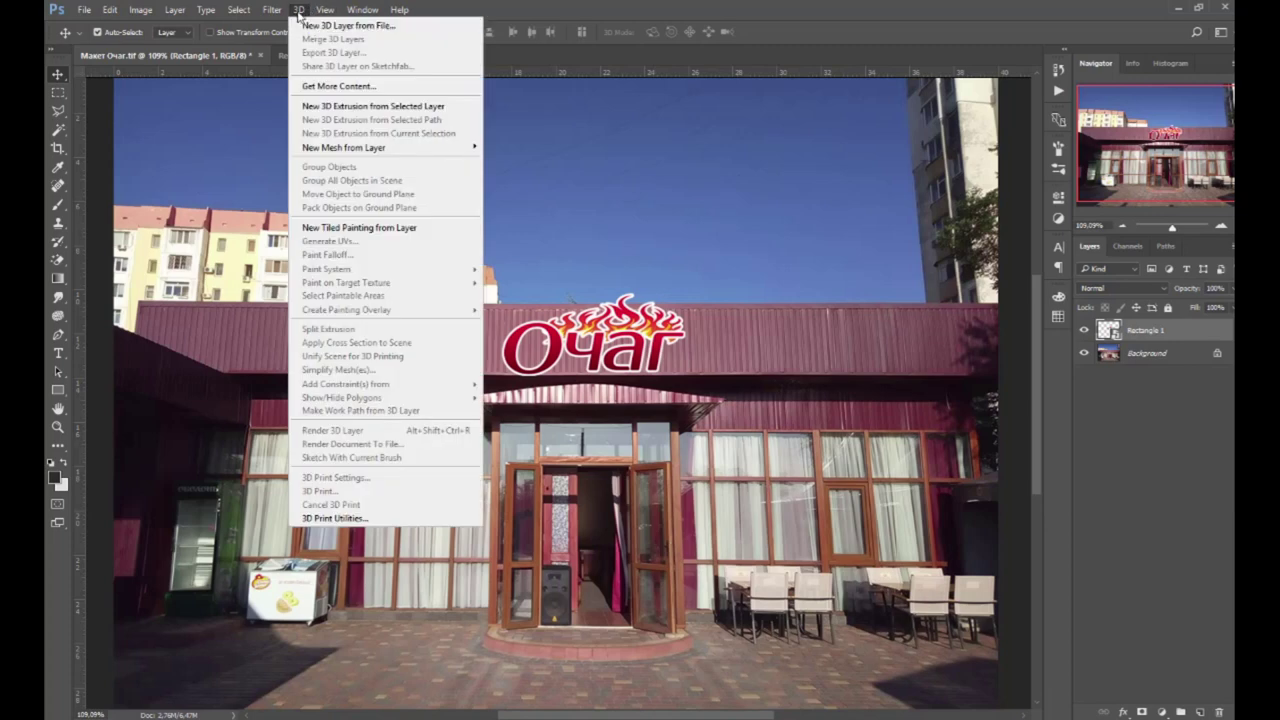
left_click(658, 358)
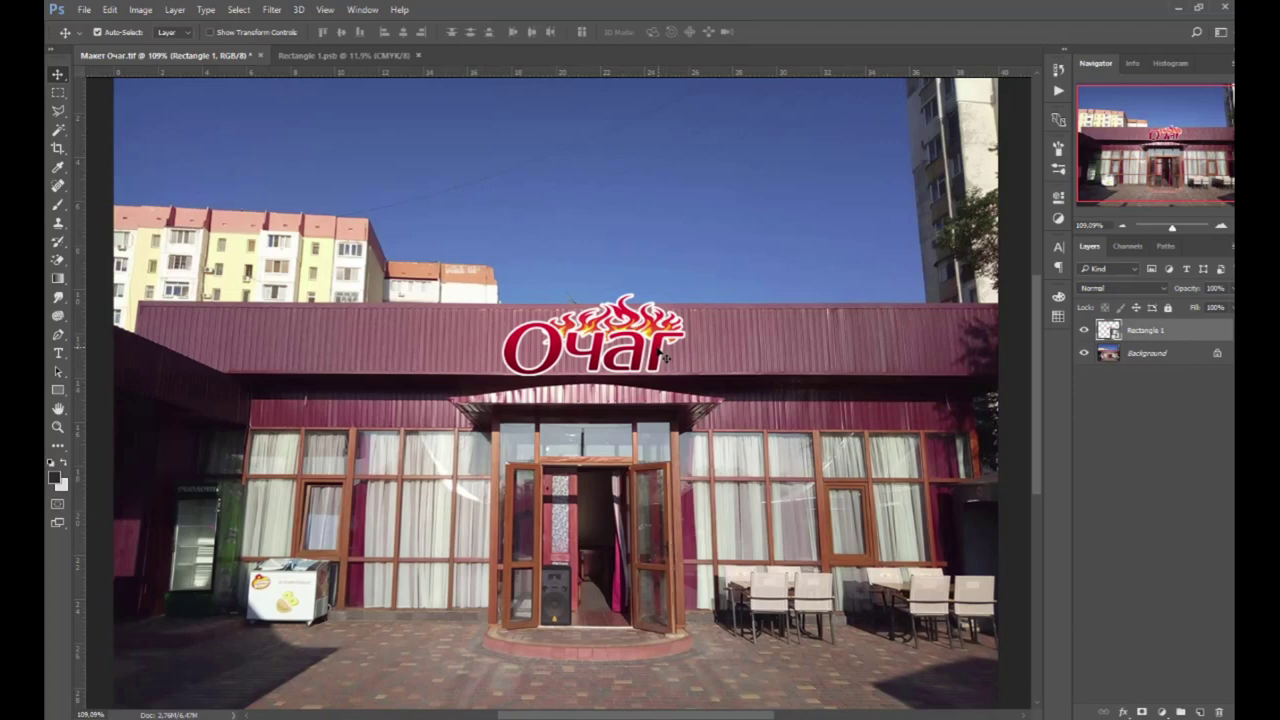
scroll(665, 358, "up", 3)
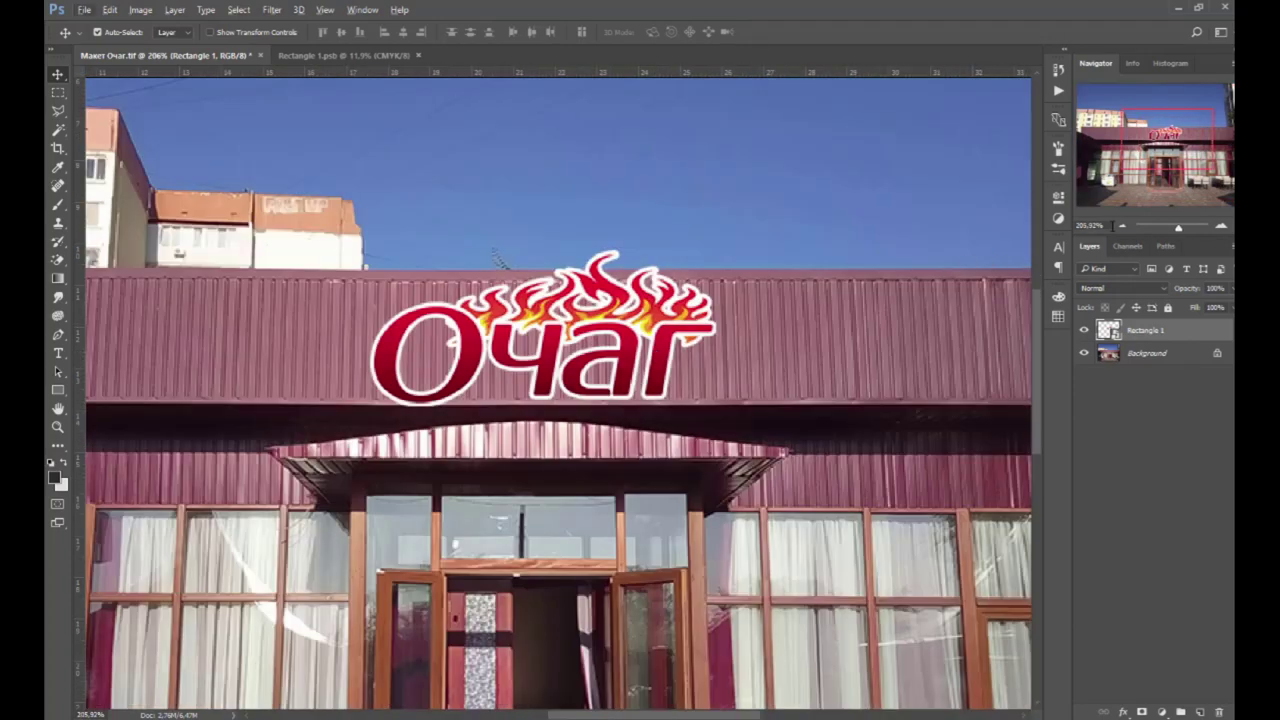
left_click(1124, 228)
left_click(1124, 228)
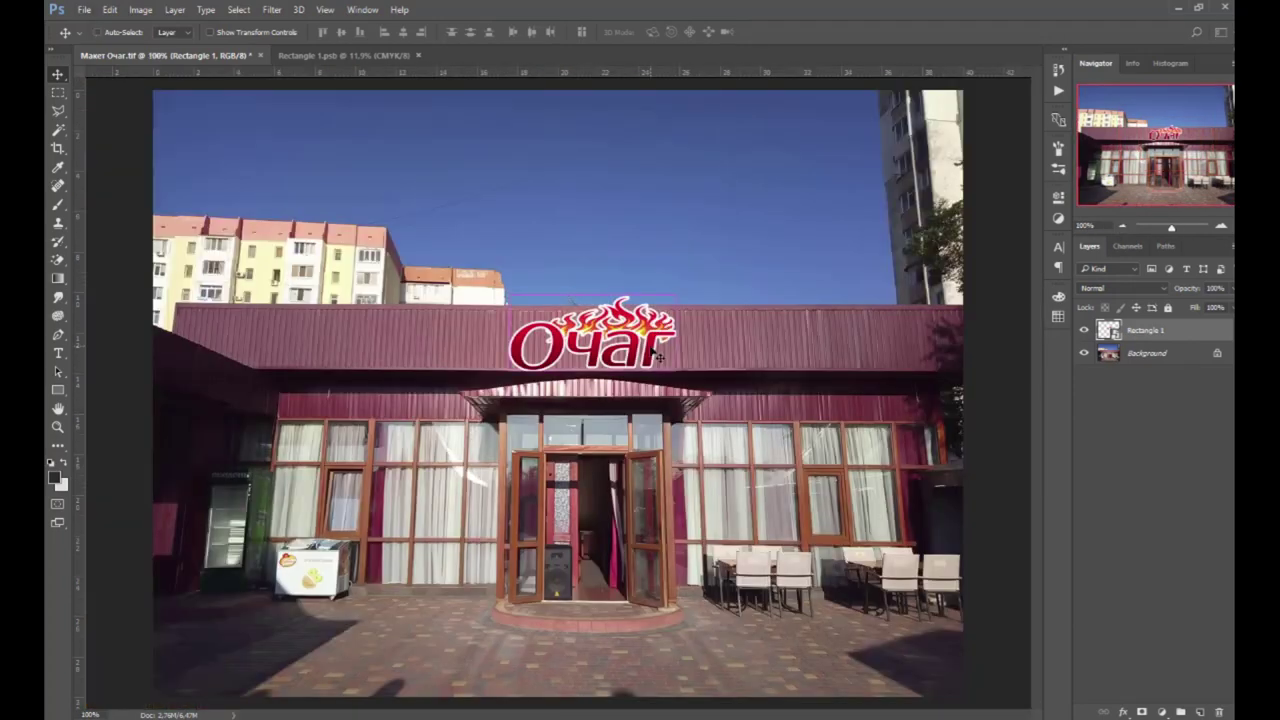
Build depth for the sign by stacking seven duplicates of the logo layer, each nudged slightly upward, and undo the extra eighth copy.
key("ctrl+j")
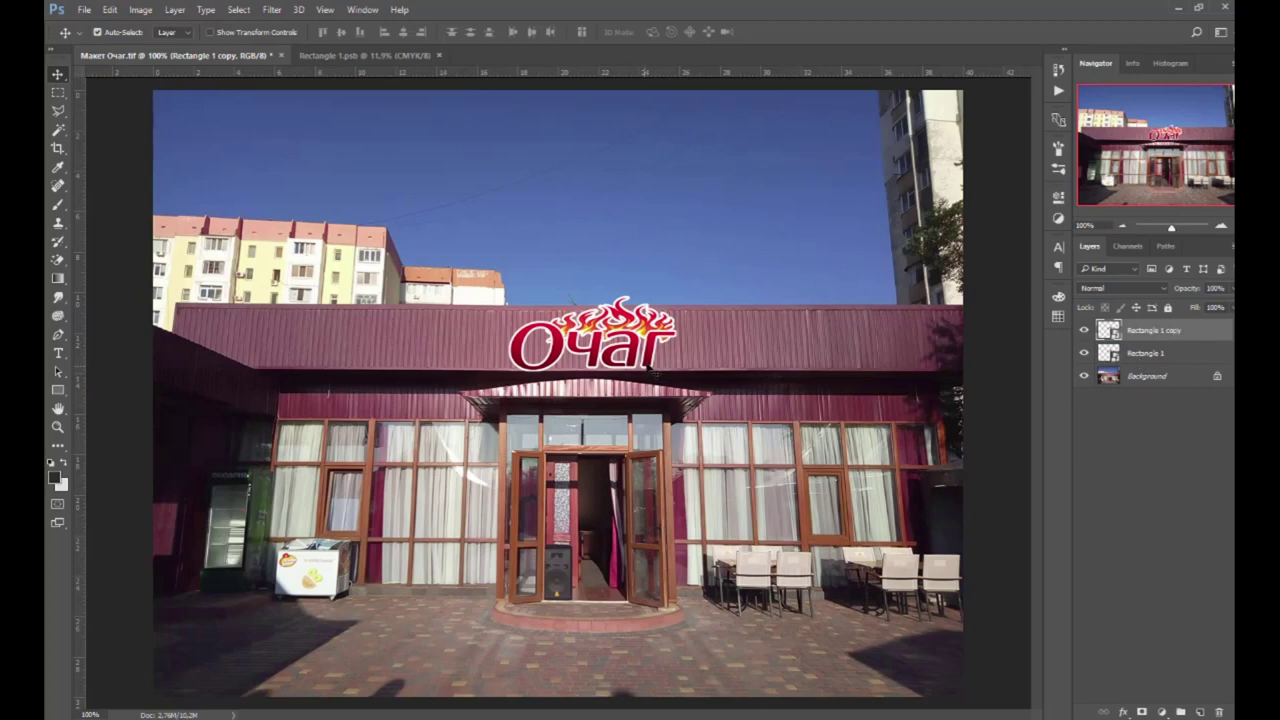
key("Up")
key("alt+Up")
key("alt+Up")
key("alt+Up")
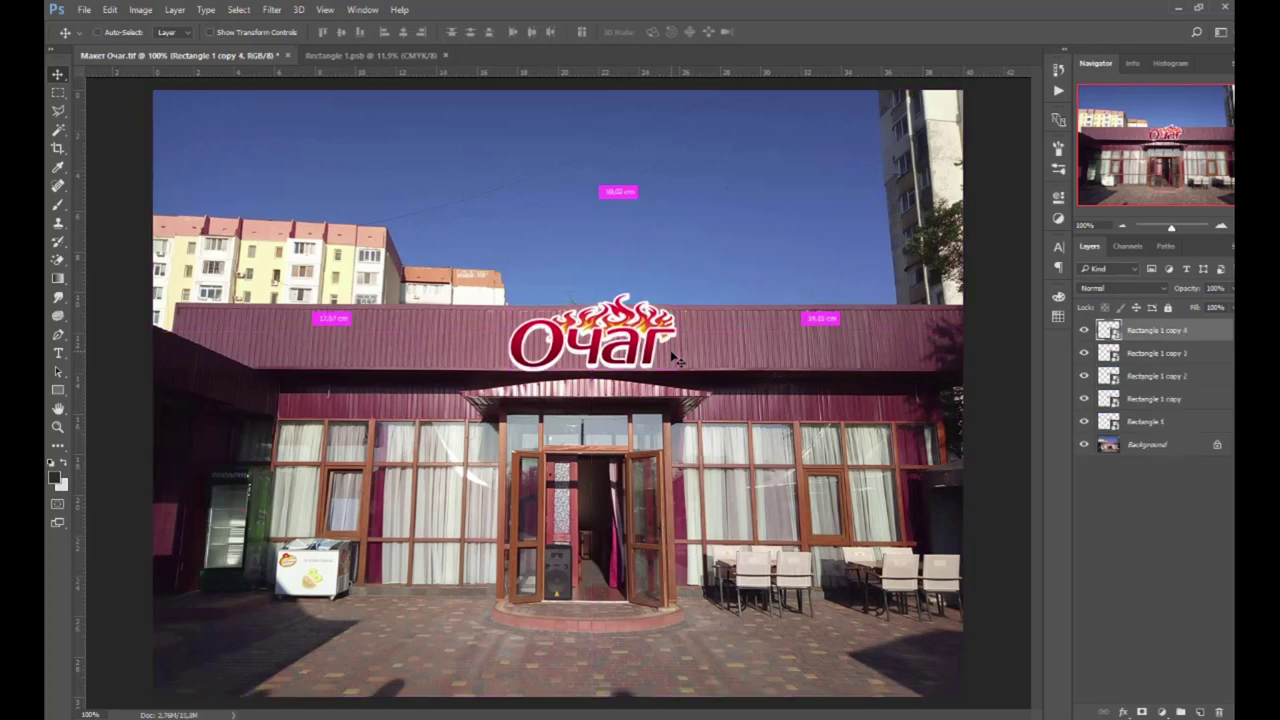
key("alt+Up")
key("alt+Up")
key("alt+Up")
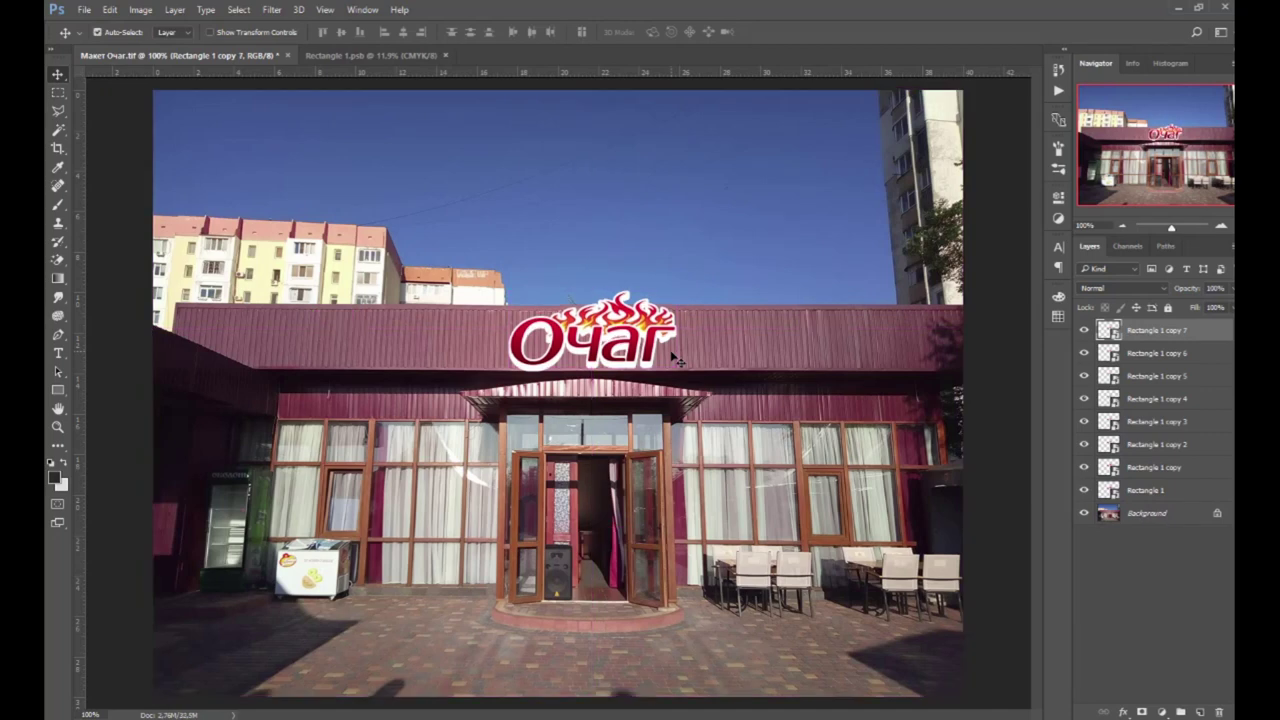
key("alt+Up")
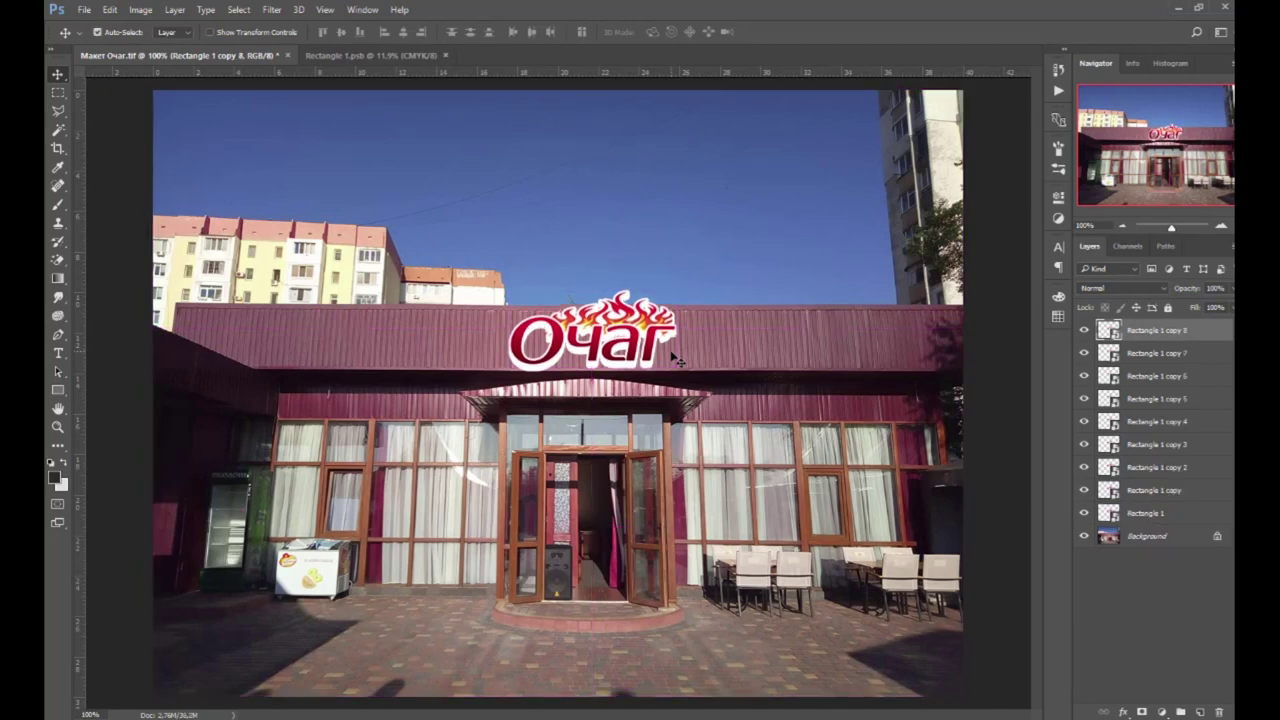
key("ctrl+z")
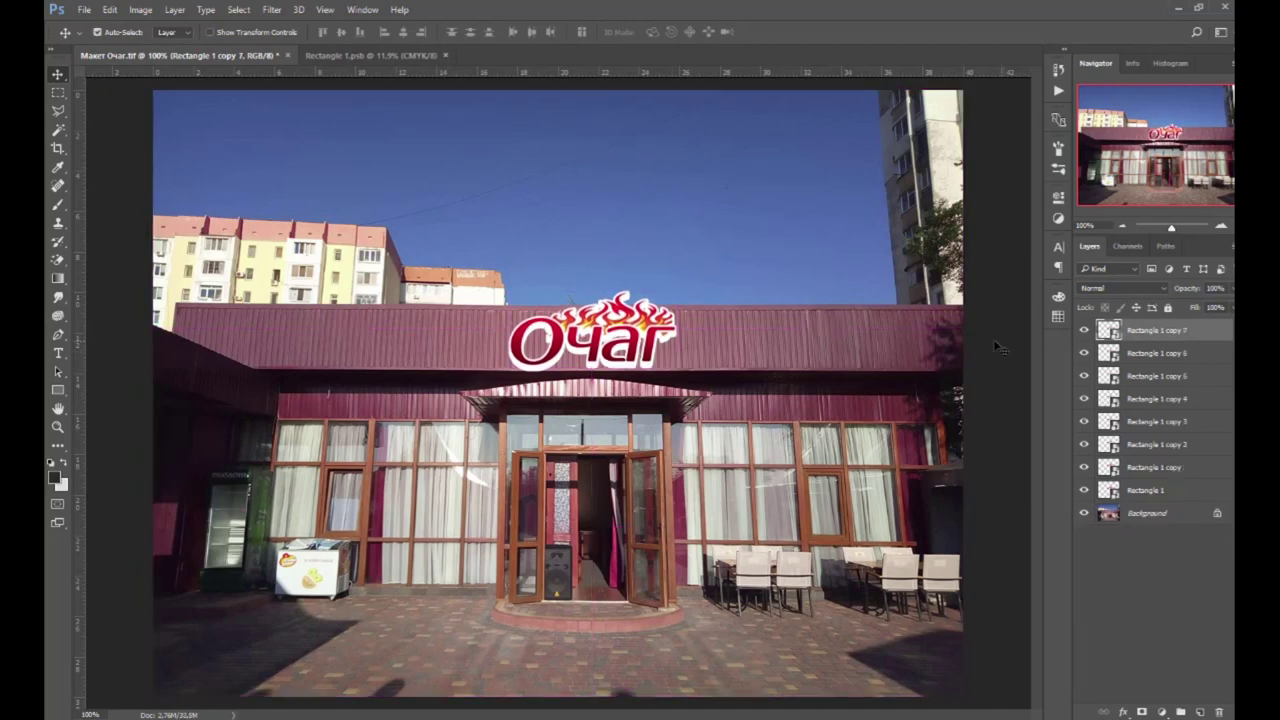
Close the logo document and merge all logo layers beneath the topmost copy into one layer.
left_click(1156, 348)
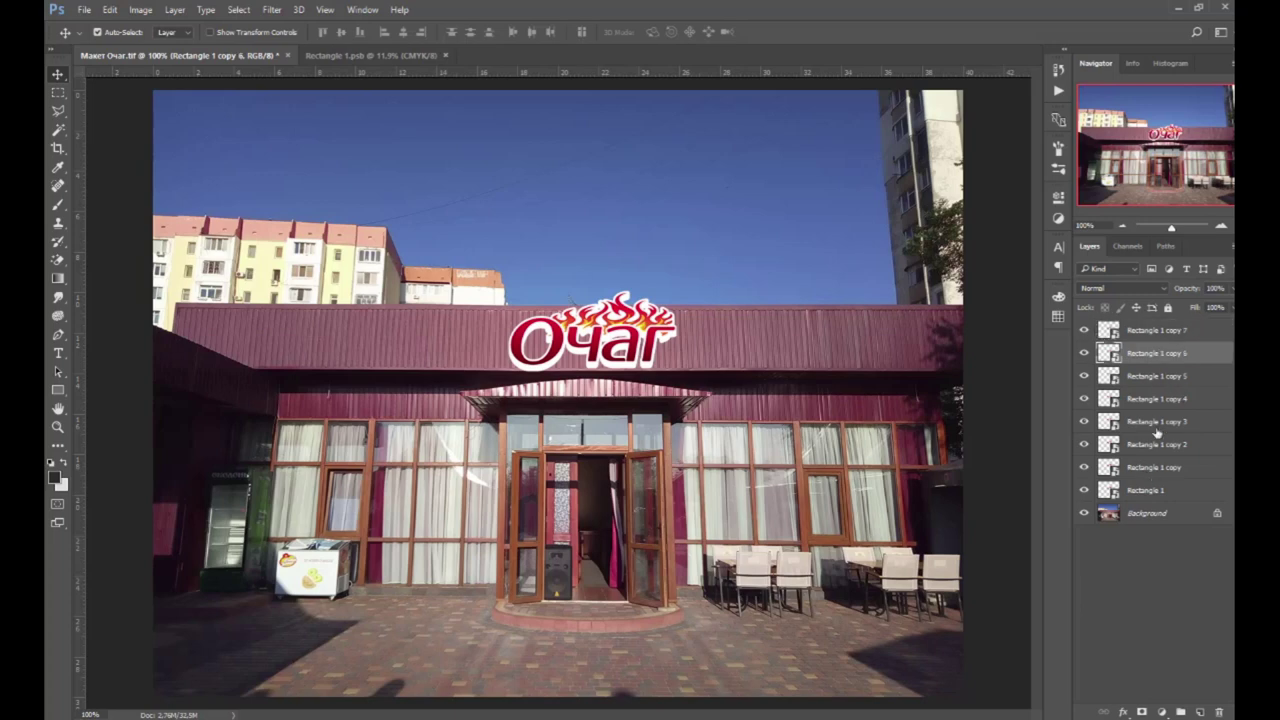
left_click(1148, 492, "shift")
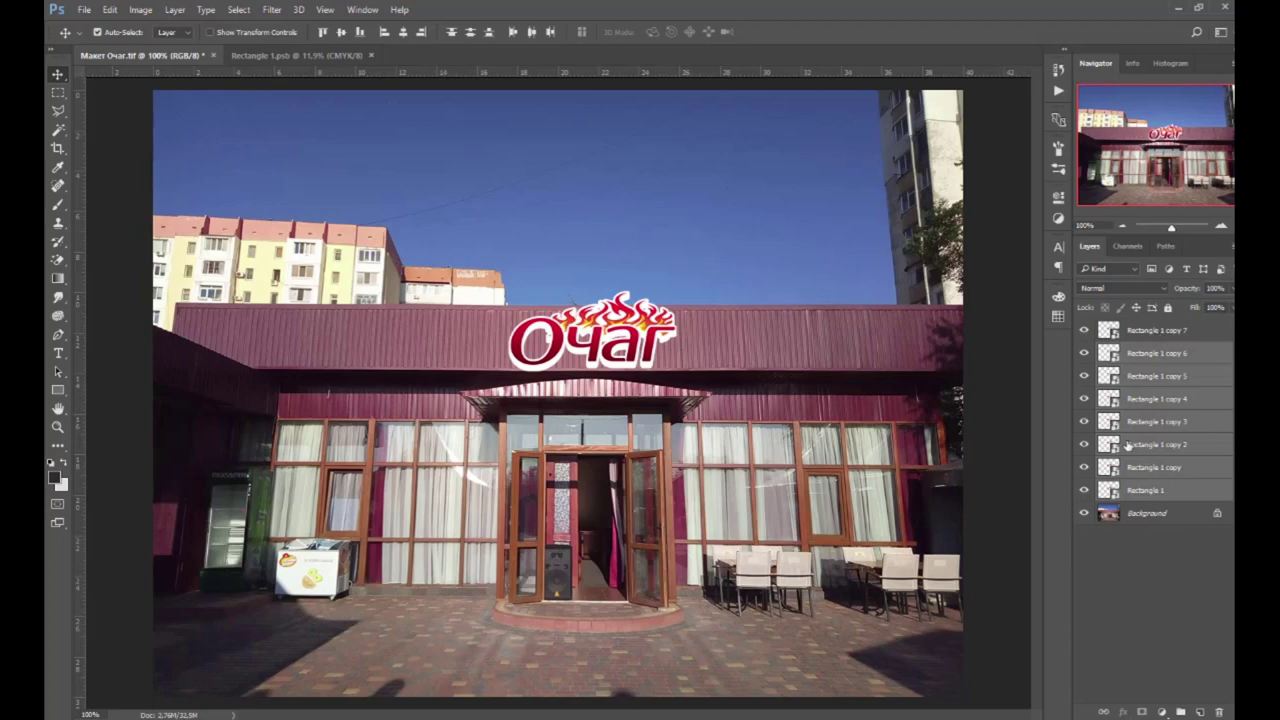
left_click(362, 56)
left_click(371, 55)
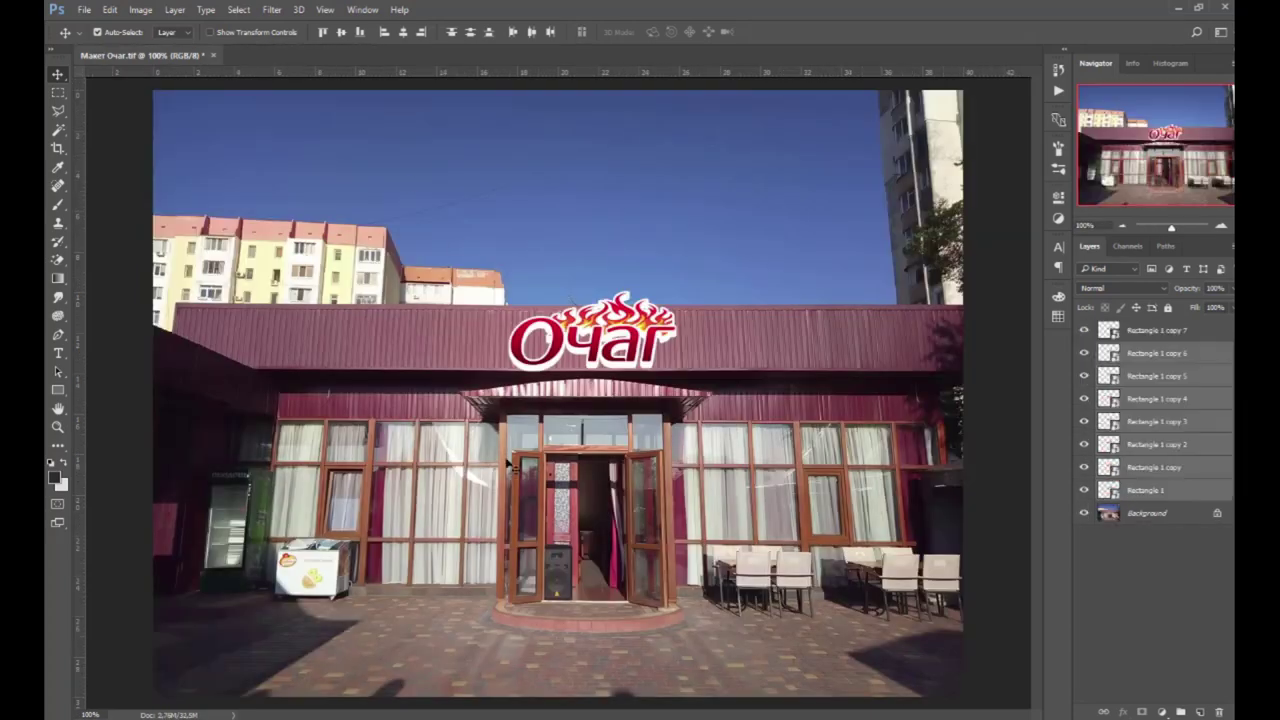
right_click(1196, 414)
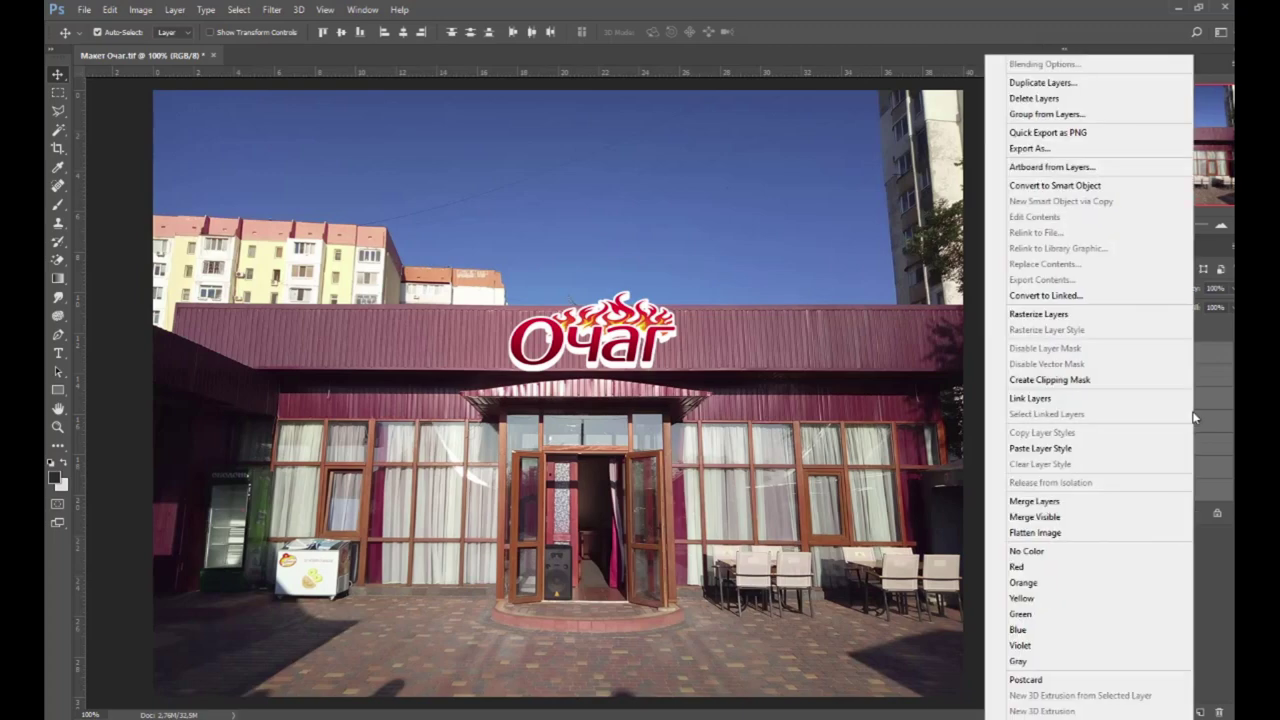
left_click(1030, 501)
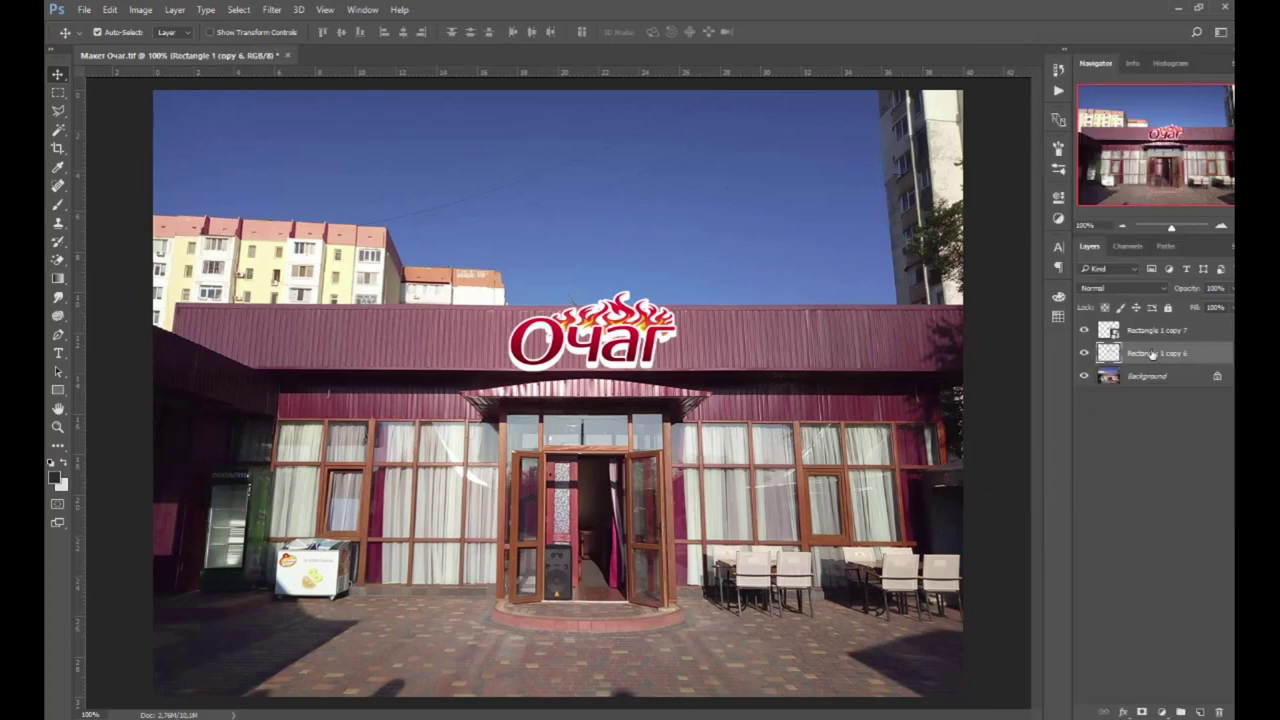
Add a Color Overlay in dark red 660000 to the merged logo layer under the top copy.
double_click(1208, 353)
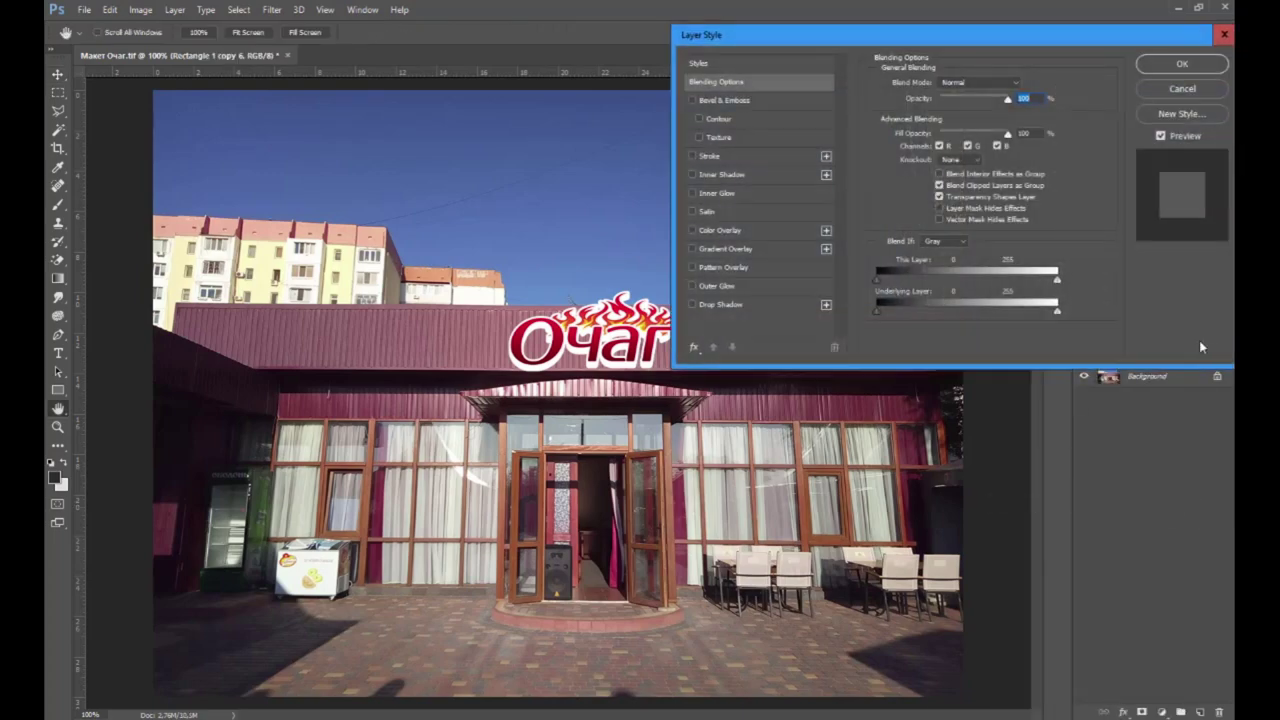
left_click(692, 230)
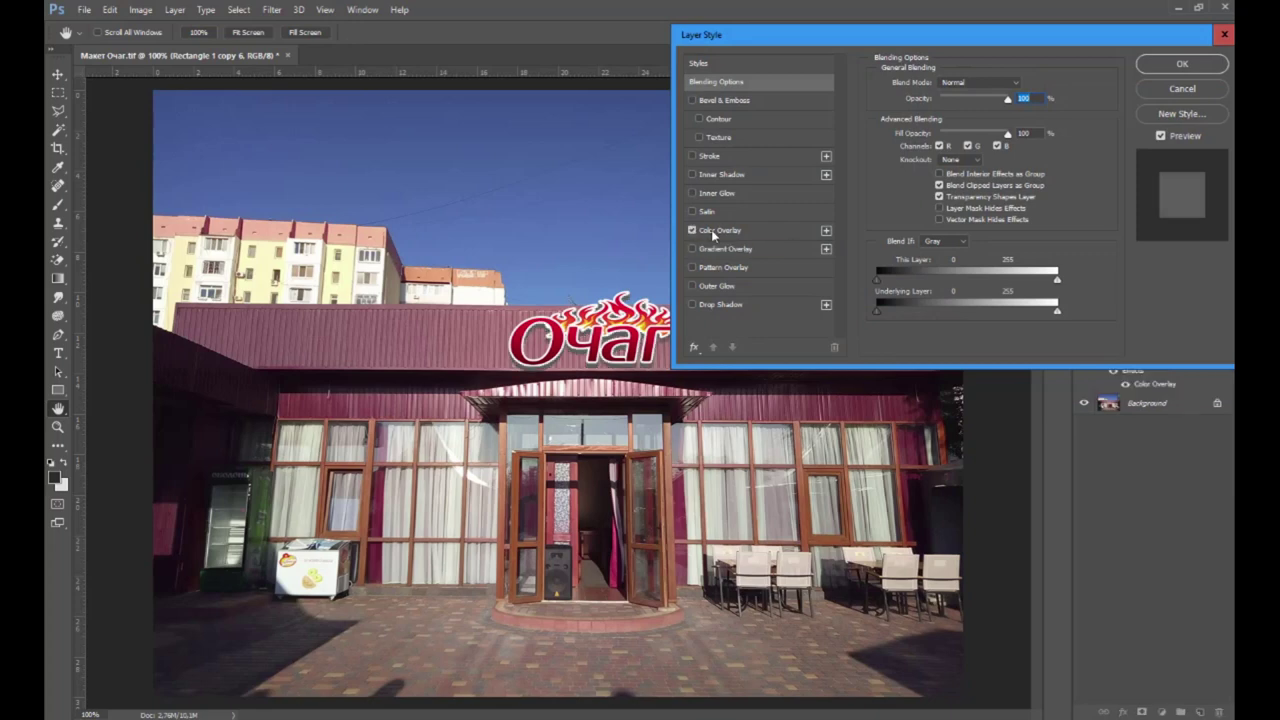
left_click(722, 230)
left_click(1035, 83)
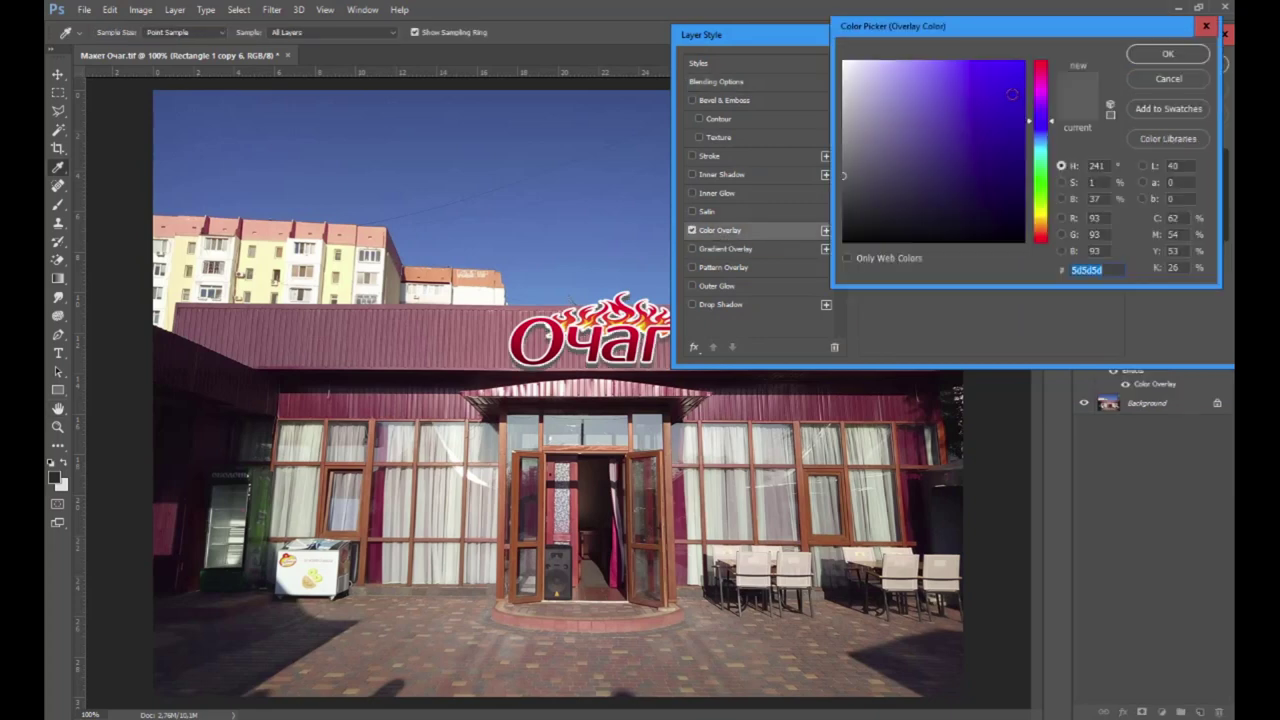
type("660000")
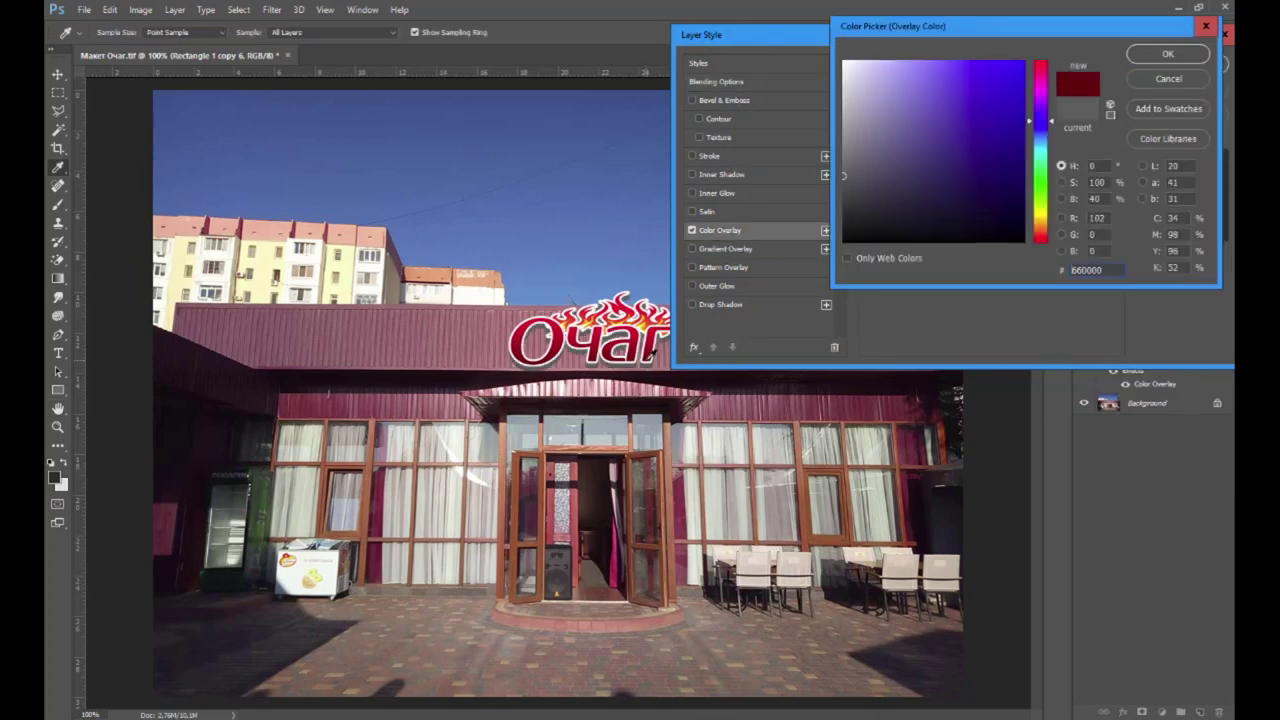
left_click(1163, 56)
left_click(1181, 61)
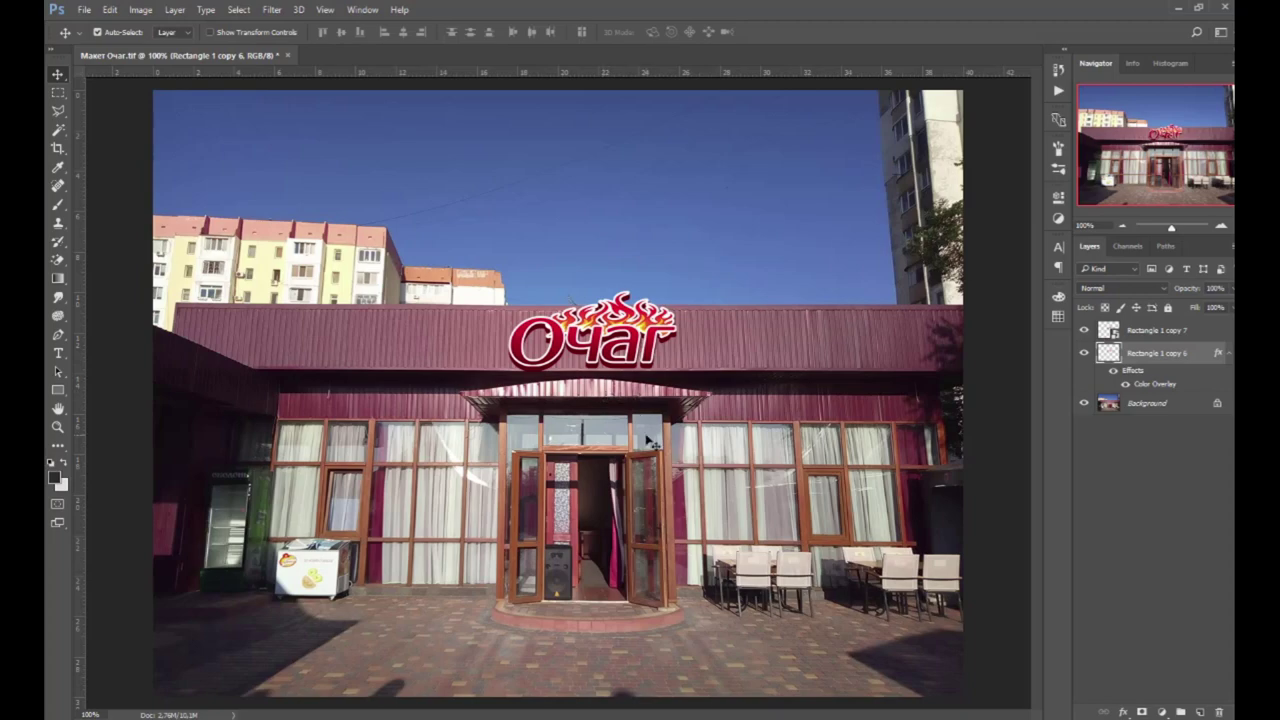
Collapse the merged layer's effects list and save the facade mockup.
scroll(651, 394, "down", 1)
scroll(651, 394, "up", 1)
left_click(1228, 352)
key("ctrl+s")
scroll(601, 414, "down", 4)
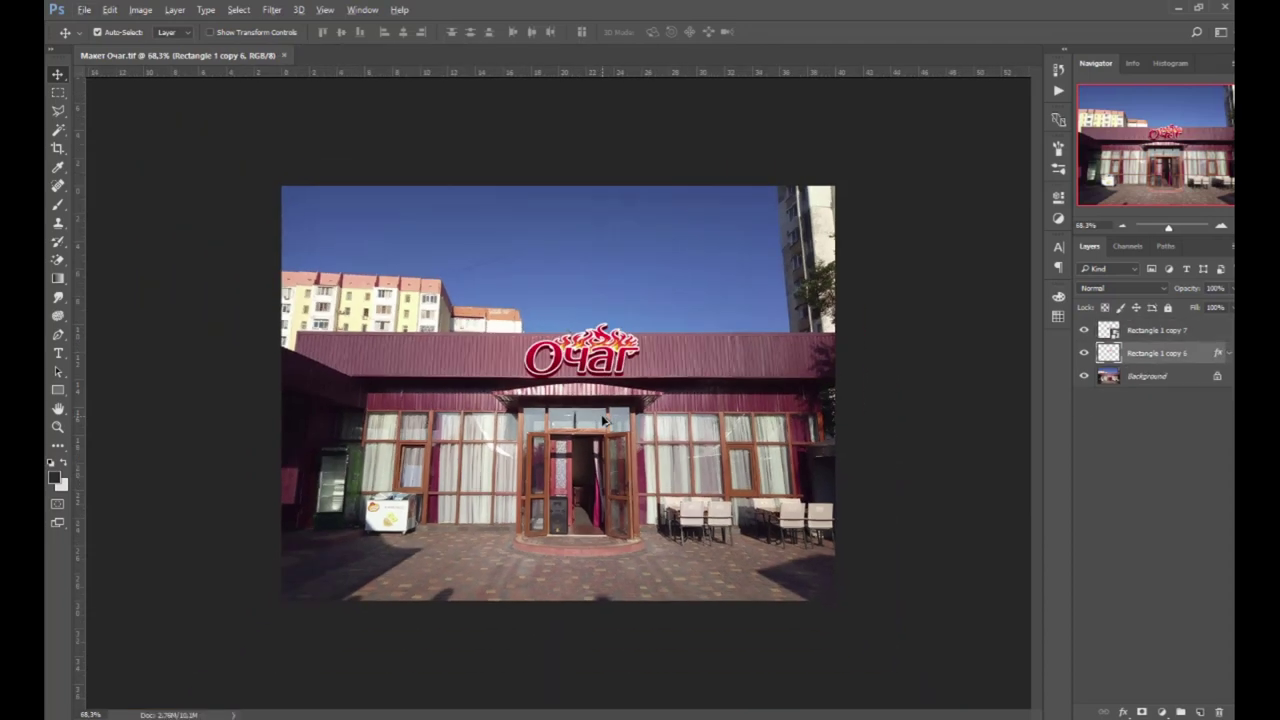
scroll(601, 414, "up", 3)
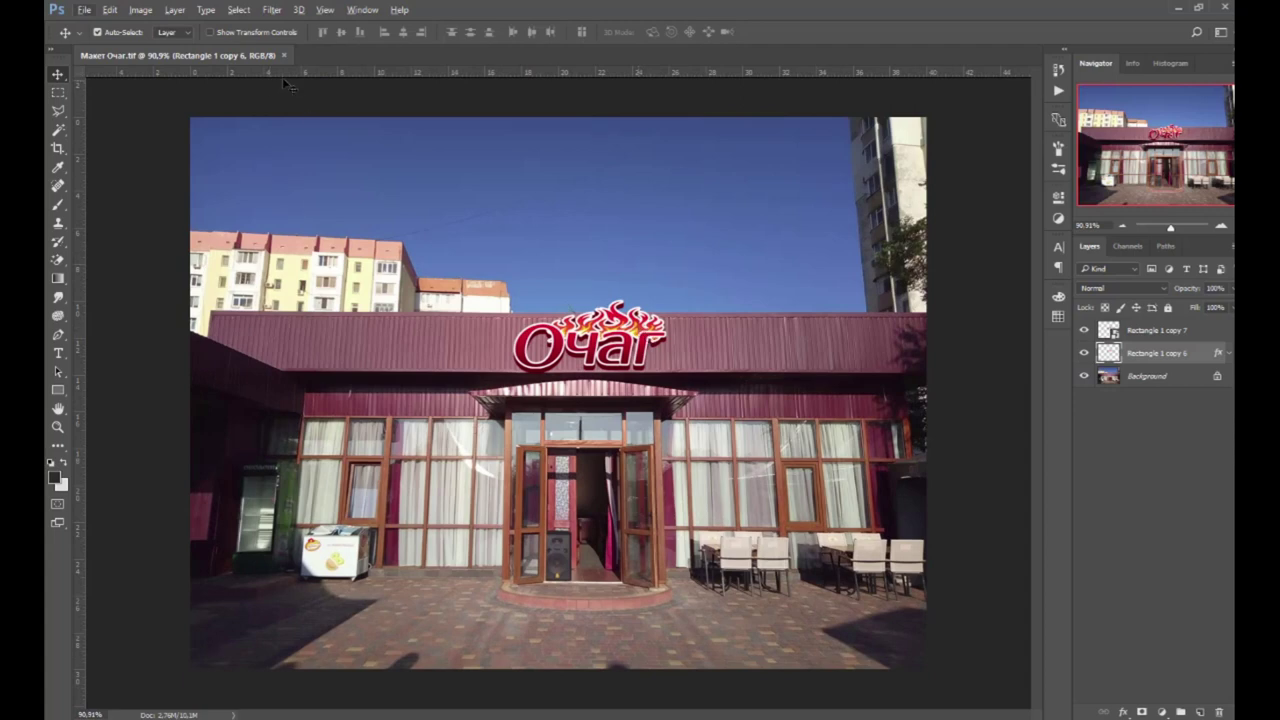
Open the top logo smart object's contents, compare them with the sign on the facade, and show the dark Background layer.
double_click(1108, 330)
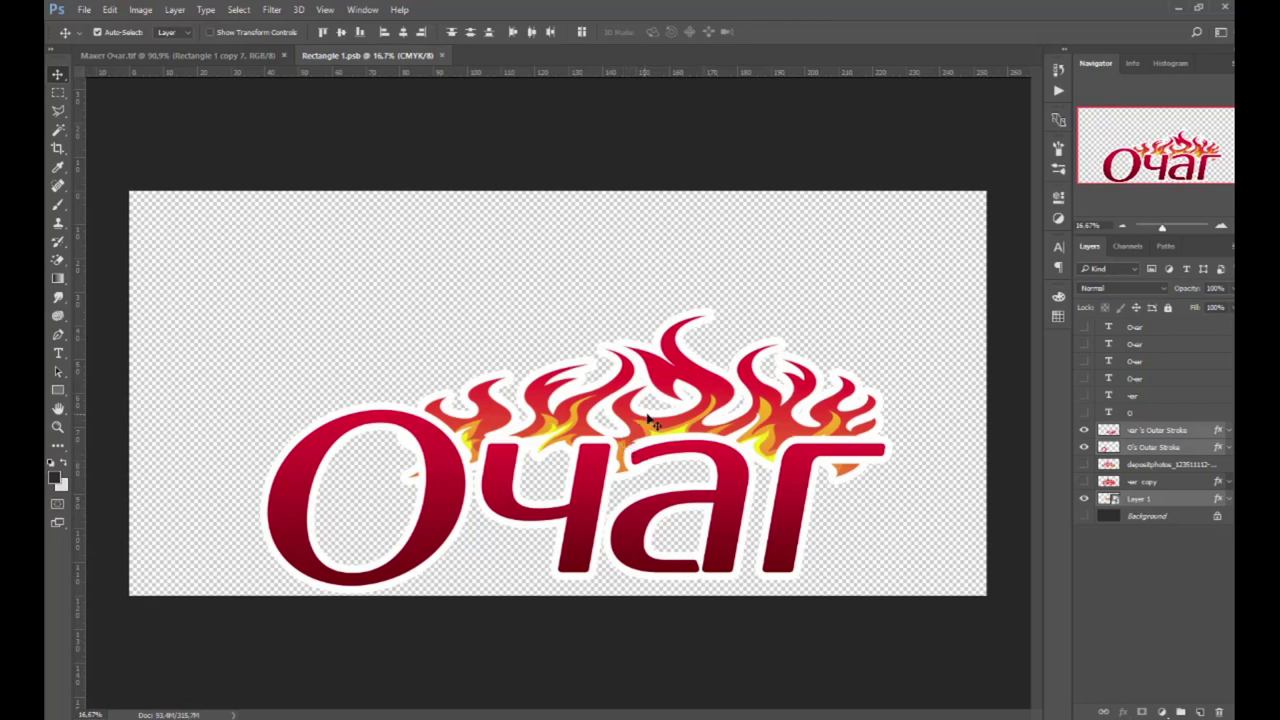
left_click(211, 54)
scroll(628, 340, "up", 5)
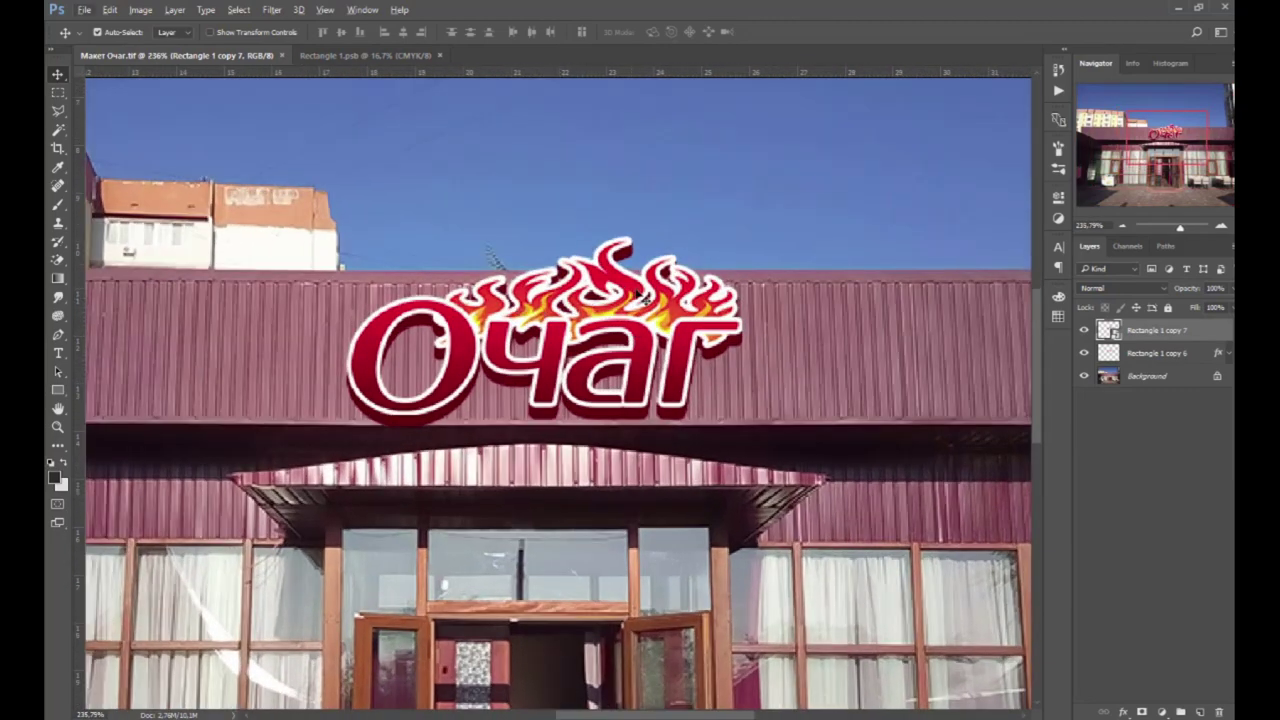
key("ctrl+Tab")
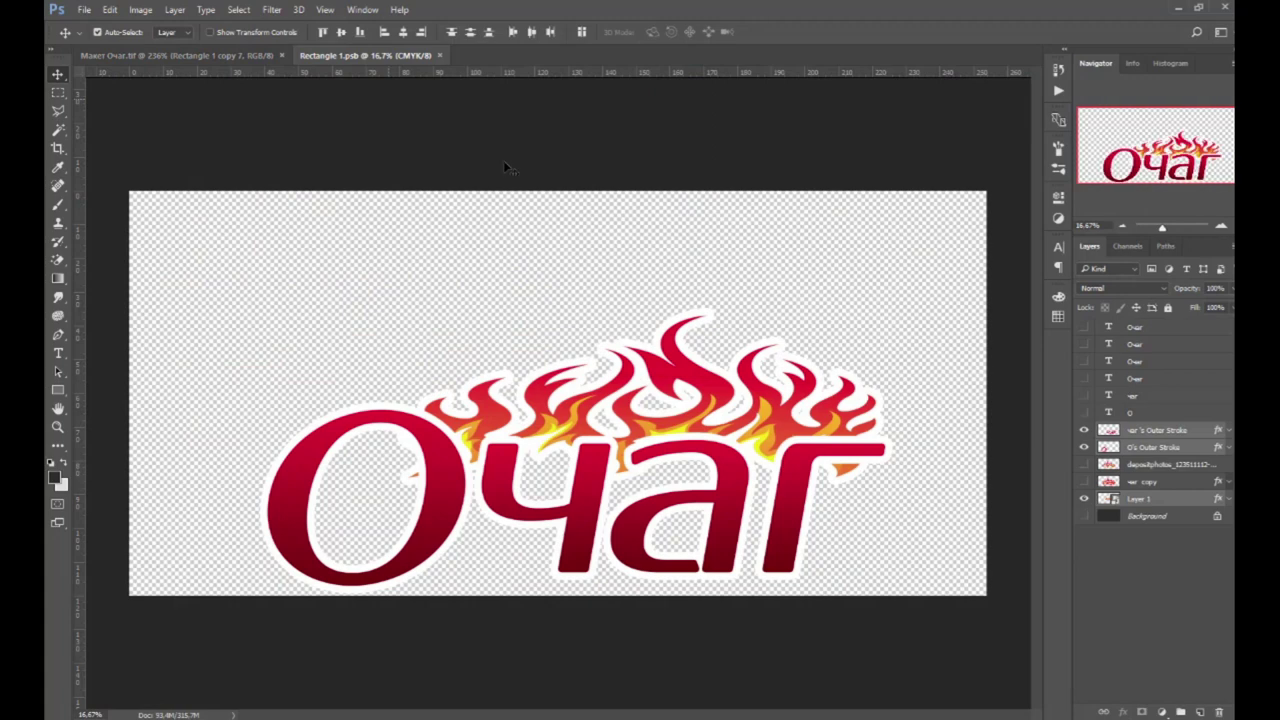
left_click(1084, 516)
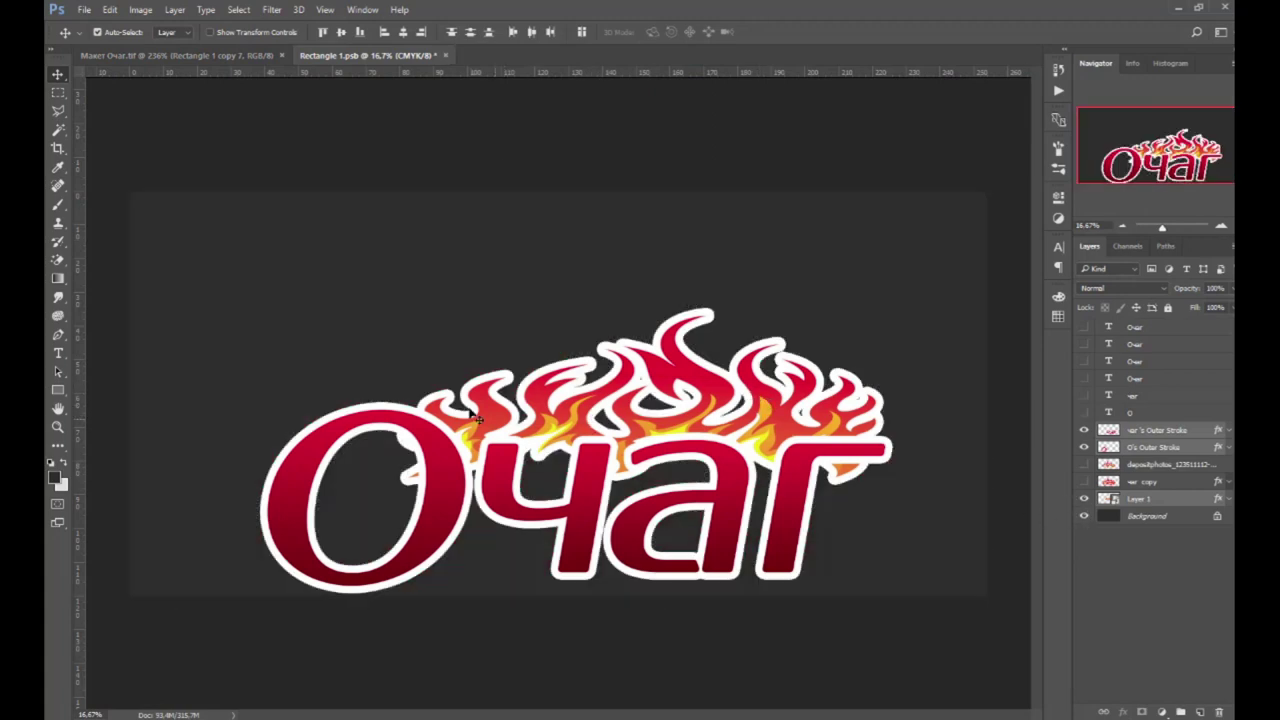
Start a Pen shape across the gap between the left flames, with a curved first segment ending in a corner anchor on the neighbouring flame.
left_click(57, 111)
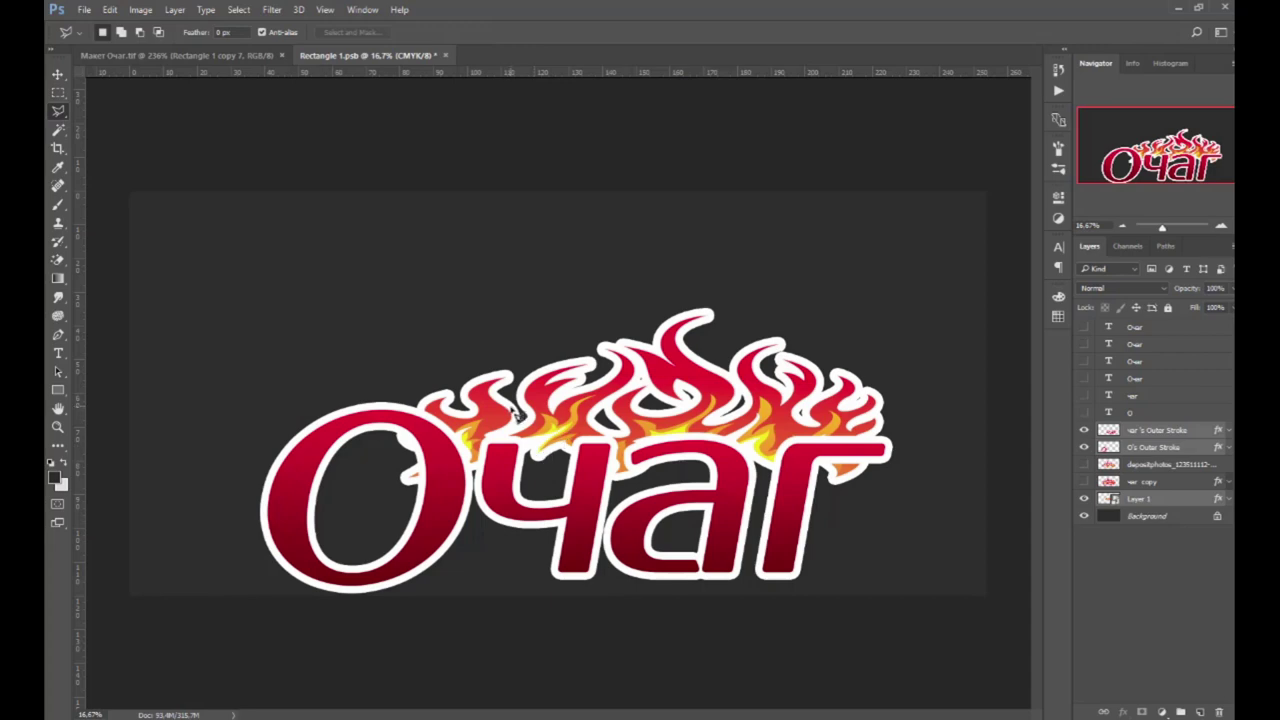
left_click(57, 74)
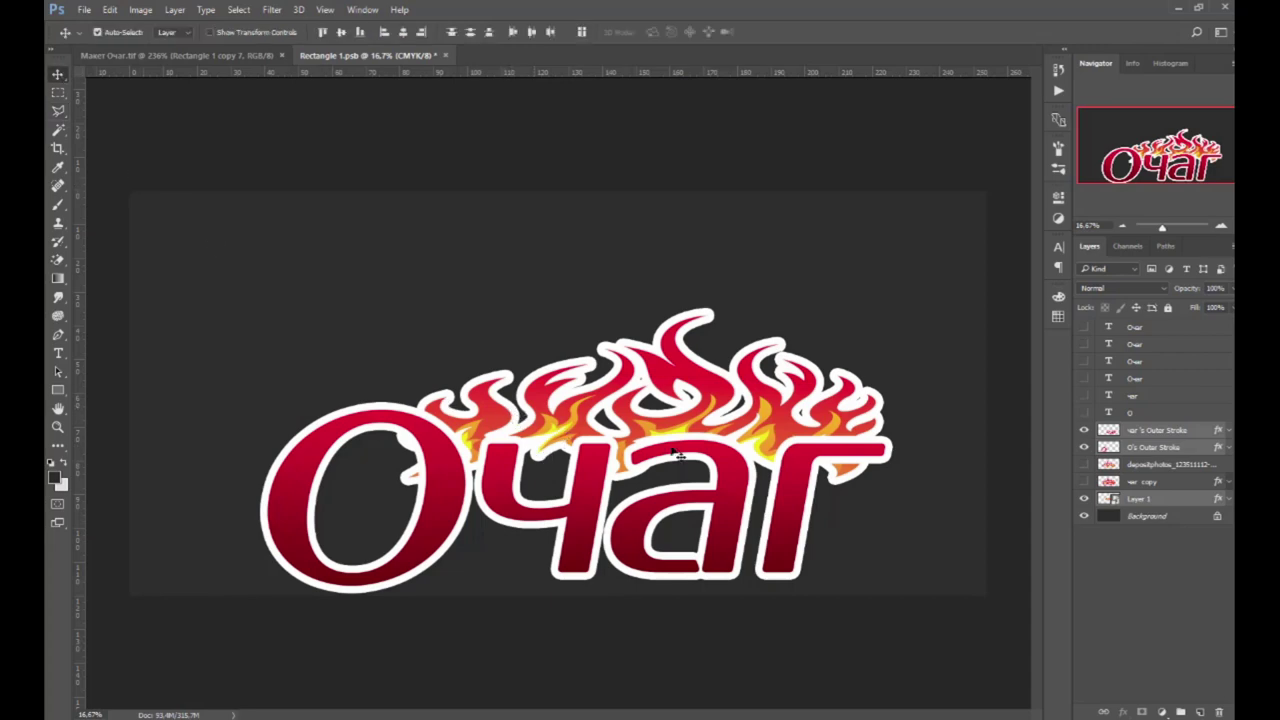
key("p")
scroll(518, 411, "up", 5)
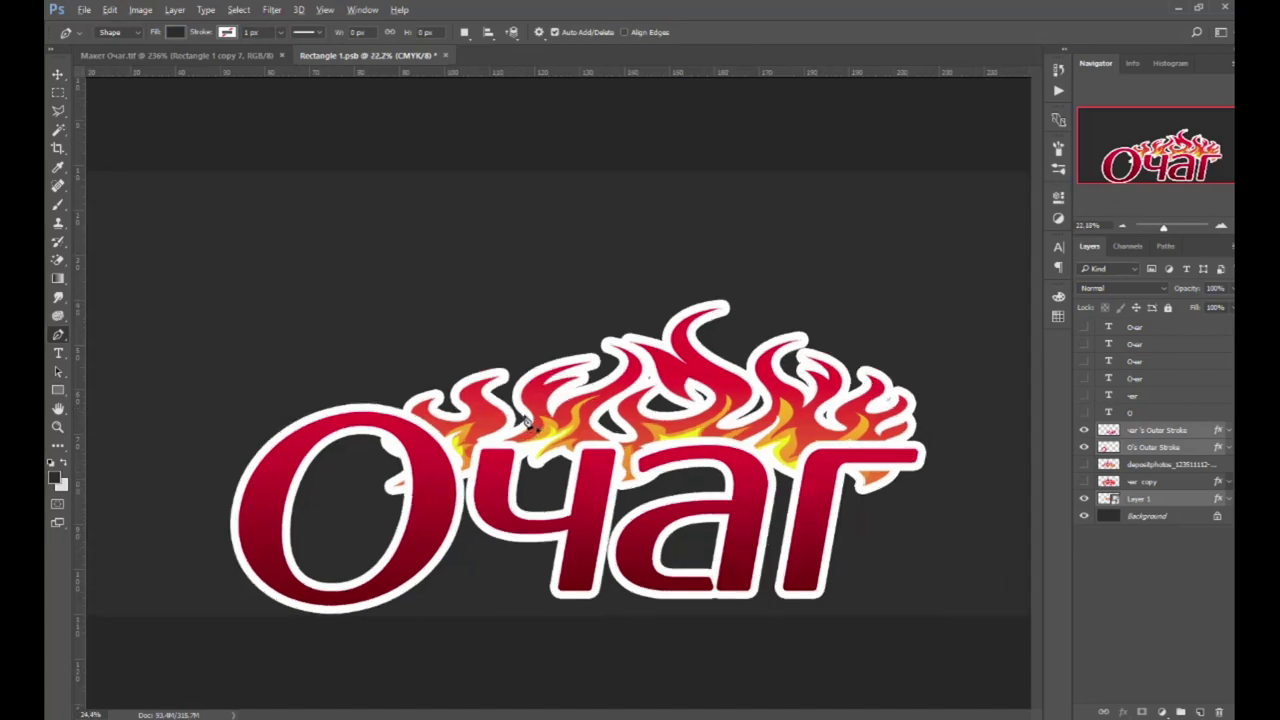
left_click(458, 381)
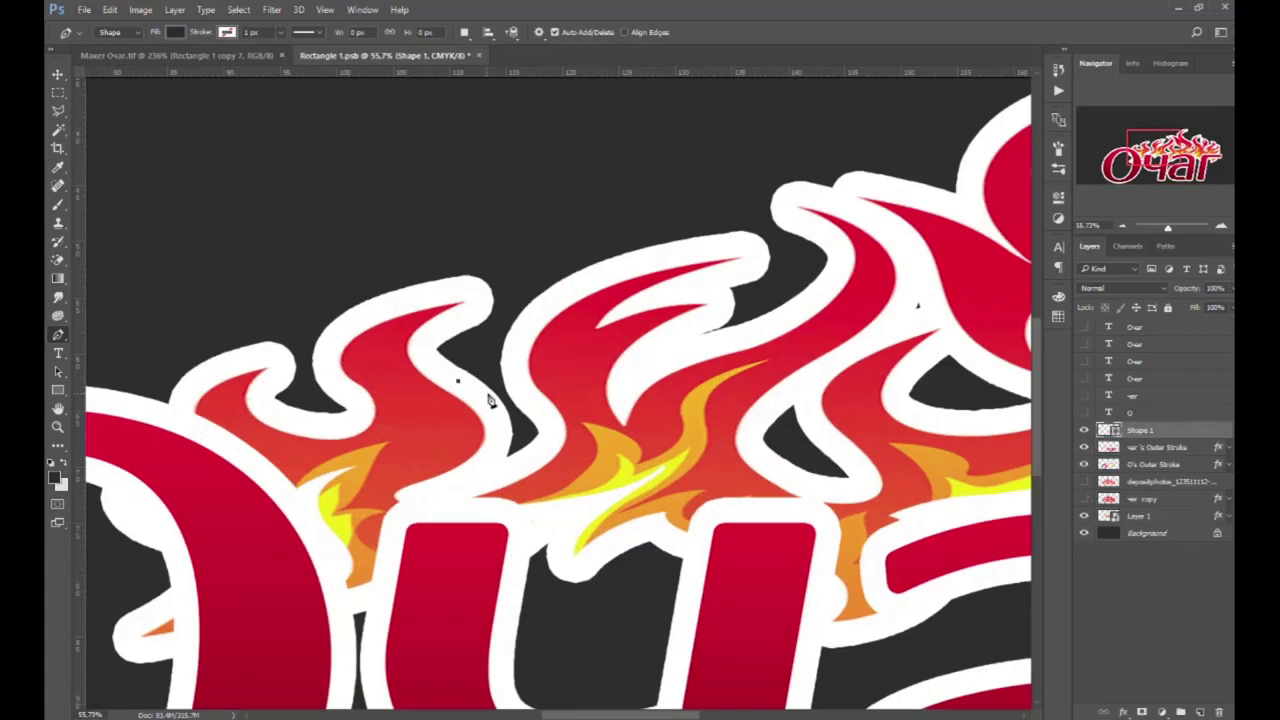
left_click_drag(510, 364, 520, 317)
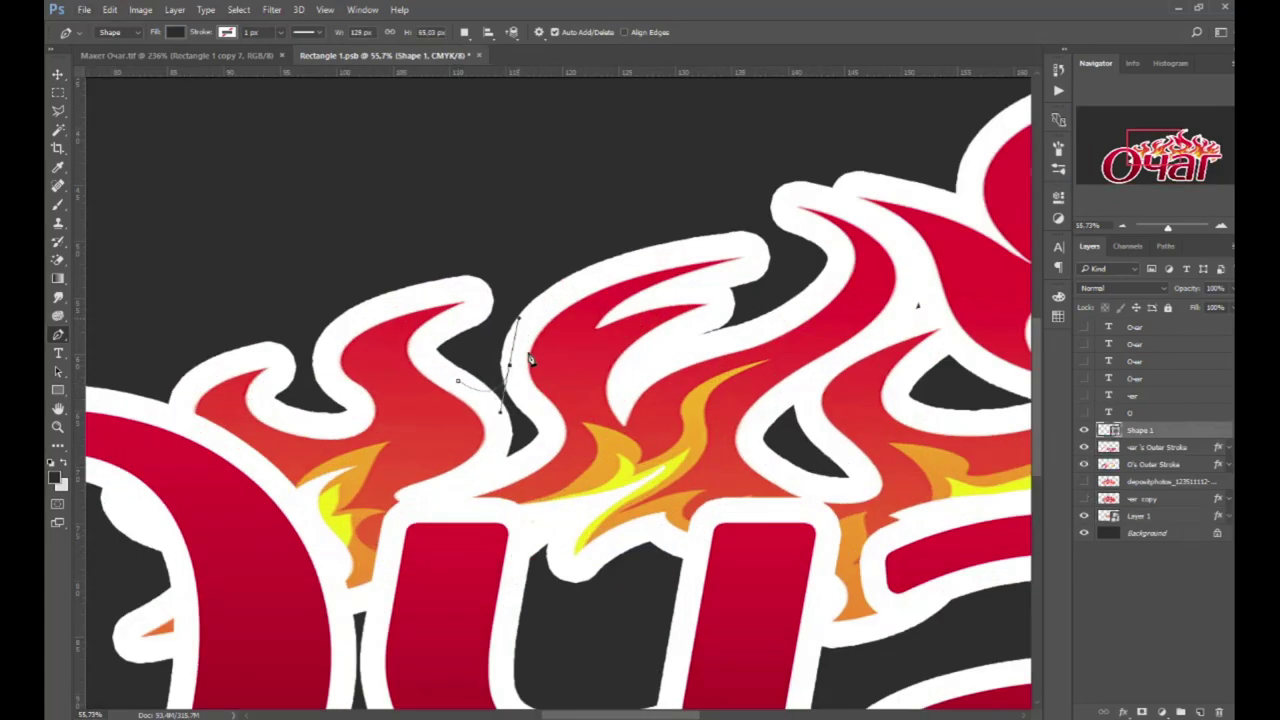
left_click(509, 364, "alt")
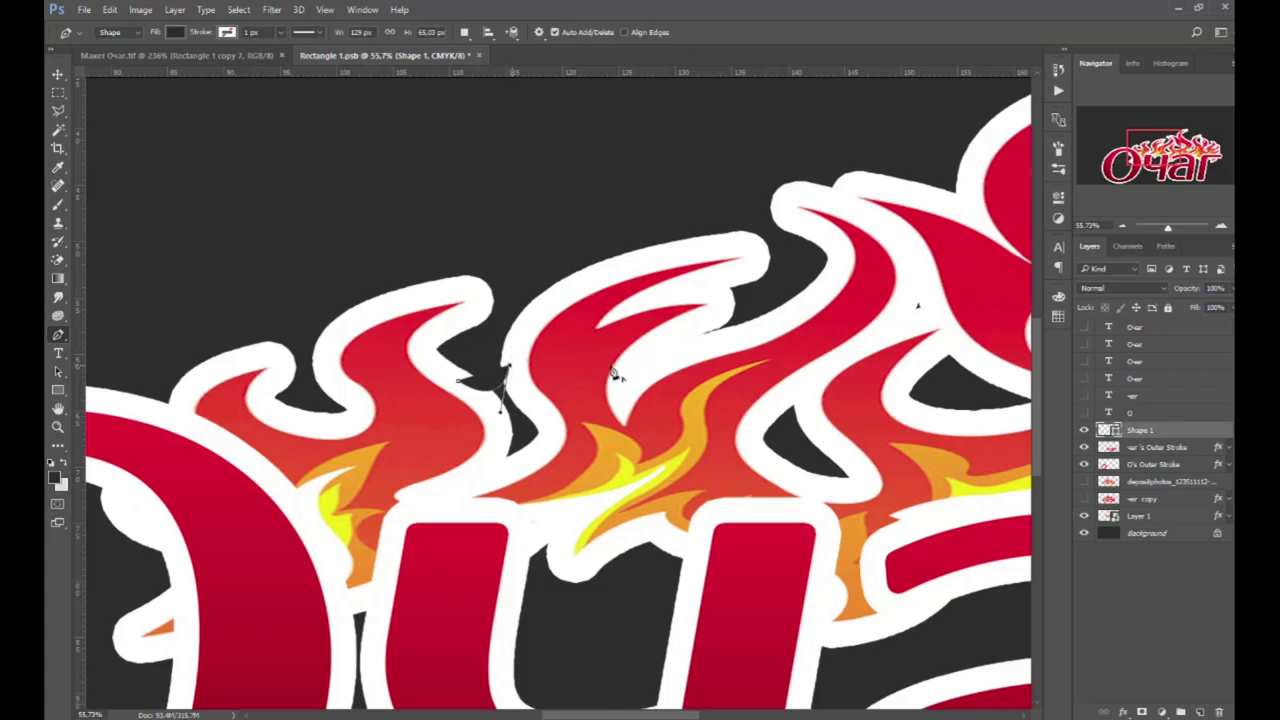
Extend the shape's upper edge across the central flames to the right ones, curving it around the notch beside the second flame's tip.
left_click(701, 307)
left_click_drag(743, 332, 757, 347)
mouse_move(742, 322)
left_mouse_down()
mouse_move(750, 336)
mouse_move(740, 331)
left_mouse_up()
left_click(904, 283)
left_click_drag(959, 288, 669, 279)
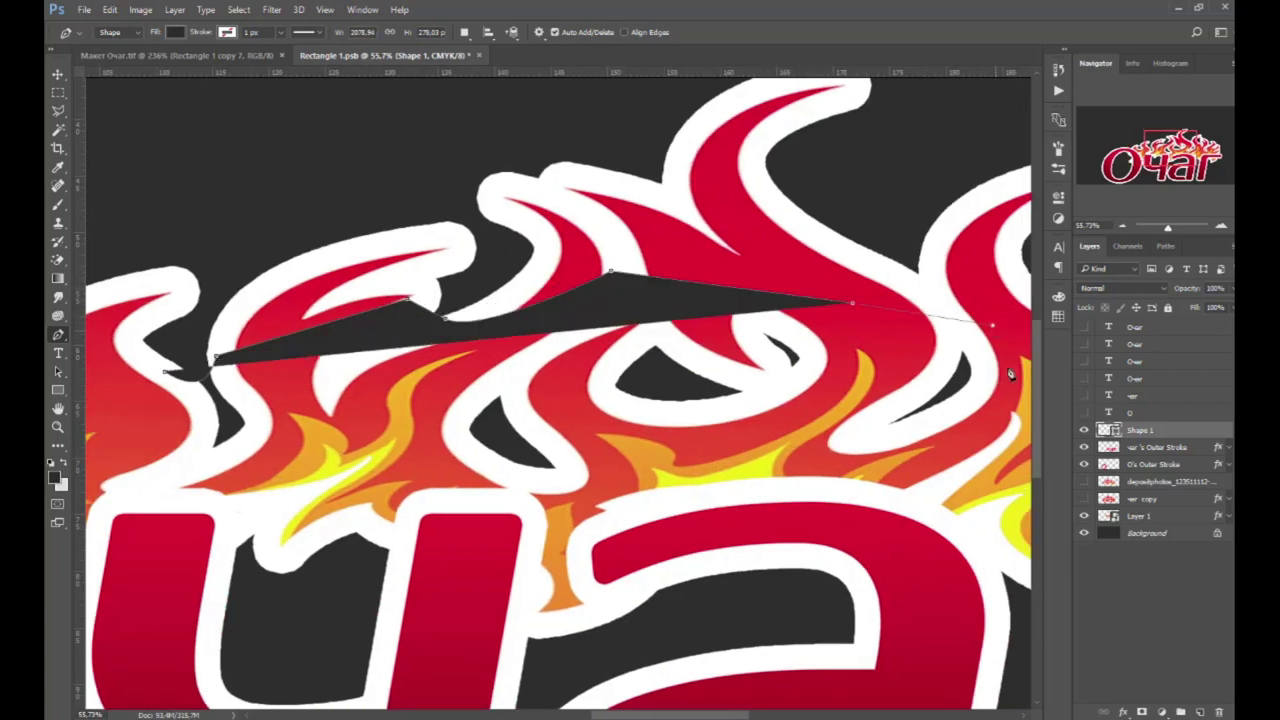
left_click(994, 323)
Continue the shape down through the right flames and past the arm of "г", curving its edge onto the letter's stem.
left_click_drag(994, 323, 483, 126)
left_click(696, 170)
left_click(810, 324)
left_click(765, 437)
left_click(743, 440)
left_click_drag(690, 375, 638, 352)
Lower the shape's opacity to 37% and refine its edge beside the orange flame beneath the arm of "г".
left_click(1232, 288)
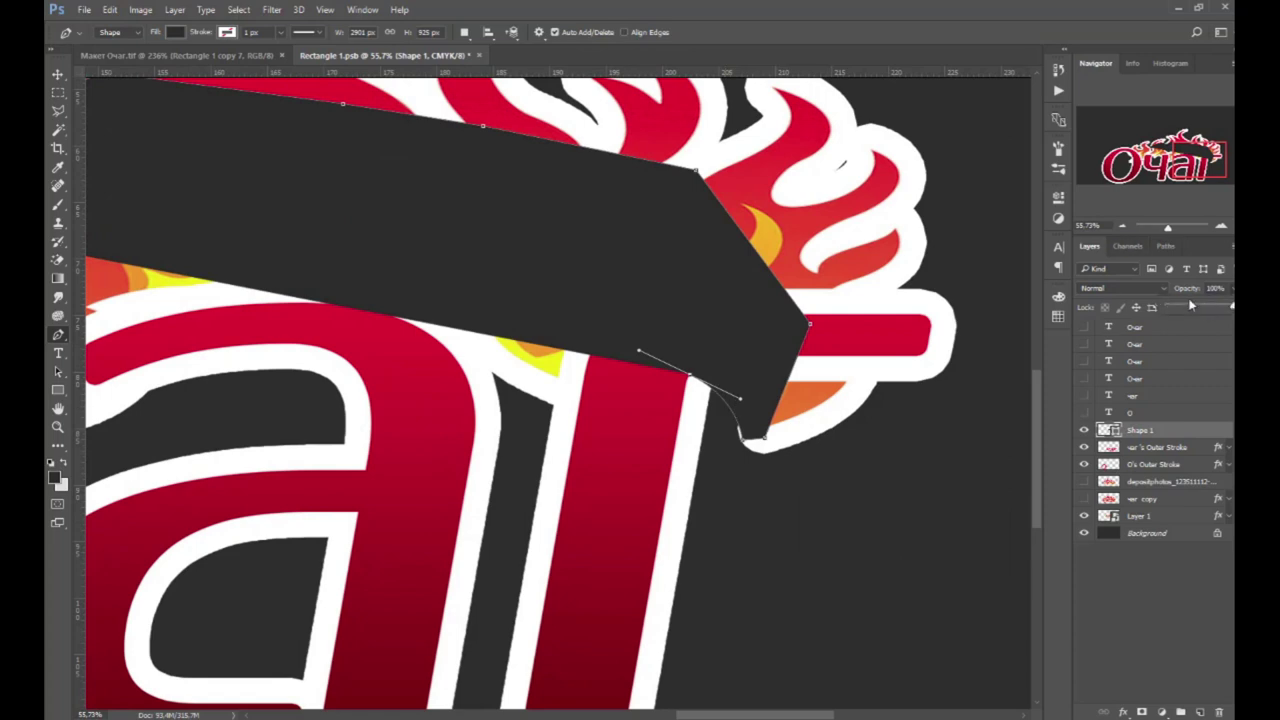
left_click_drag(1208, 309, 1191, 309)
scroll(745, 438, "up", 5)
left_click(738, 435)
left_click_drag(738, 435, 742, 428)
Carry the shape's lower edge back across "а" and the right stem of "ч", curving it to the left stem of "ч".
scroll(742, 430, "down", 5)
left_click_drag(120, 330, 685, 362)
left_click(677, 369)
left_click(470, 384)
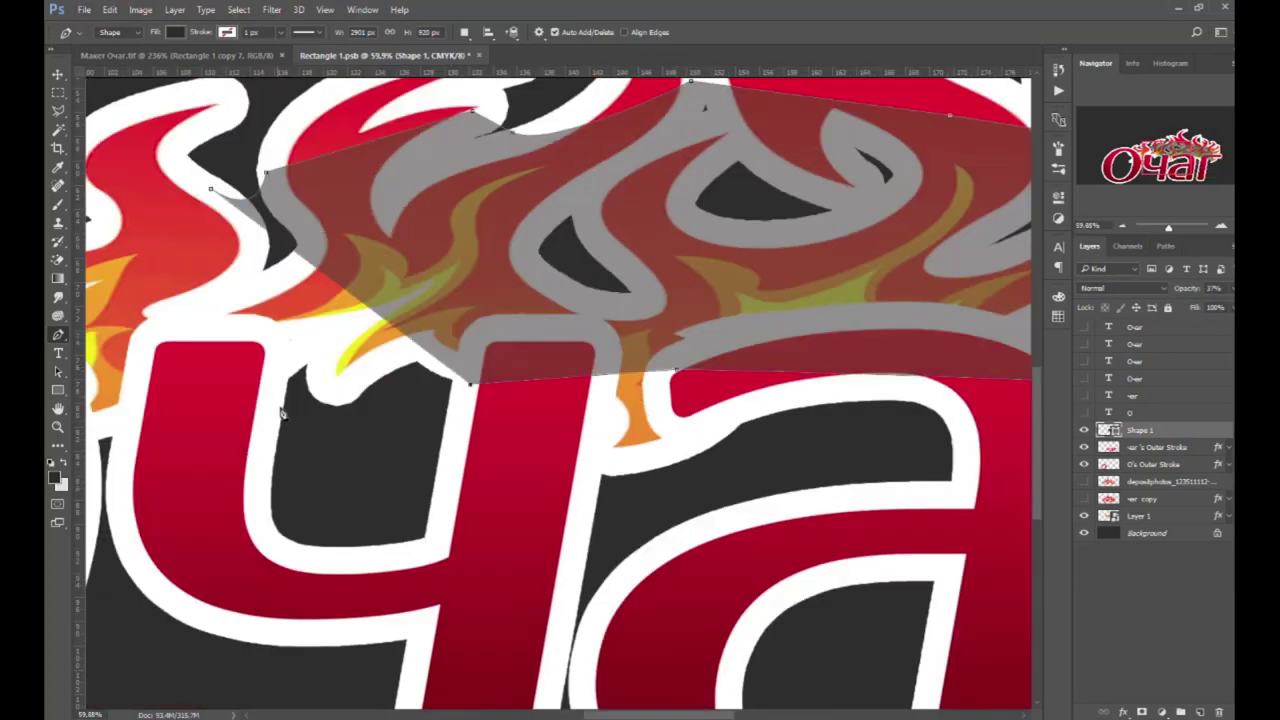
left_click_drag(266, 416, 126, 486)
left_click_drag(266, 416, 265, 439)
left_click_drag(377, 399, 714, 375)
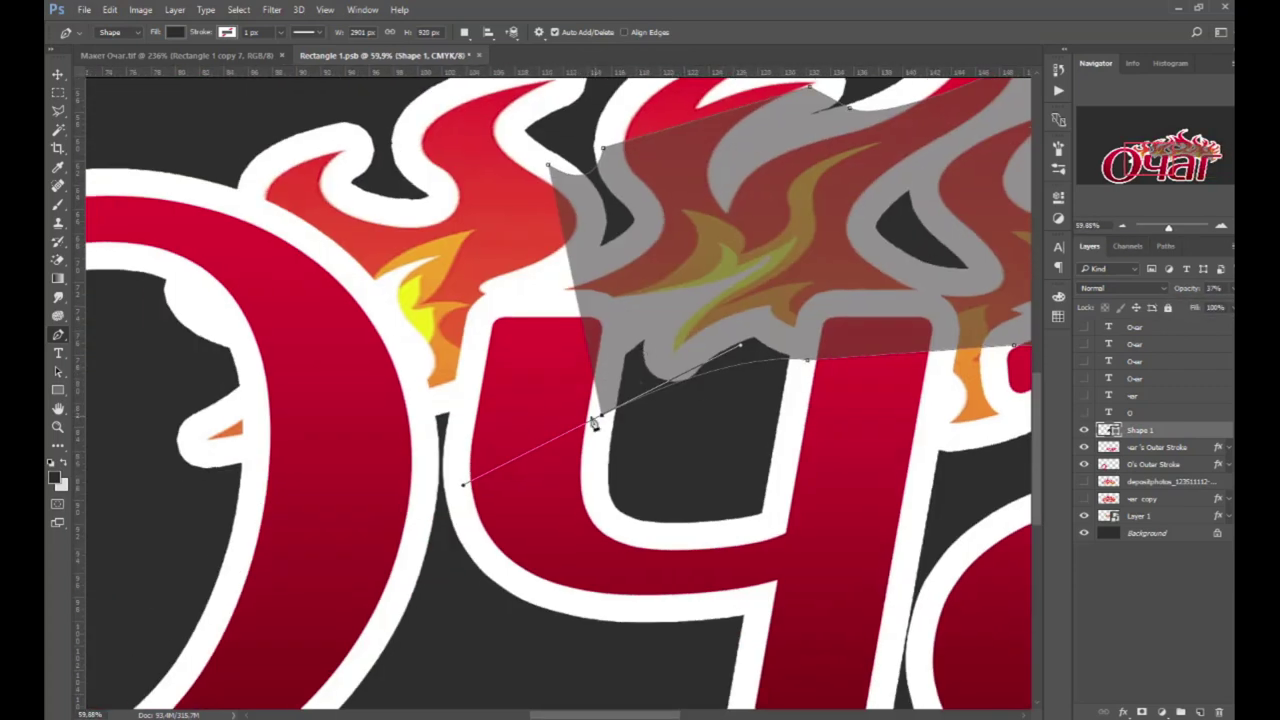
Route the shape up over the leftmost flame and across the gap to the next flame, adding a small curve between their outlines.
left_click(292, 159)
left_click(353, 127)
left_click(370, 137)
left_click_drag(395, 130, 401, 122)
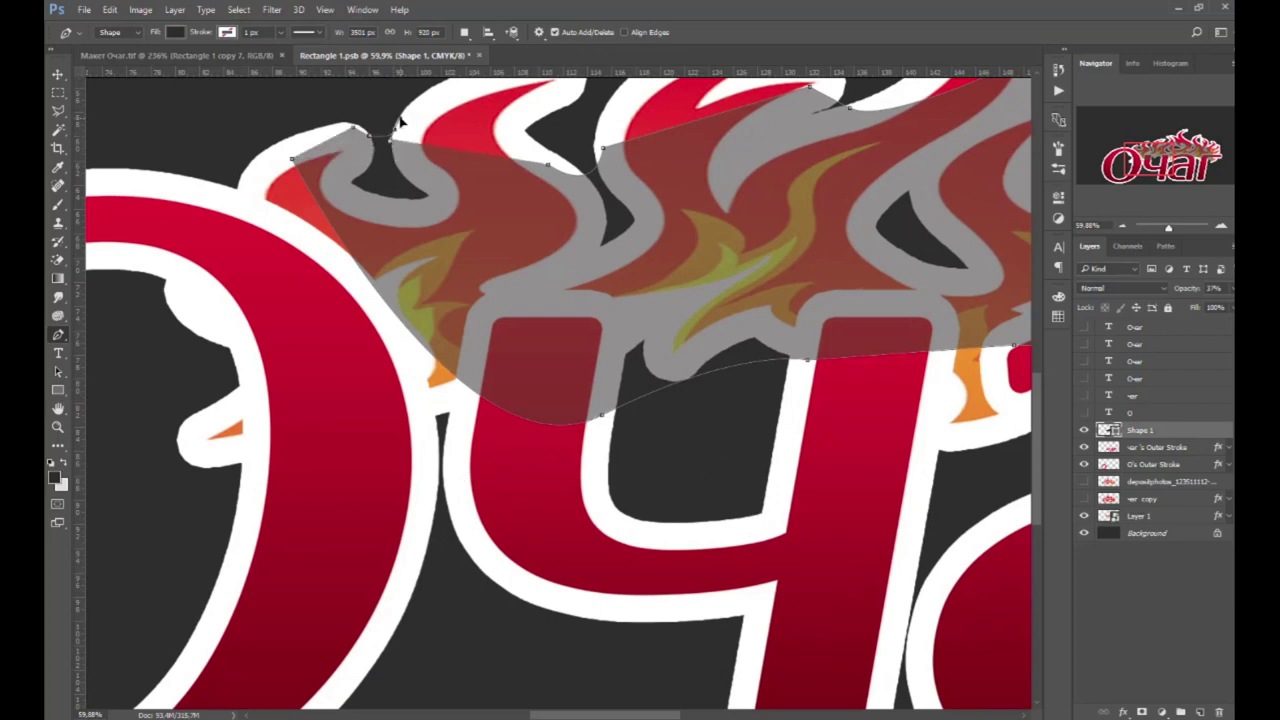
left_click(442, 118)
Complete the gap-filling shape around the flame tips as a fully opaque white fill placed directly beneath Layer 1.
left_click_drag(522, 214, 497, 309)
left_click(500, 227)
left_click(546, 258)
left_click_drag(573, 215, 588, 173)
left_click(573, 215, "alt")
left_click(645, 209)
left_click_drag(785, 181, 825, 157)
left_click_drag(825, 203, 895, 201)
left_click(825, 158, "ctrl")
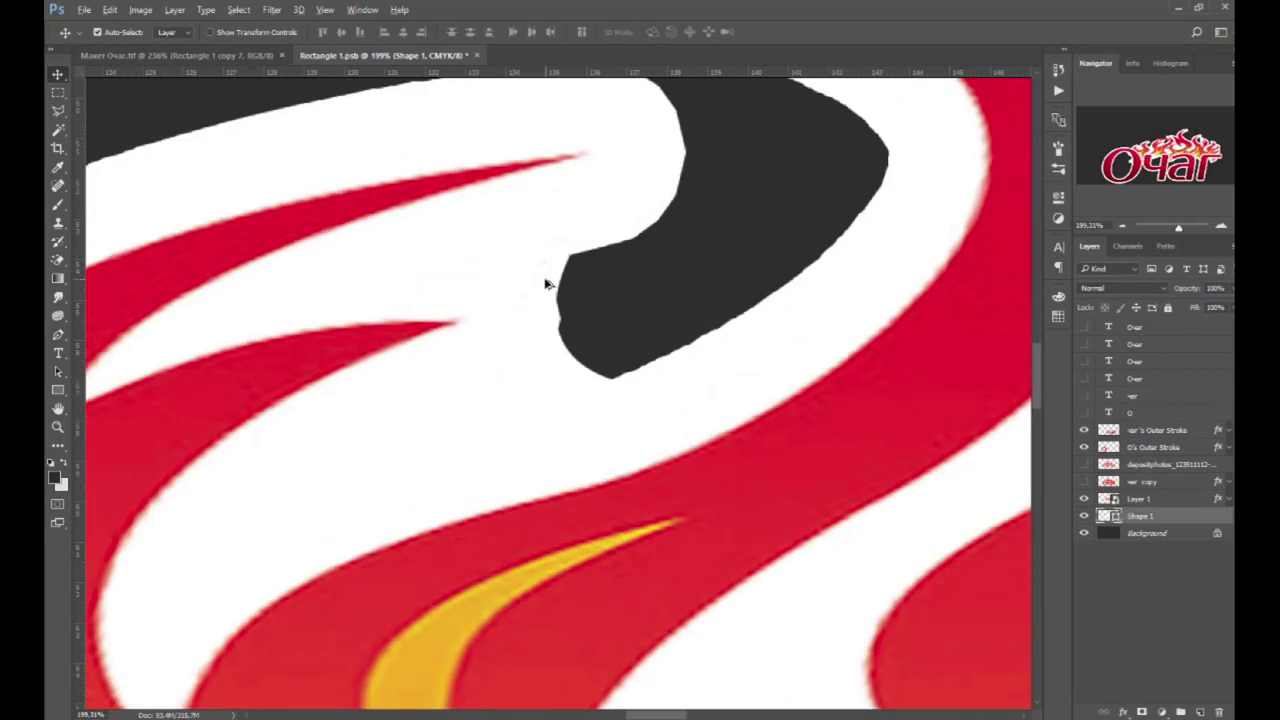
Hide the dark Background layer, save the logo contents, and check the updated sign on the whole facade mockup.
key("ctrl+0")
left_click(1084, 533)
key("ctrl+s")
left_click(235, 55)
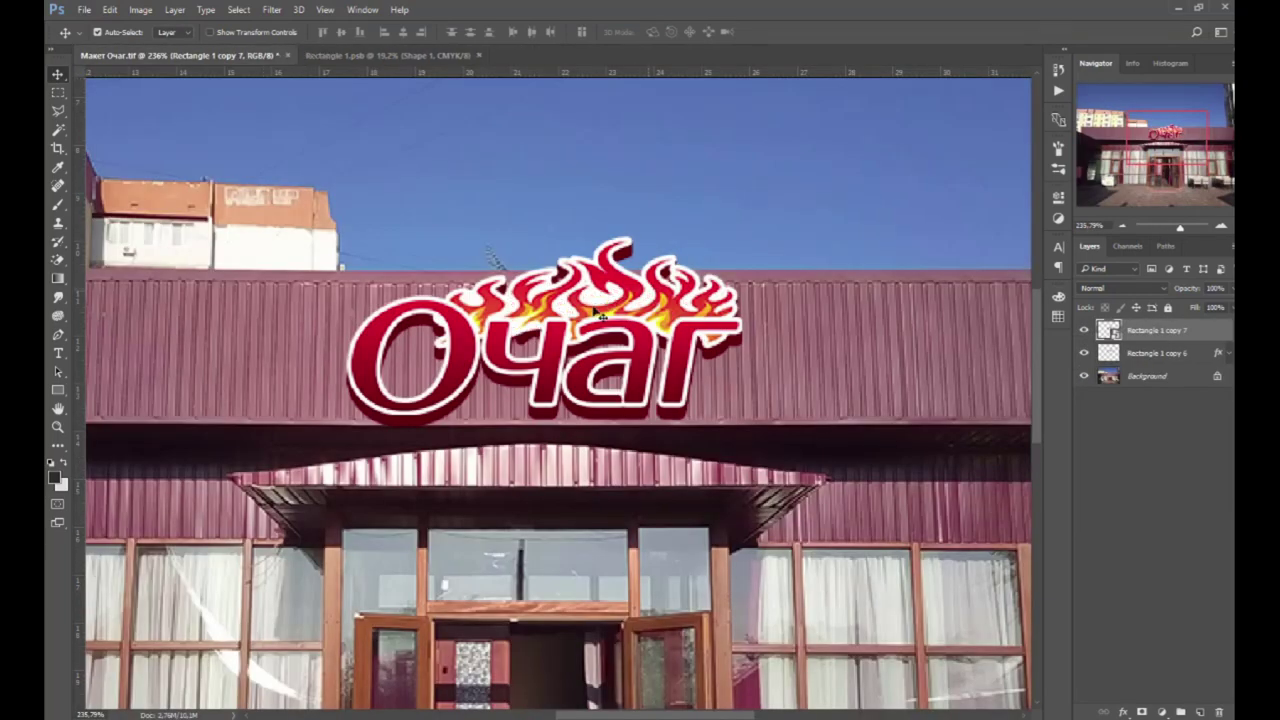
scroll(525, 404, "down", 5)
scroll(540, 428, "down", 2)
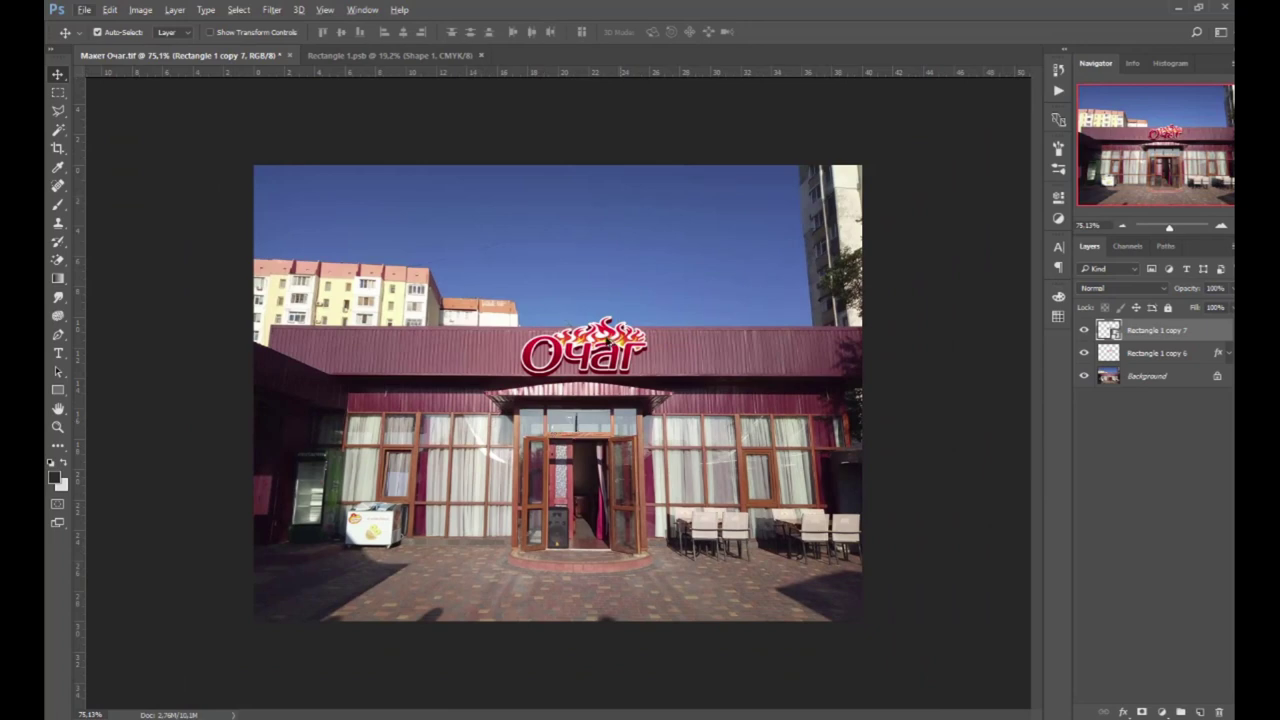
scroll(560, 402, "up", 1)
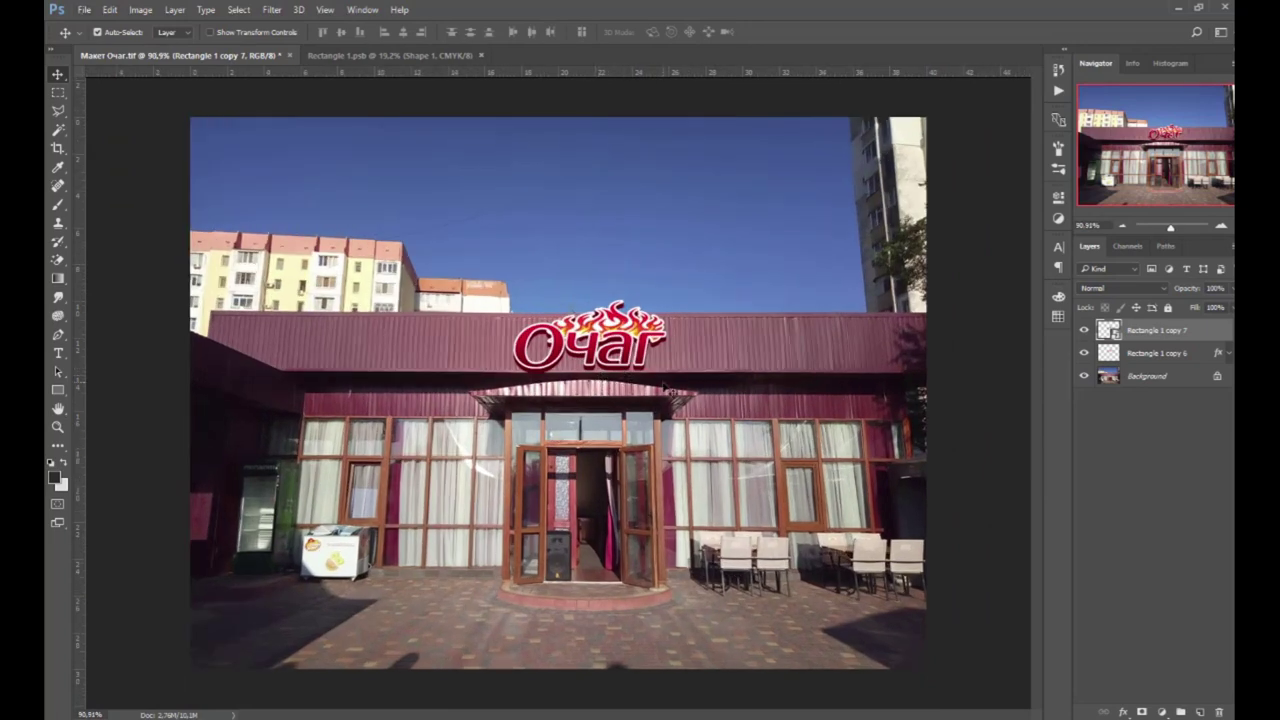
left_click(460, 57)
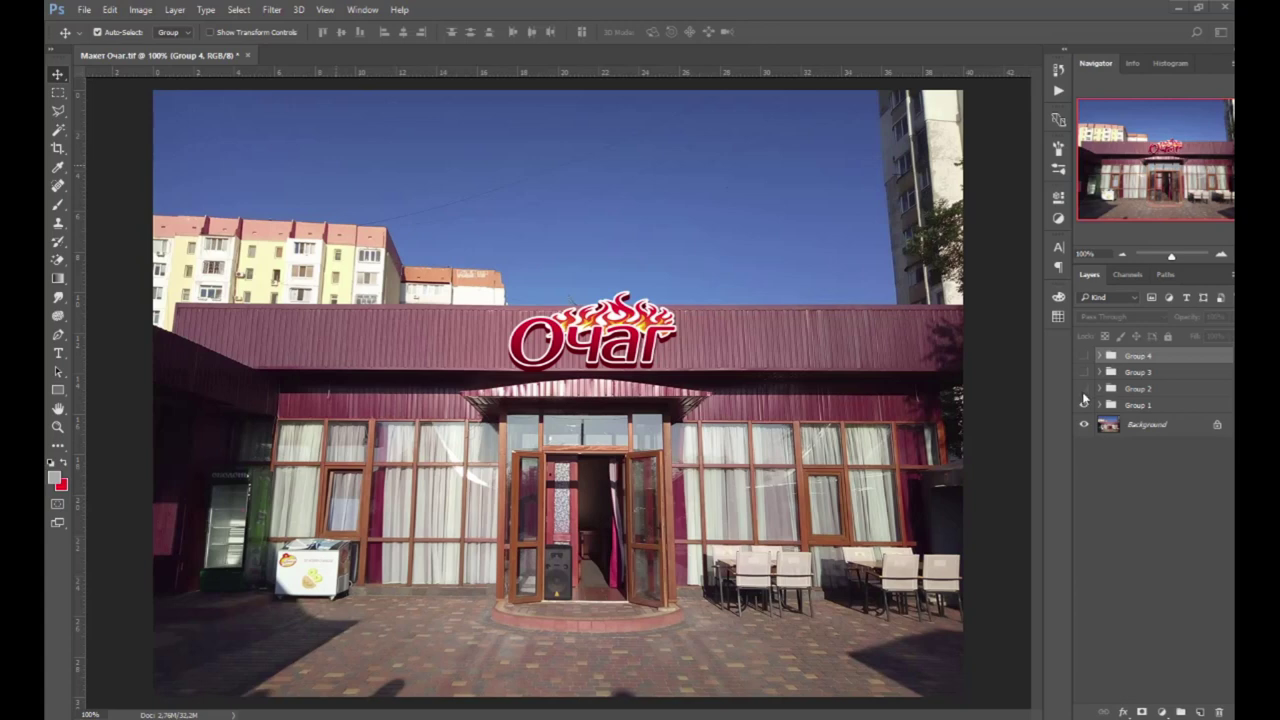
Preview the alternative signs on the facade by switching from Group 1 through Groups 2 and 3 to Group 4.
left_click(1084, 405)
left_click(1083, 389)
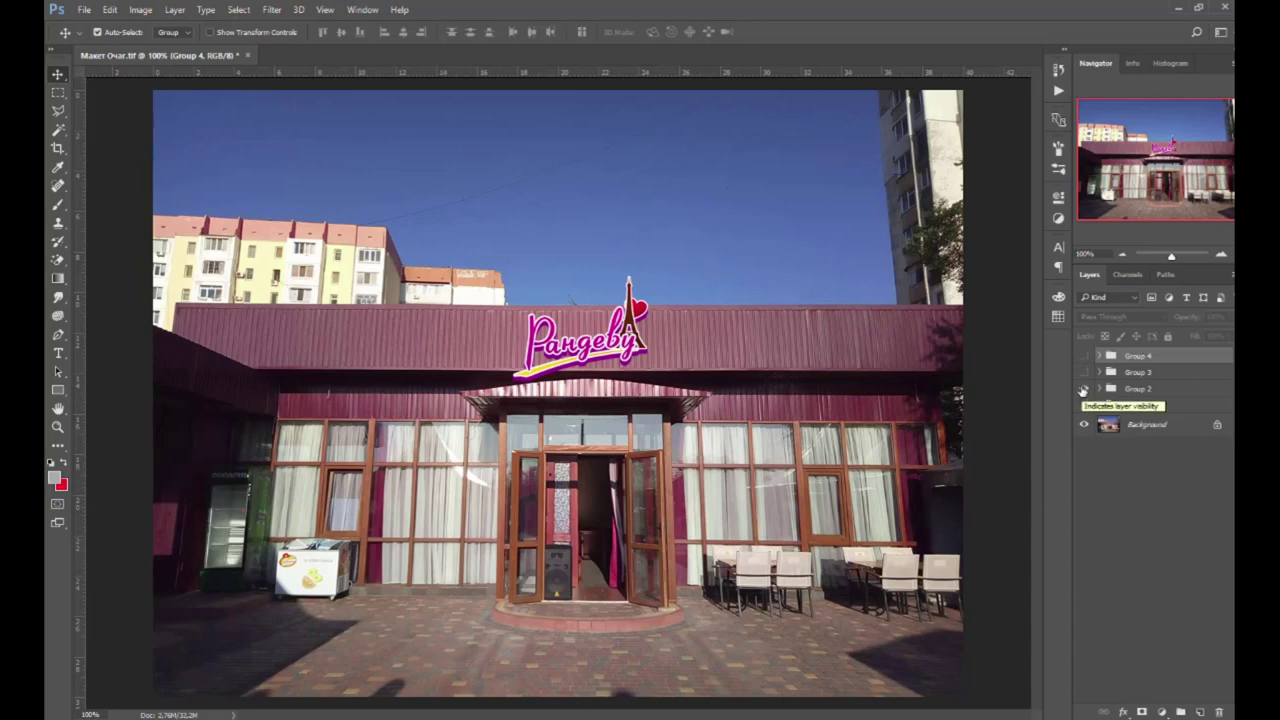
left_click(1084, 372)
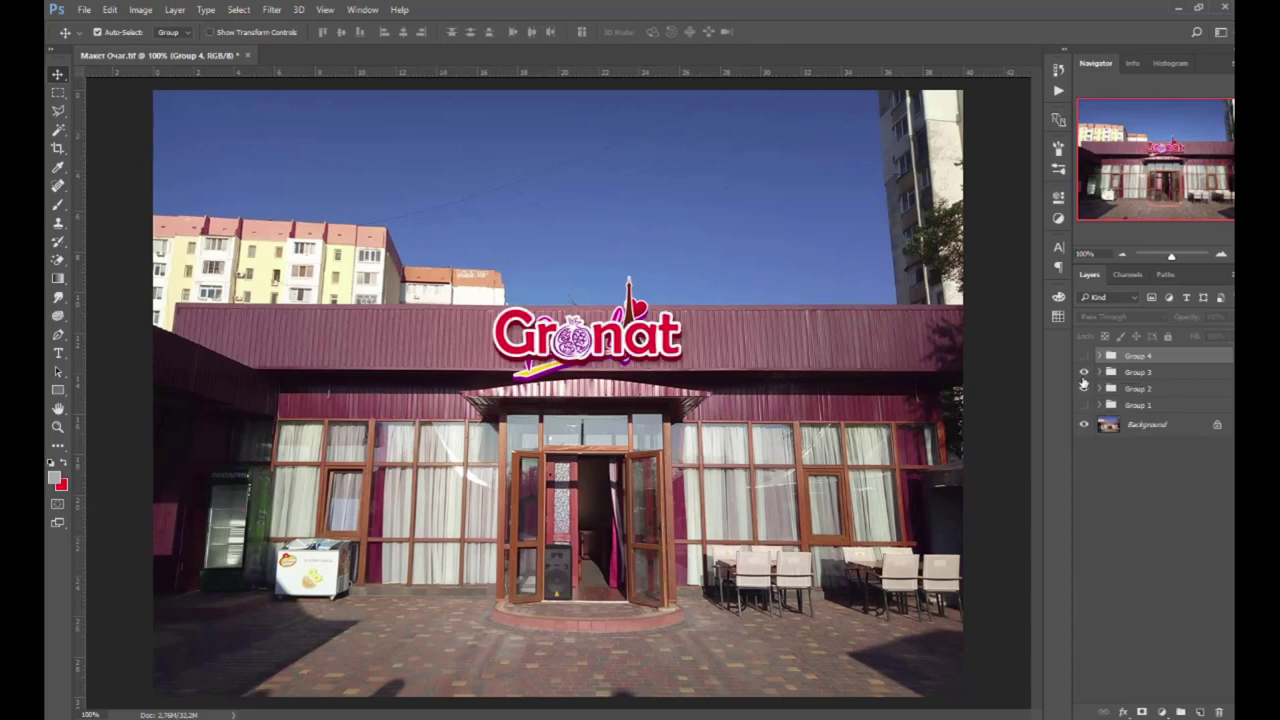
left_click(1084, 389)
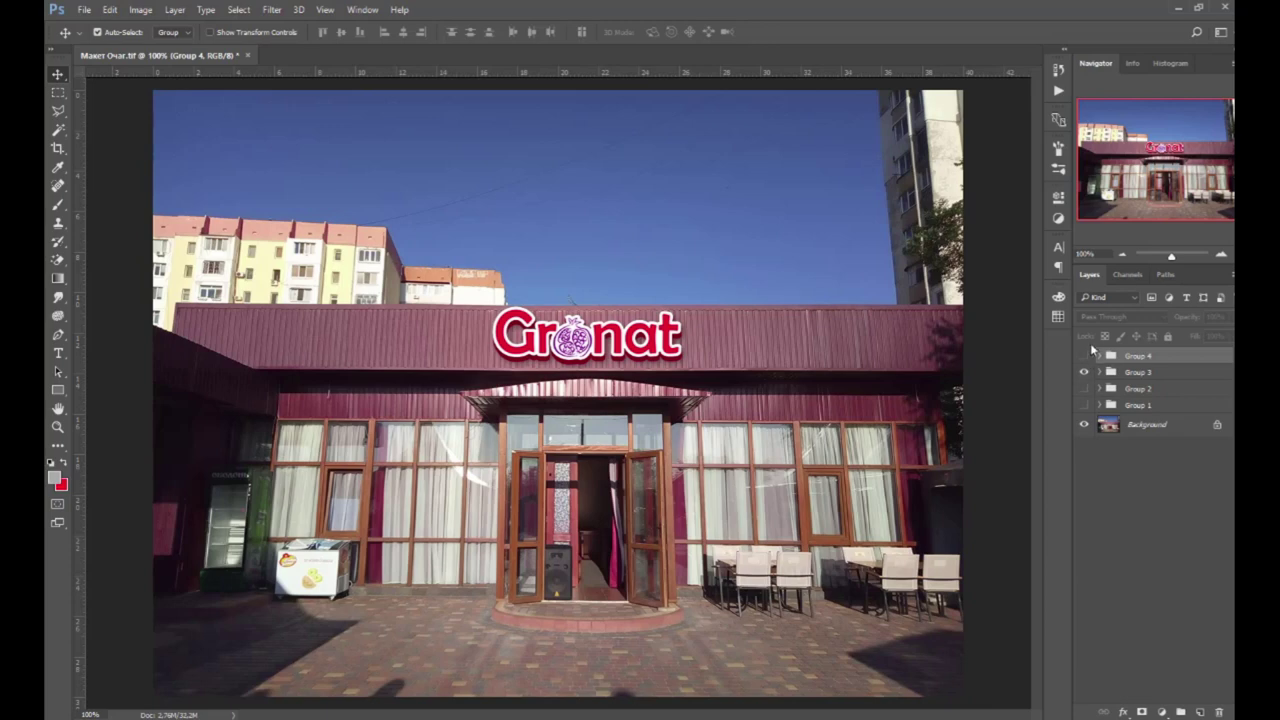
left_click(1084, 356)
left_click(1085, 372)
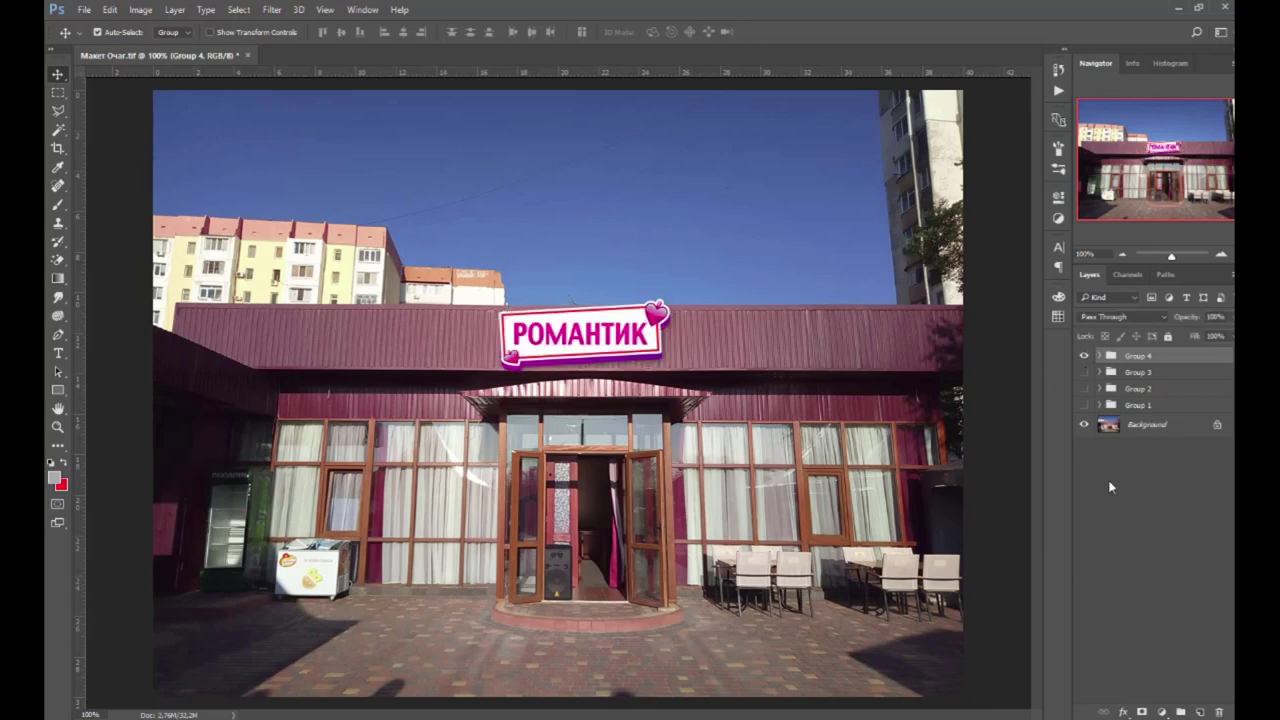
Review the sign variants in reverse order, showing and hiding them from Group 4 down to Group 1.
left_click(1084, 356)
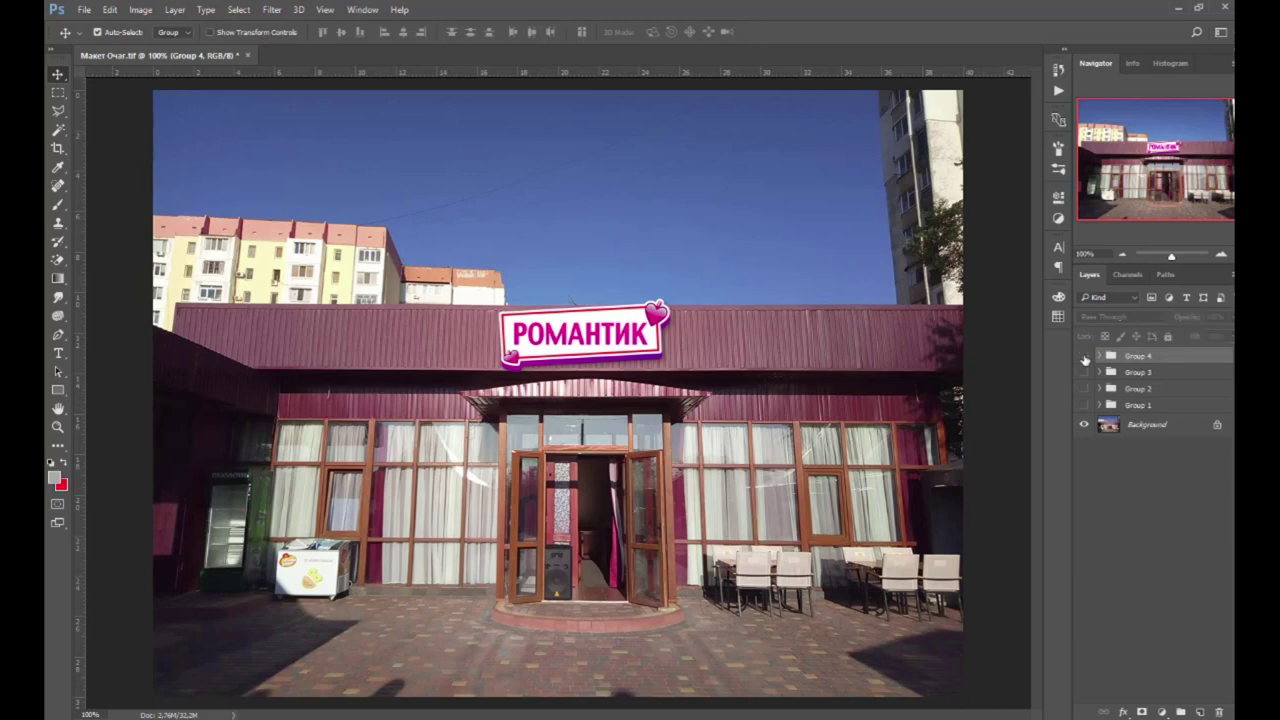
left_click(1084, 372)
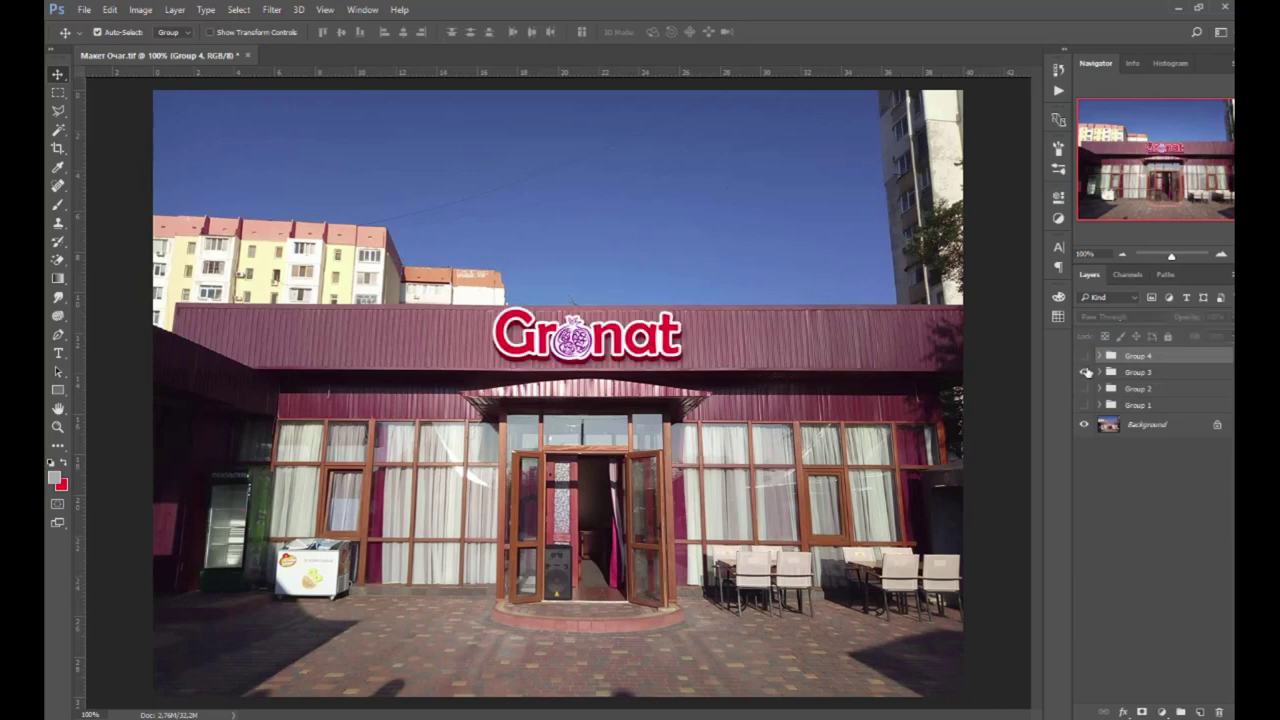
left_click(1084, 372)
left_click(1084, 388)
left_click(1084, 388)
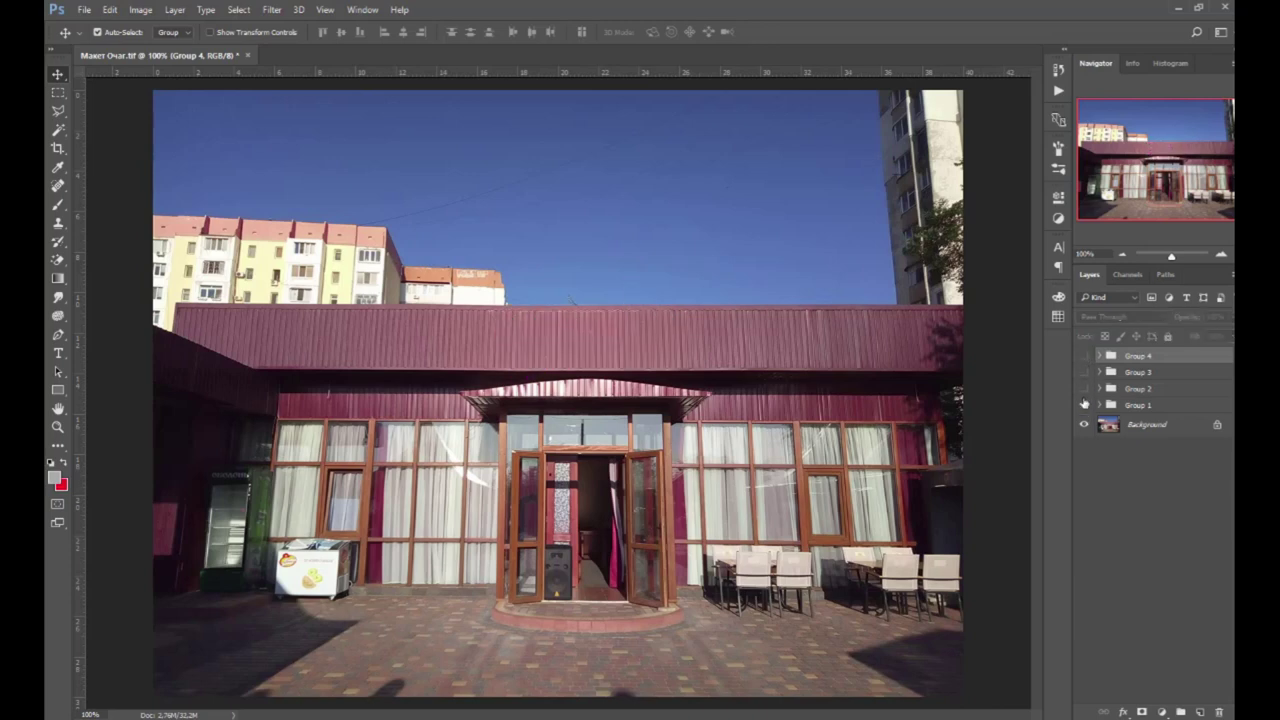
left_click(1084, 404)
left_click(1084, 404)
Compare the Group 2, Group 3 and Group 4 signs again, ending with only the "Granat" sign of Group 3 shown.
left_click(1084, 388)
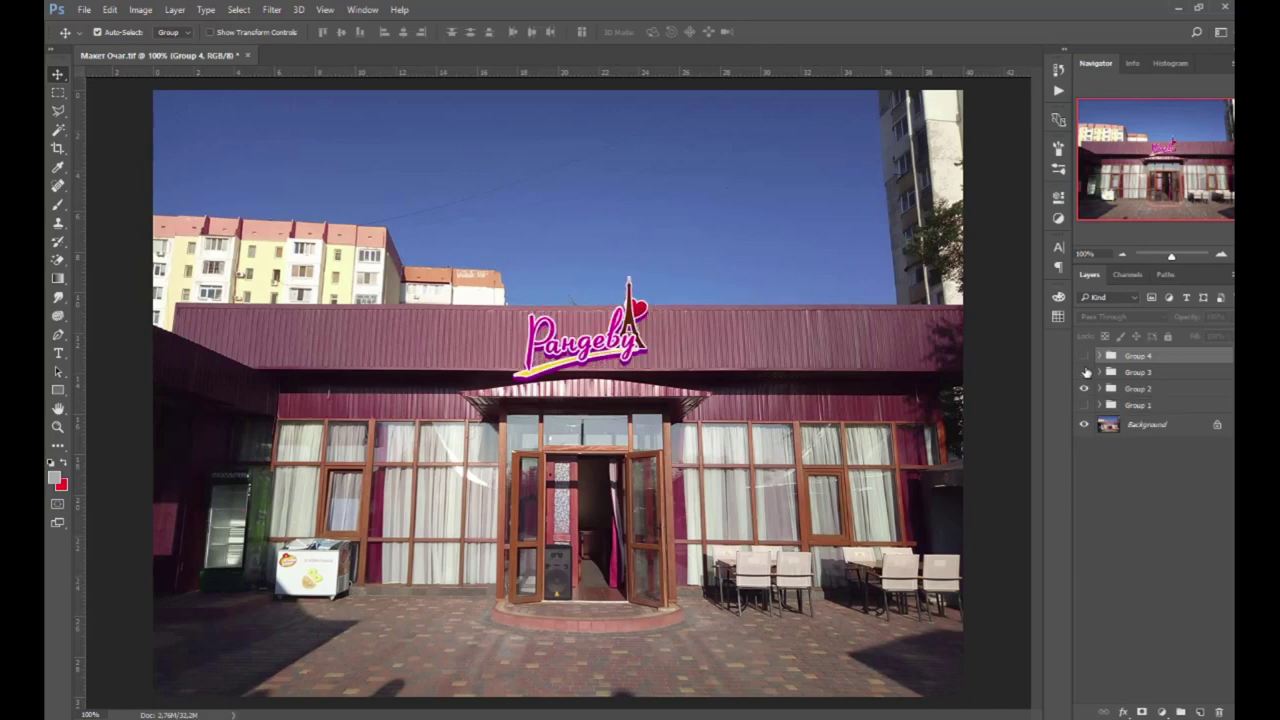
left_click(1084, 372)
left_click(1084, 388)
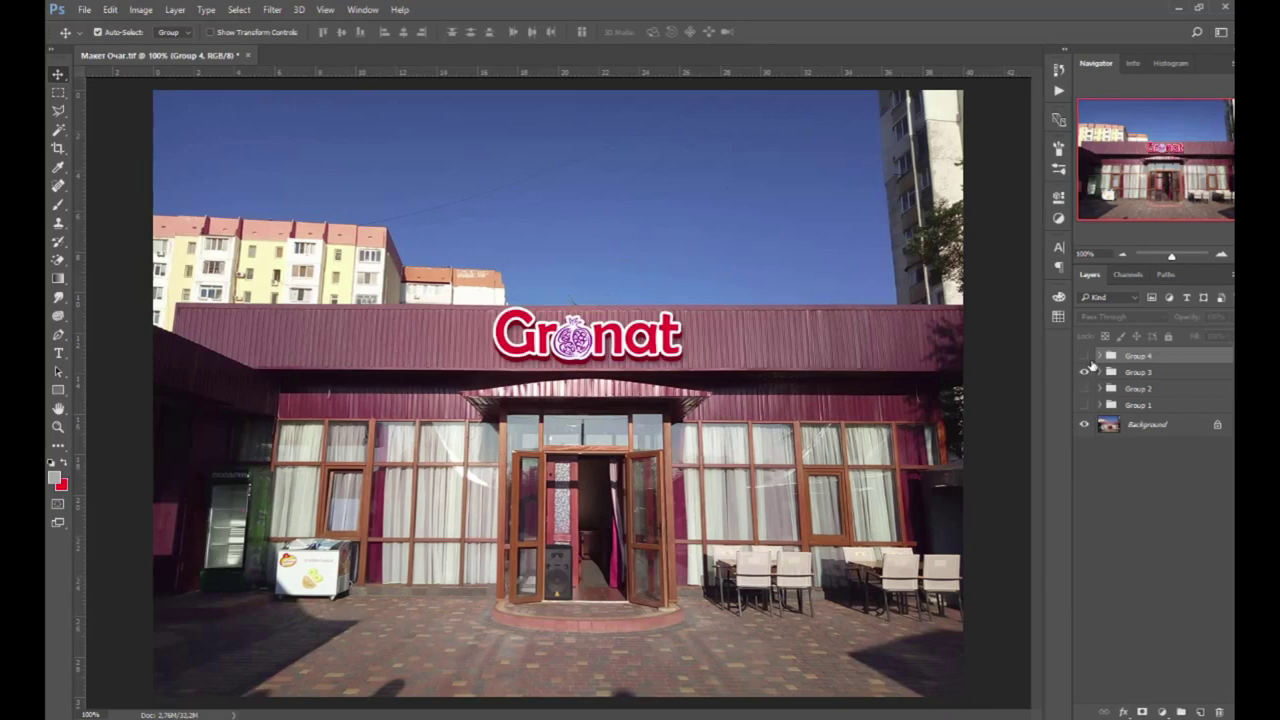
left_click(1084, 372)
left_click(1085, 356)
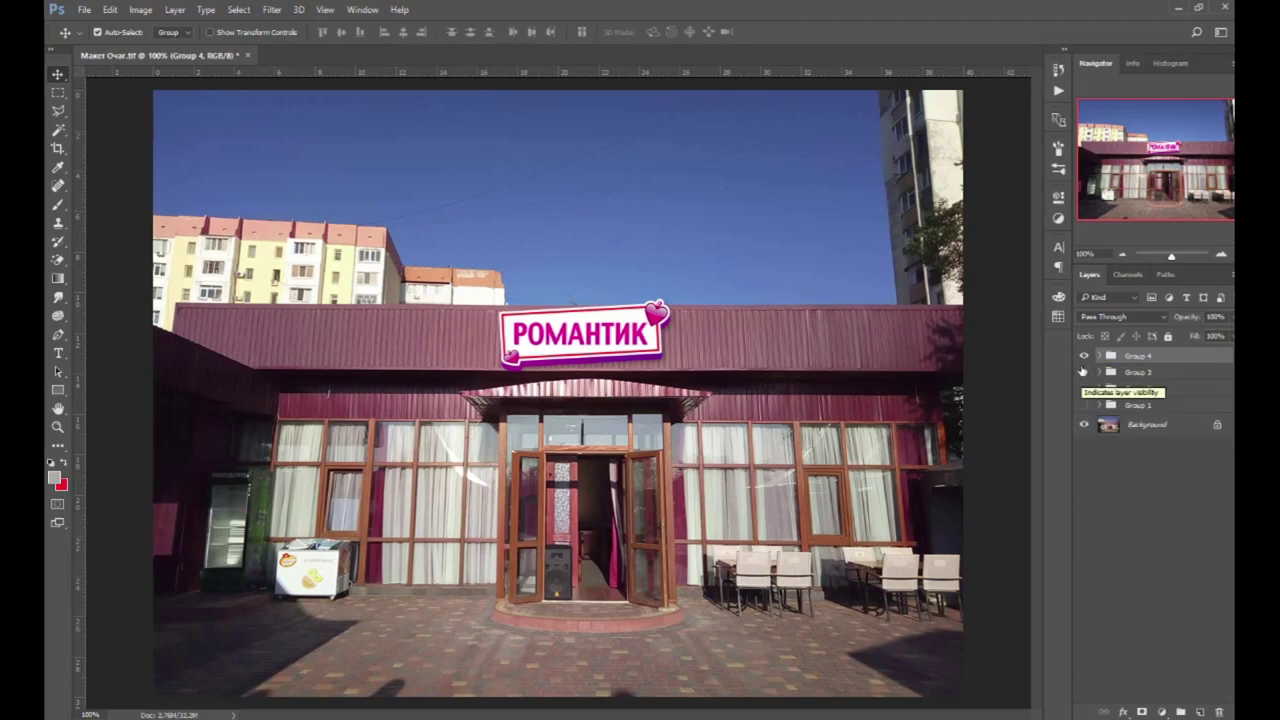
left_click(1084, 372)
left_click(1084, 356)
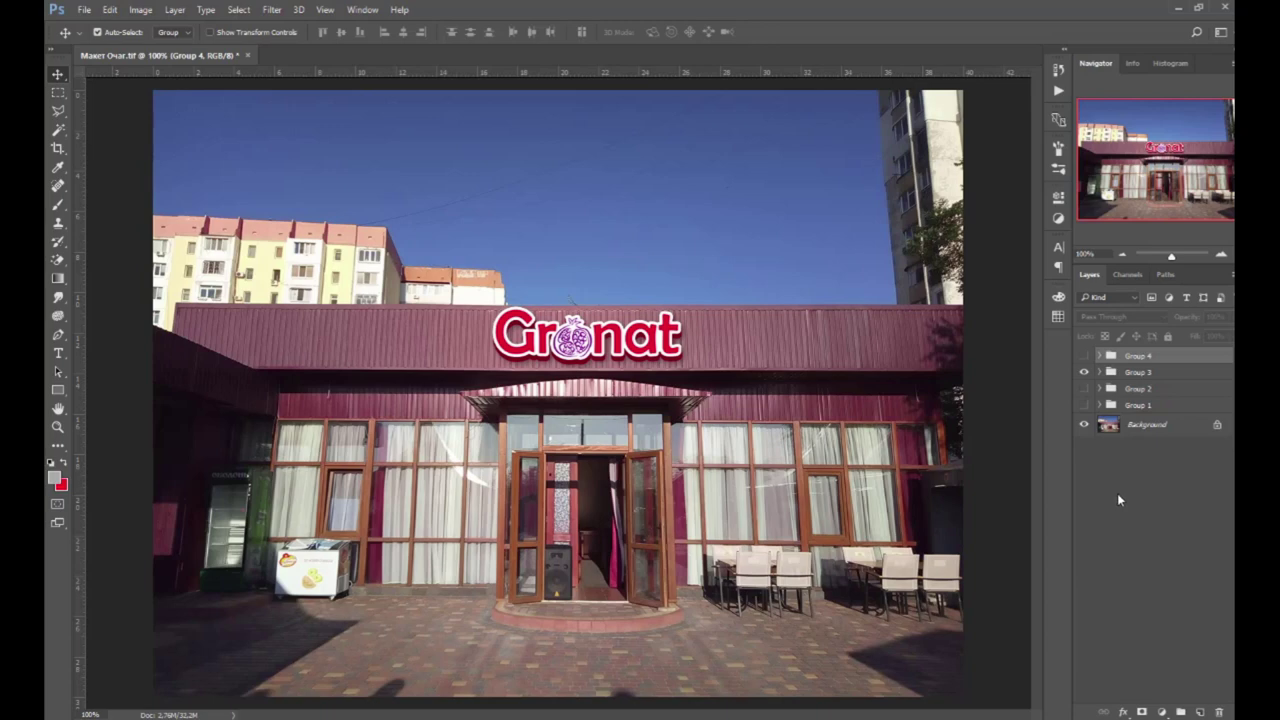
Show the other sign groups together on the facade and hide all four groups.
left_click_drag(1084, 388, 1083, 406)
left_click(1084, 357)
left_click_drag(1084, 357, 1084, 407)
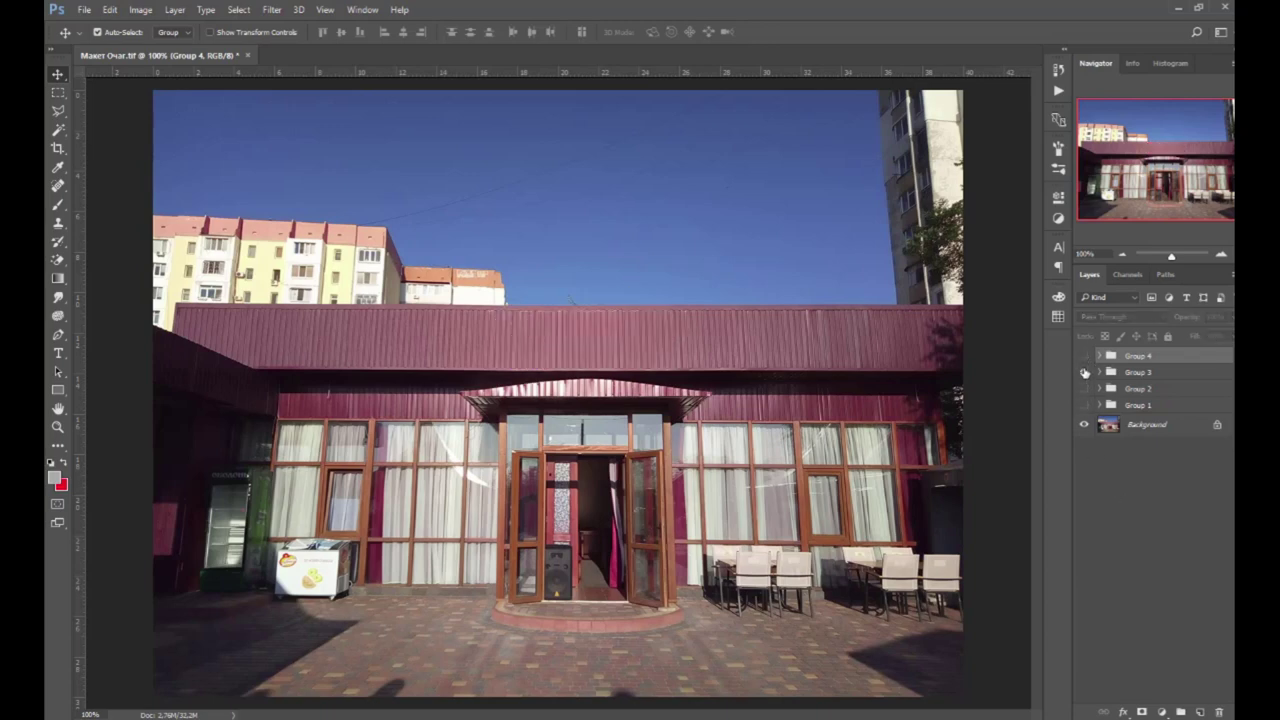
Show only Group 3, expand it, and select its Rectangle 12 copy 6 smart object layer.
left_click(1084, 372)
left_click(1101, 377)
left_click(1099, 372)
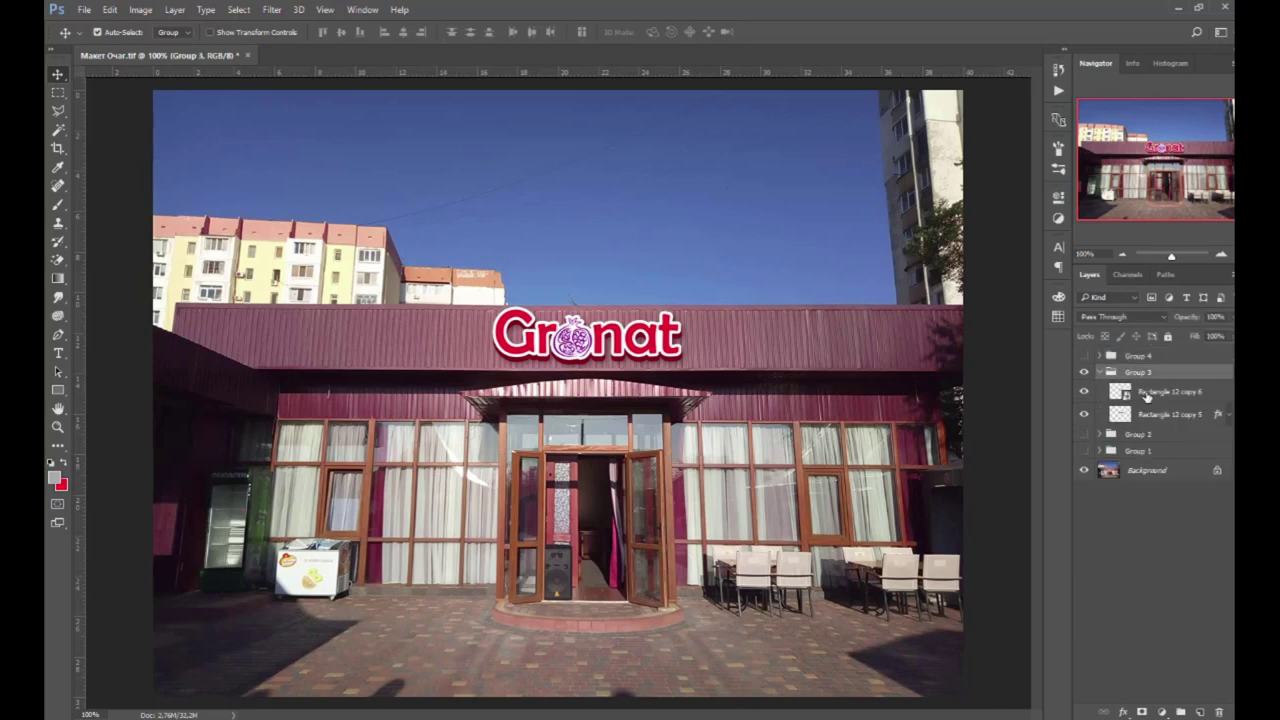
left_click(1124, 393)
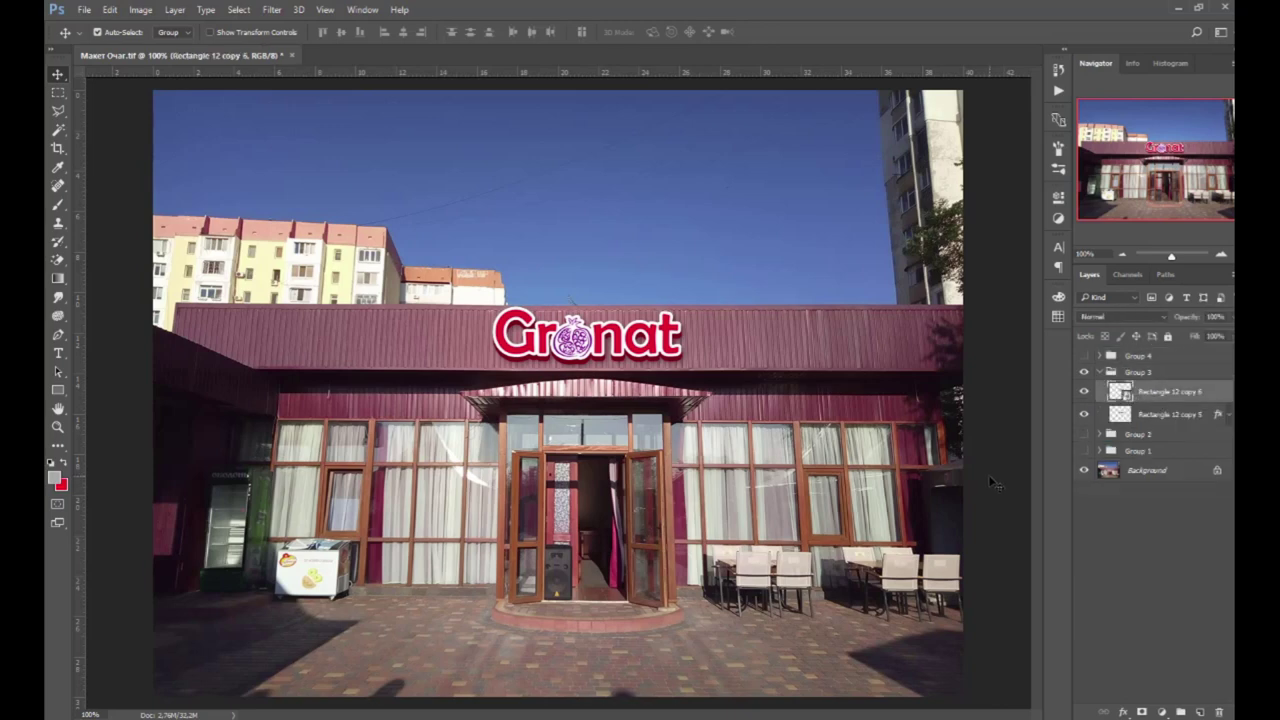